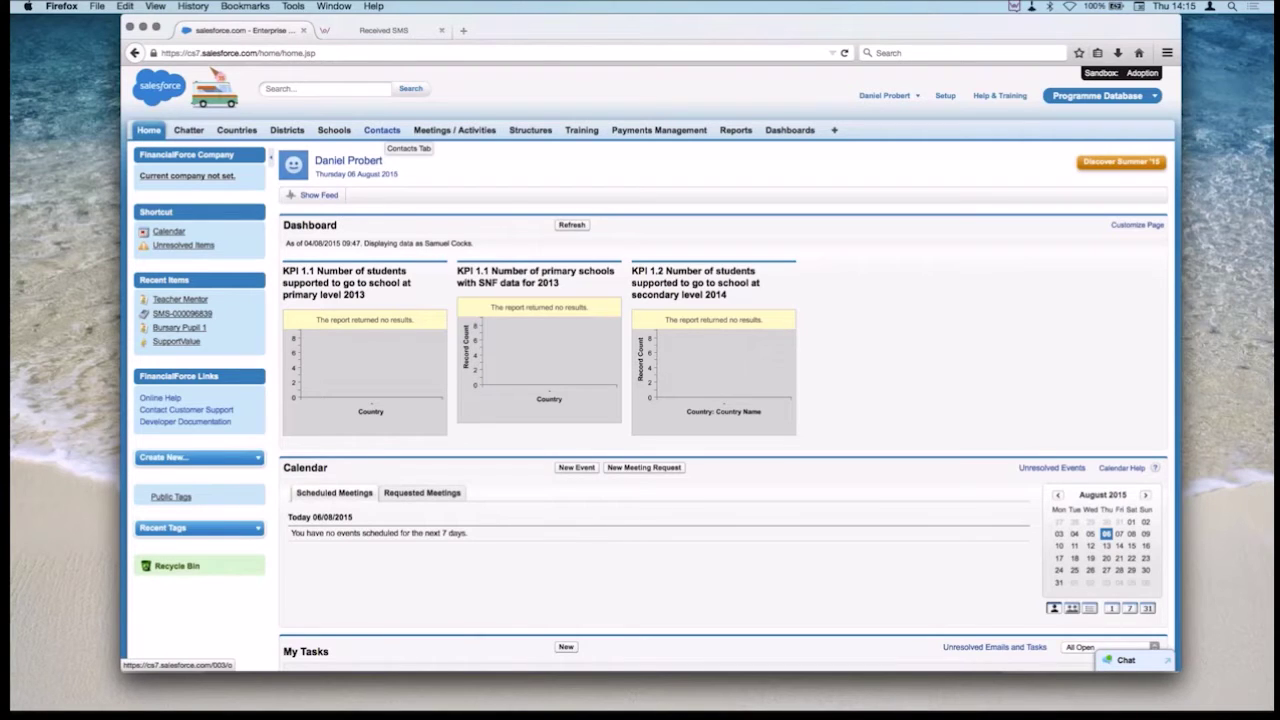
Open the first bursary pupil's contact record from the Zimbabwe Contacts list.
{"action": "left_click", "coordinate": [382, 130]}
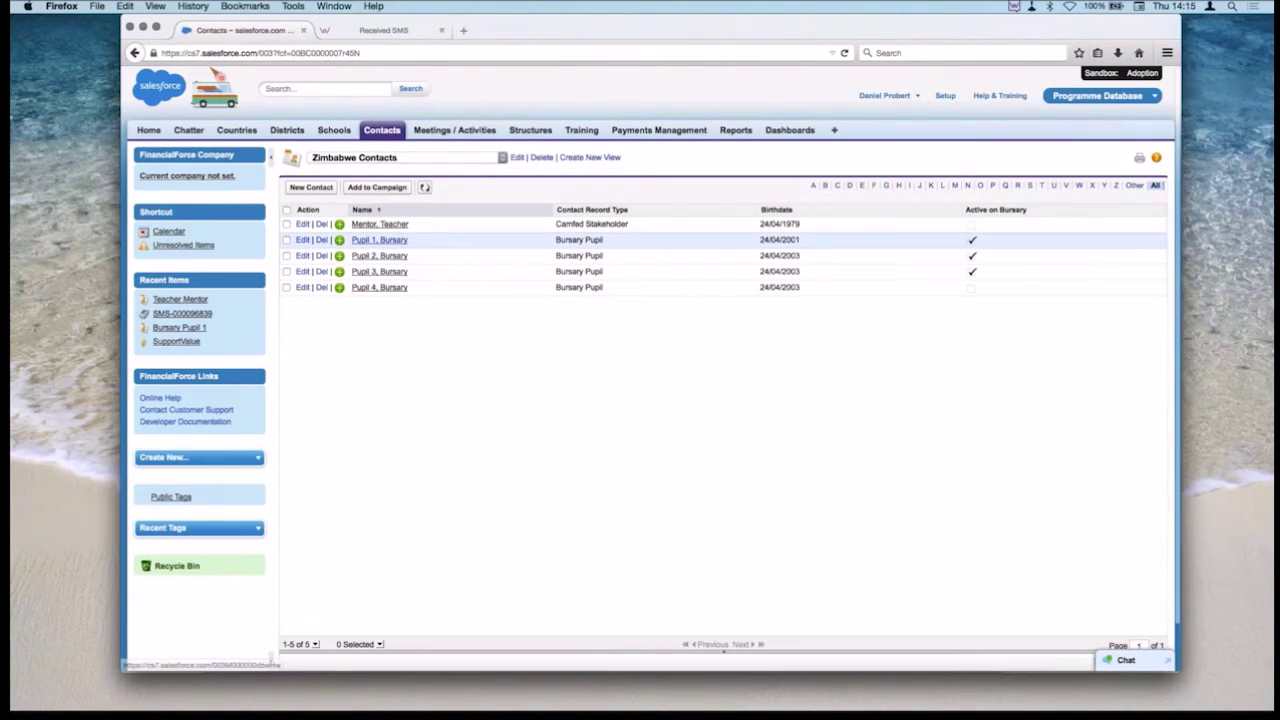
{"action": "left_click", "coordinate": [379, 240]}
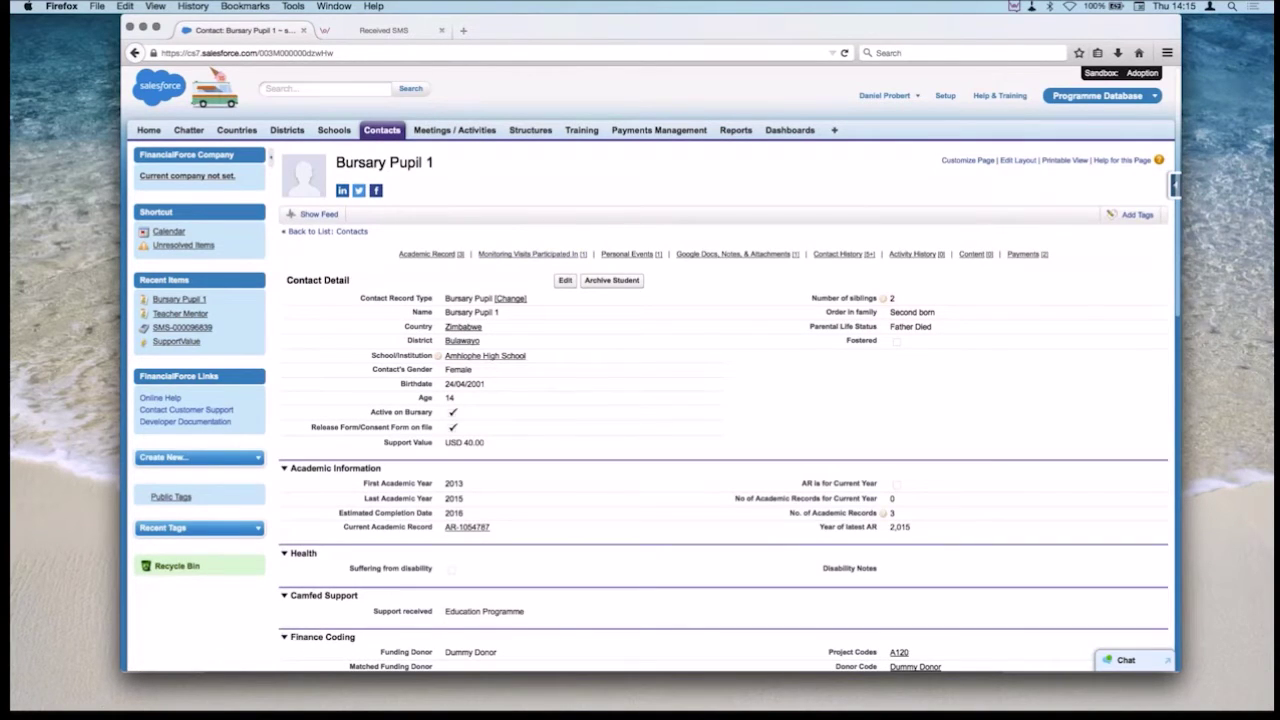
{"action": "scroll", "coordinate": [651, 369], "scroll_direction": "down", "scroll_amount": 2}
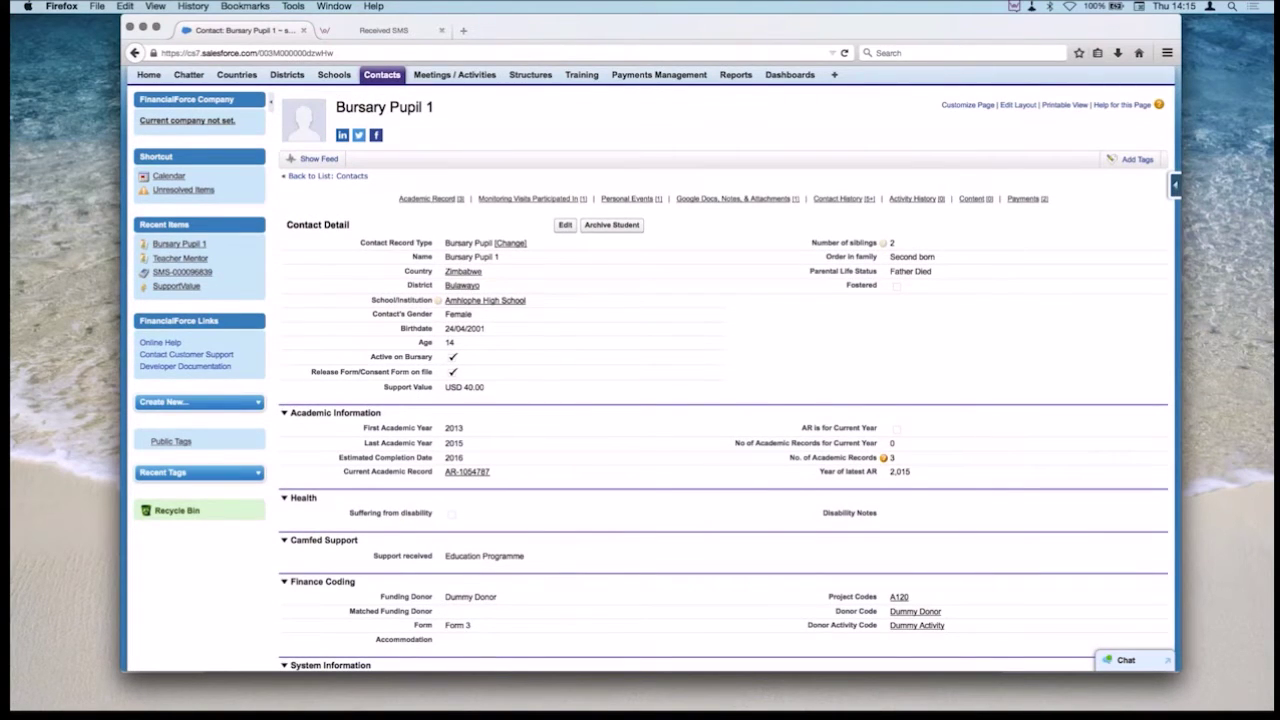
Try inline editing of the pupil's Order in family, Fostered and Name fields without changing any value.
{"action": "double_click", "coordinate": [912, 257]}
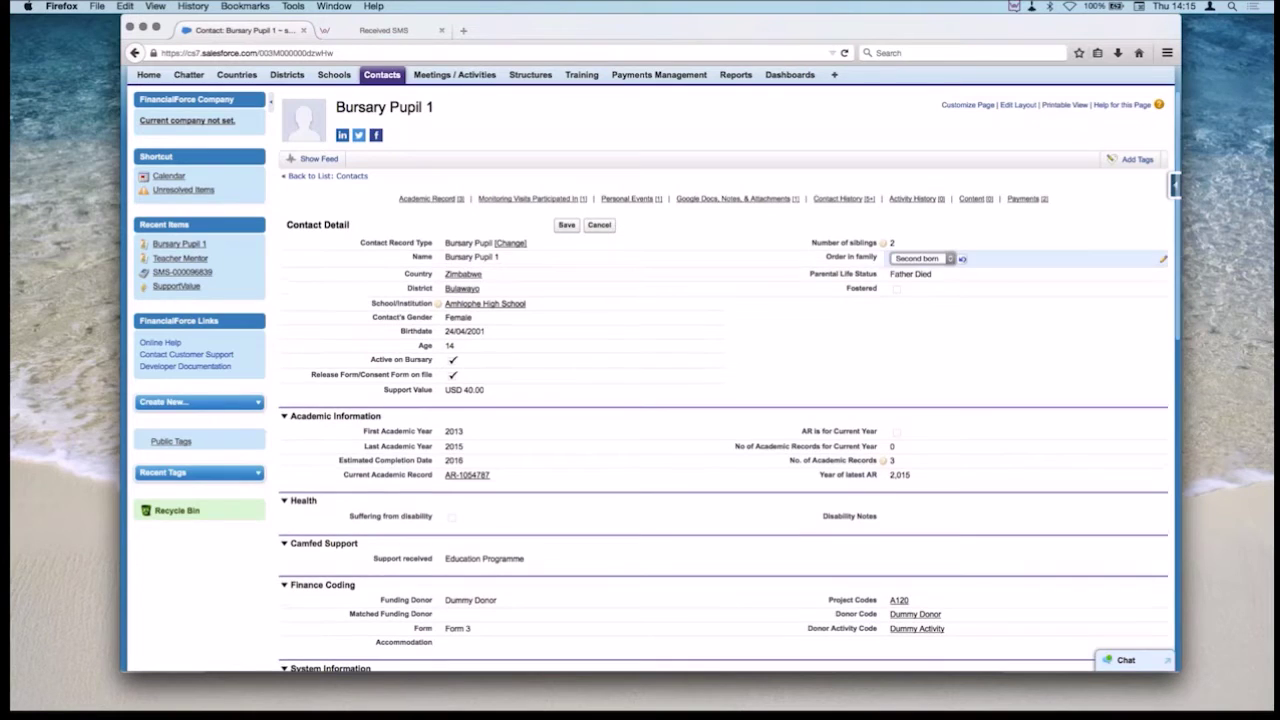
{"action": "left_click", "coordinate": [918, 258]}
{"action": "left_click", "coordinate": [915, 280]}
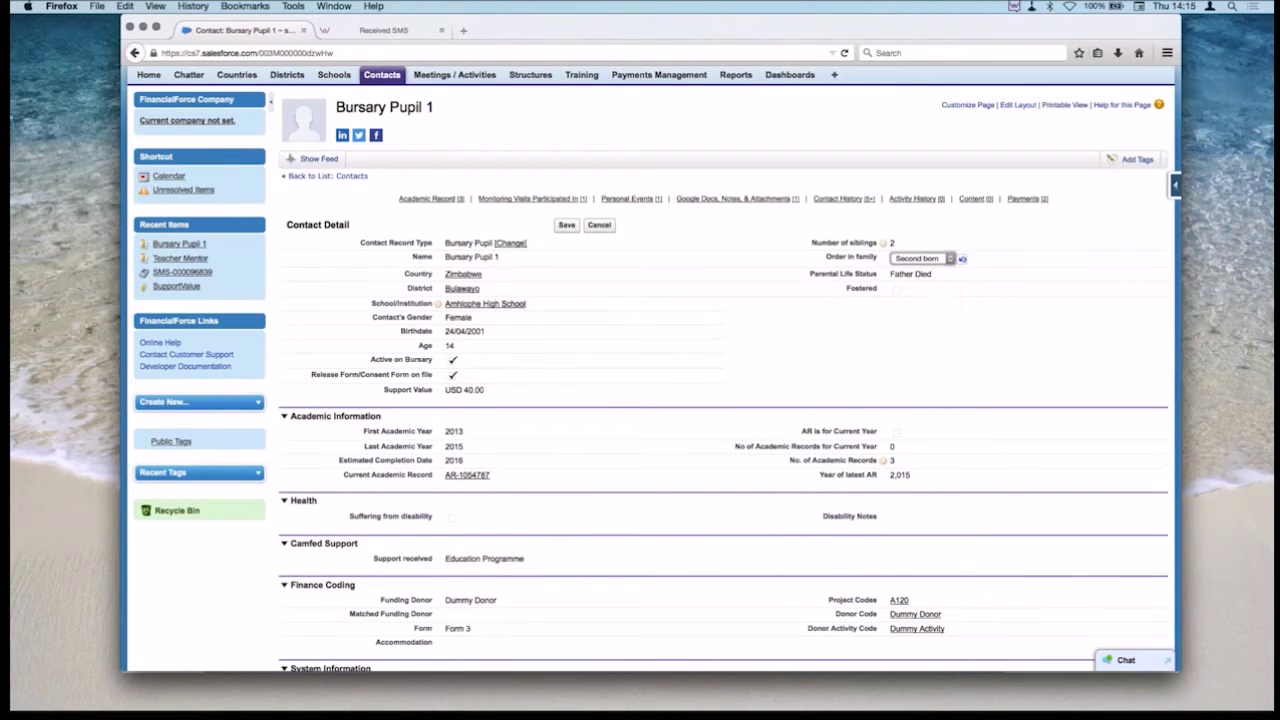
{"action": "double_click", "coordinate": [897, 288]}
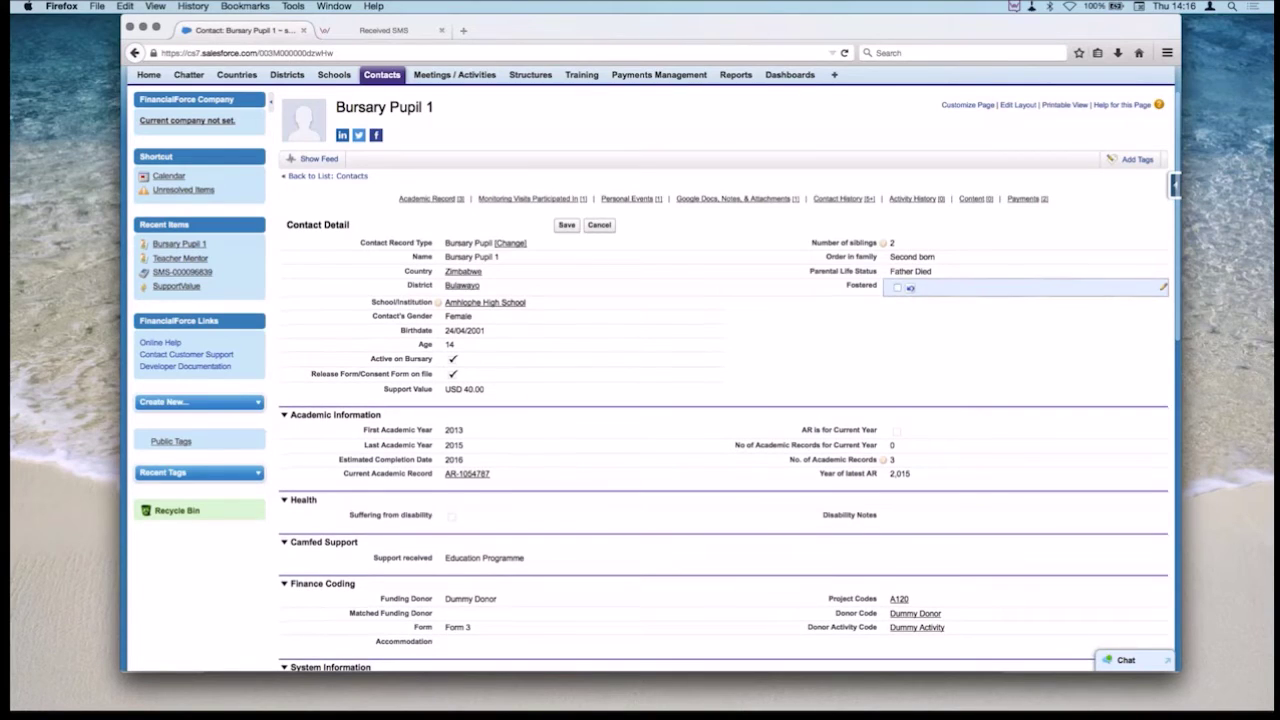
{"action": "left_click", "coordinate": [910, 288]}
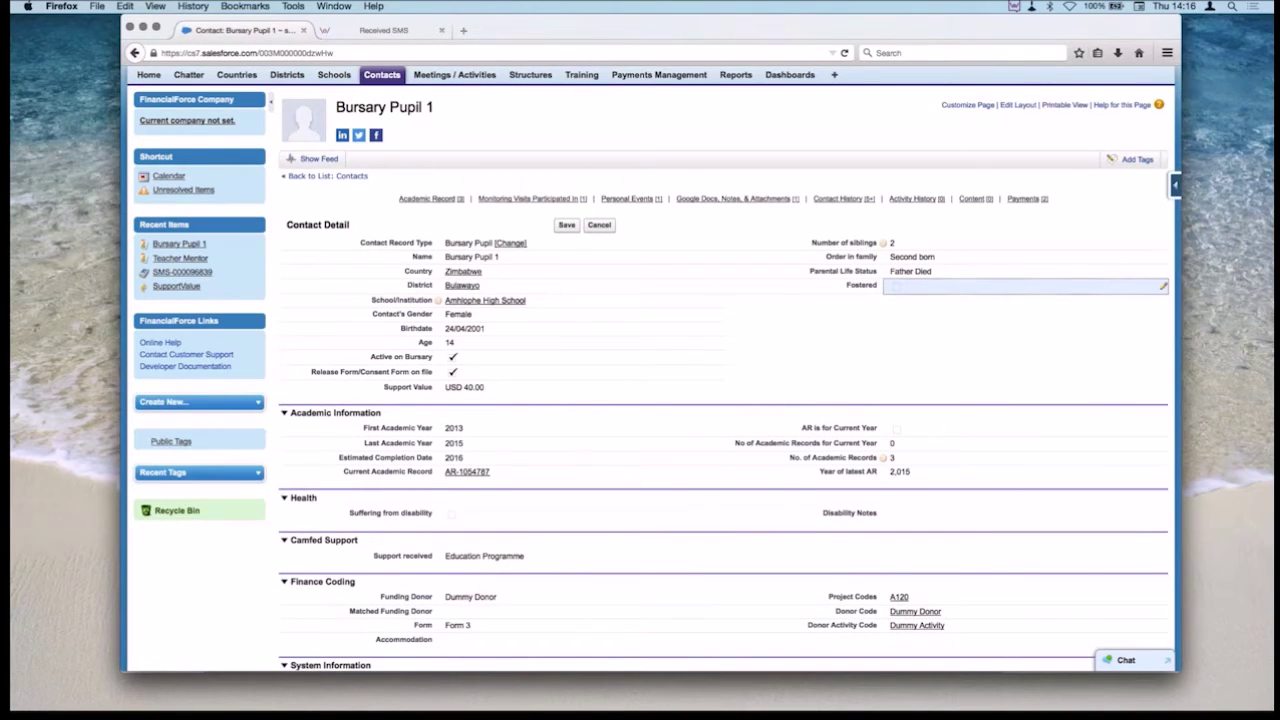
{"action": "left_click", "coordinate": [566, 224]}
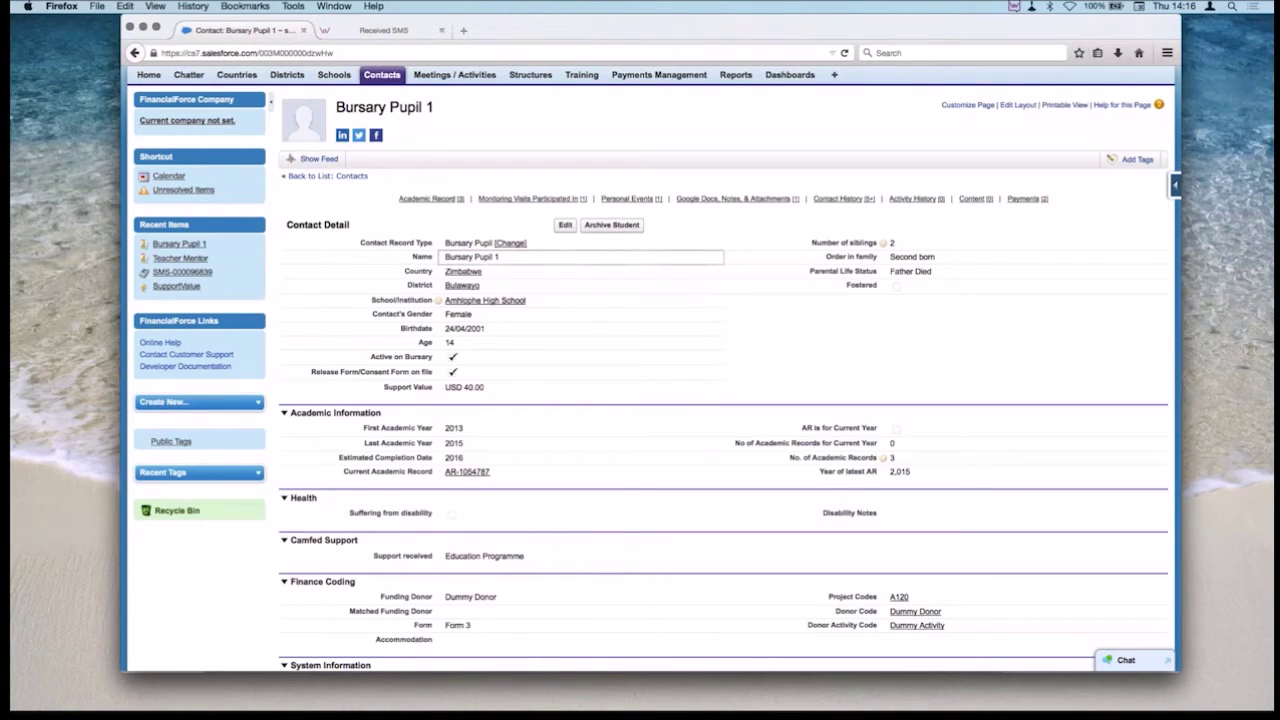
{"action": "double_click", "coordinate": [580, 257]}
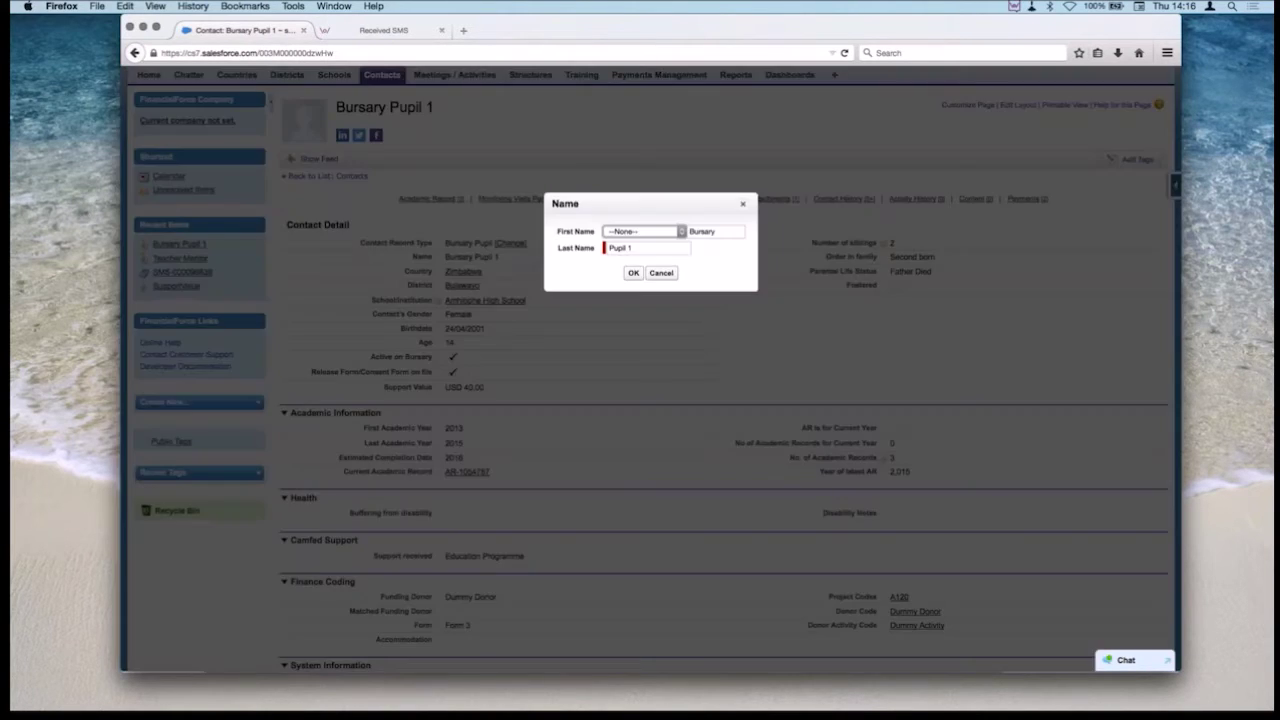
{"action": "left_click", "coordinate": [661, 272]}
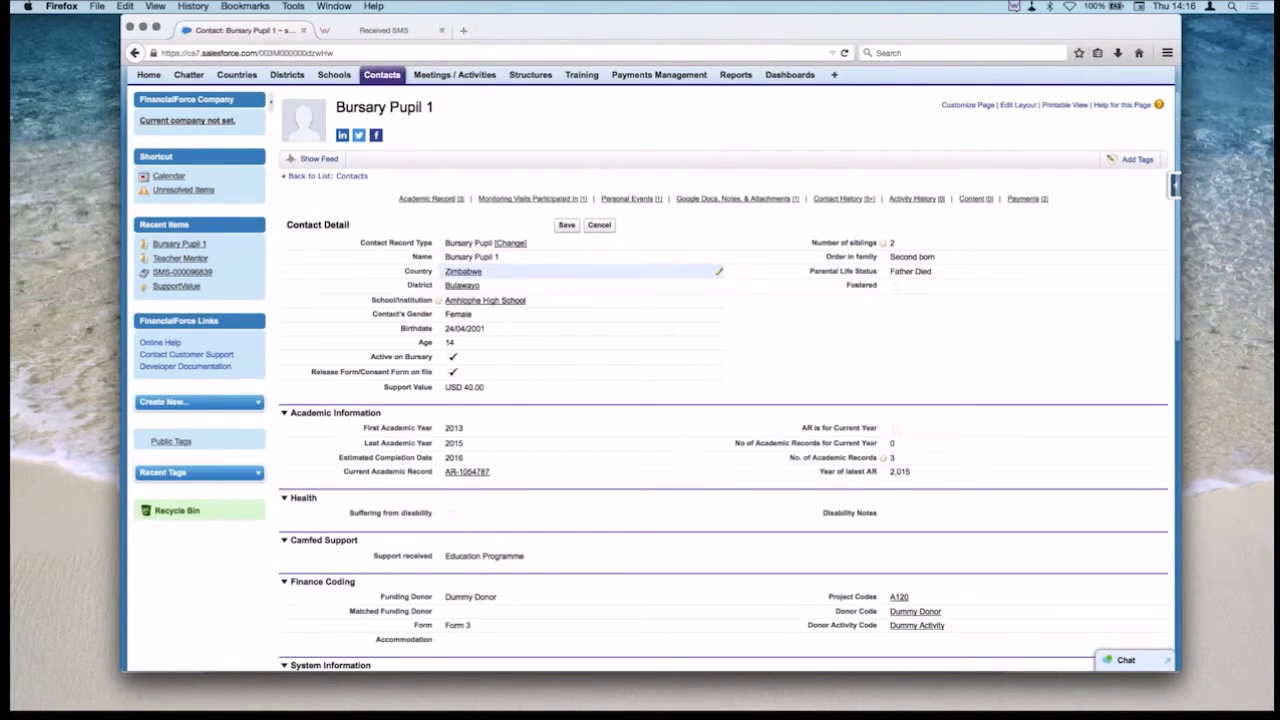
Open the pupil's linked country record, Zimbabwe, and review its details and related lists.
{"action": "mouse_move", "coordinate": [472, 276]}
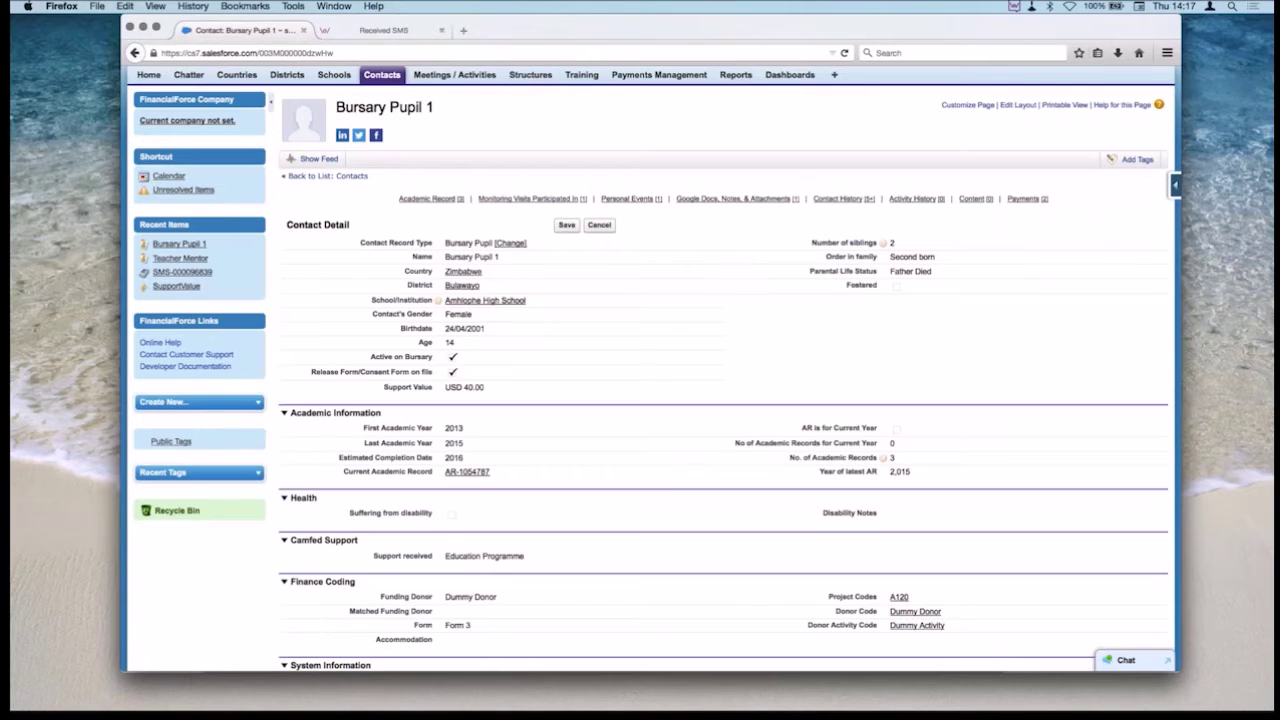
{"action": "left_click", "coordinate": [464, 272]}
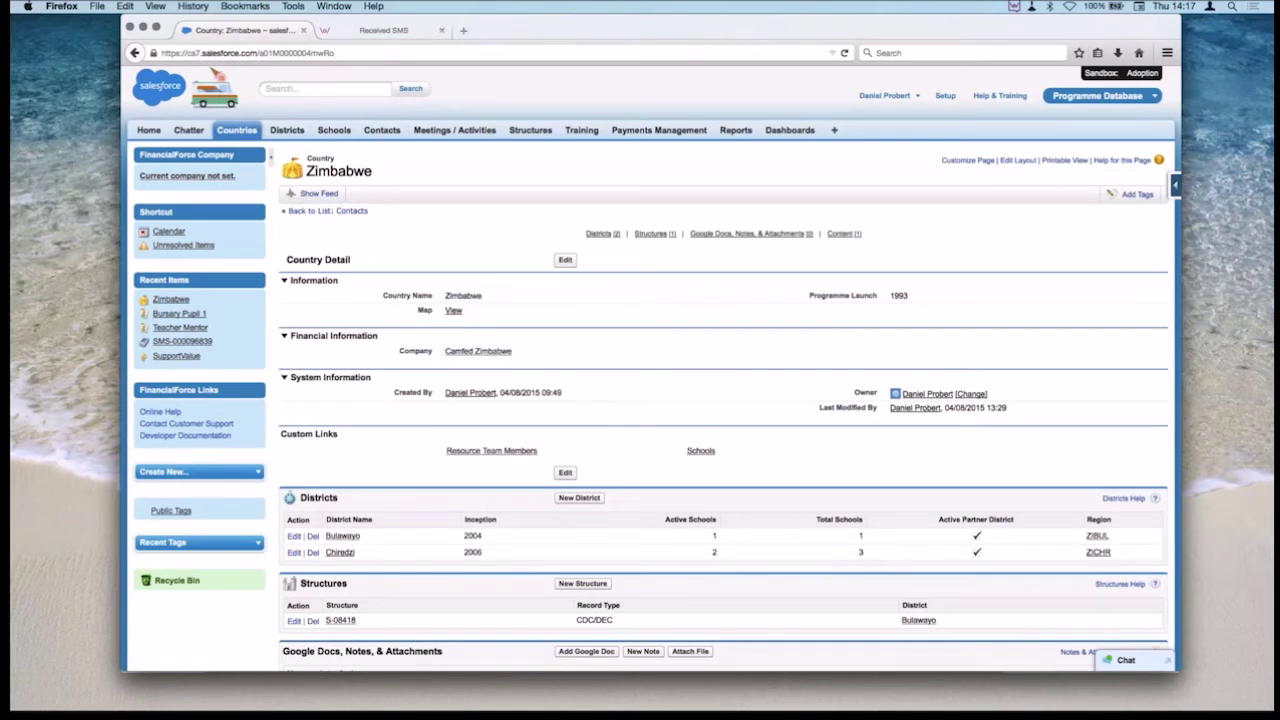
{"action": "scroll", "coordinate": [650, 400], "scroll_direction": "down", "scroll_amount": 3}
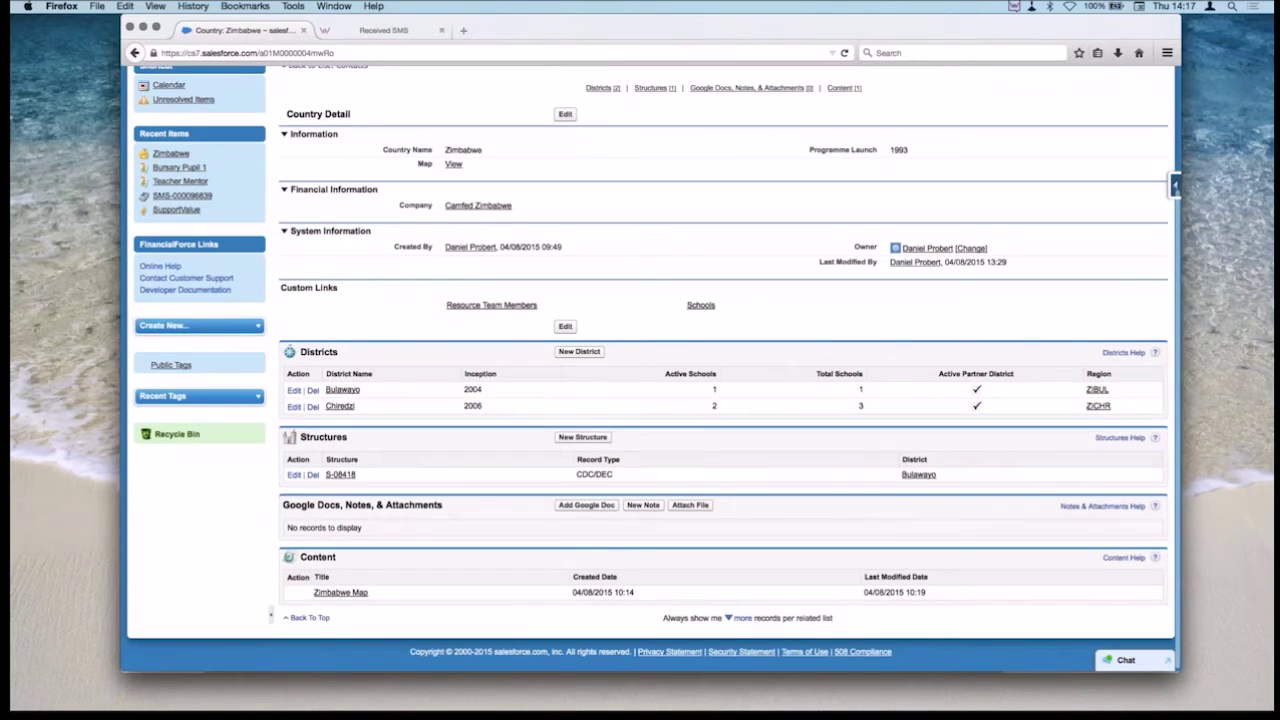
{"action": "left_click_drag", "start_coordinate": [284, 505], "coordinate": [442, 505]}
{"action": "left_click", "coordinate": [442, 505]}
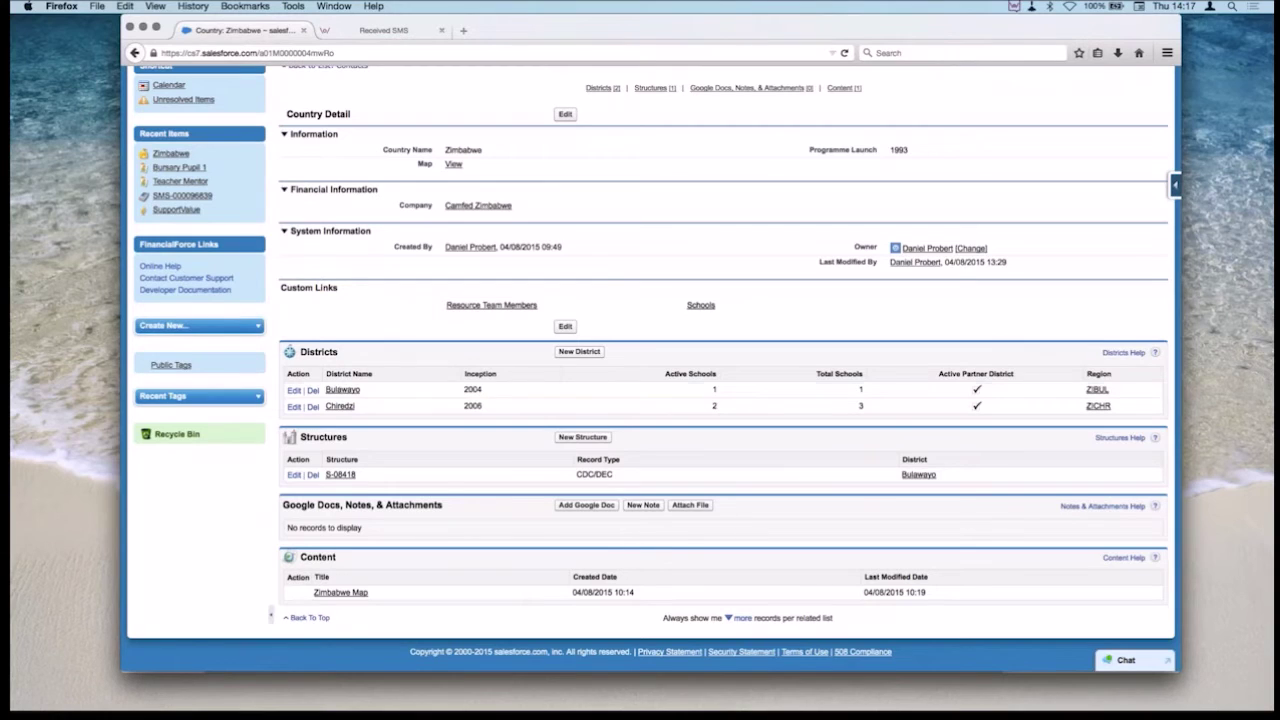
{"action": "scroll", "coordinate": [651, 368], "scroll_direction": "up", "scroll_amount": 1}
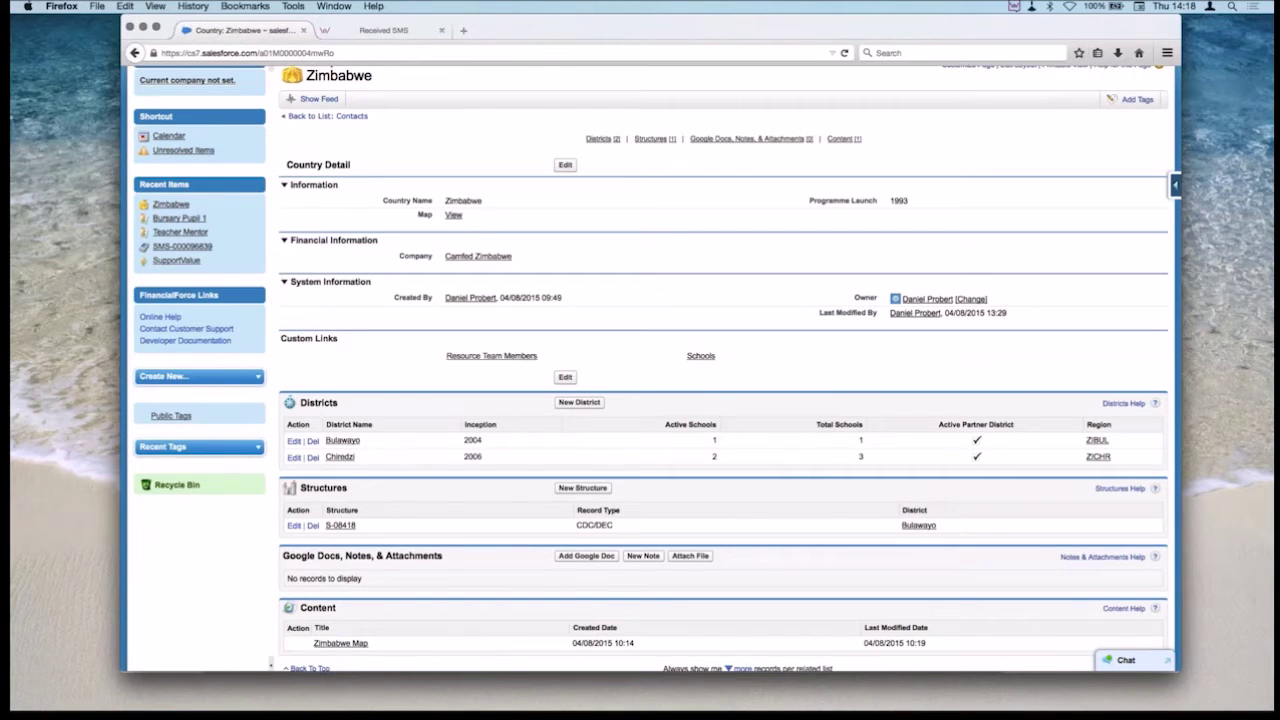
Open the Bulawayo district record and view the district's location in Google Maps.
{"action": "left_click", "coordinate": [342, 440]}
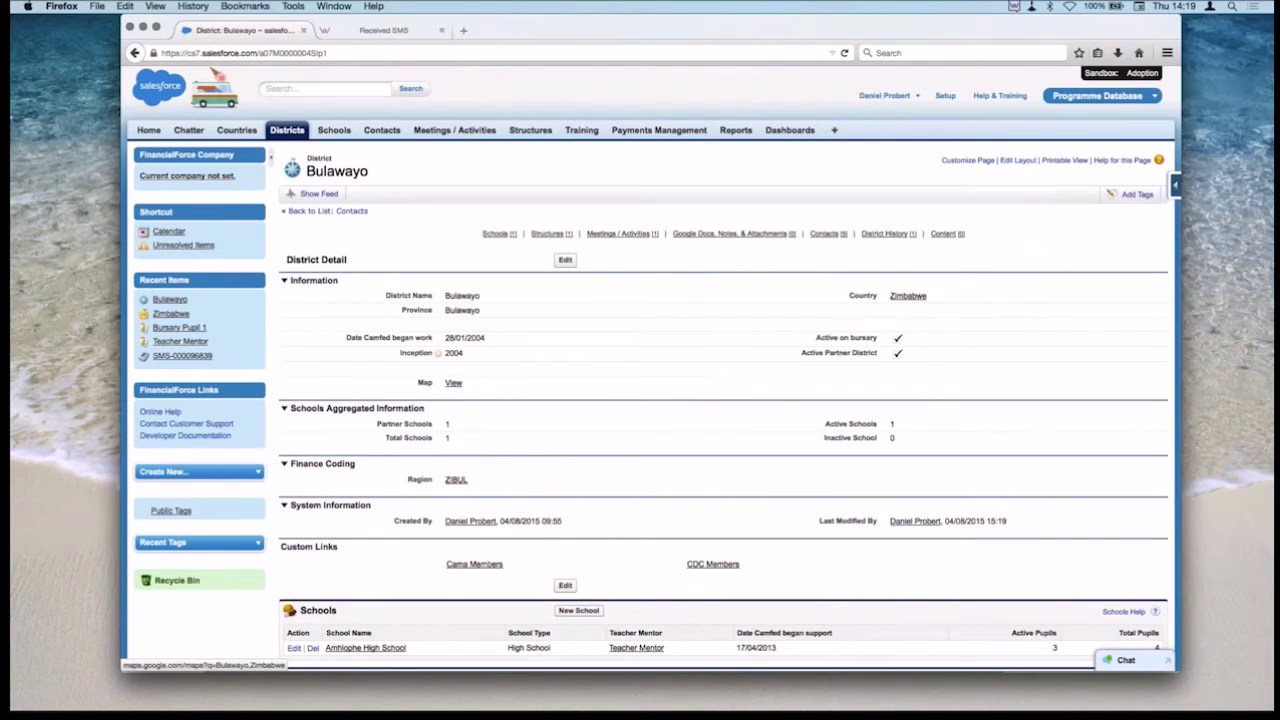
{"action": "left_click", "coordinate": [453, 382]}
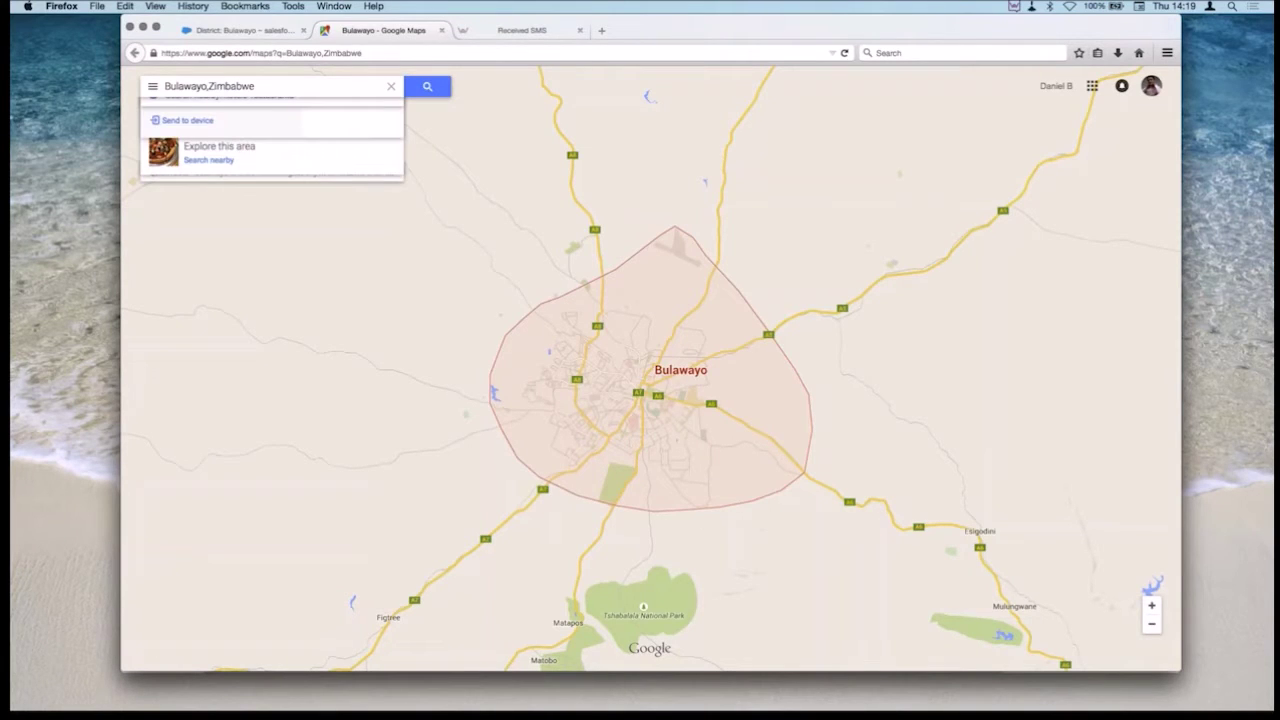
{"action": "key", "text": "super+l"}
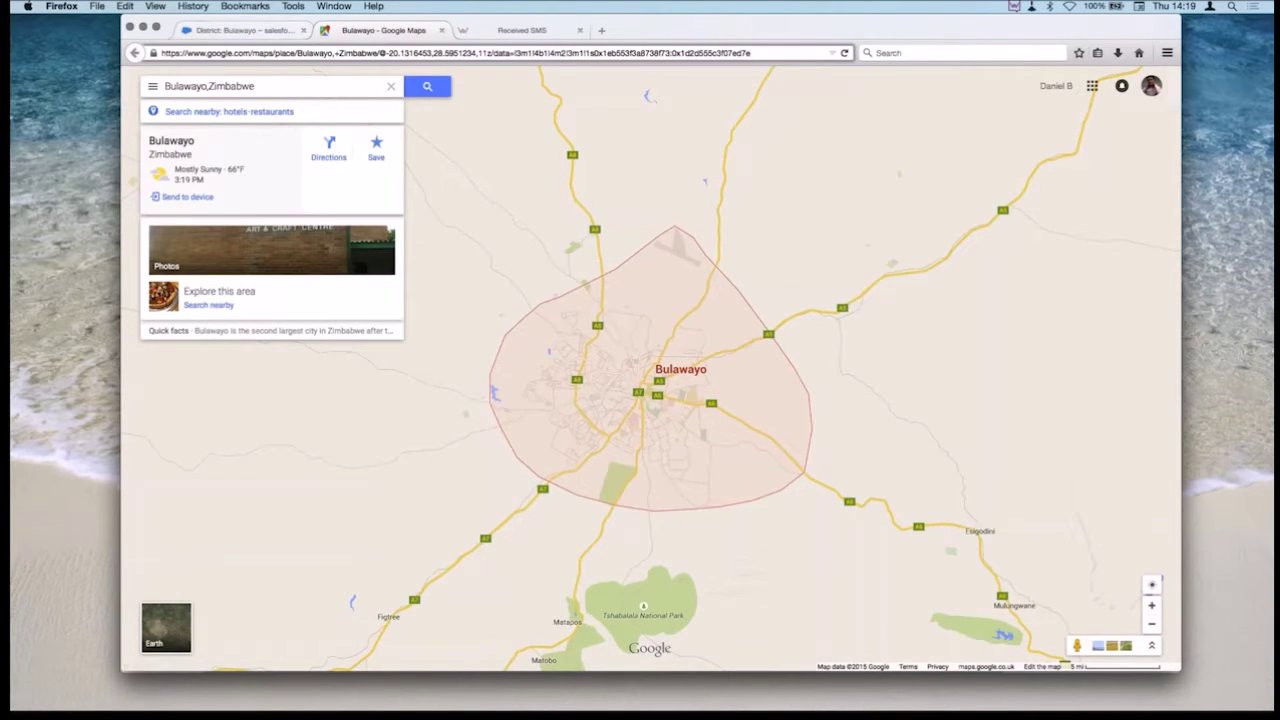
Switch back to Salesforce and reopen the first bursary pupil's record from the contacts.
{"action": "left_click", "coordinate": [240, 30]}
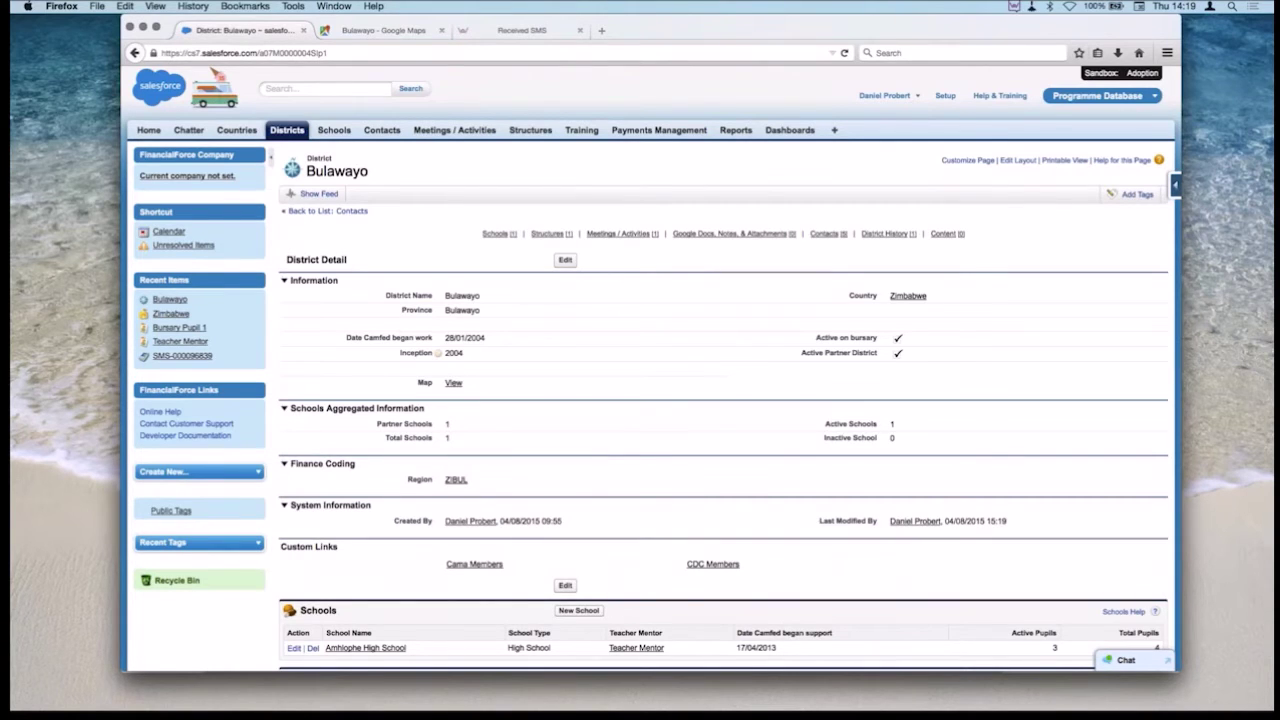
{"action": "left_click", "coordinate": [382, 130]}
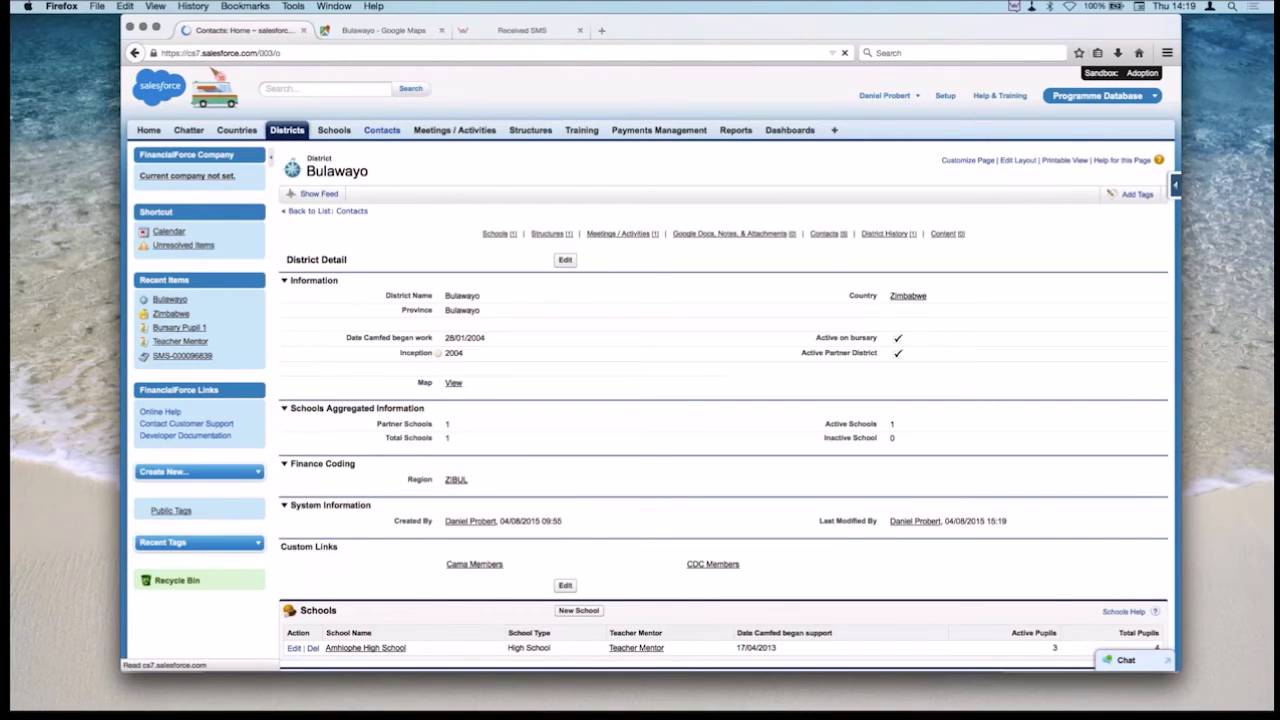
{"action": "left_click", "coordinate": [315, 273]}
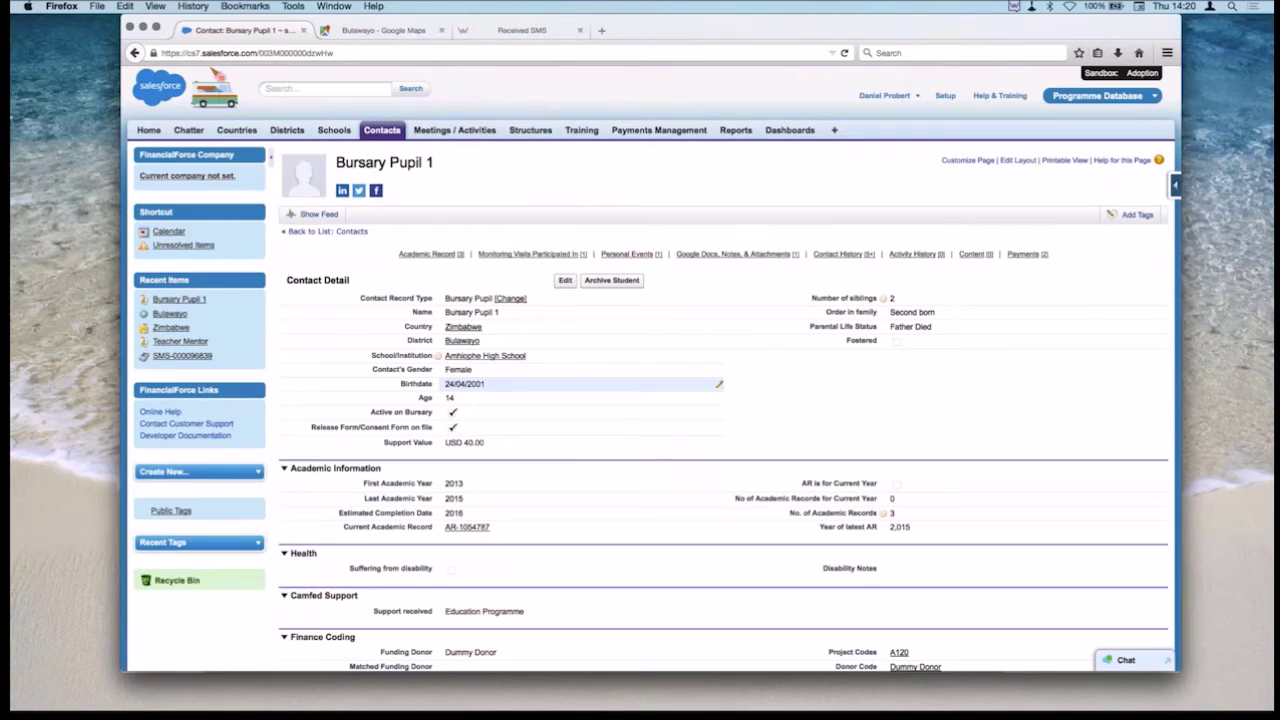
Change the year in the pupil's Birthdate field and save the contact.
{"action": "double_click", "coordinate": [470, 384]}
{"action": "key", "text": "BackSpace"}
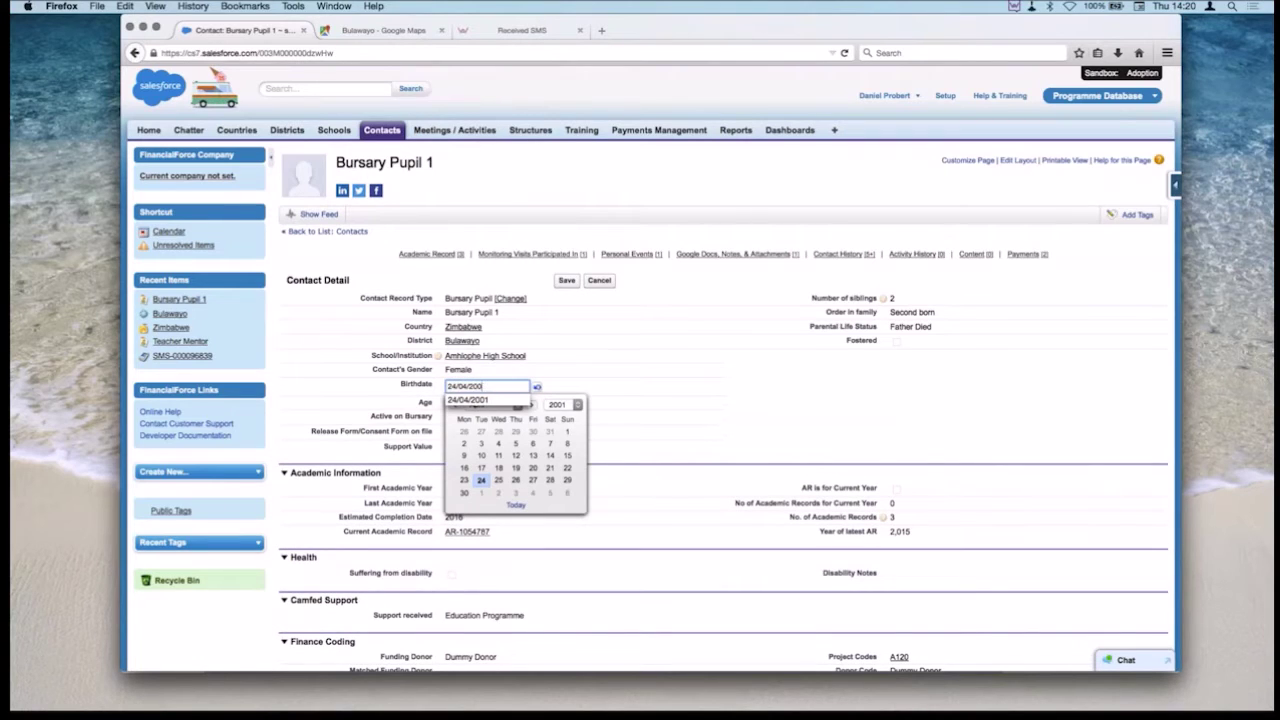
{"action": "key", "text": "BackSpace"}
{"action": "key", "text": "BackSpace"}
{"action": "key", "text": "BackSpace"}
{"action": "type", "text": "1998"}
{"action": "key", "text": "Return"}
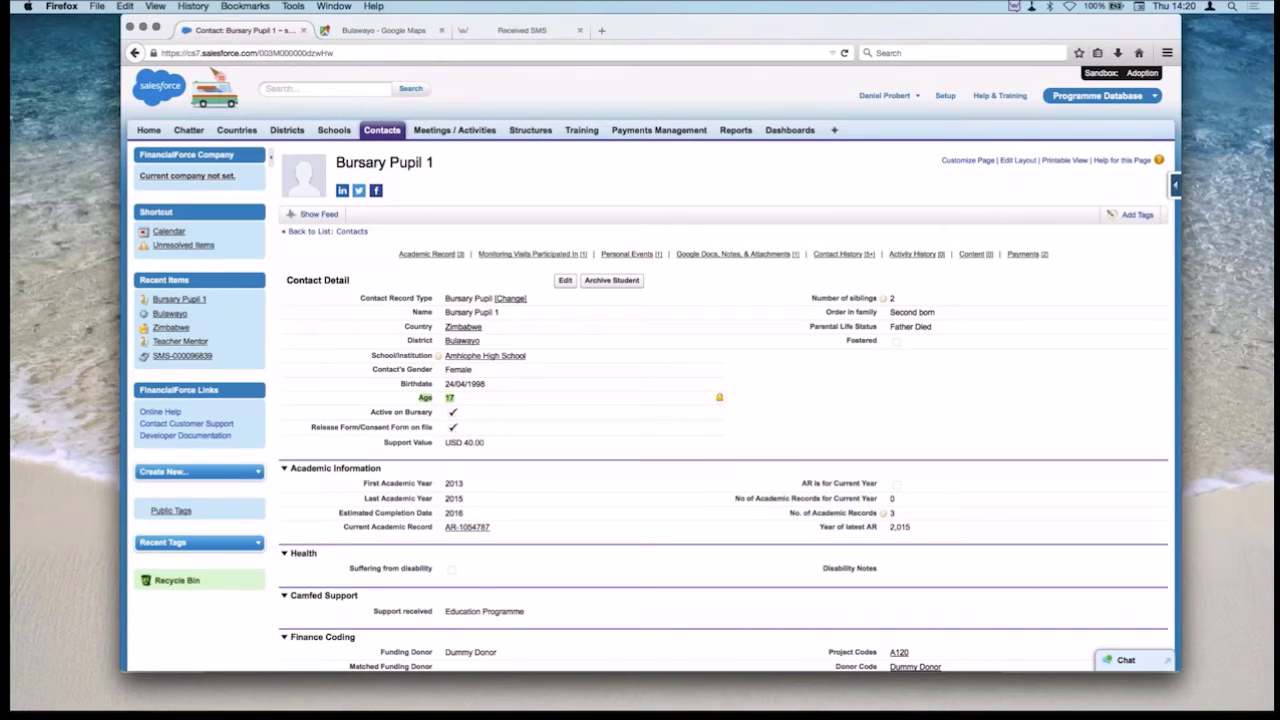
Review the pupil's academic information, finance coding and related lists, including academic records, monitoring visits, personal events and contact history.
{"action": "scroll", "coordinate": [651, 368], "scroll_direction": "down", "scroll_amount": 2}
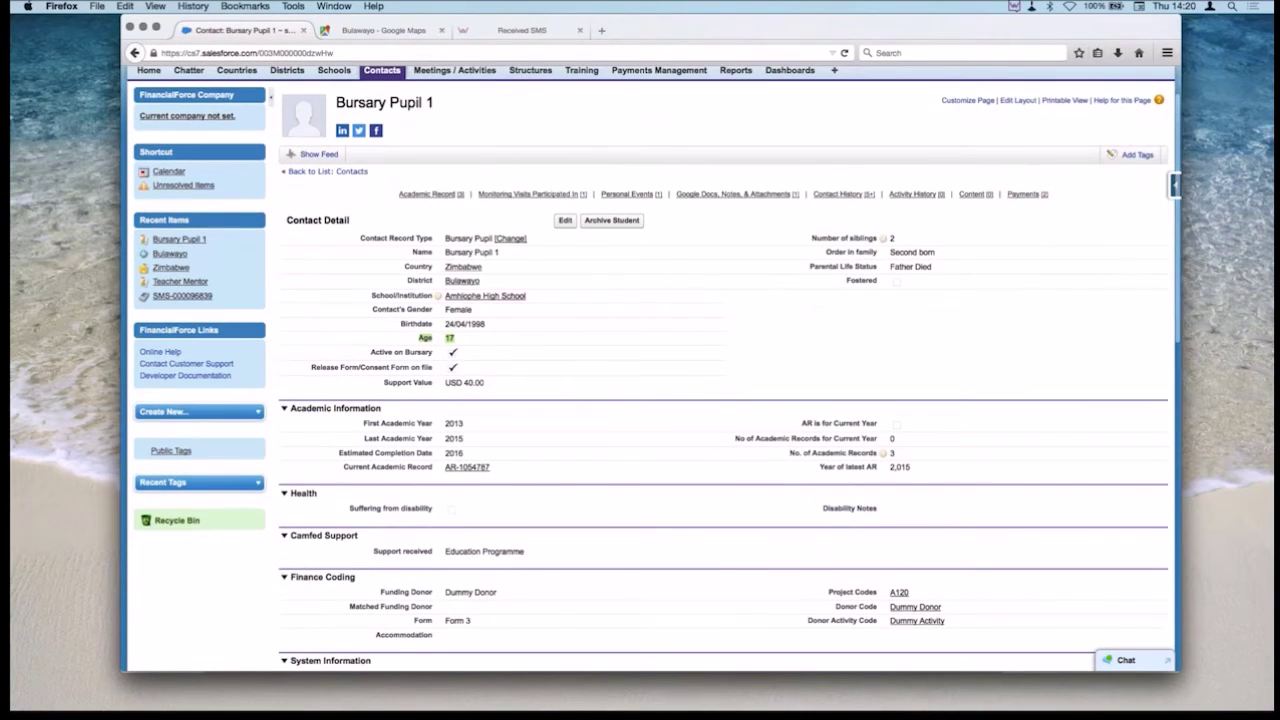
{"action": "scroll", "coordinate": [723, 400], "scroll_direction": "down", "scroll_amount": 6}
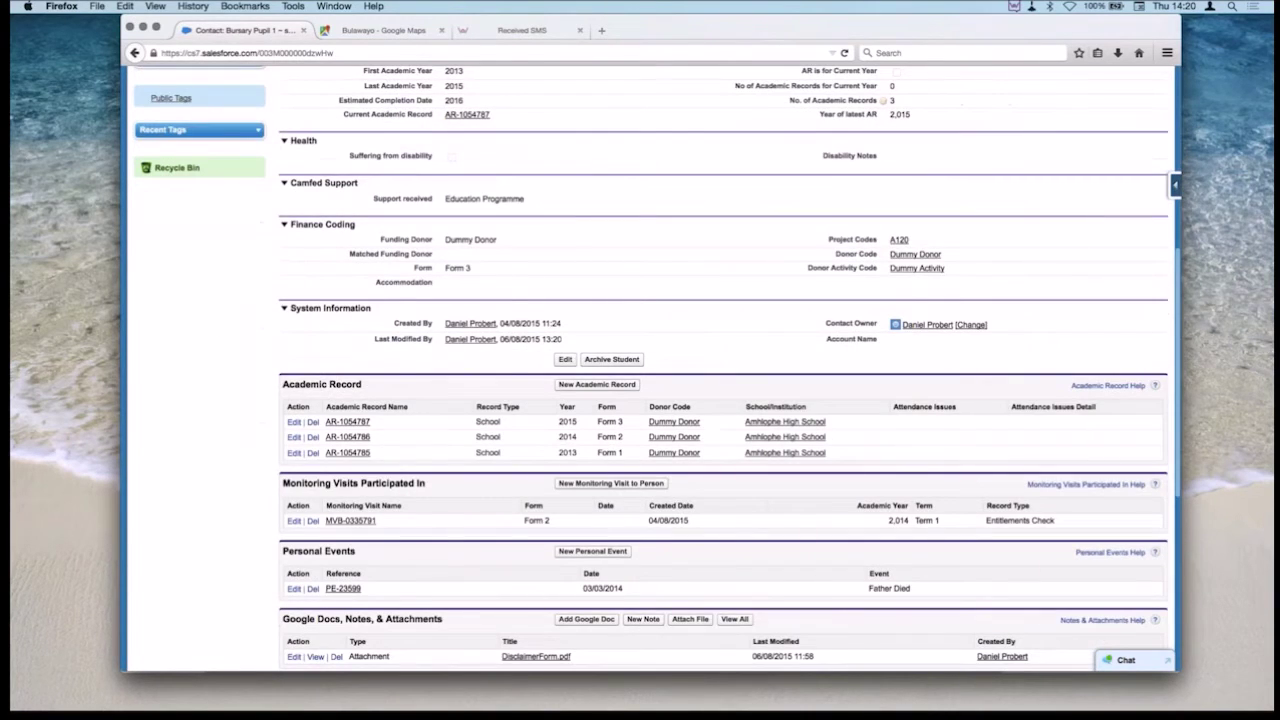
{"action": "scroll", "coordinate": [723, 522], "scroll_direction": "down", "scroll_amount": 2}
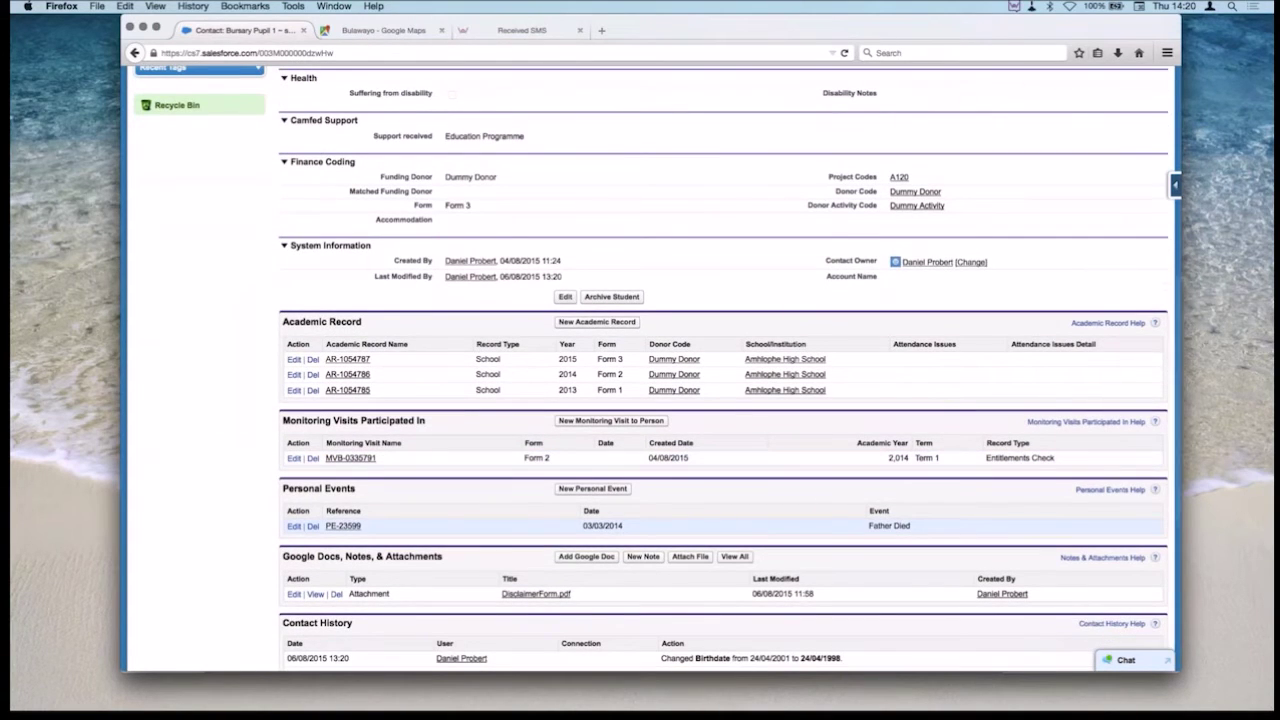
{"action": "scroll", "coordinate": [723, 400], "scroll_direction": "up", "scroll_amount": 4}
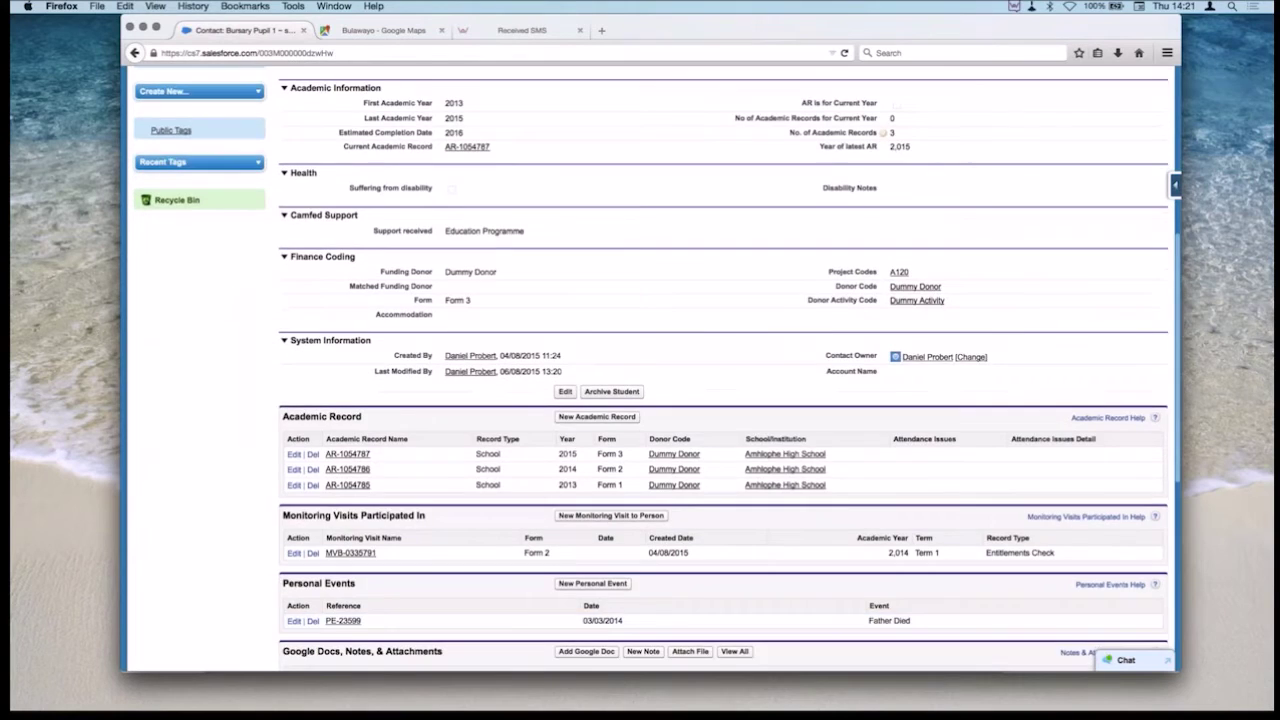
{"action": "scroll", "coordinate": [723, 400], "scroll_direction": "up", "scroll_amount": 1}
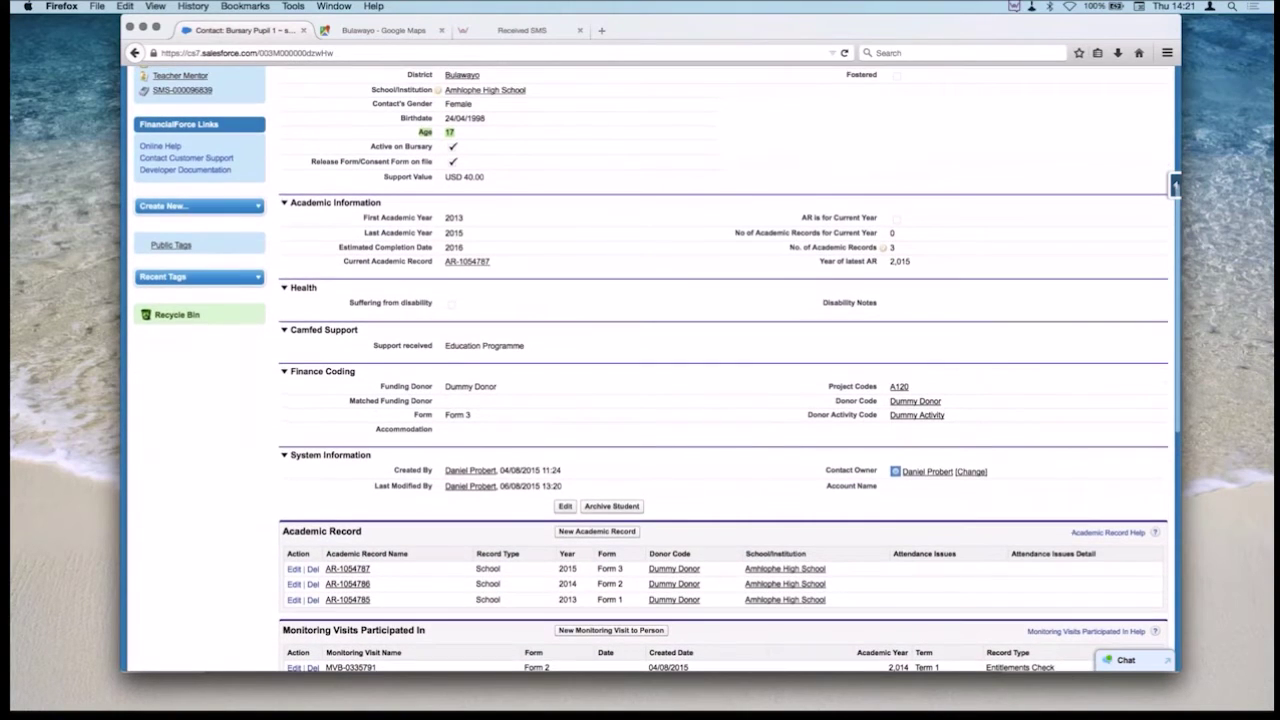
{"action": "scroll", "coordinate": [723, 400], "scroll_direction": "up", "scroll_amount": 1}
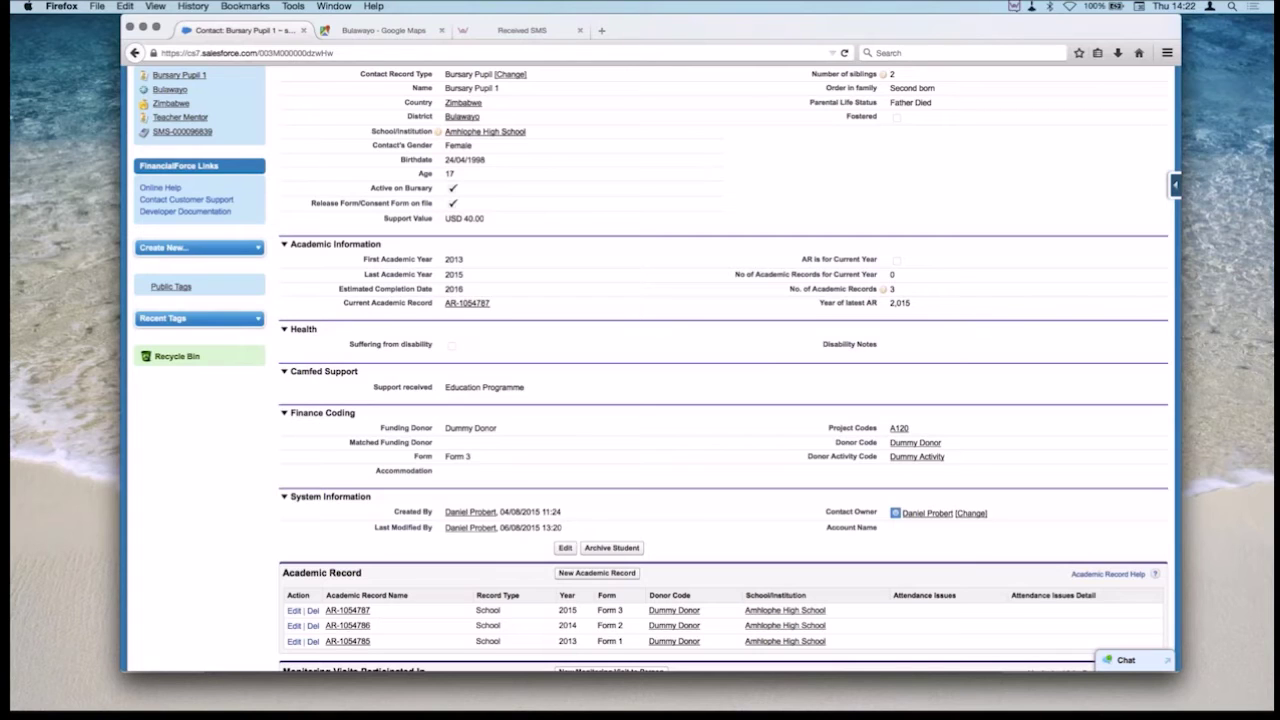
Set the Form of the pupil's 2015 academic record to Form 2, save it, and check the Form on the contact.
{"action": "scroll", "coordinate": [656, 368], "scroll_direction": "down", "scroll_amount": 1}
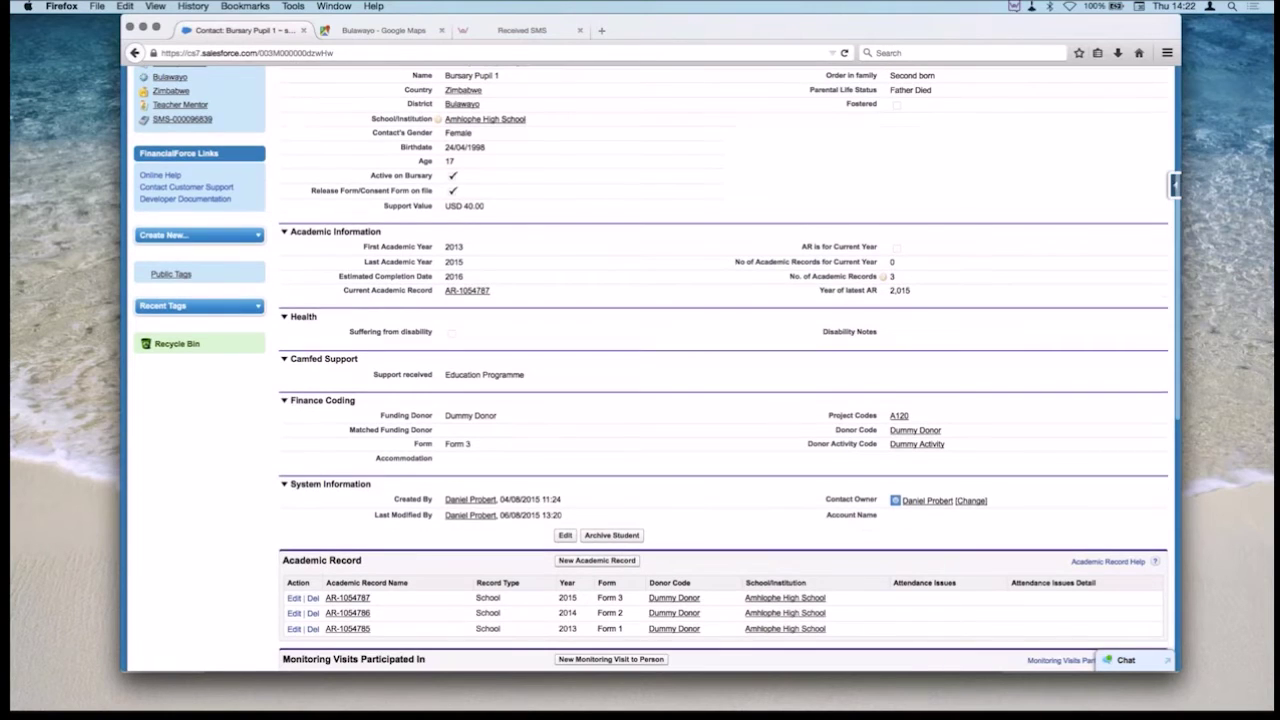
{"action": "scroll", "coordinate": [294, 470], "scroll_direction": "down", "scroll_amount": 5}
{"action": "left_click", "coordinate": [294, 470]}
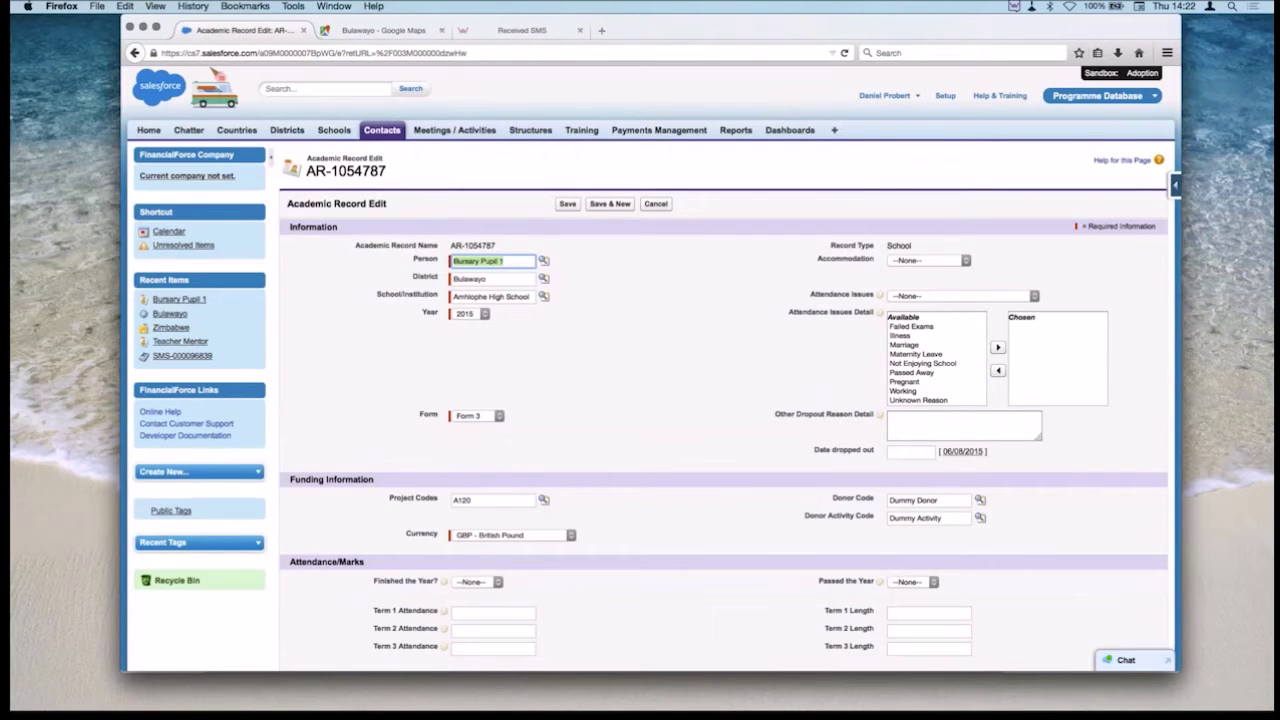
{"action": "left_click", "coordinate": [476, 415]}
{"action": "left_click", "coordinate": [470, 444]}
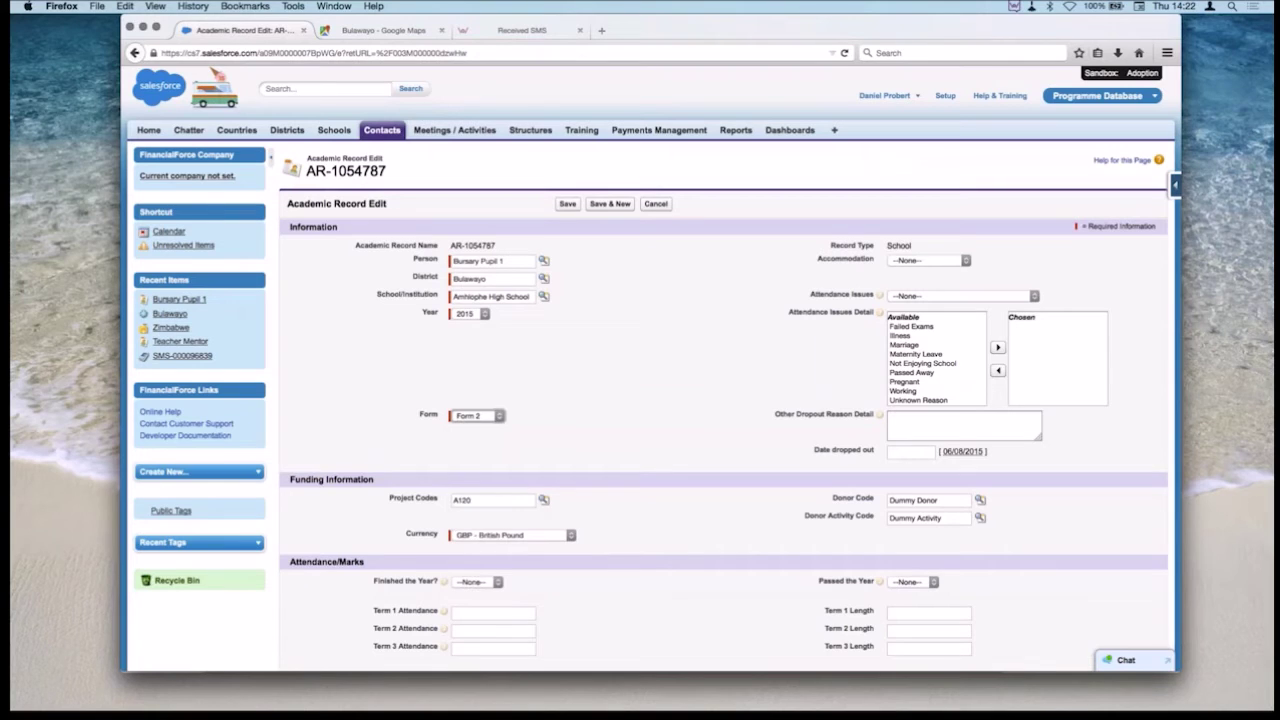
{"action": "left_click", "coordinate": [567, 203]}
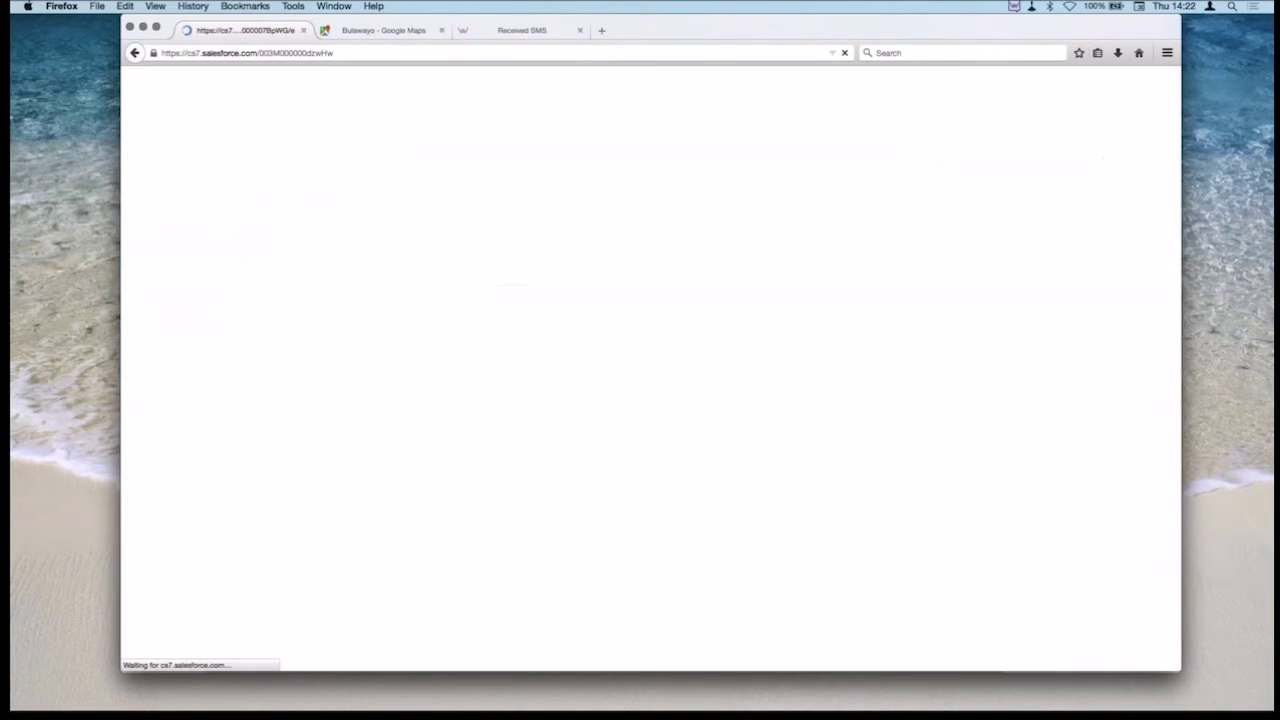
{"action": "scroll", "coordinate": [600, 470], "scroll_direction": "down", "scroll_amount": 5}
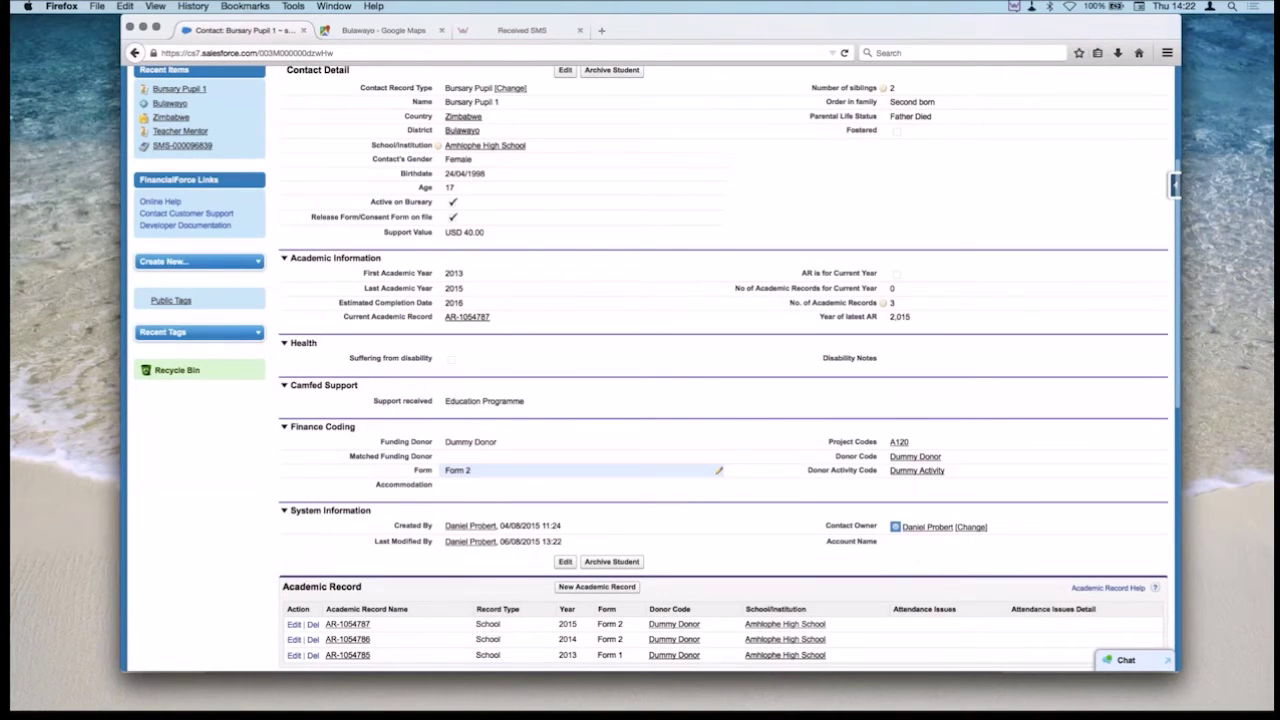
{"action": "scroll", "coordinate": [723, 400], "scroll_direction": "down", "scroll_amount": 3}
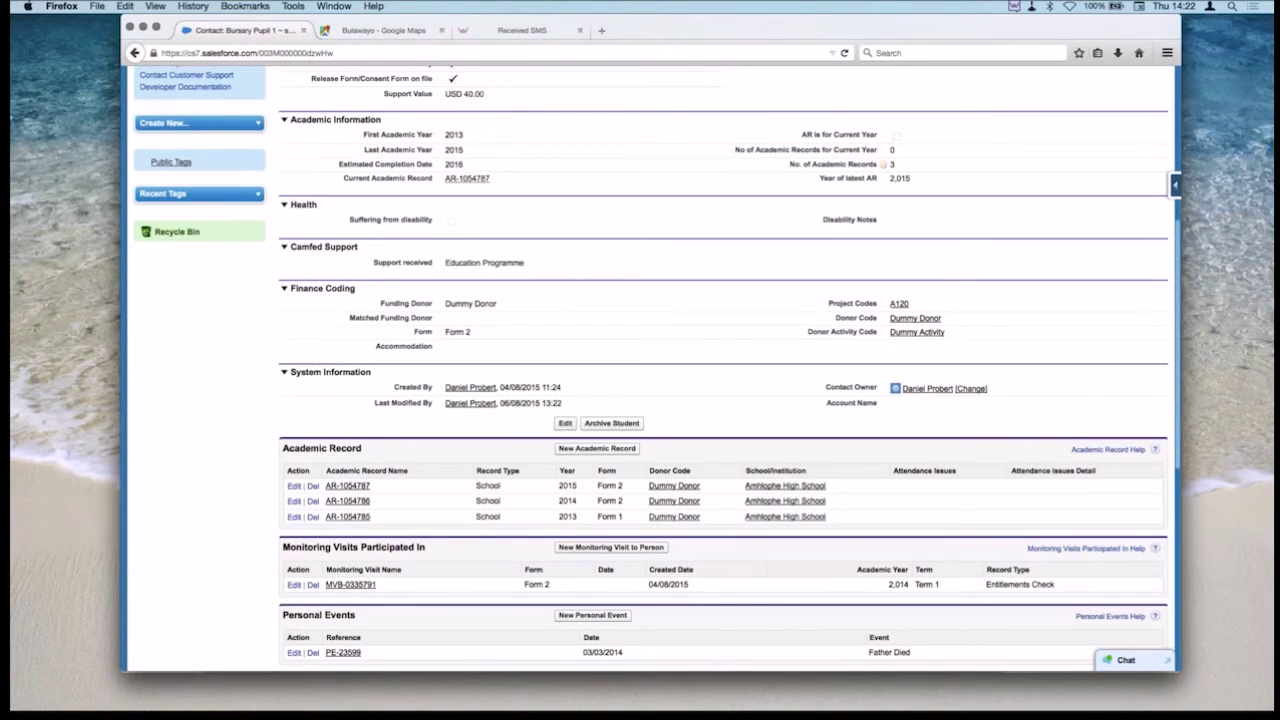
Recheck the pupil's details and related lists, and open the Amhlophe High School record linked to the contact.
{"action": "scroll", "coordinate": [720, 400], "scroll_direction": "up", "scroll_amount": 3}
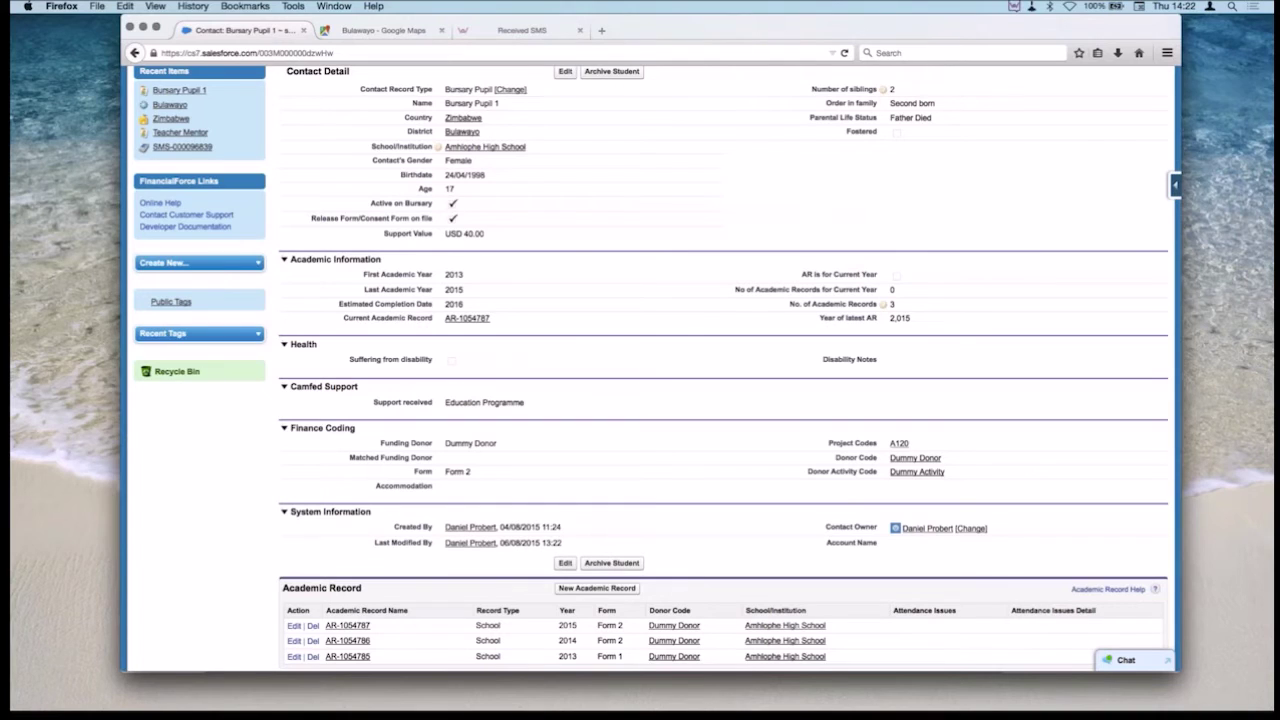
{"action": "scroll", "coordinate": [720, 511], "scroll_direction": "down", "scroll_amount": 3}
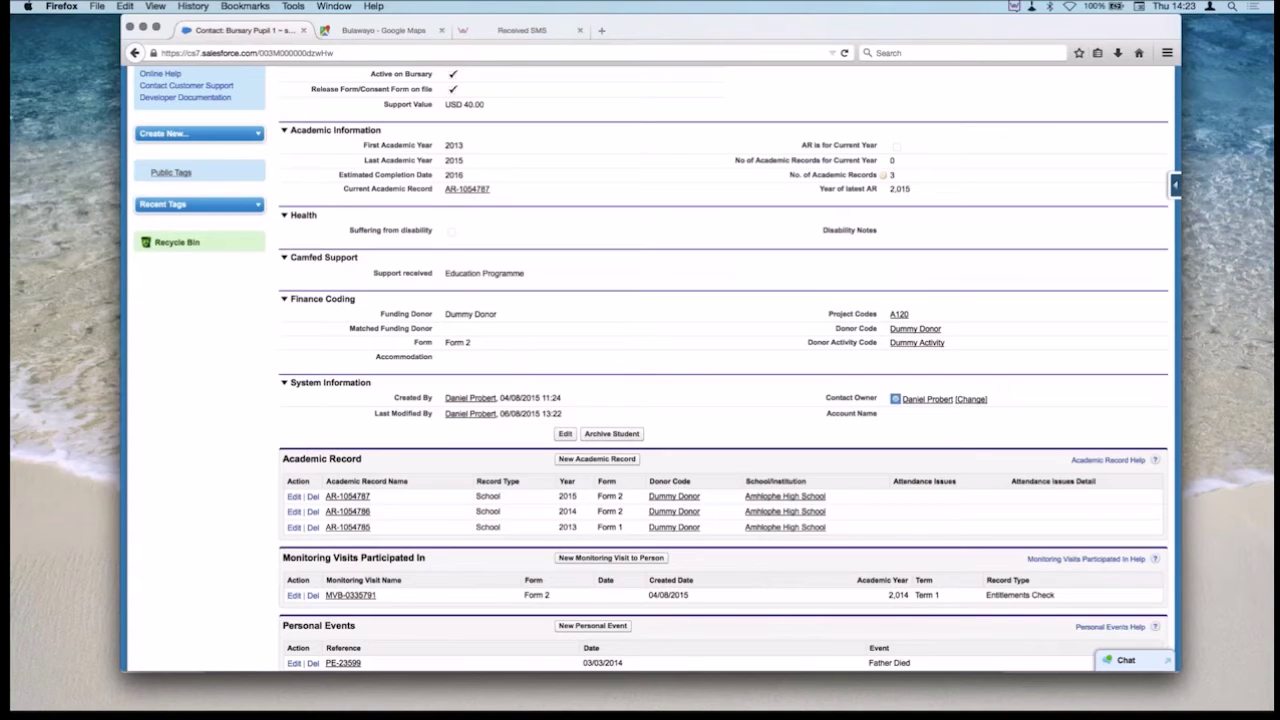
{"action": "scroll", "coordinate": [650, 370], "scroll_direction": "down", "scroll_amount": 2}
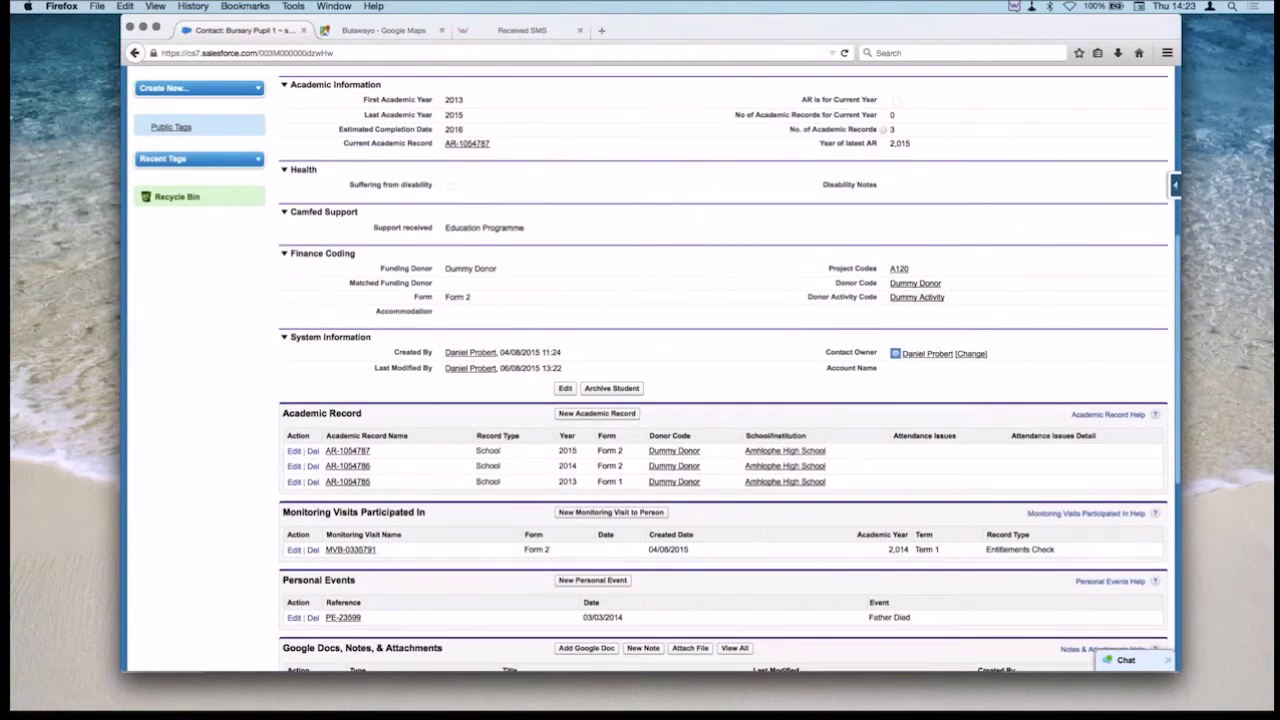
{"action": "scroll", "coordinate": [650, 370], "scroll_direction": "up", "scroll_amount": 4}
{"action": "scroll", "coordinate": [650, 370], "scroll_direction": "up", "scroll_amount": 3}
{"action": "left_click", "coordinate": [485, 336]}
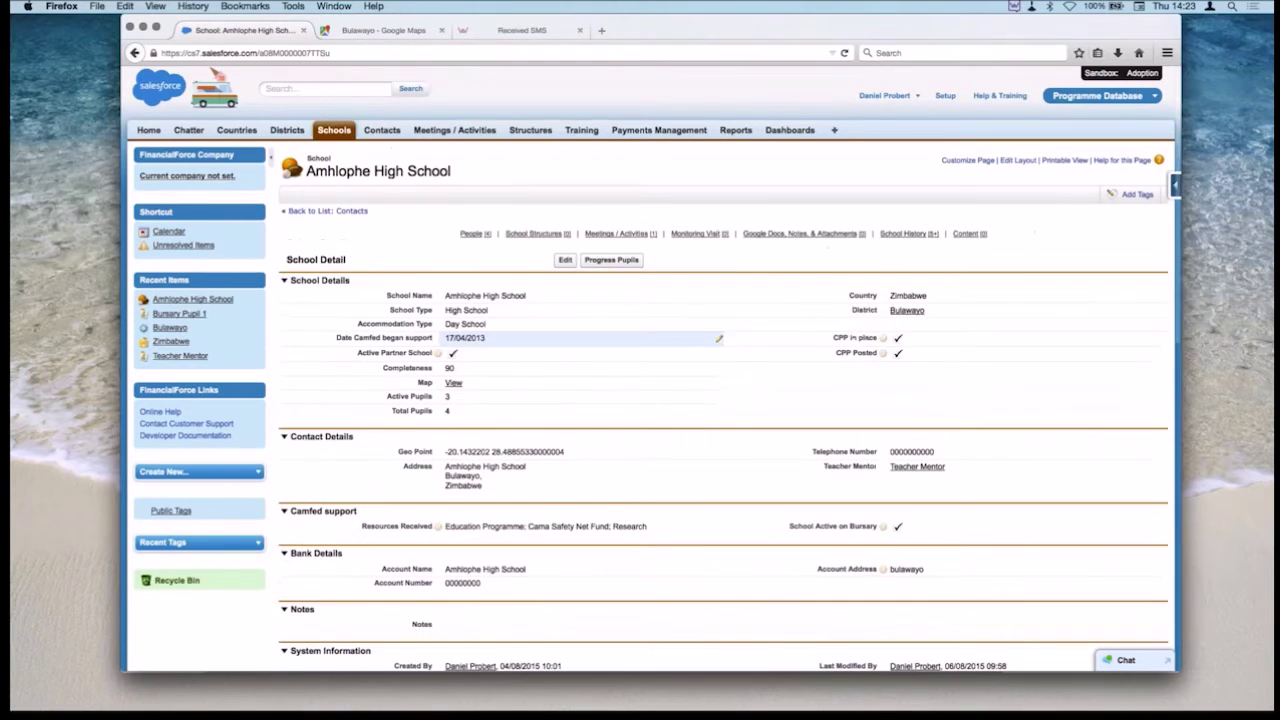
View the school's location in Google Maps from its record, and return to the school in Salesforce.
{"action": "scroll", "coordinate": [650, 370], "scroll_direction": "down", "scroll_amount": 3}
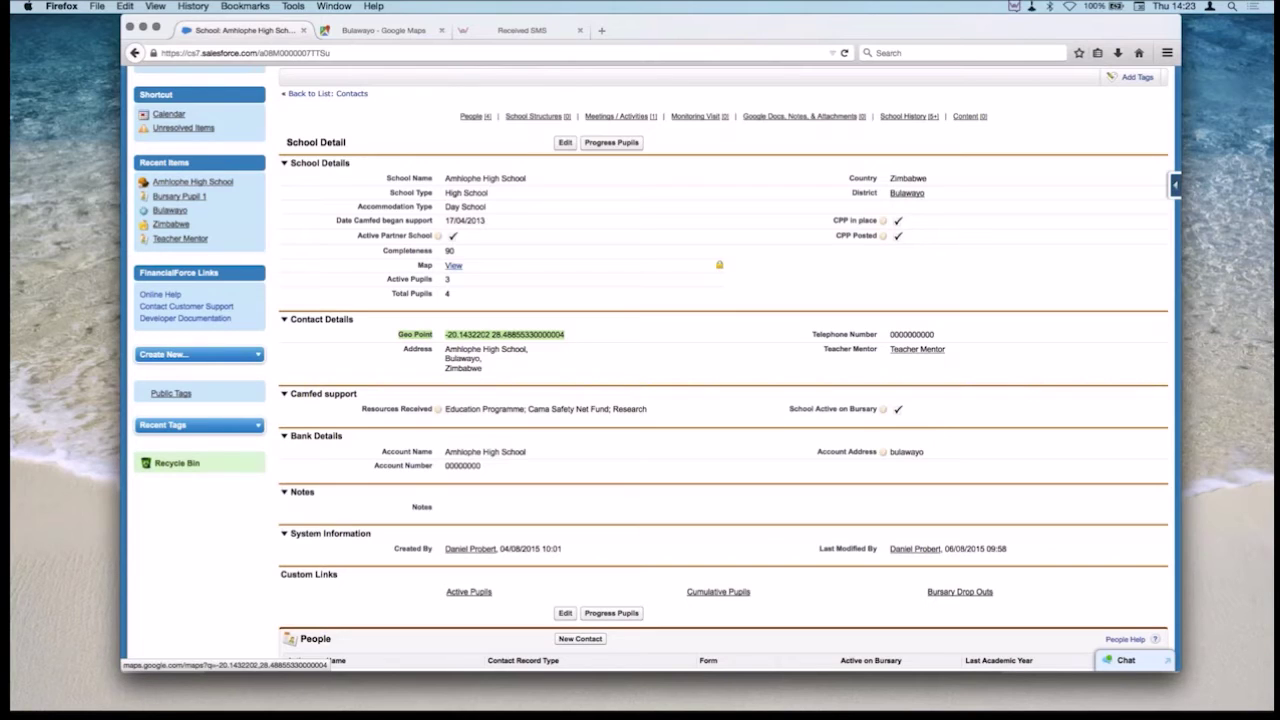
{"action": "left_click", "coordinate": [453, 265]}
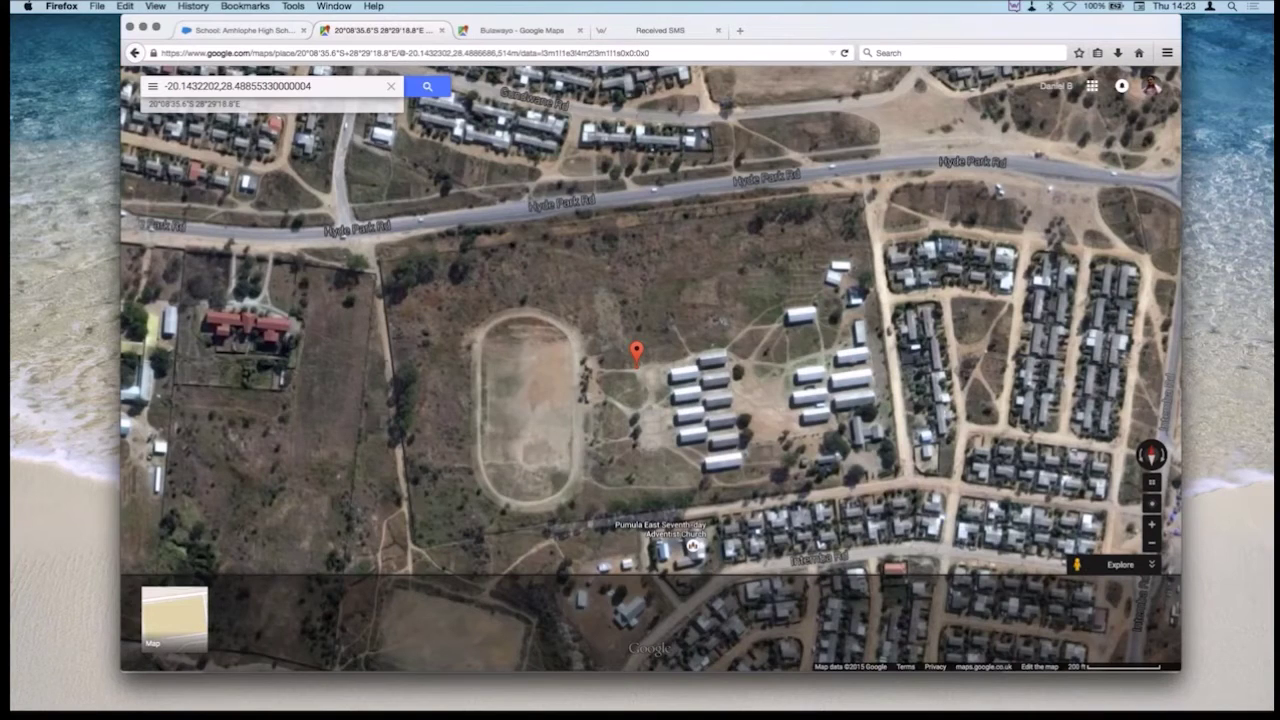
{"action": "key", "text": "ctrl+shift+Tab"}
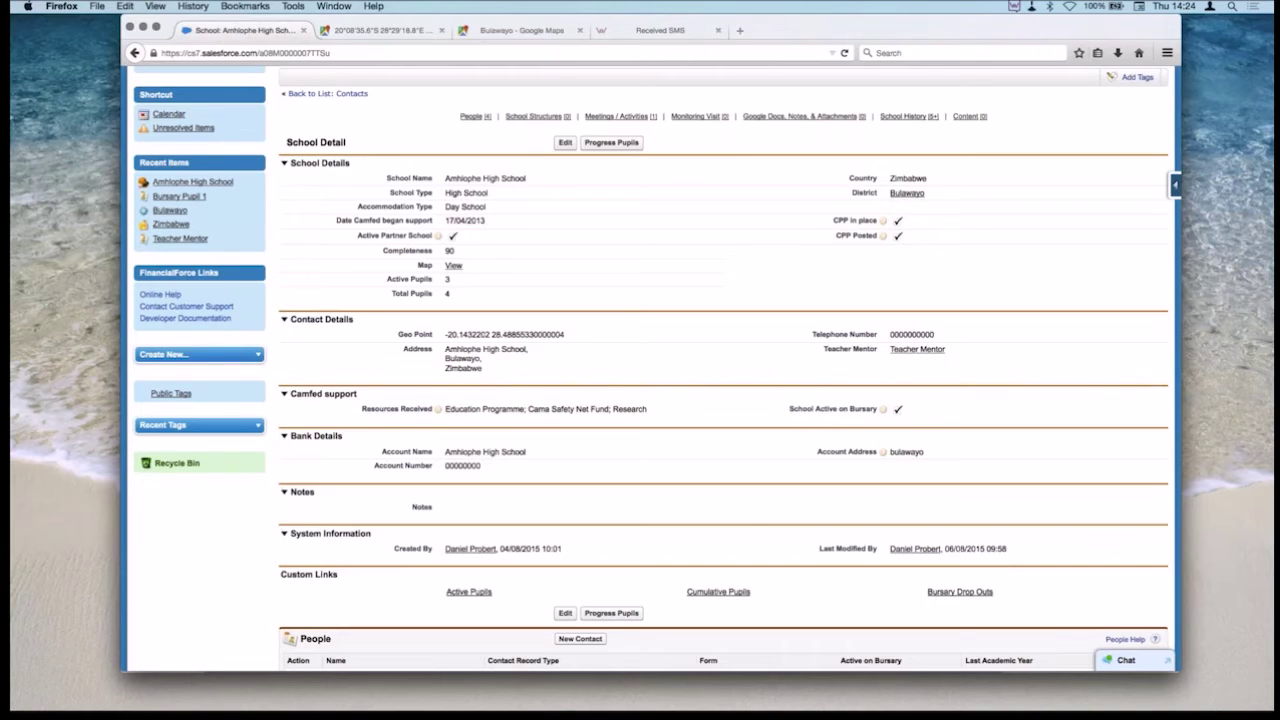
Examine the school's details, its active and total pupil figures, and the pupils in its People list.
{"action": "left_click_drag", "start_coordinate": [385, 176], "coordinate": [452, 295]}
{"action": "double_click", "coordinate": [470, 293]}
{"action": "key", "text": "Return"}
{"action": "scroll", "coordinate": [657, 367], "scroll_direction": "down", "scroll_amount": 5}
{"action": "scroll", "coordinate": [656, 369], "scroll_direction": "up", "scroll_amount": 2}
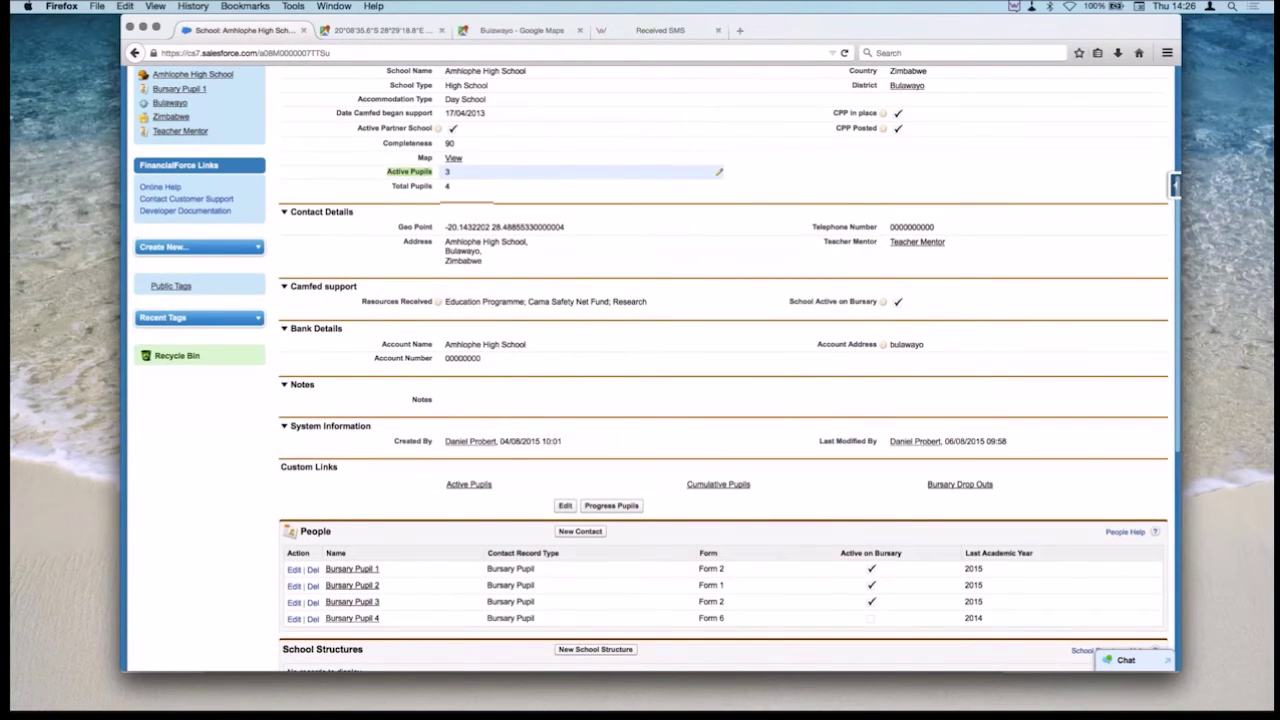
{"action": "scroll", "coordinate": [580, 186], "scroll_direction": "down", "scroll_amount": 1}
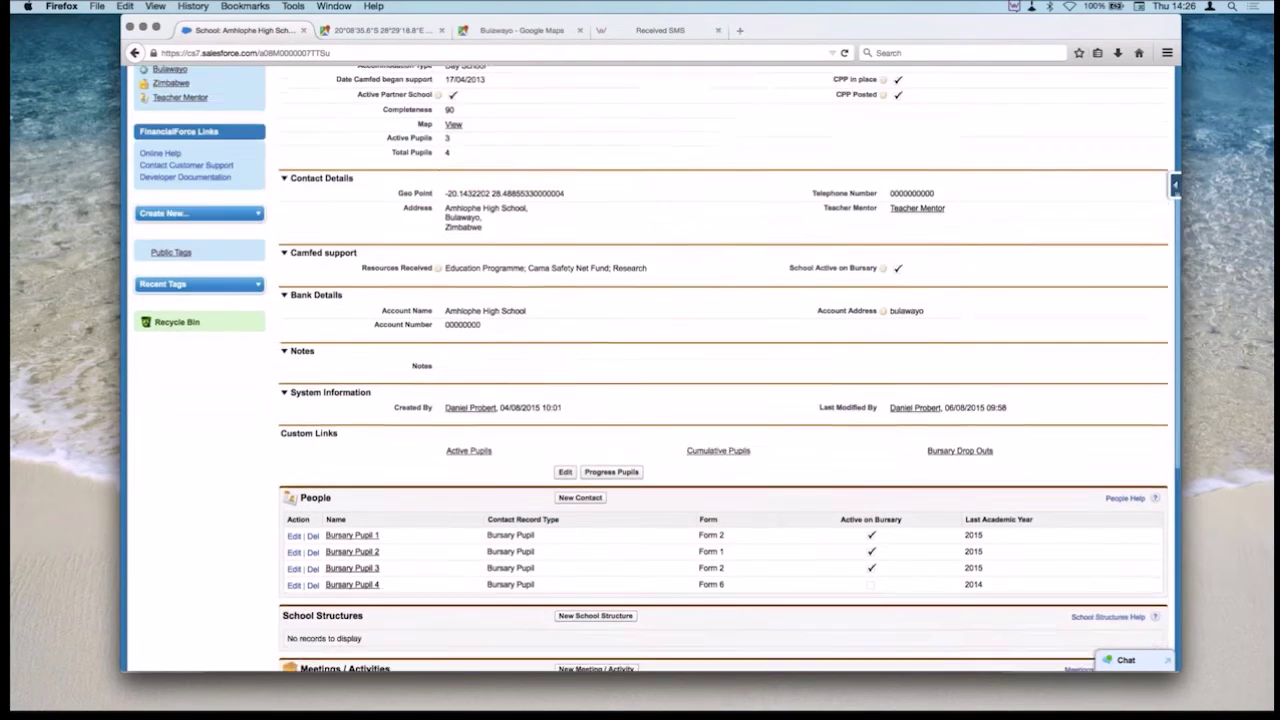
Open Bursary Pupil 4 from the school's People list, mark the pupil as Active on Bursary and save.
{"action": "scroll", "coordinate": [499, 471], "scroll_direction": "down", "scroll_amount": 3}
{"action": "left_click", "coordinate": [352, 472]}
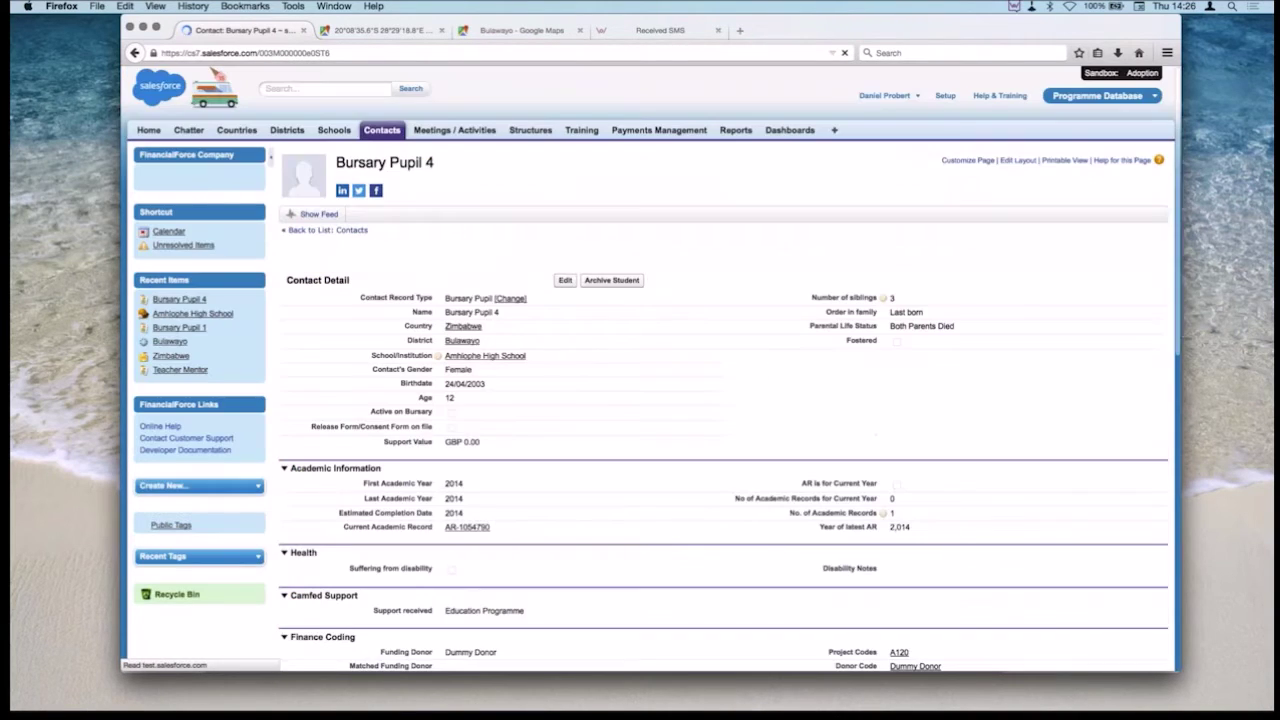
{"action": "double_click", "coordinate": [450, 412]}
{"action": "left_click", "coordinate": [451, 412]}
{"action": "left_click", "coordinate": [565, 280]}
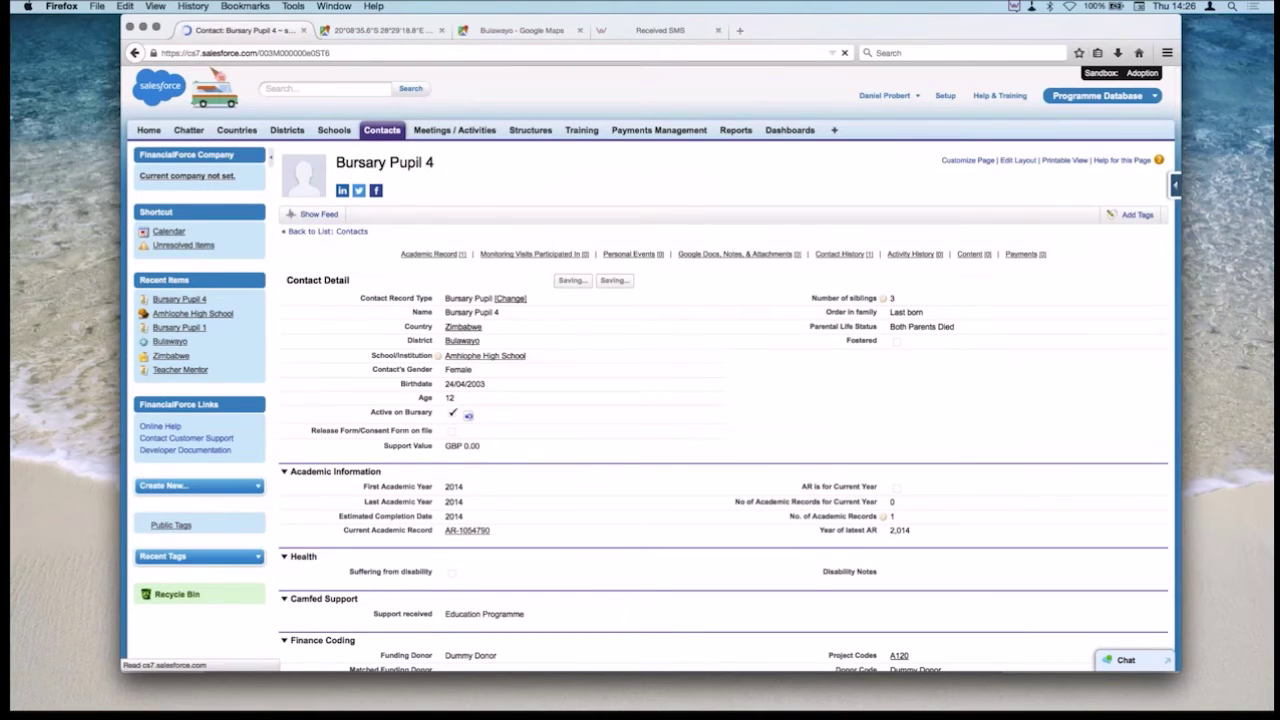
Return to Amhlophe High School and start a new contact from its People list with the record type Bursary Pupil.
{"action": "left_click", "coordinate": [488, 356]}
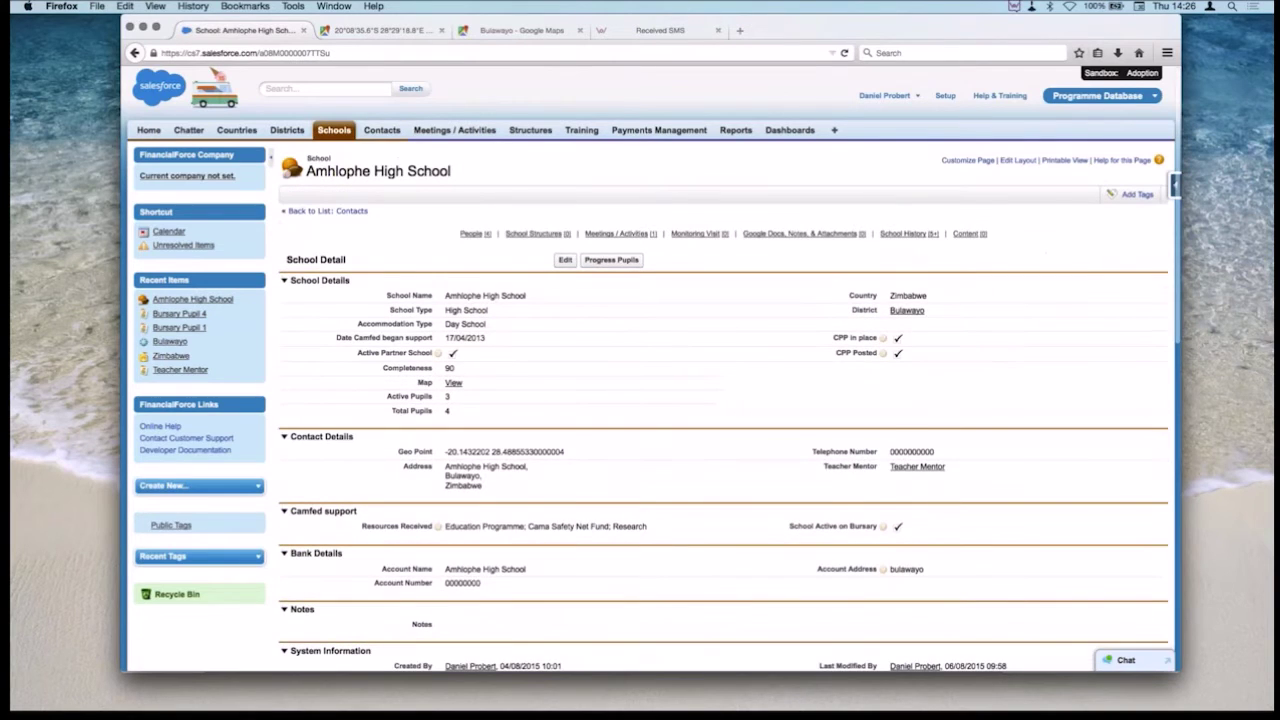
{"action": "scroll", "coordinate": [650, 400], "scroll_direction": "down", "scroll_amount": 8}
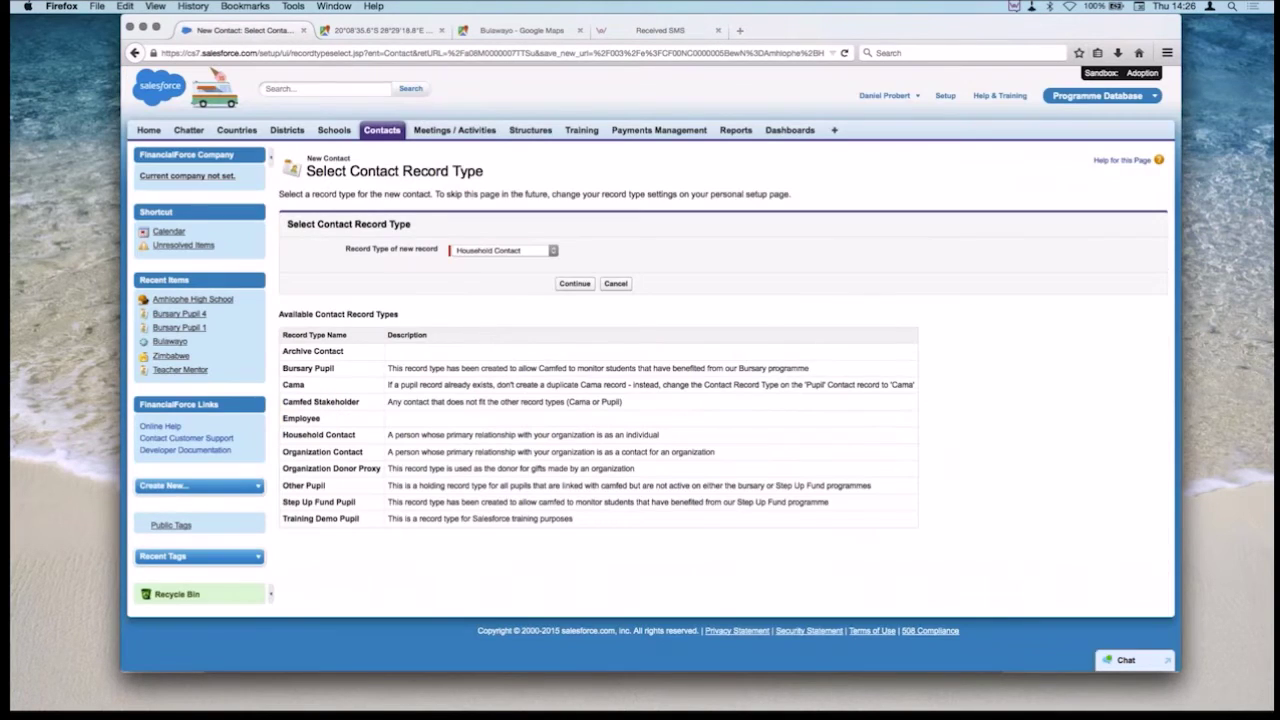
{"action": "left_click", "coordinate": [505, 250]}
{"action": "left_click", "coordinate": [490, 266]}
{"action": "left_click", "coordinate": [574, 283]}
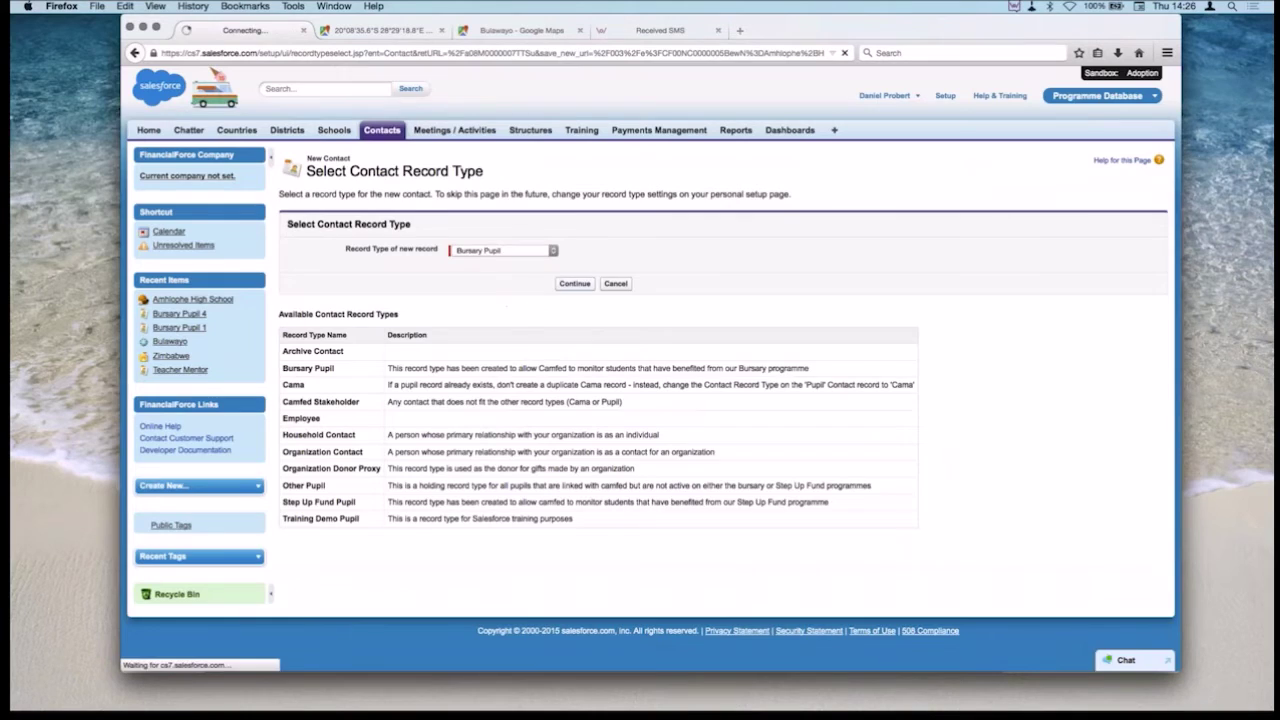
Enter Dummy as the new contact's first name and Contact 1 as the last name.
{"action": "left_click", "coordinate": [566, 271]}
{"action": "type", "text": "Dummy"}
{"action": "left_click", "coordinate": [492, 289]}
{"action": "type", "text": "Contact 1"}
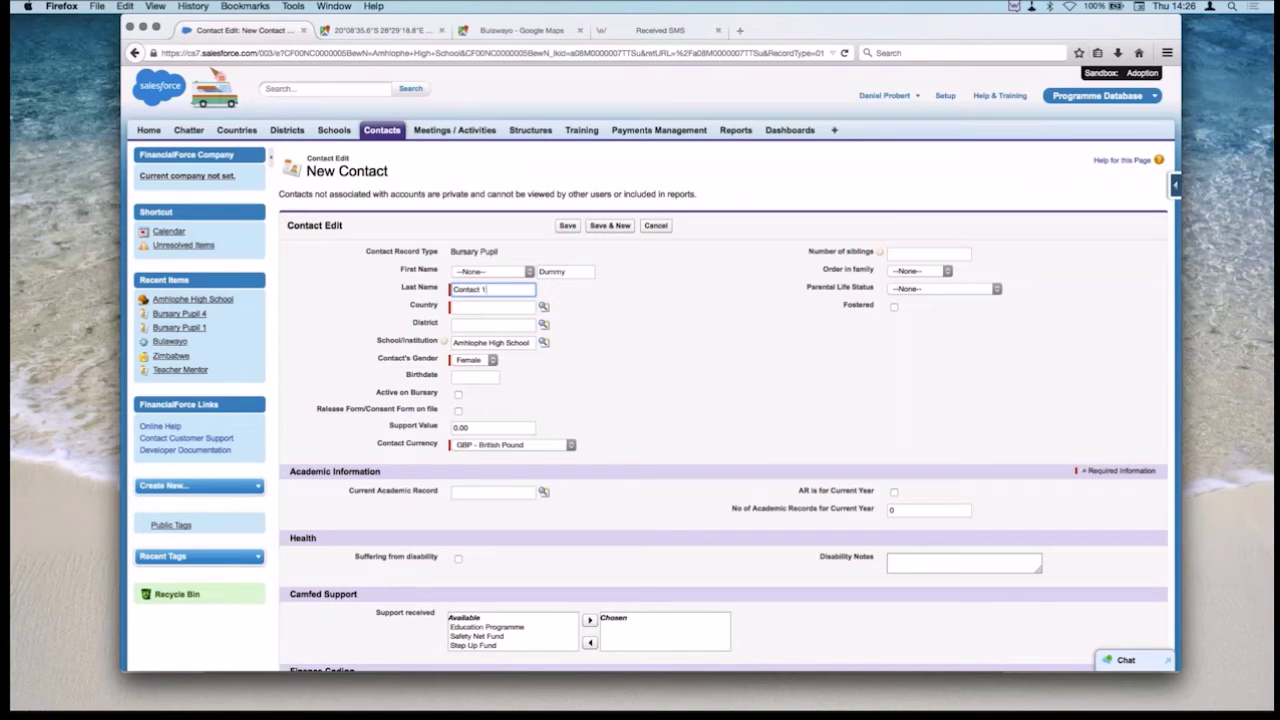
Look up Zimbabwe as the new contact's Country and Bulawayo as the District.
{"action": "key", "text": "Tab"}
{"action": "key", "text": "Tab"}
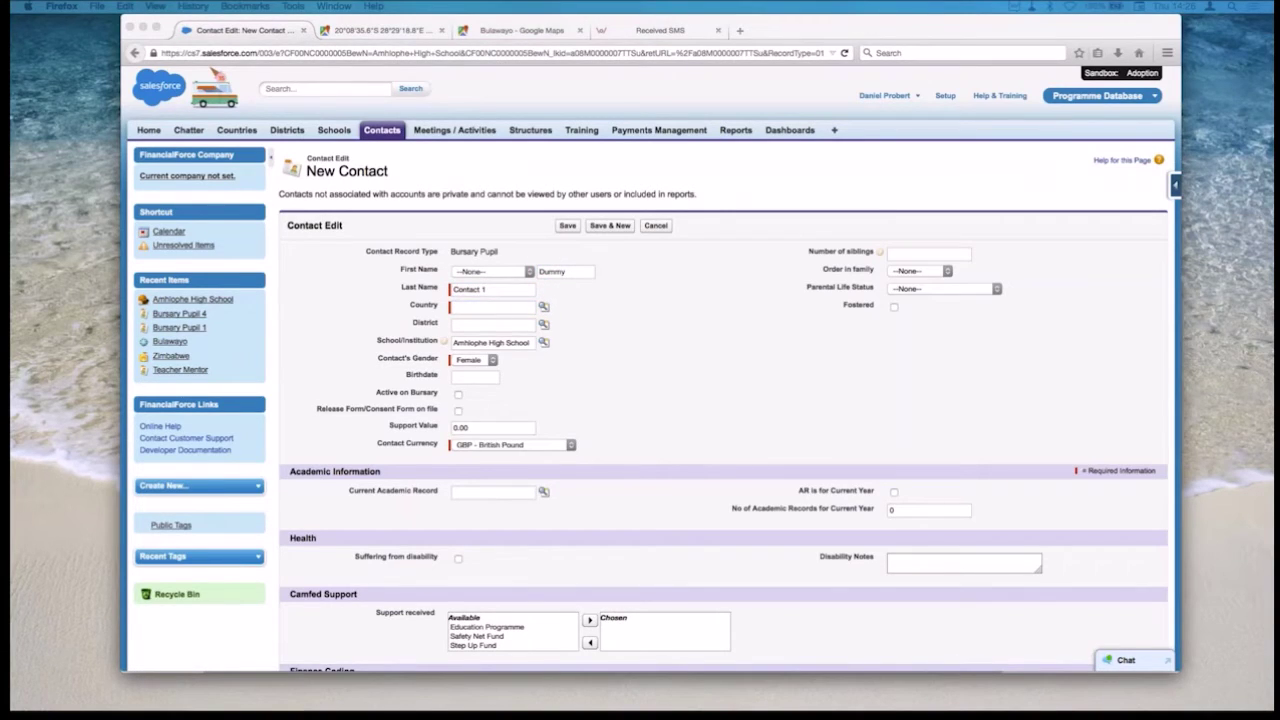
{"action": "key", "text": "Tab"}
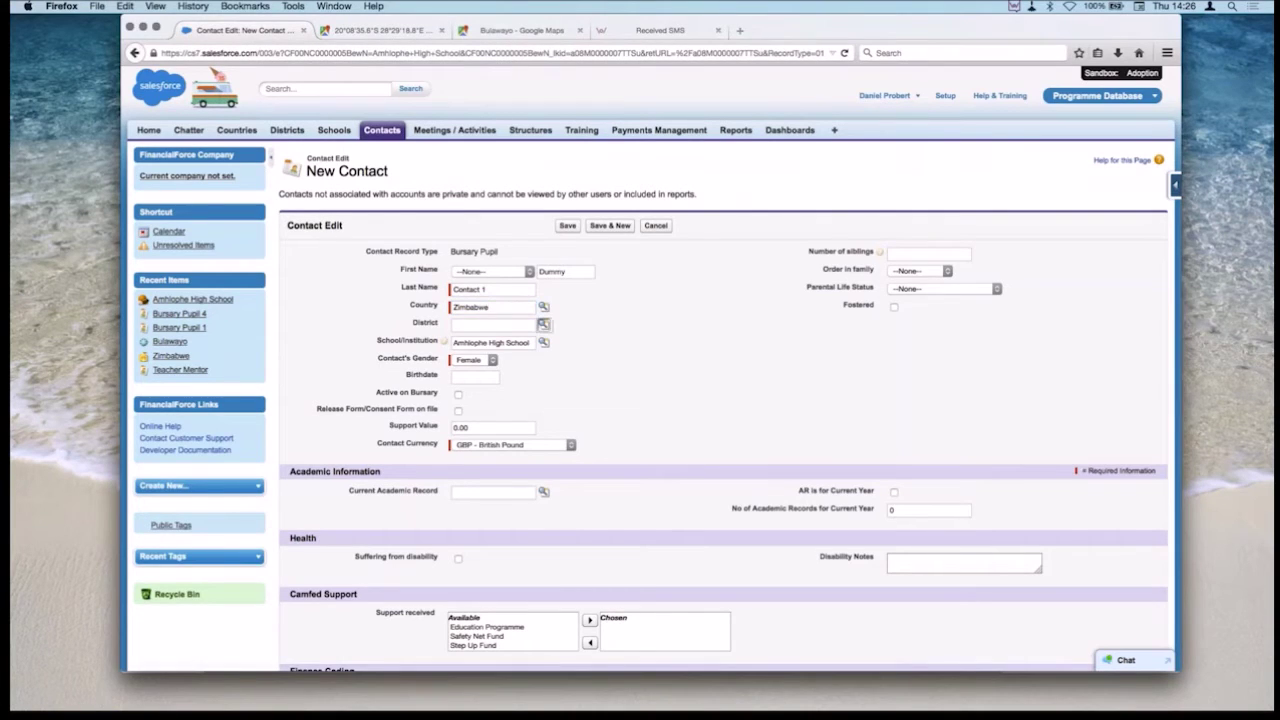
{"action": "key", "text": "Return"}
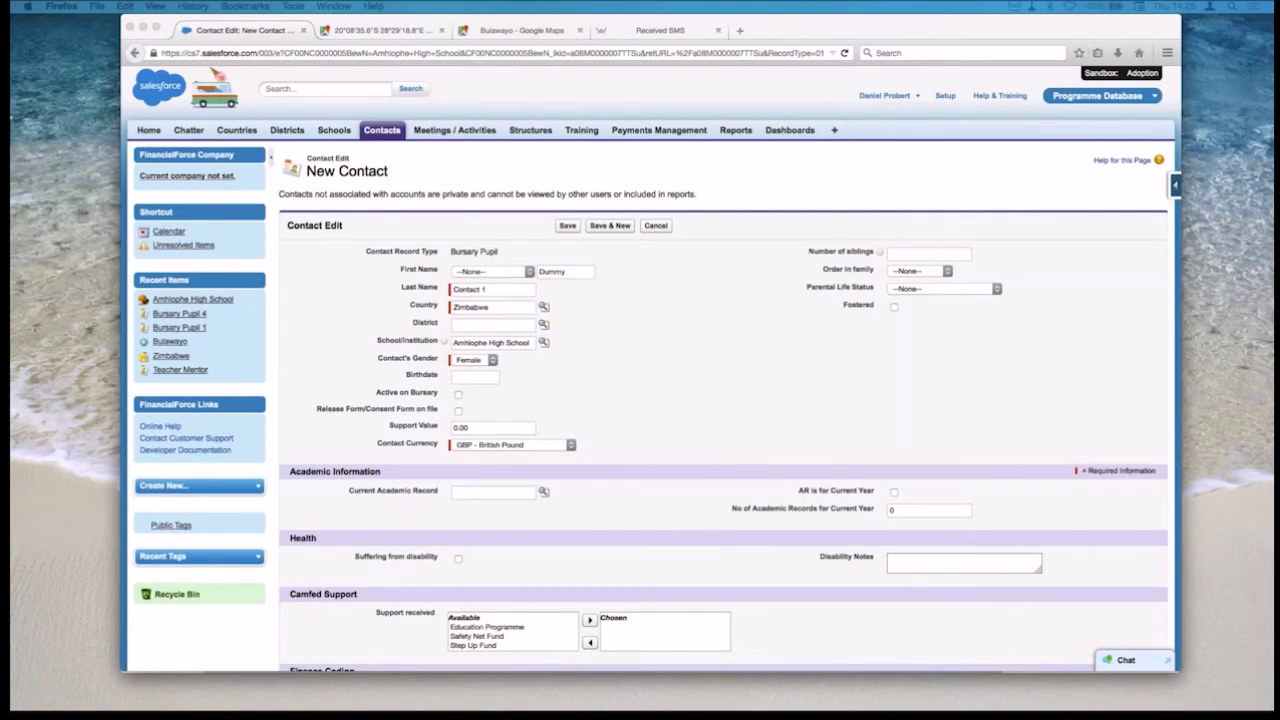
Set the Contact Currency to USD - U.S. Dollar and save the new contact.
{"action": "left_click", "coordinate": [512, 444]}
{"action": "key", "text": "u"}
{"action": "key", "text": "Return"}
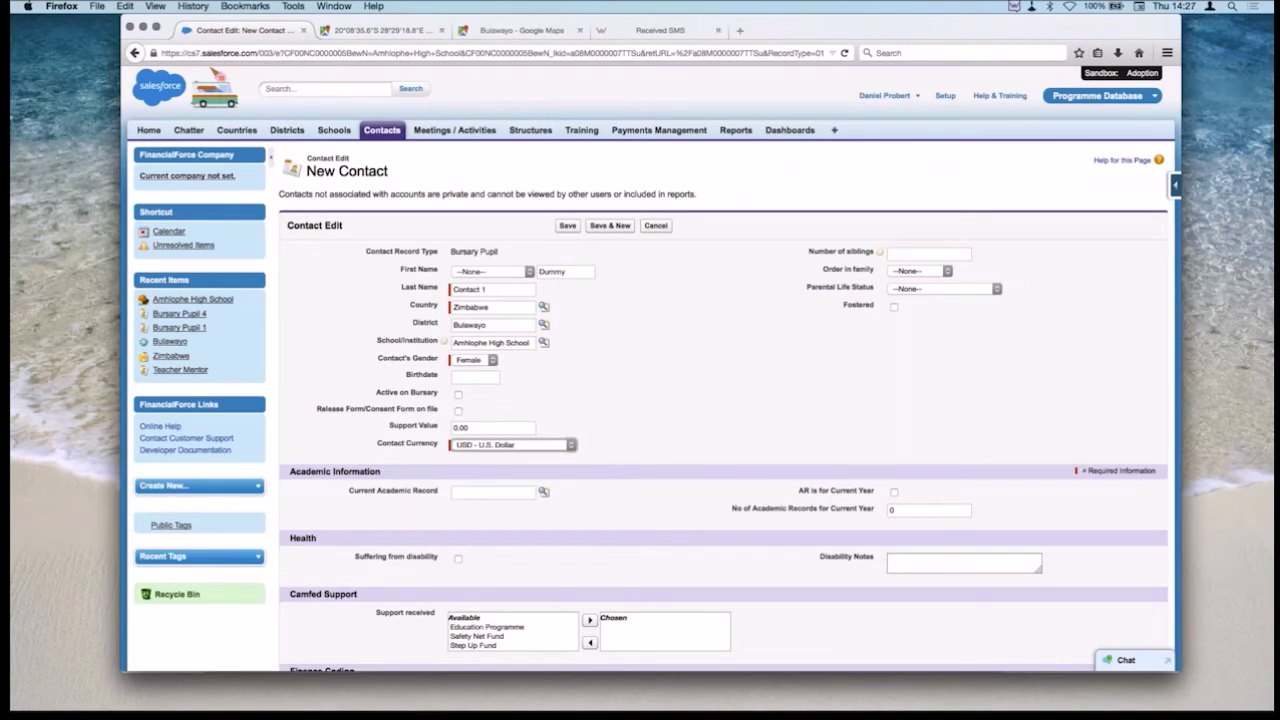
{"action": "key", "text": "Return"}
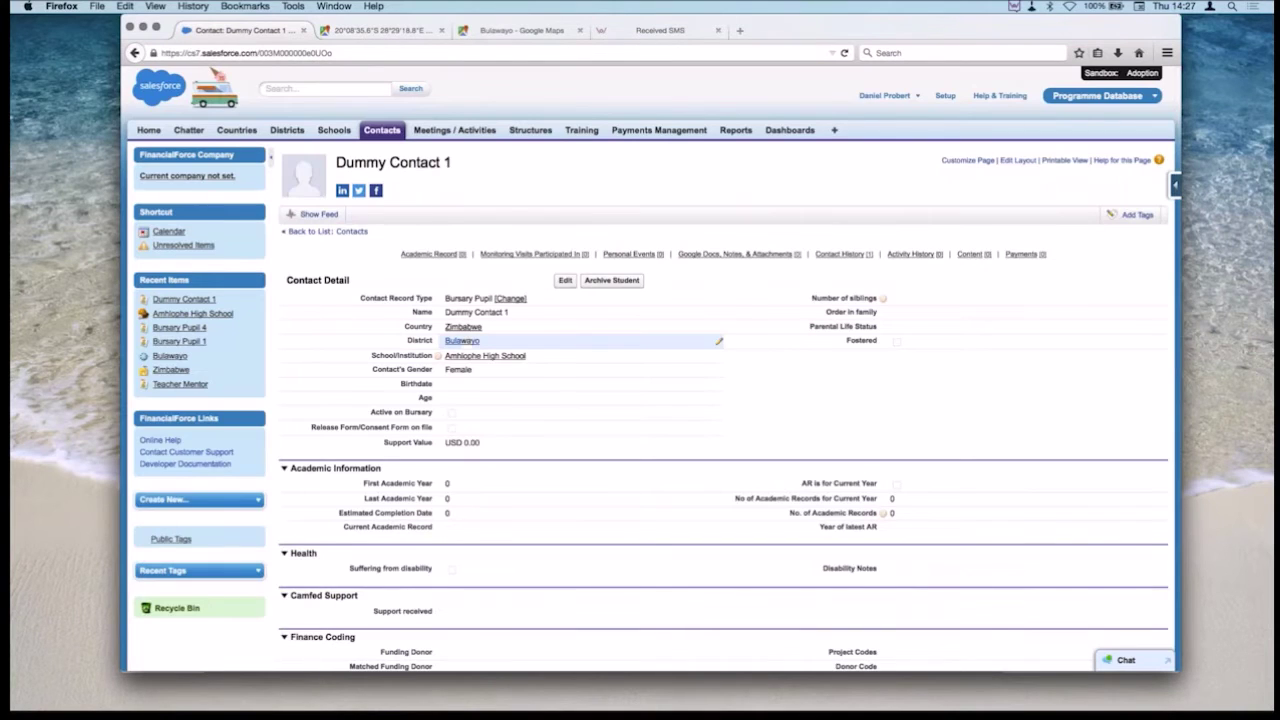
Reopen Amhlophe High School from the new contact and check its active and total pupils against the People list.
{"action": "left_click", "coordinate": [500, 356]}
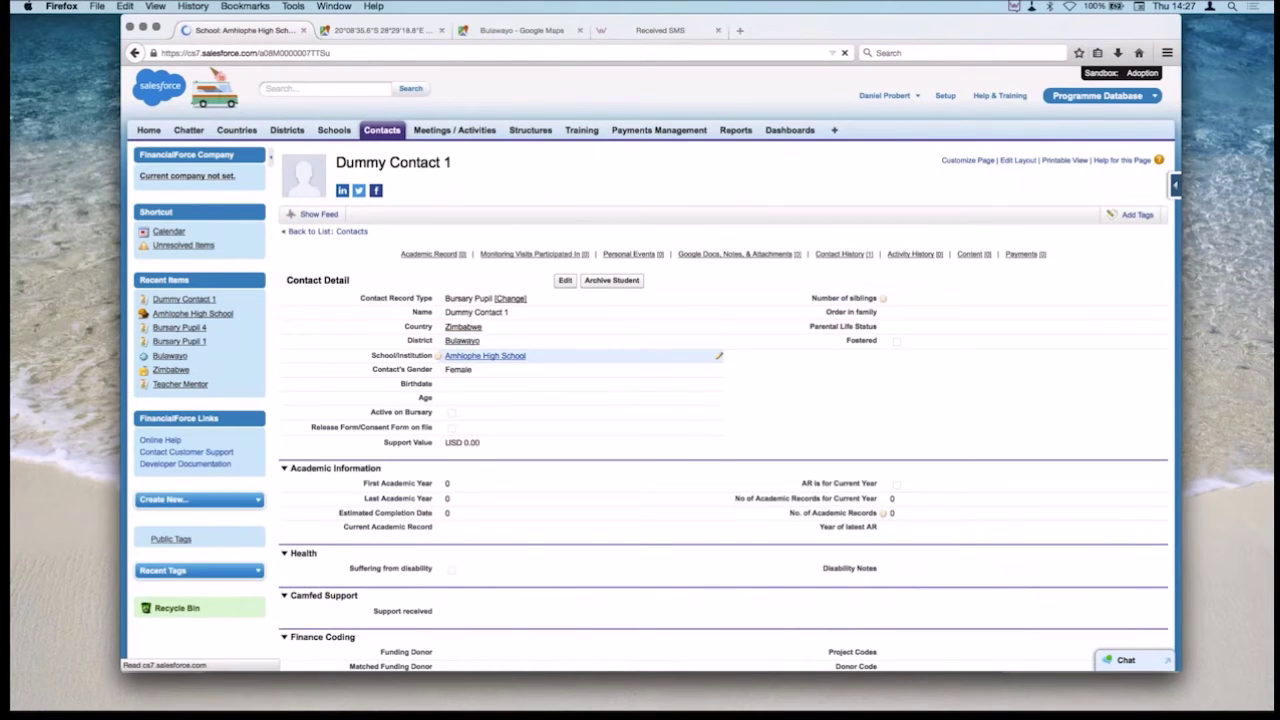
{"action": "scroll", "coordinate": [656, 370], "scroll_direction": "down", "scroll_amount": 5}
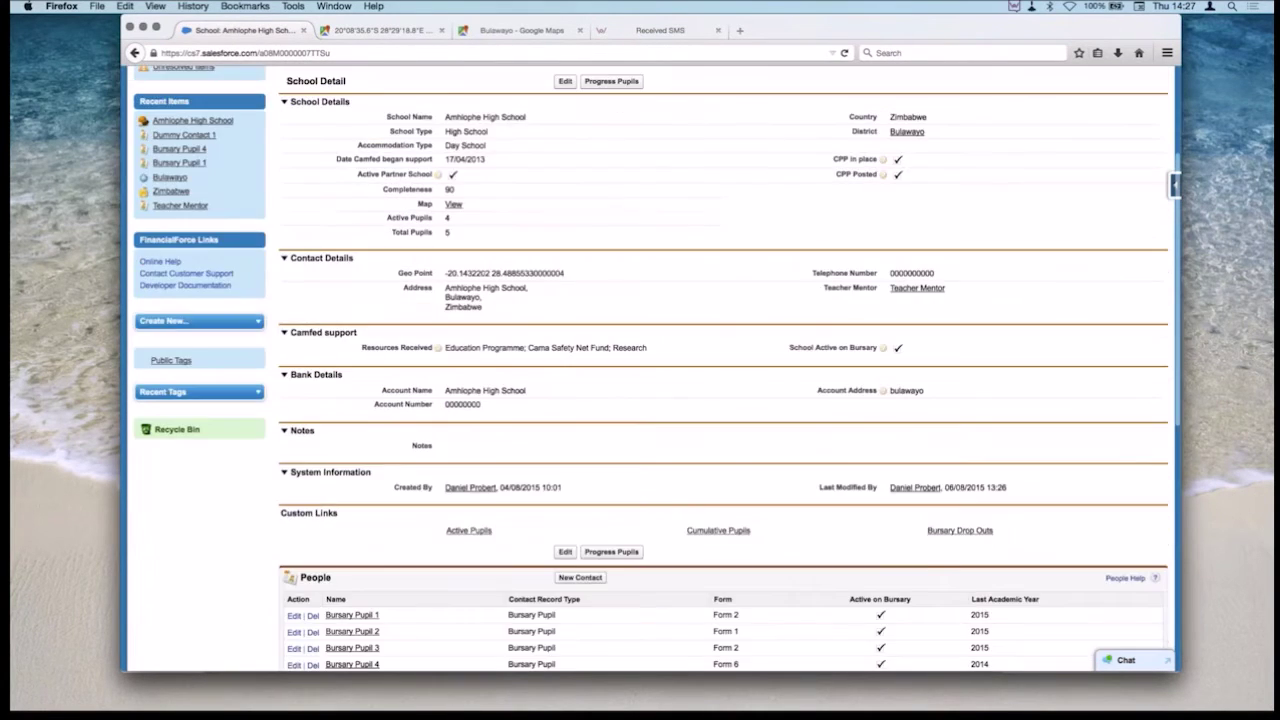
{"action": "scroll", "coordinate": [656, 370], "scroll_direction": "up", "scroll_amount": 3}
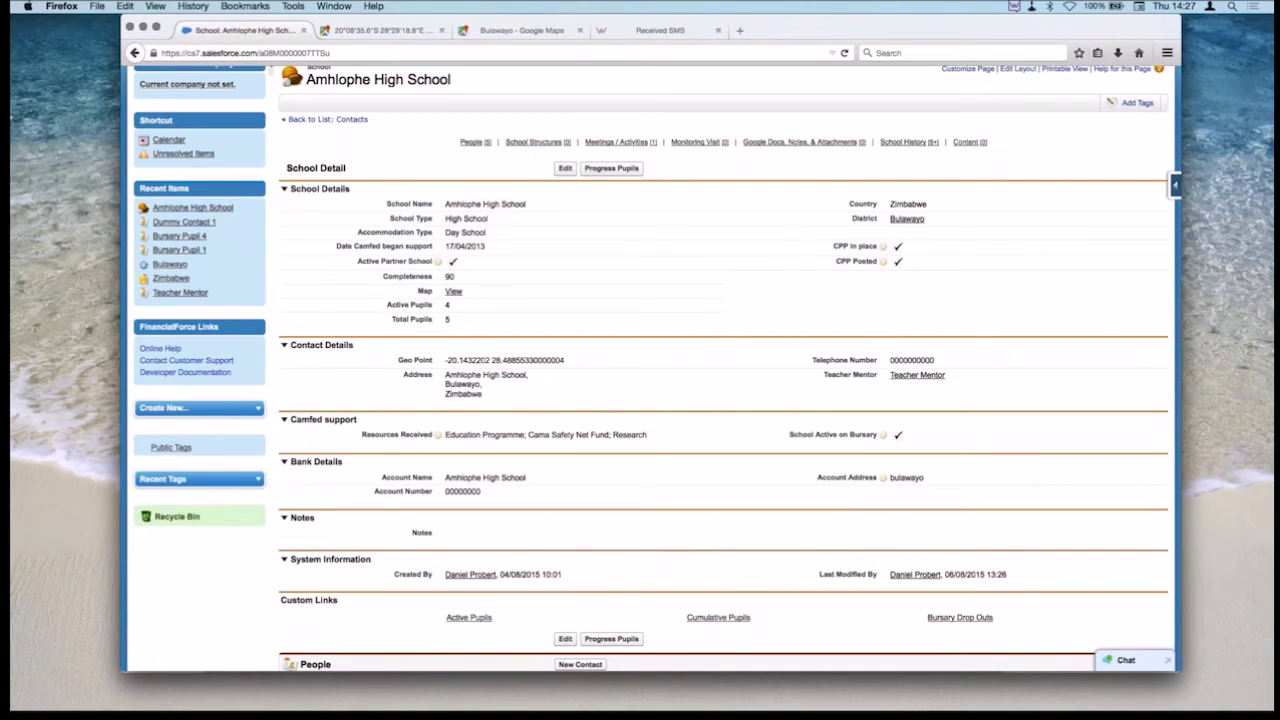
{"action": "scroll", "coordinate": [600, 320], "scroll_direction": "down", "scroll_amount": 3}
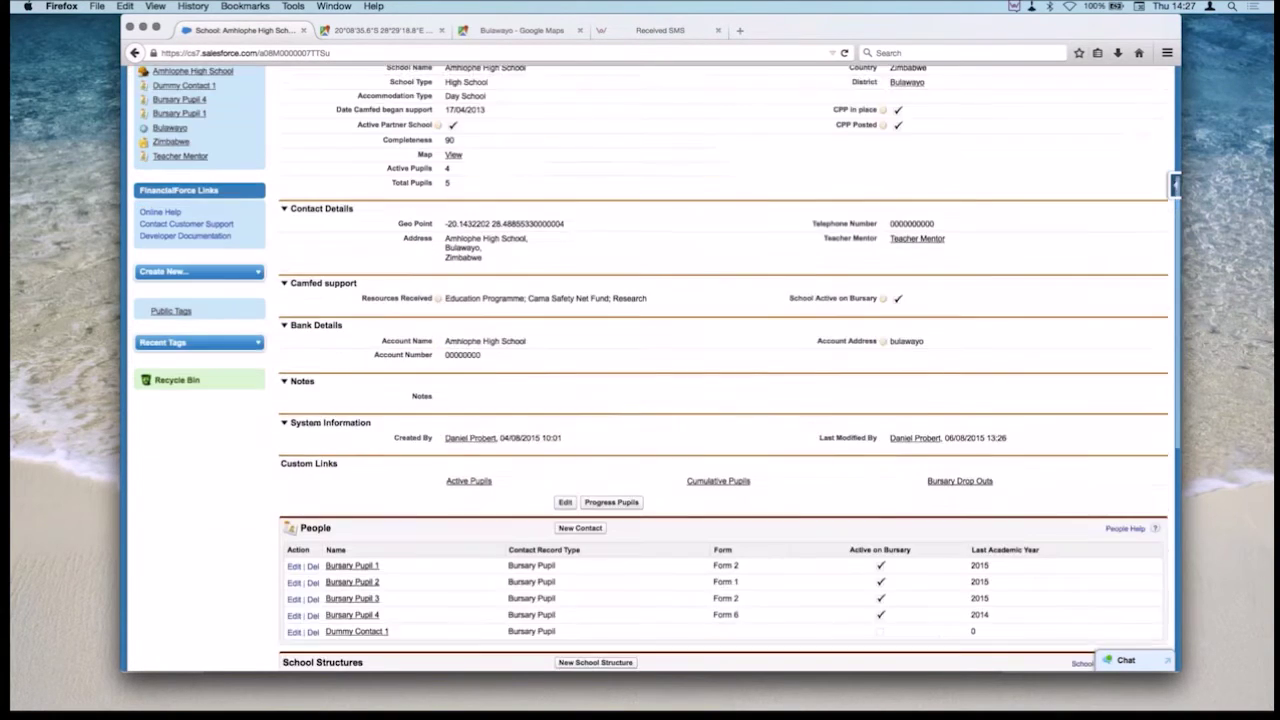
{"action": "scroll", "coordinate": [650, 370], "scroll_direction": "down", "scroll_amount": 2}
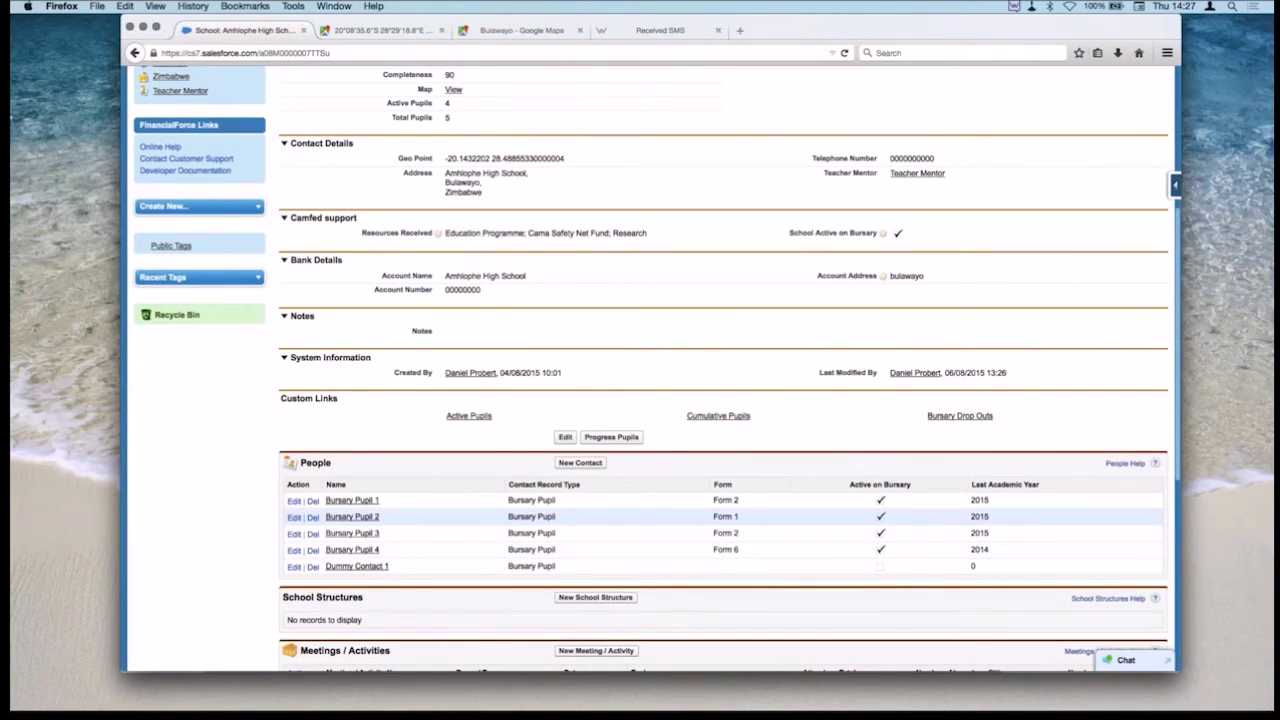
{"action": "scroll", "coordinate": [720, 517], "scroll_direction": "down", "scroll_amount": 1}
Review the school's details and its related lists, including meetings and activities, monitoring visits and school history.
{"action": "scroll", "coordinate": [720, 517], "scroll_direction": "up", "scroll_amount": 6}
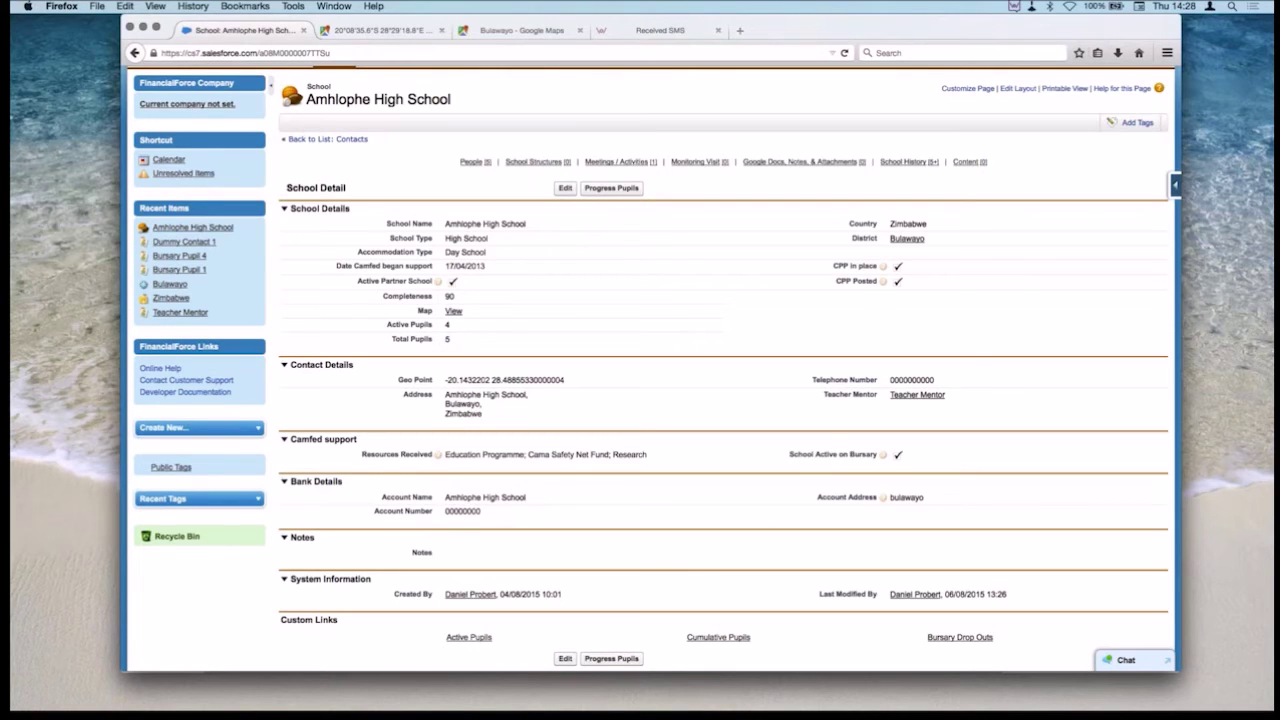
{"action": "scroll", "coordinate": [651, 368], "scroll_direction": "down", "scroll_amount": 1}
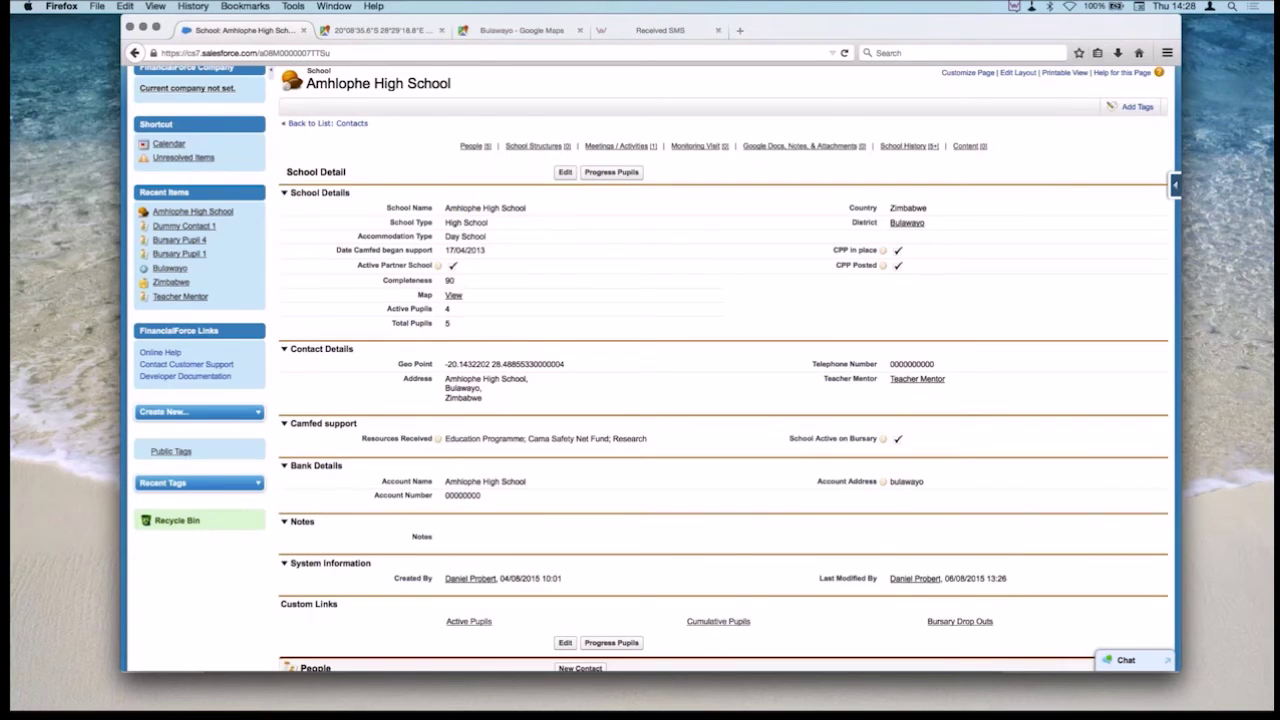
{"action": "scroll", "coordinate": [656, 368], "scroll_direction": "down", "scroll_amount": 10}
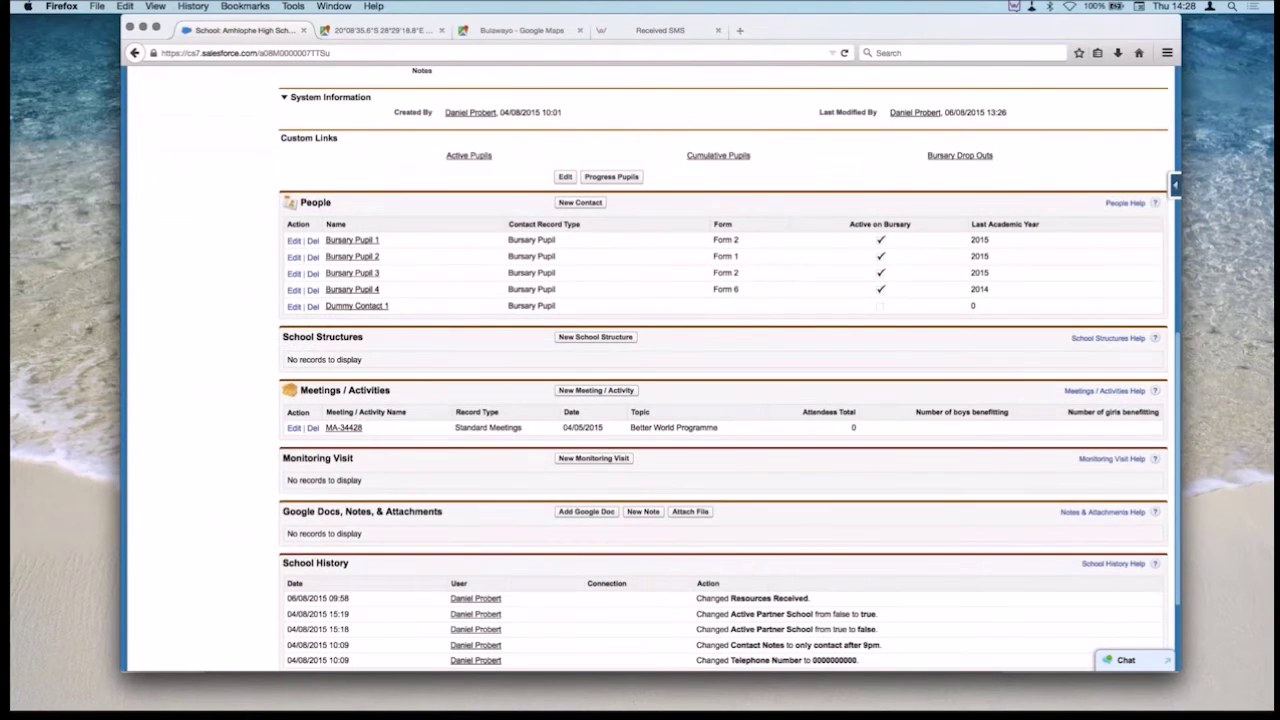
{"action": "scroll", "coordinate": [651, 368], "scroll_direction": "up", "scroll_amount": 12}
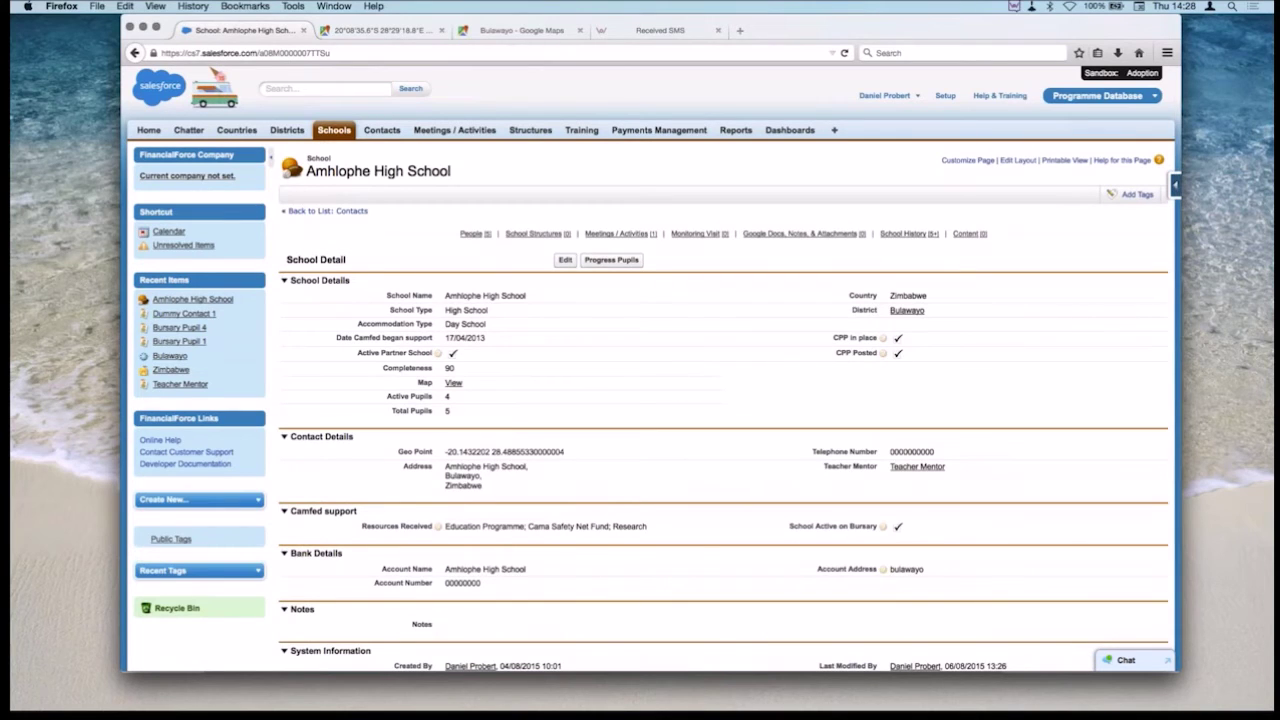
Open Bursary Pupil 1 from the People list and view the record types offered for a new academic record without creating one.
{"action": "scroll", "coordinate": [651, 368], "scroll_direction": "down", "scroll_amount": 7}
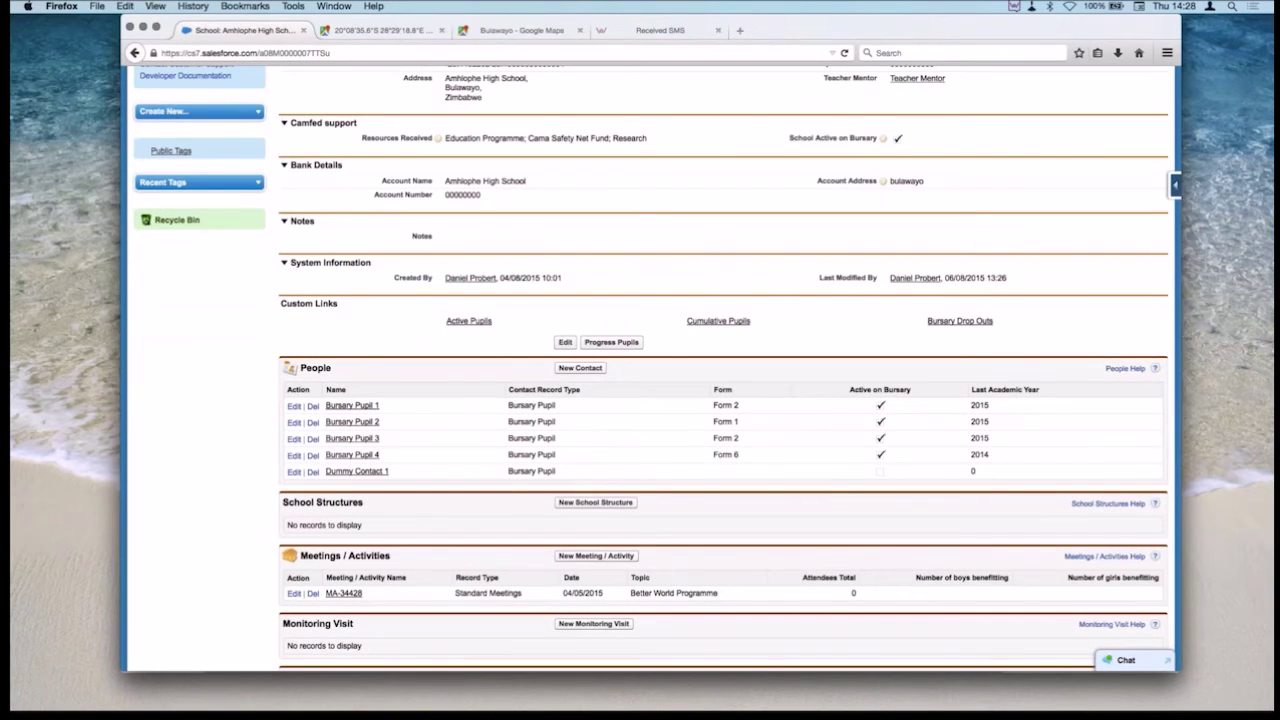
{"action": "left_click", "coordinate": [352, 405]}
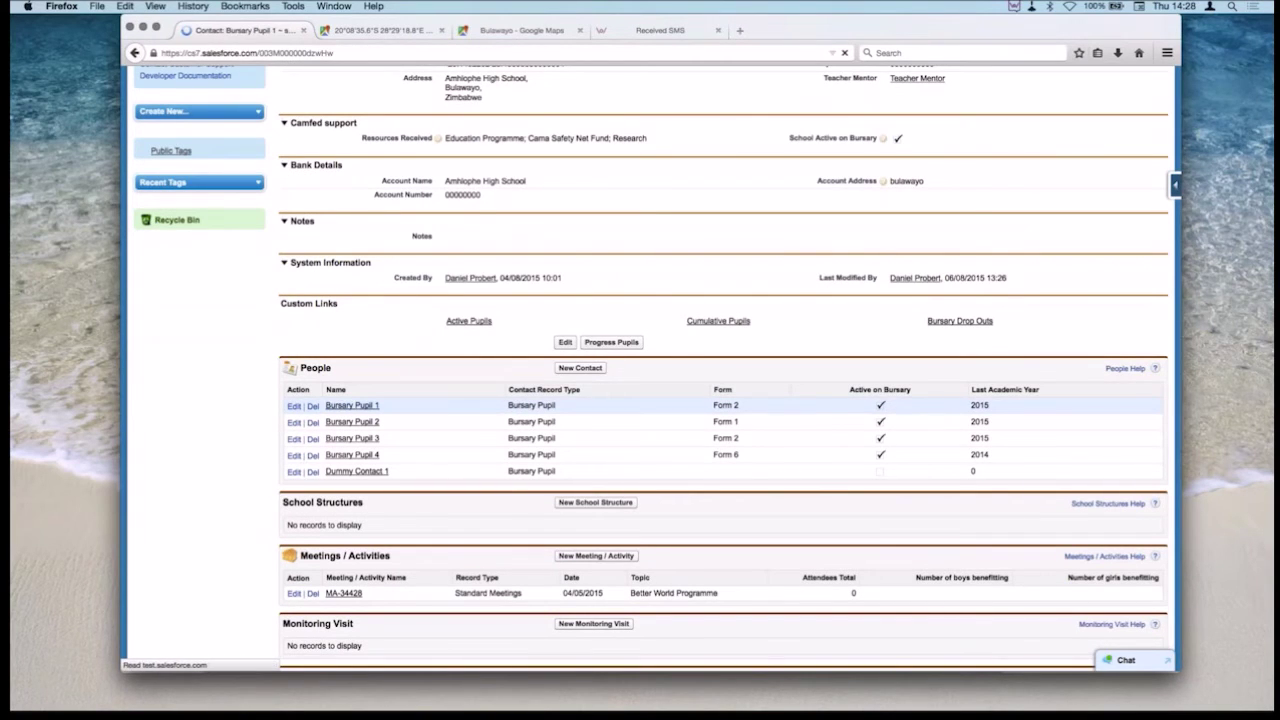
{"action": "scroll", "coordinate": [720, 400], "scroll_direction": "down", "scroll_amount": 15}
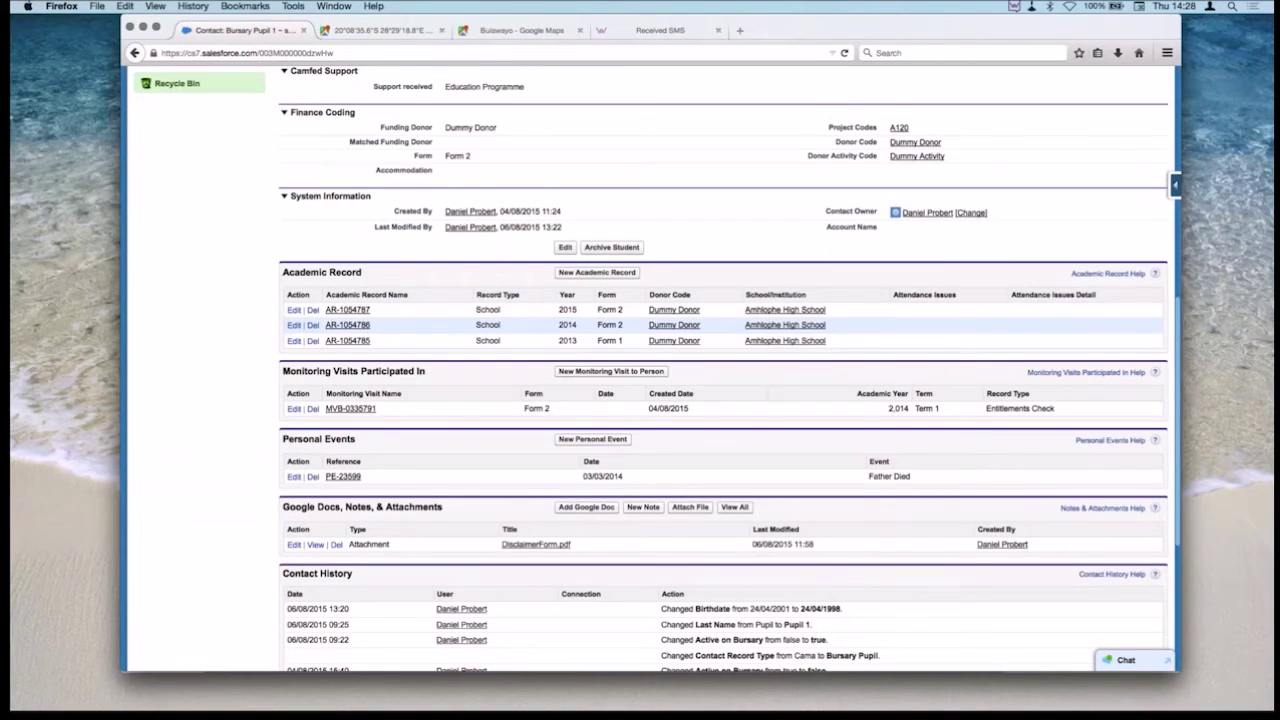
{"action": "scroll", "coordinate": [656, 369], "scroll_direction": "up", "scroll_amount": 1}
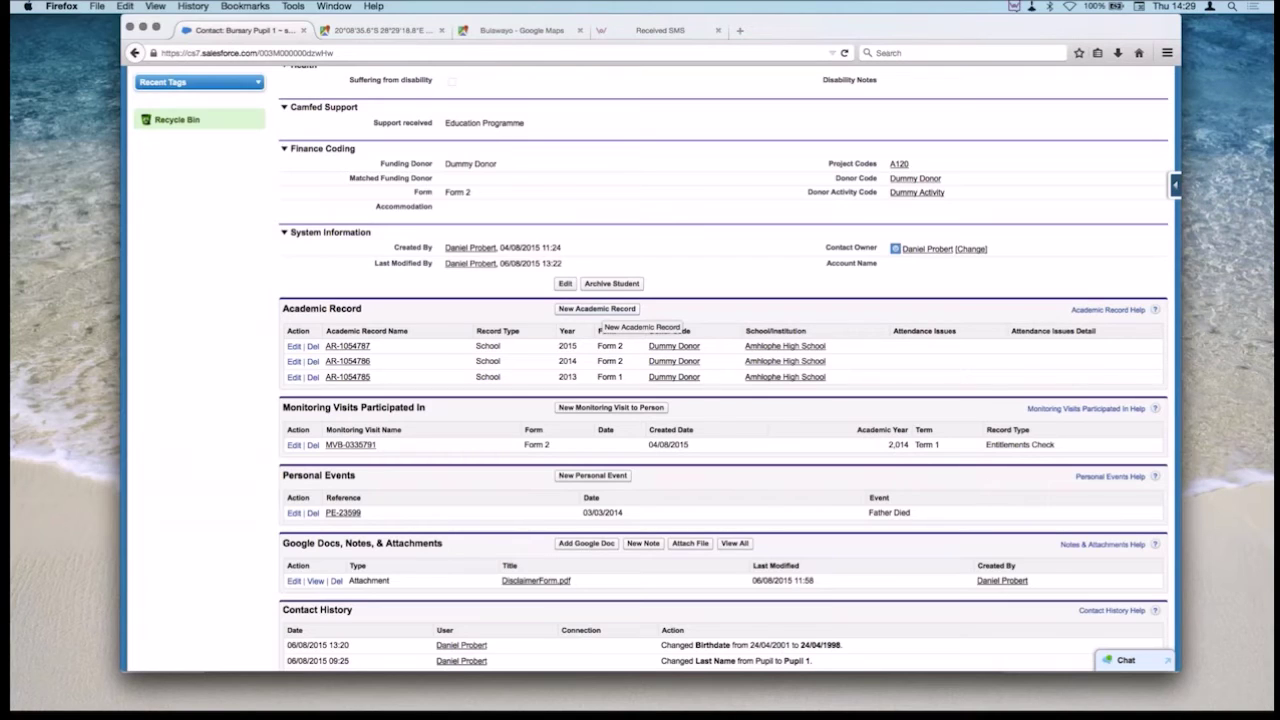
{"action": "left_click", "coordinate": [597, 308]}
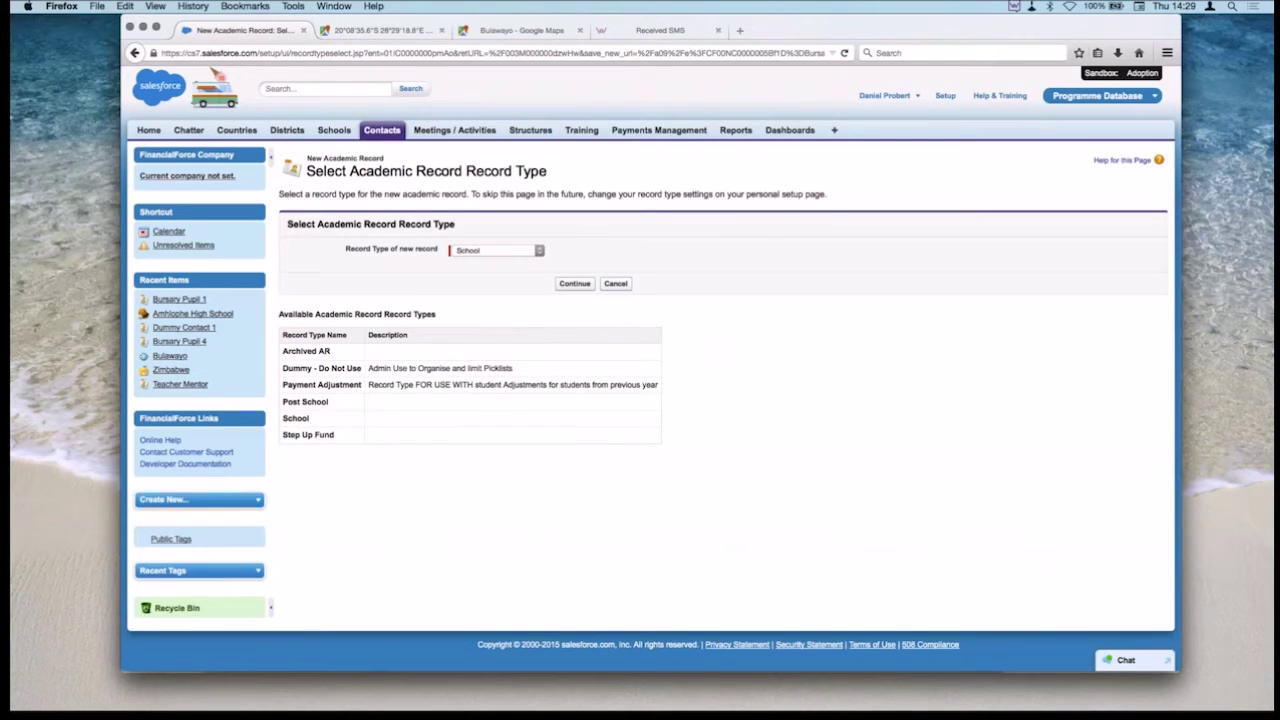
{"action": "left_click", "coordinate": [615, 283]}
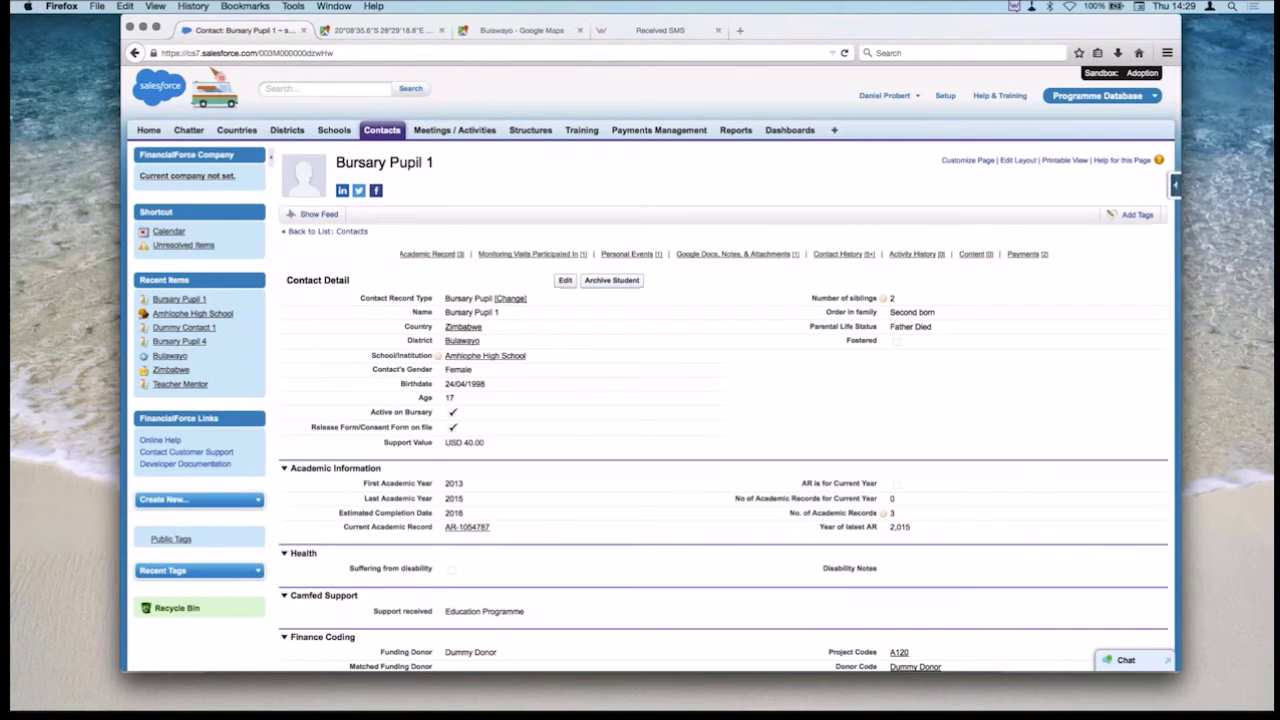
Return from Bursary Pupil 1 to Amhlophe High School and open its Progress Pupils page.
{"action": "scroll", "coordinate": [656, 368], "scroll_direction": "down", "scroll_amount": 3}
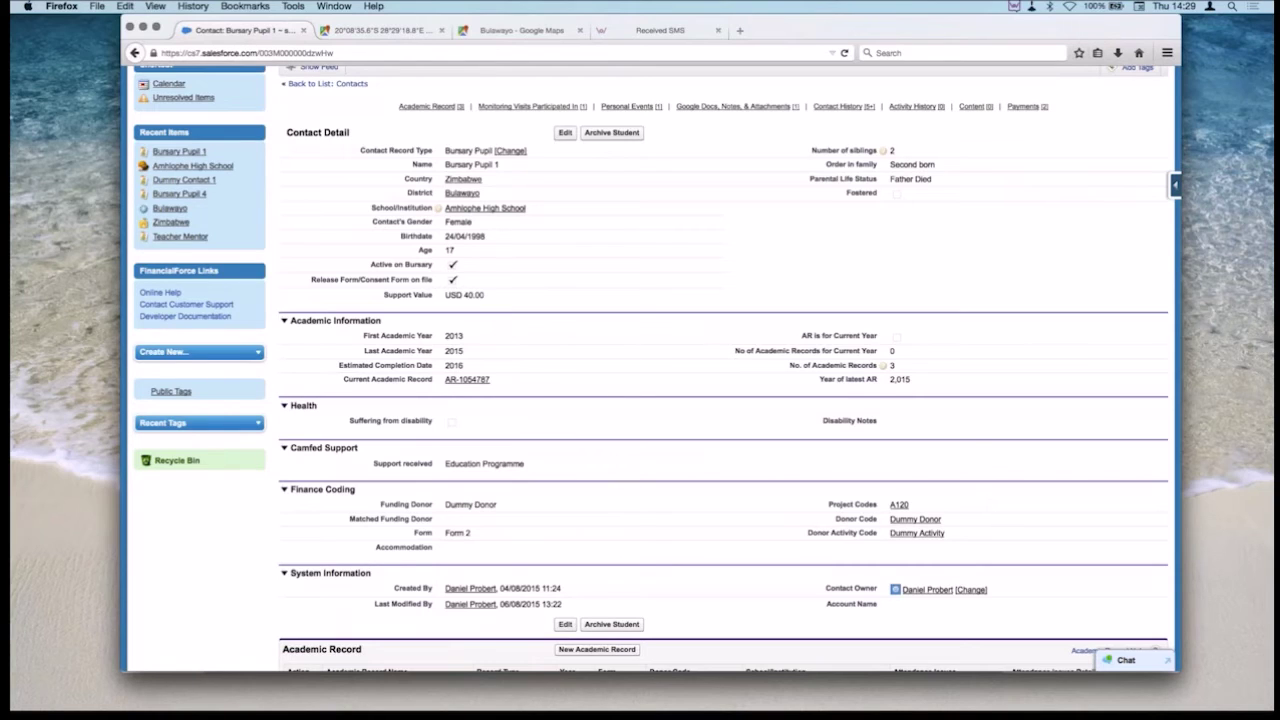
{"action": "left_click", "coordinate": [487, 208]}
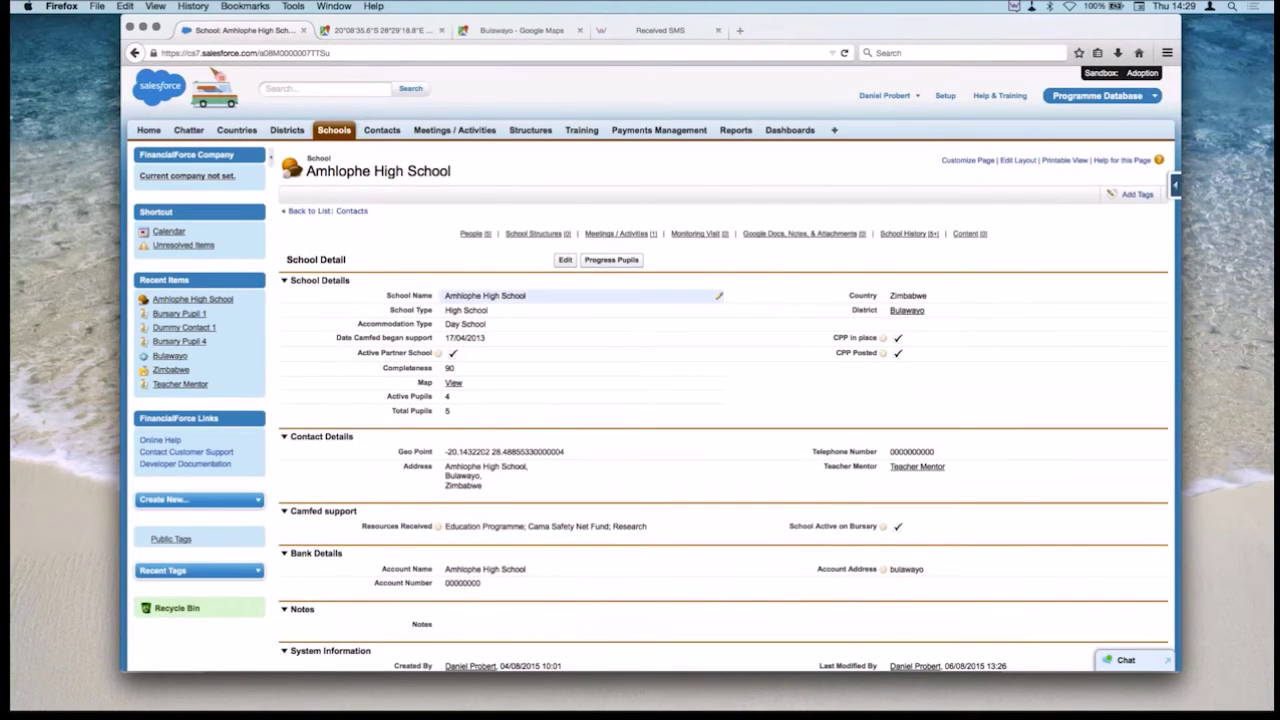
{"action": "scroll", "coordinate": [717, 370], "scroll_direction": "down", "scroll_amount": 8}
{"action": "scroll", "coordinate": [717, 370], "scroll_direction": "up", "scroll_amount": 7}
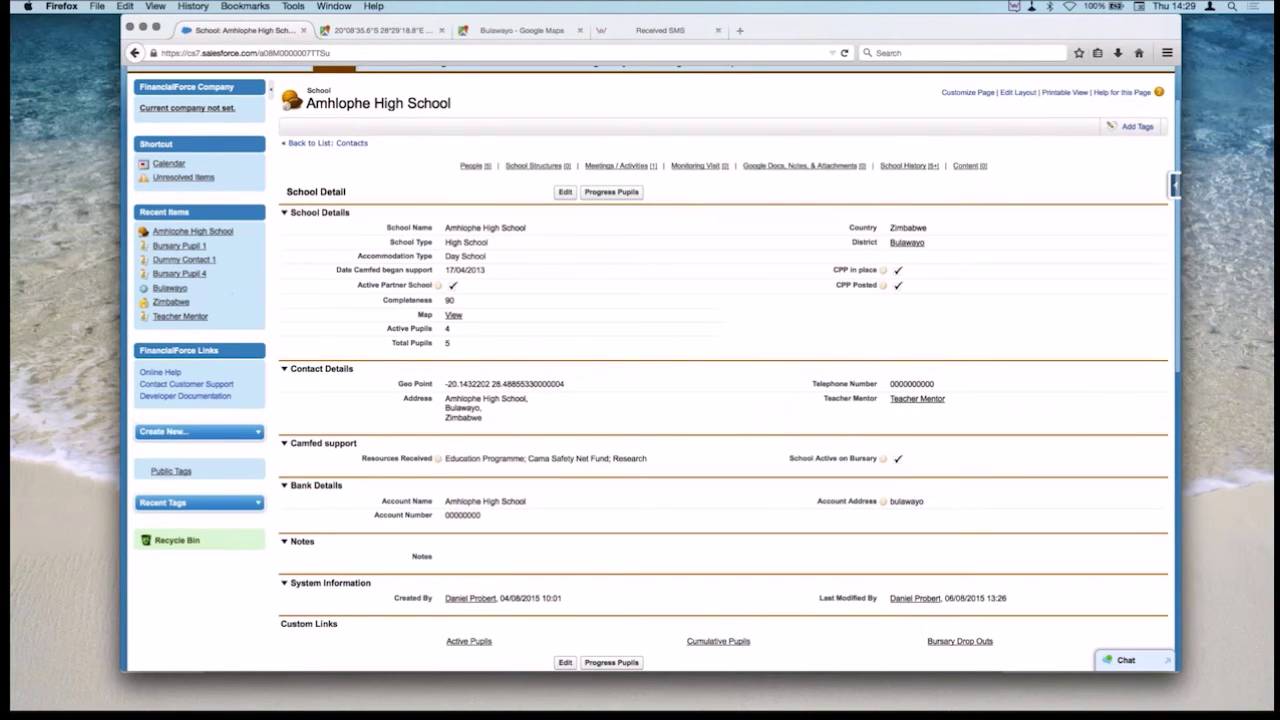
{"action": "left_click", "coordinate": [611, 192]}
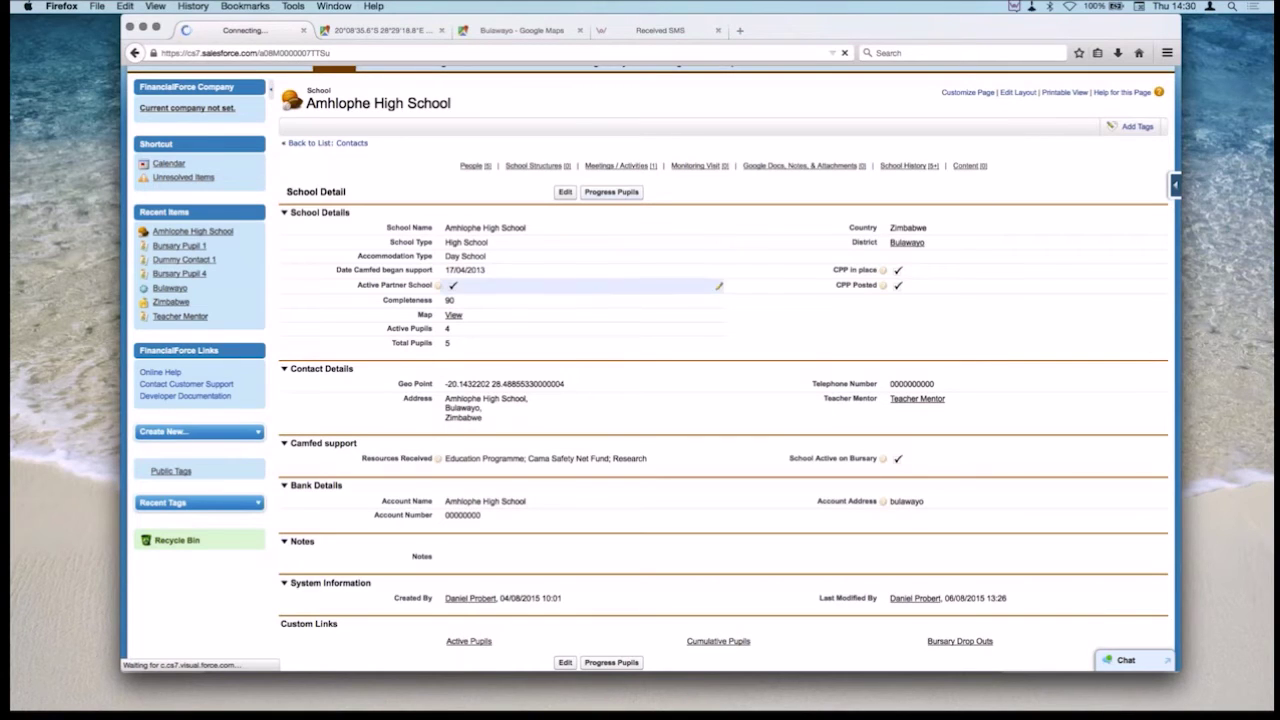
{"action": "scroll", "coordinate": [718, 270], "scroll_direction": "down", "scroll_amount": 3}
{"action": "scroll", "coordinate": [718, 370], "scroll_direction": "down", "scroll_amount": 10}
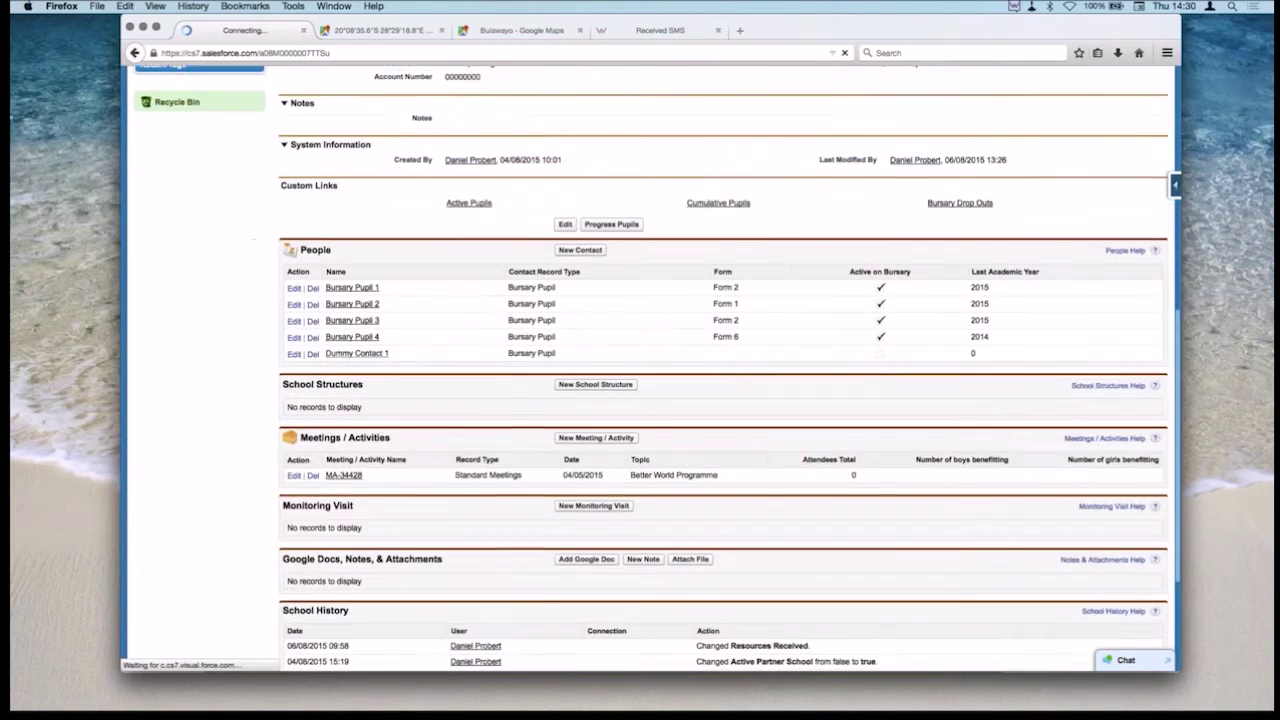
{"action": "scroll", "coordinate": [718, 370], "scroll_direction": "up", "scroll_amount": 4}
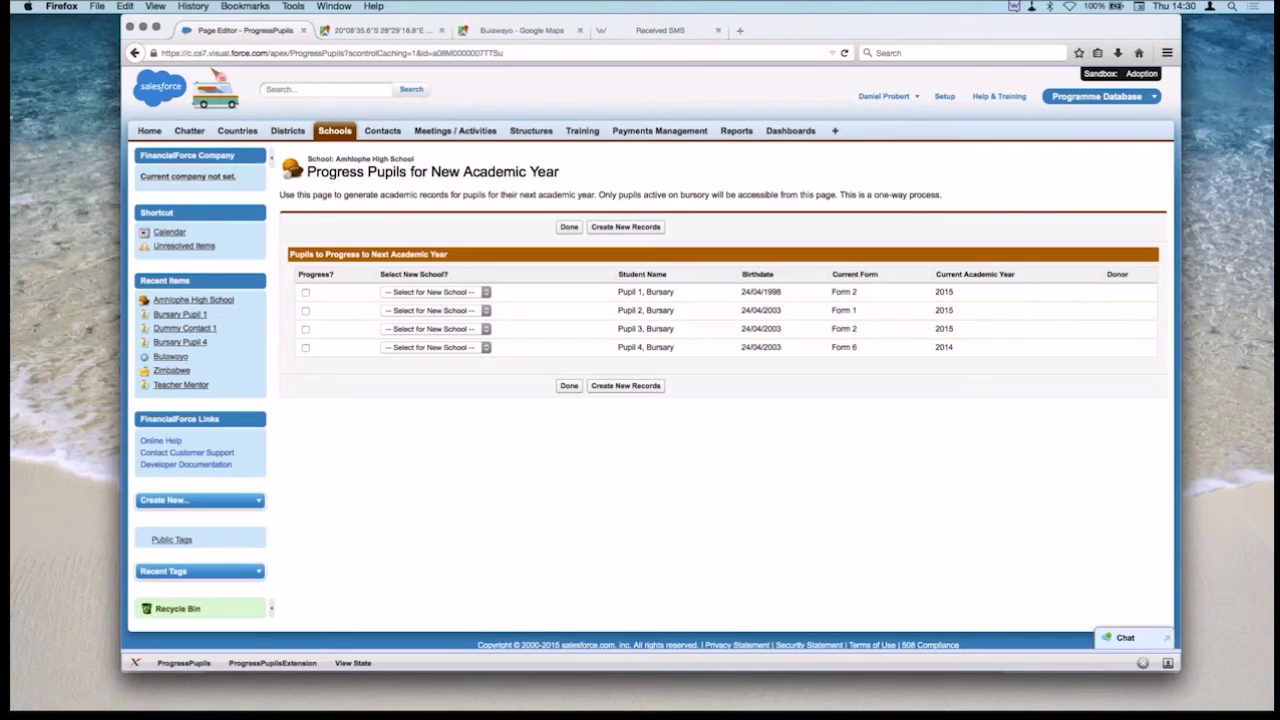
Mark Bursary Pupils 1, 2 and 3 for progression without choosing new schools, and create their new academic records.
{"action": "left_click", "coordinate": [305, 292]}
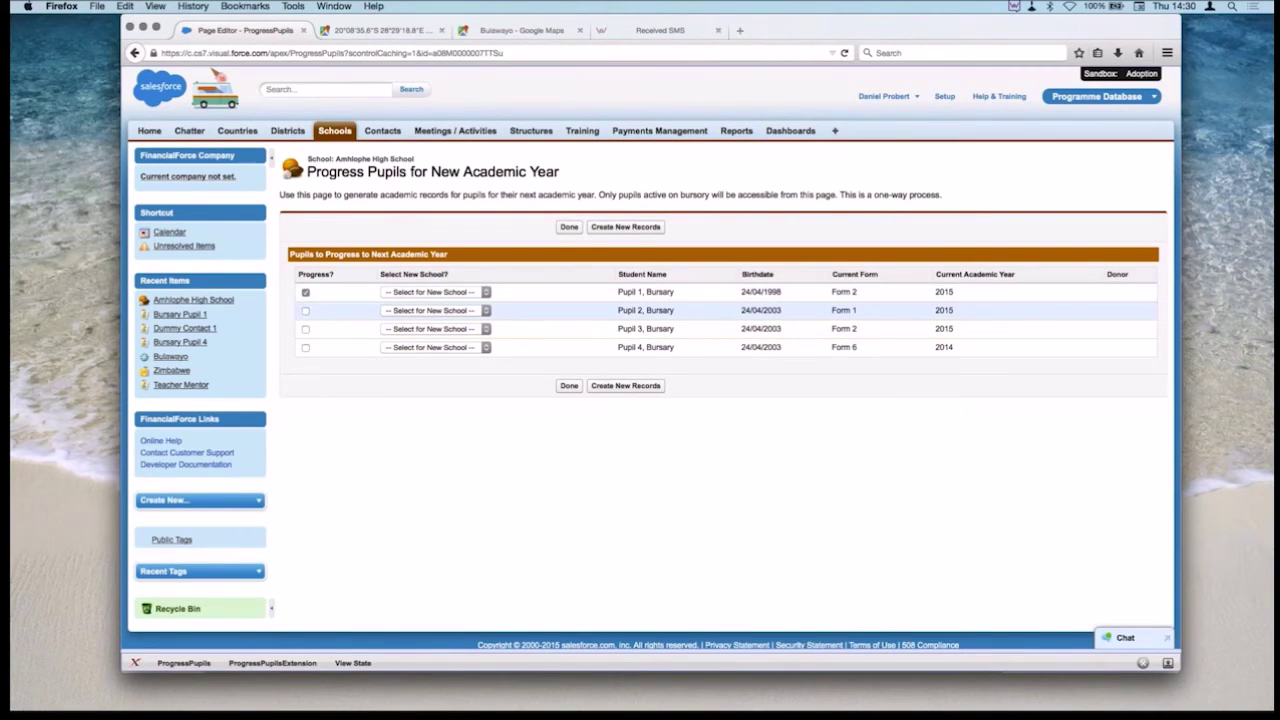
{"action": "left_click", "coordinate": [305, 311]}
{"action": "left_click", "coordinate": [305, 329]}
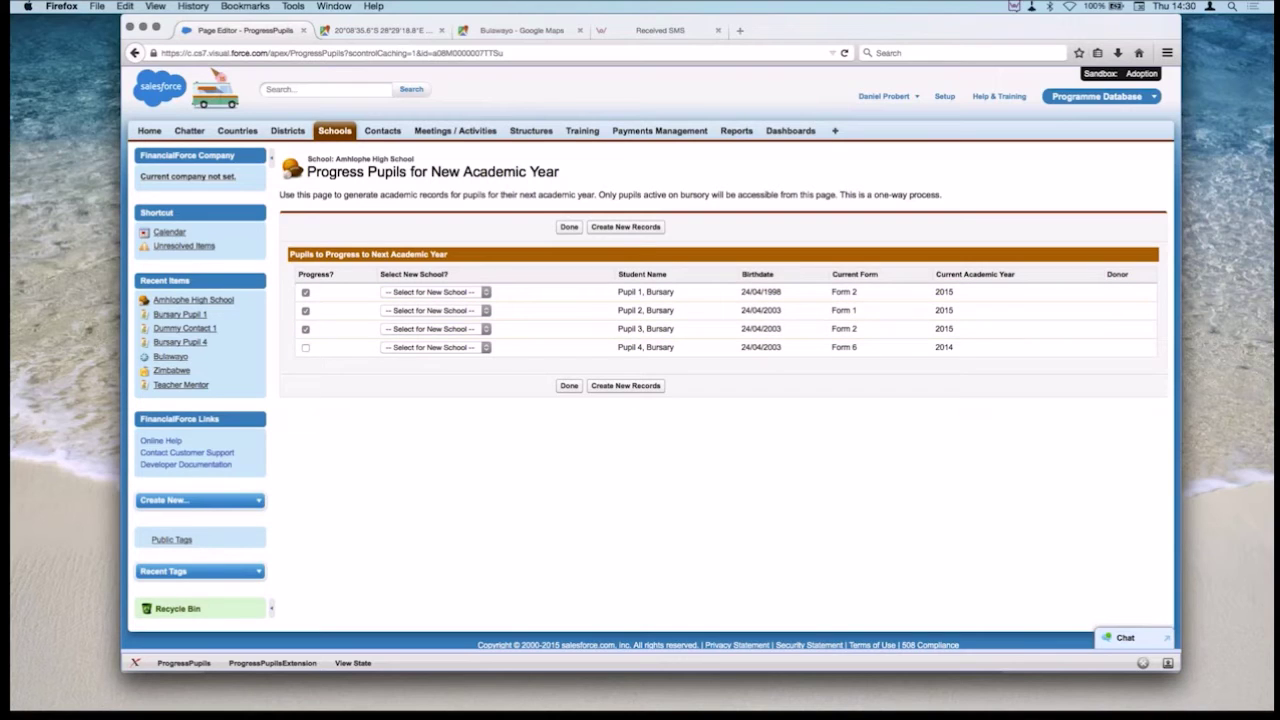
{"action": "left_click", "coordinate": [435, 347]}
{"action": "left_click", "coordinate": [432, 357]}
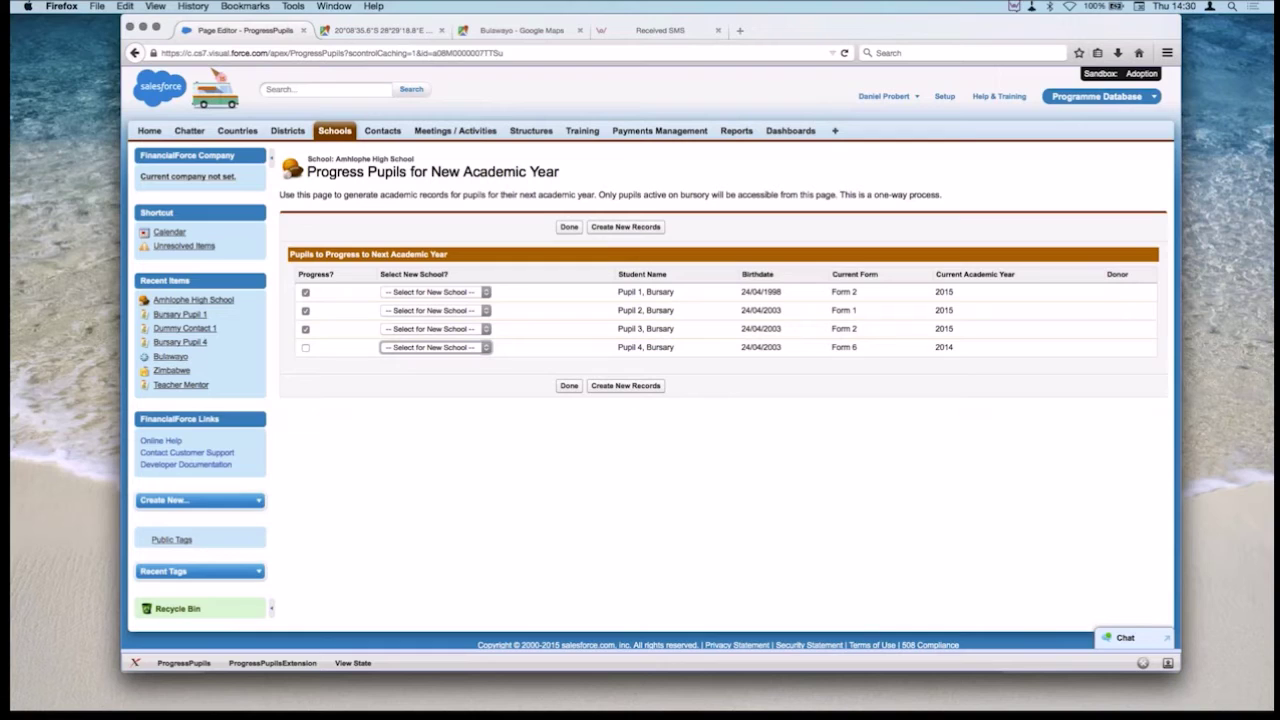
{"action": "left_click", "coordinate": [625, 226]}
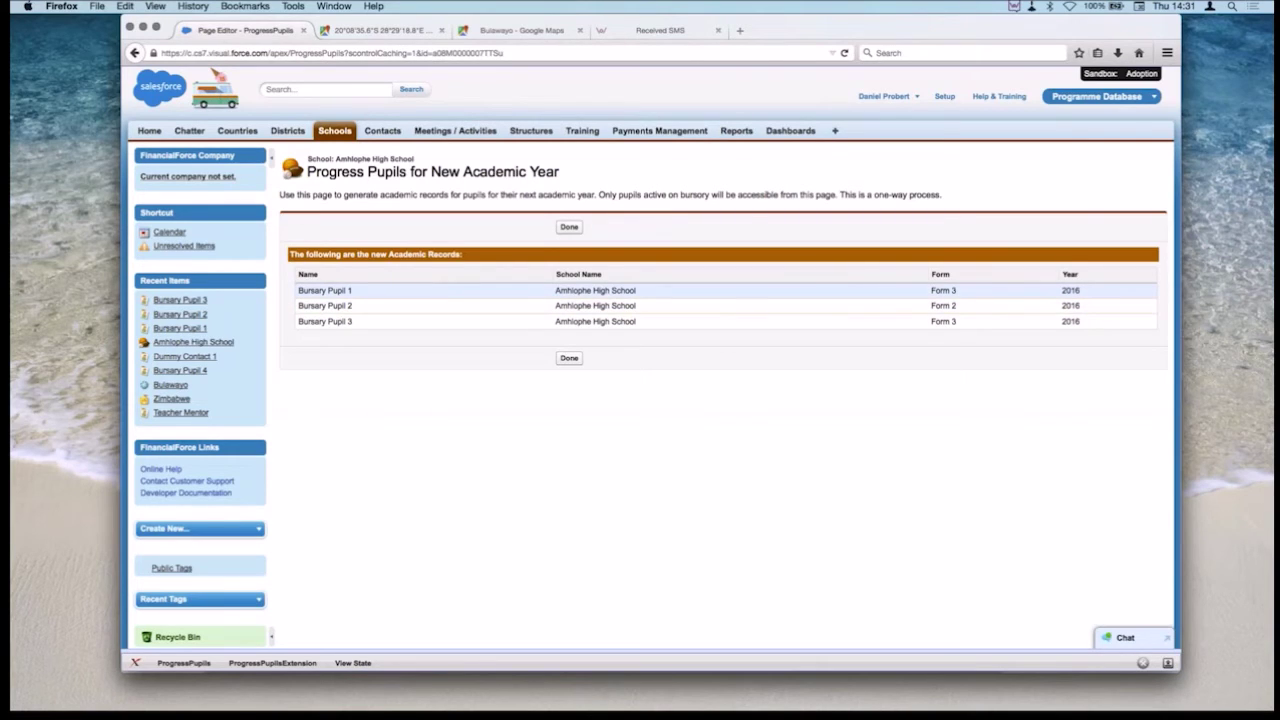
Check the forms of the newly created academic records, finish the progression and view the school's People list.
{"action": "triple_click", "coordinate": [943, 290]}
{"action": "triple_click", "coordinate": [943, 305]}
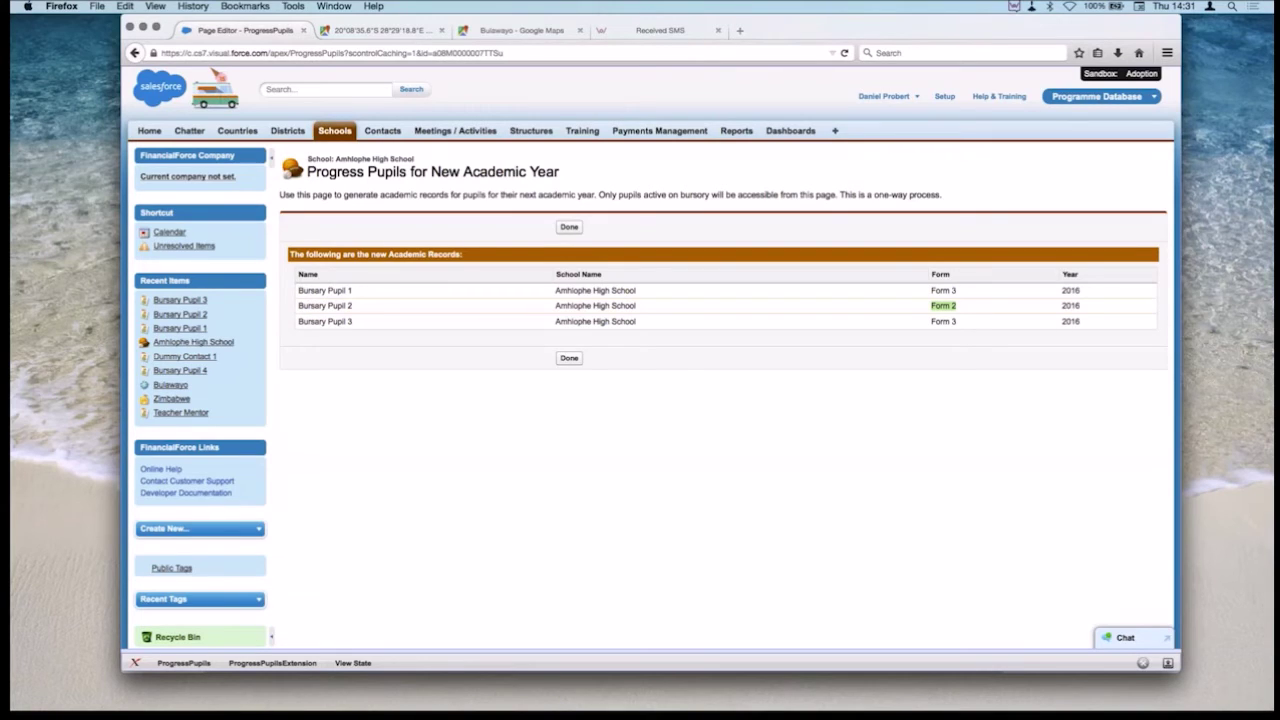
{"action": "left_click", "coordinate": [569, 358]}
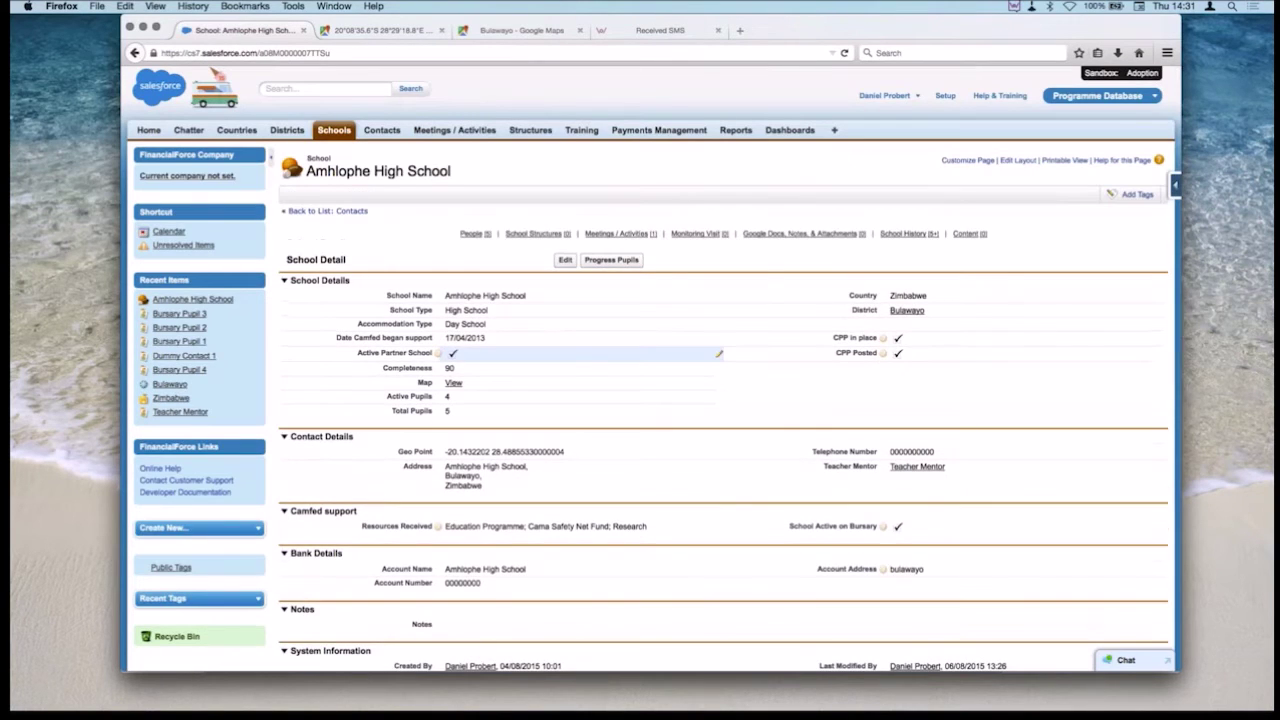
{"action": "scroll", "coordinate": [718, 360], "scroll_direction": "down", "scroll_amount": 5}
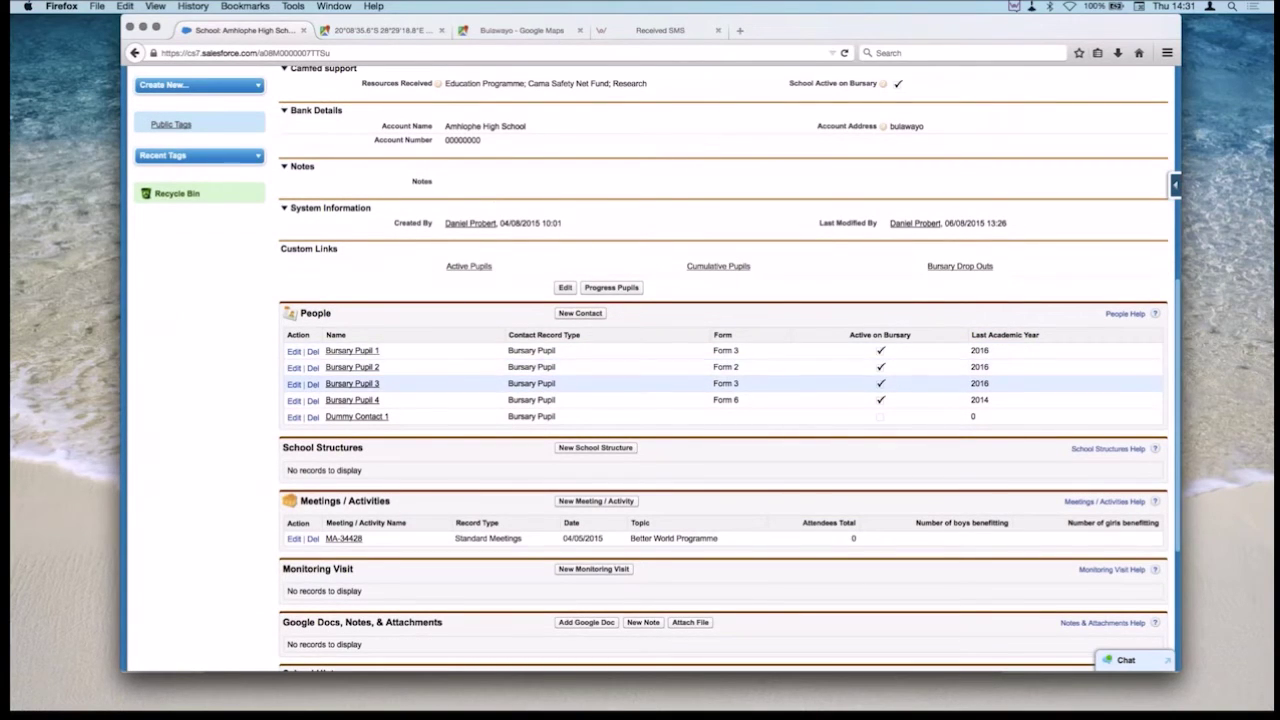
Open Bursary Pupil 1 from the People list and review the academic information, finance coding and Academic Record list.
{"action": "left_click", "coordinate": [352, 350]}
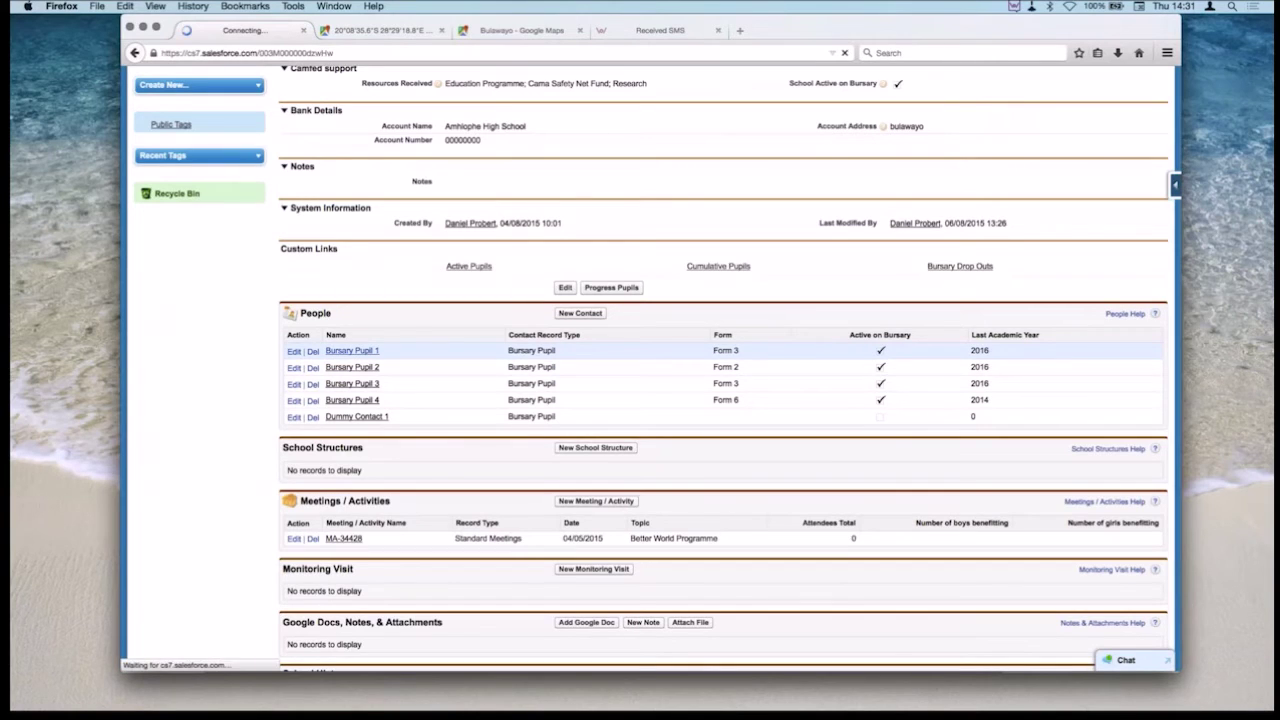
{"action": "scroll", "coordinate": [655, 370], "scroll_direction": "down", "scroll_amount": 5}
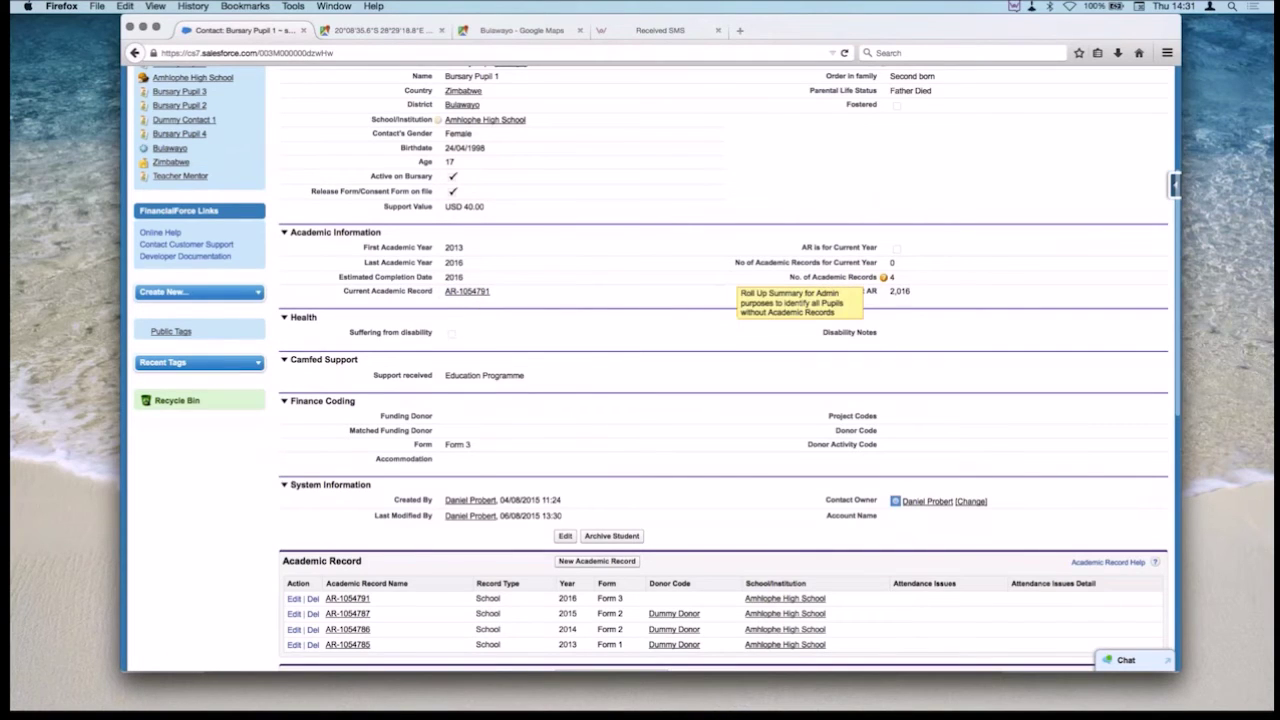
{"action": "scroll", "coordinate": [720, 400], "scroll_direction": "down", "scroll_amount": 2}
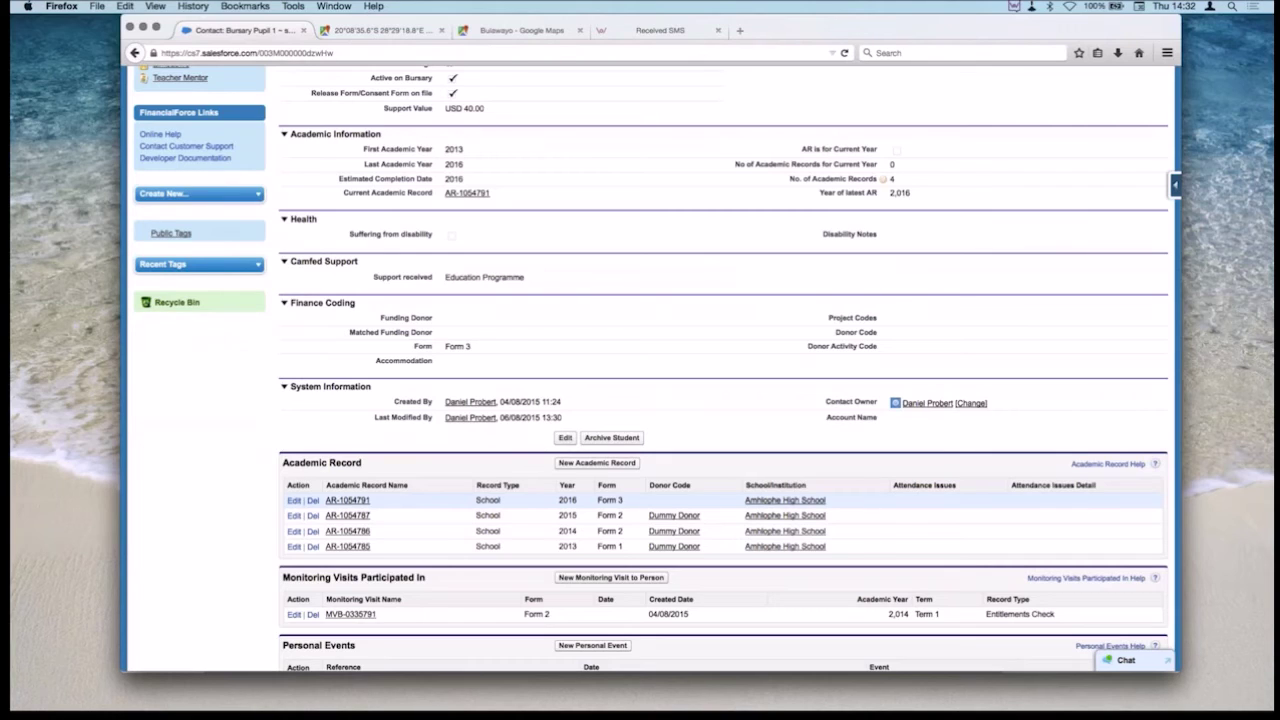
{"action": "scroll", "coordinate": [720, 495], "scroll_direction": "down", "scroll_amount": 8}
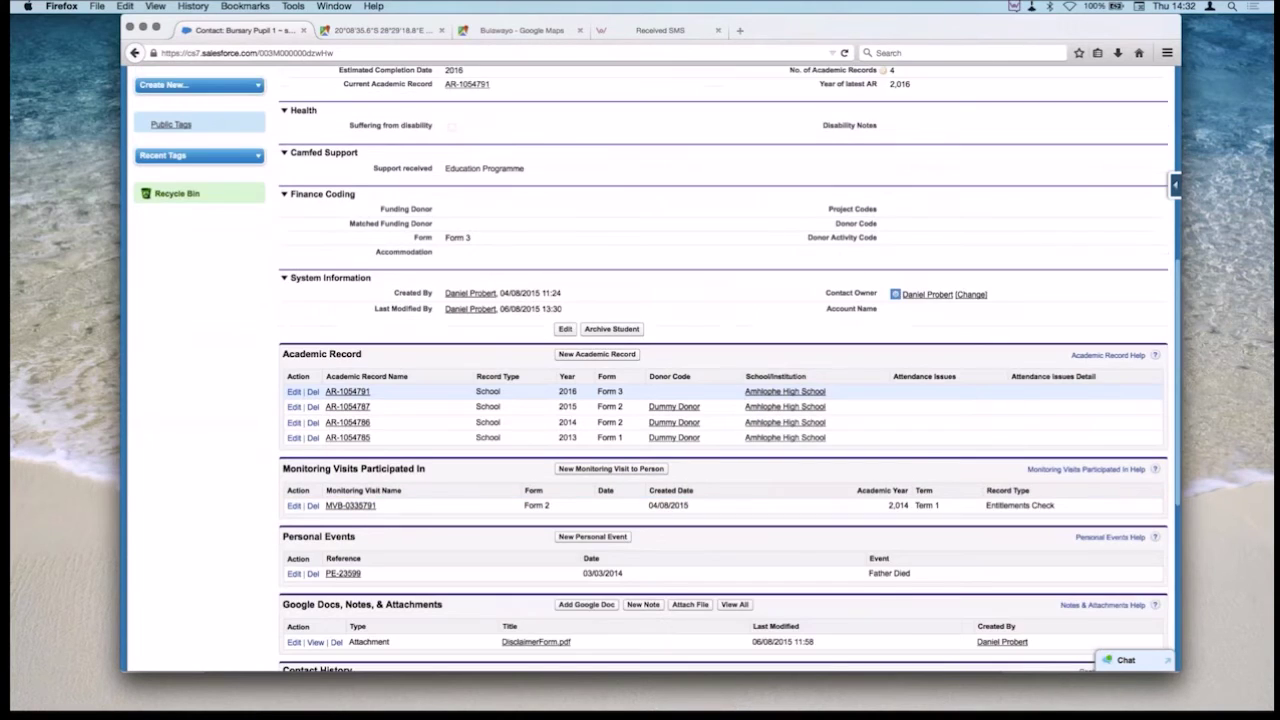
{"action": "scroll", "coordinate": [720, 490], "scroll_direction": "up", "scroll_amount": 7}
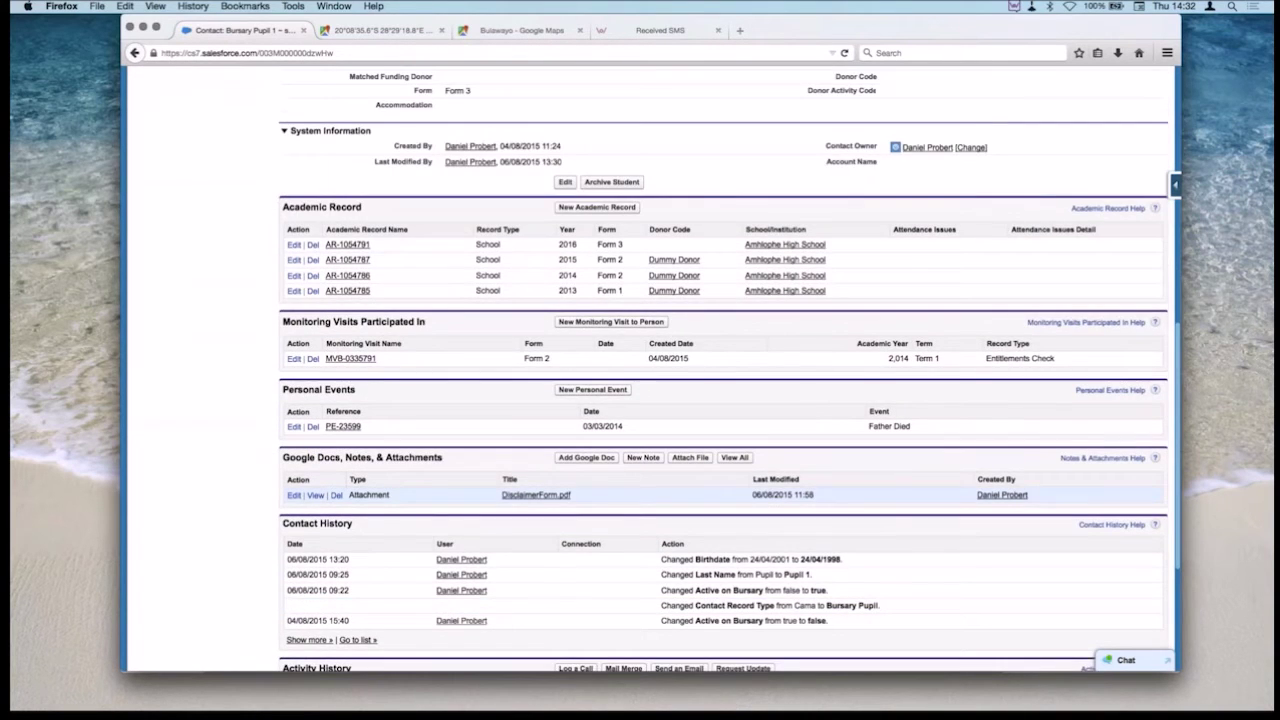
{"action": "scroll", "coordinate": [720, 490], "scroll_direction": "up", "scroll_amount": 8}
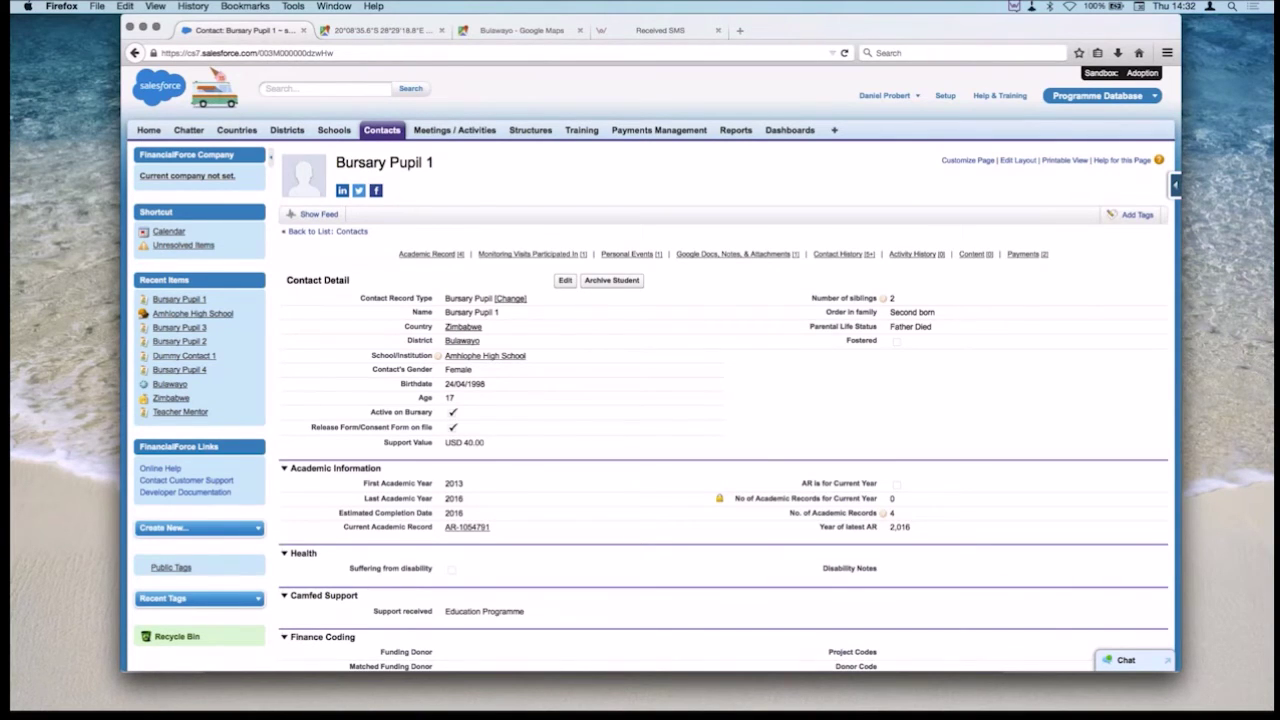
{"action": "scroll", "coordinate": [650, 400], "scroll_direction": "down", "scroll_amount": 3}
{"action": "scroll", "coordinate": [650, 400], "scroll_direction": "down", "scroll_amount": 3}
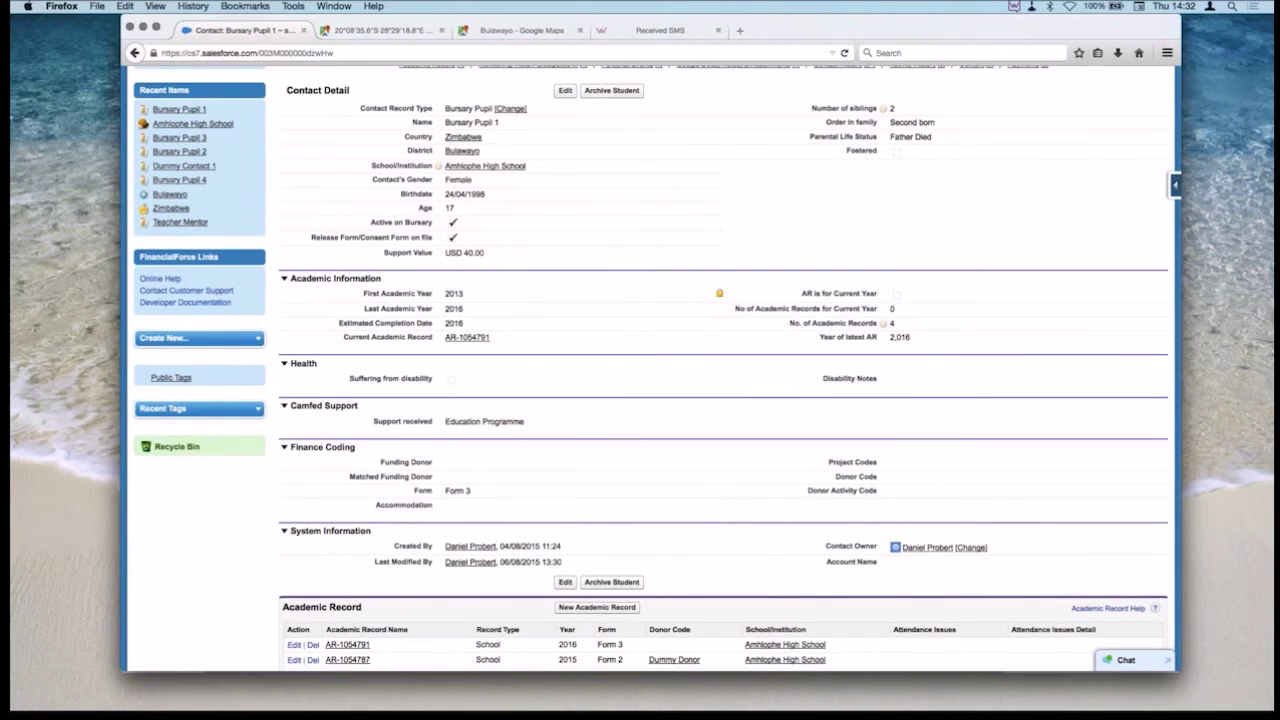
{"action": "scroll", "coordinate": [650, 400], "scroll_direction": "up", "scroll_amount": 5}
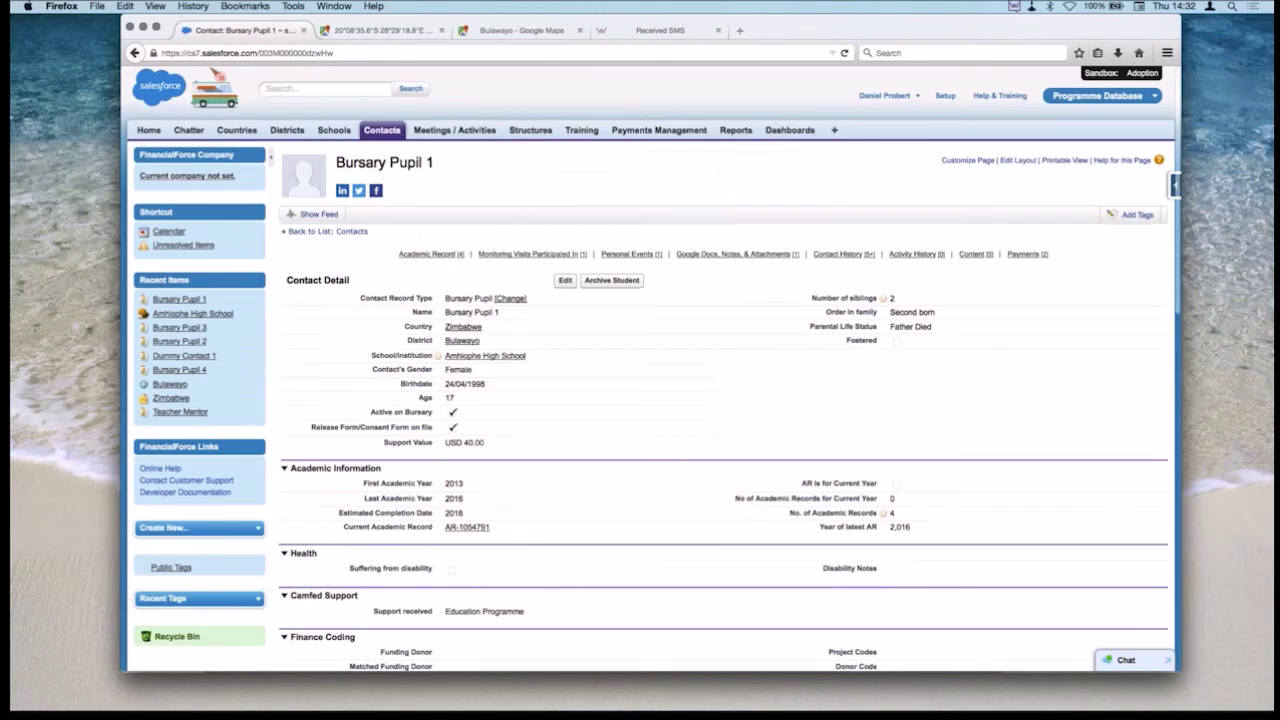
Open the Teacher Mentor contact from the recent contacts and look over its contact details and structure participation.
{"action": "left_click", "coordinate": [382, 130]}
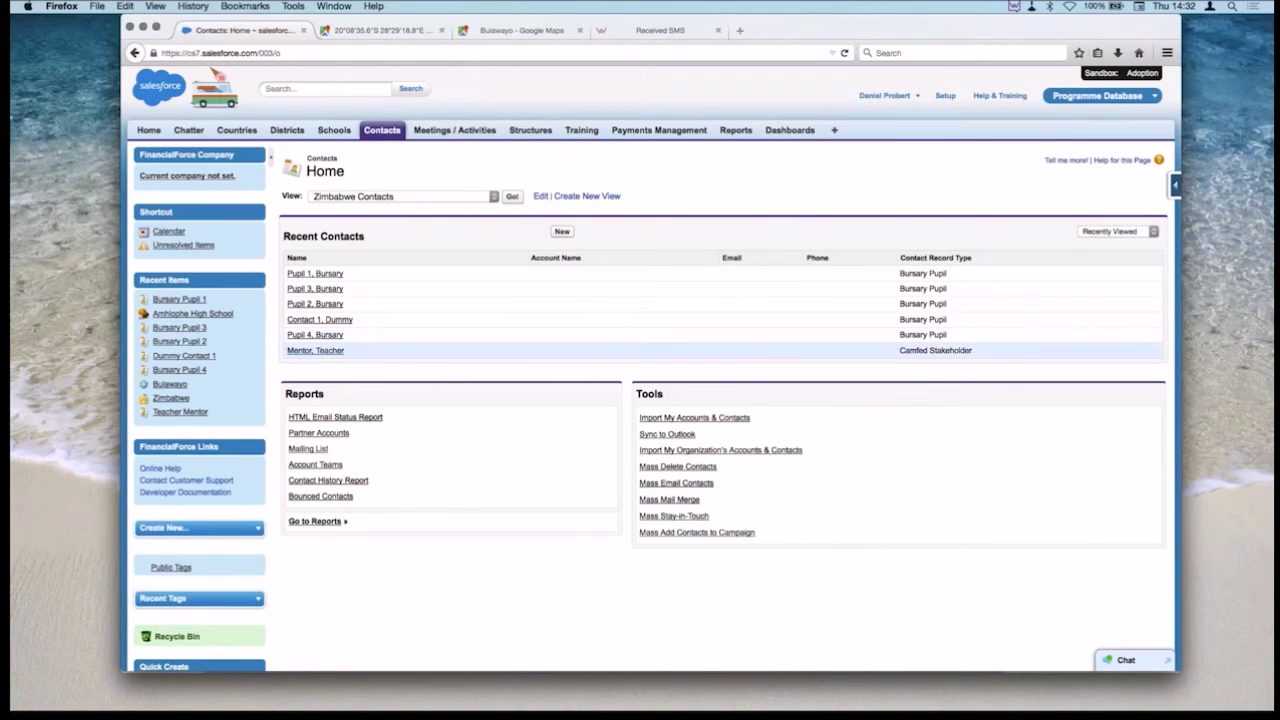
{"action": "left_click", "coordinate": [315, 350]}
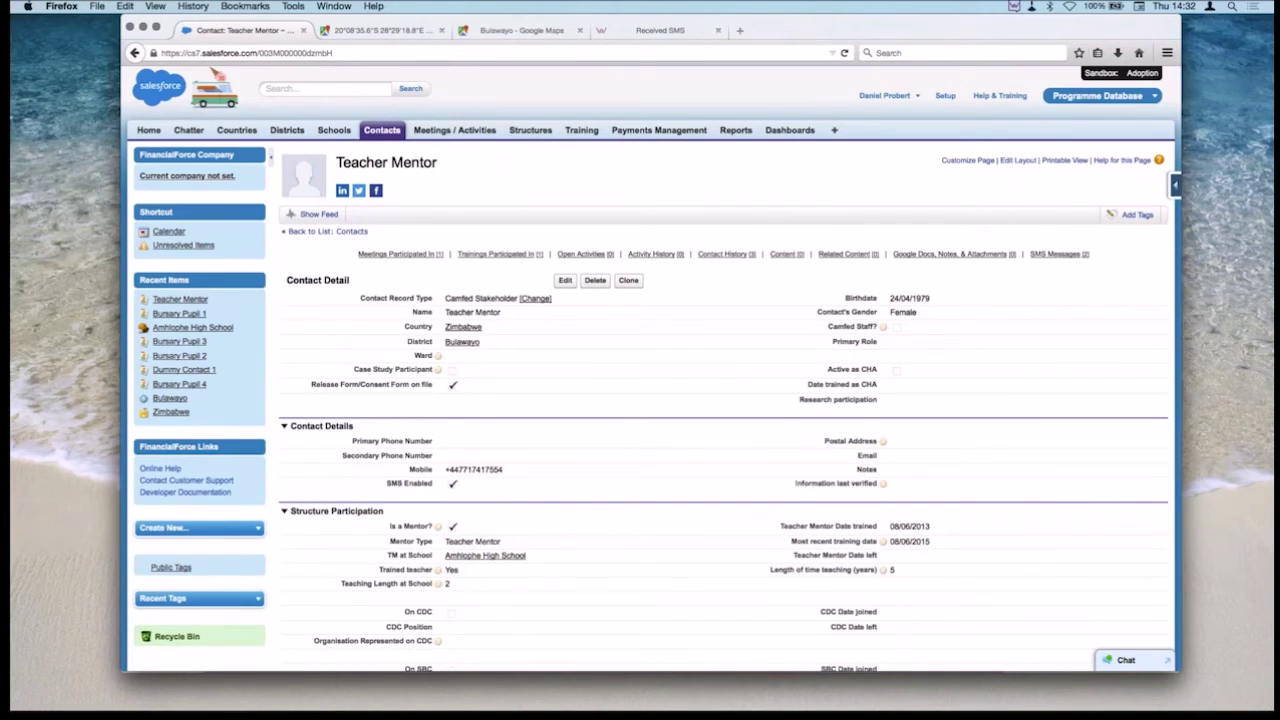
{"action": "scroll", "coordinate": [650, 400], "scroll_direction": "down", "scroll_amount": 5}
{"action": "scroll", "coordinate": [650, 400], "scroll_direction": "up", "scroll_amount": 5}
{"action": "scroll", "coordinate": [650, 400], "scroll_direction": "down", "scroll_amount": 1}
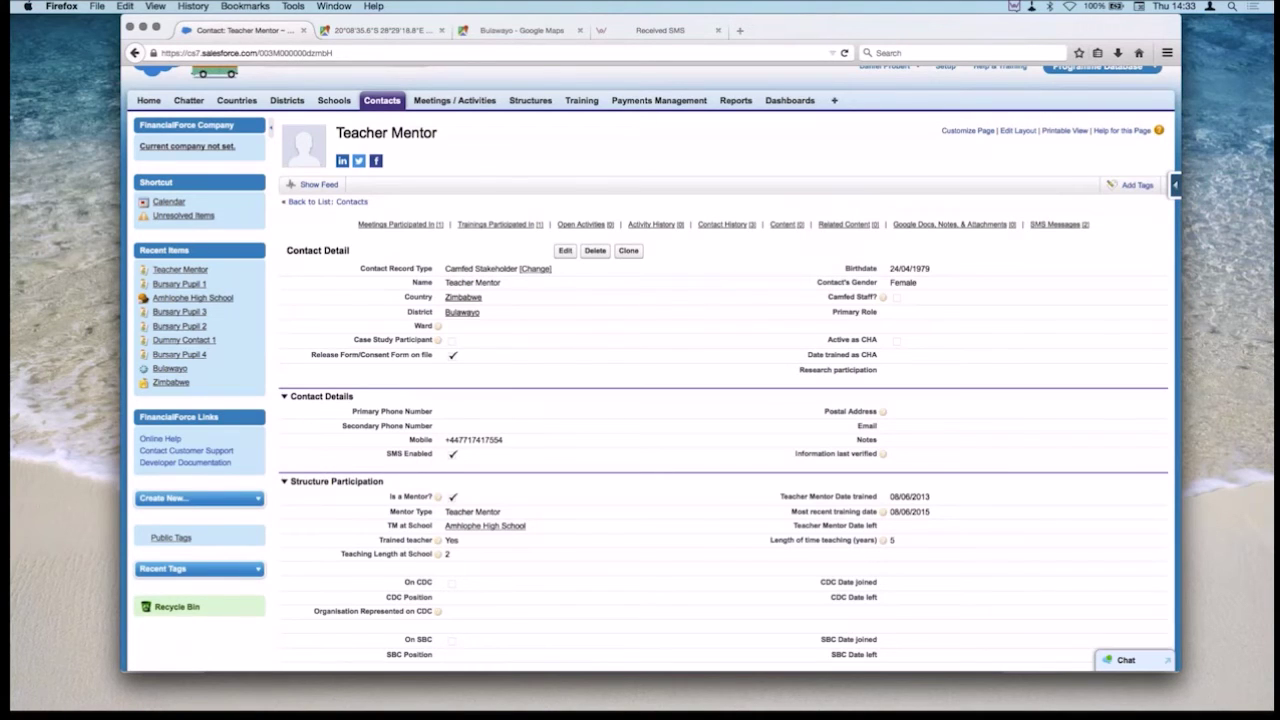
{"action": "scroll", "coordinate": [718, 387], "scroll_direction": "down", "scroll_amount": 8}
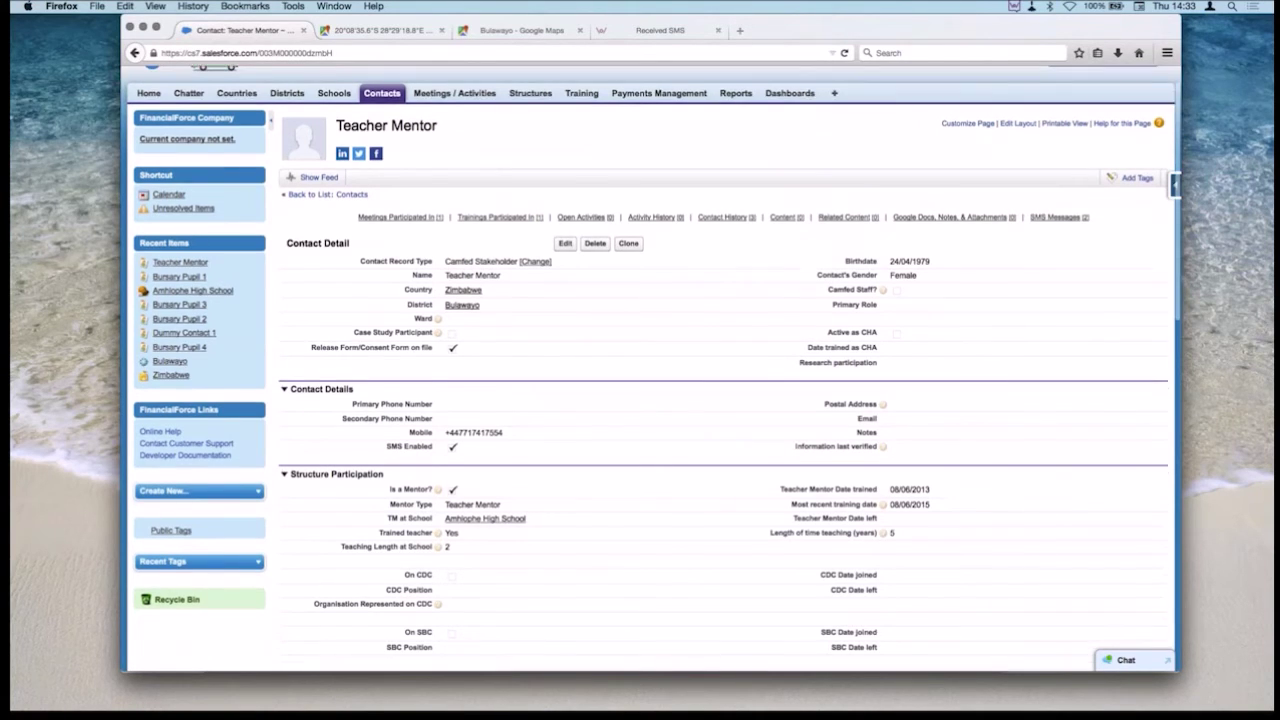
{"action": "scroll", "coordinate": [718, 387], "scroll_direction": "up", "scroll_amount": 7}
{"action": "scroll", "coordinate": [718, 387], "scroll_direction": "up", "scroll_amount": 3}
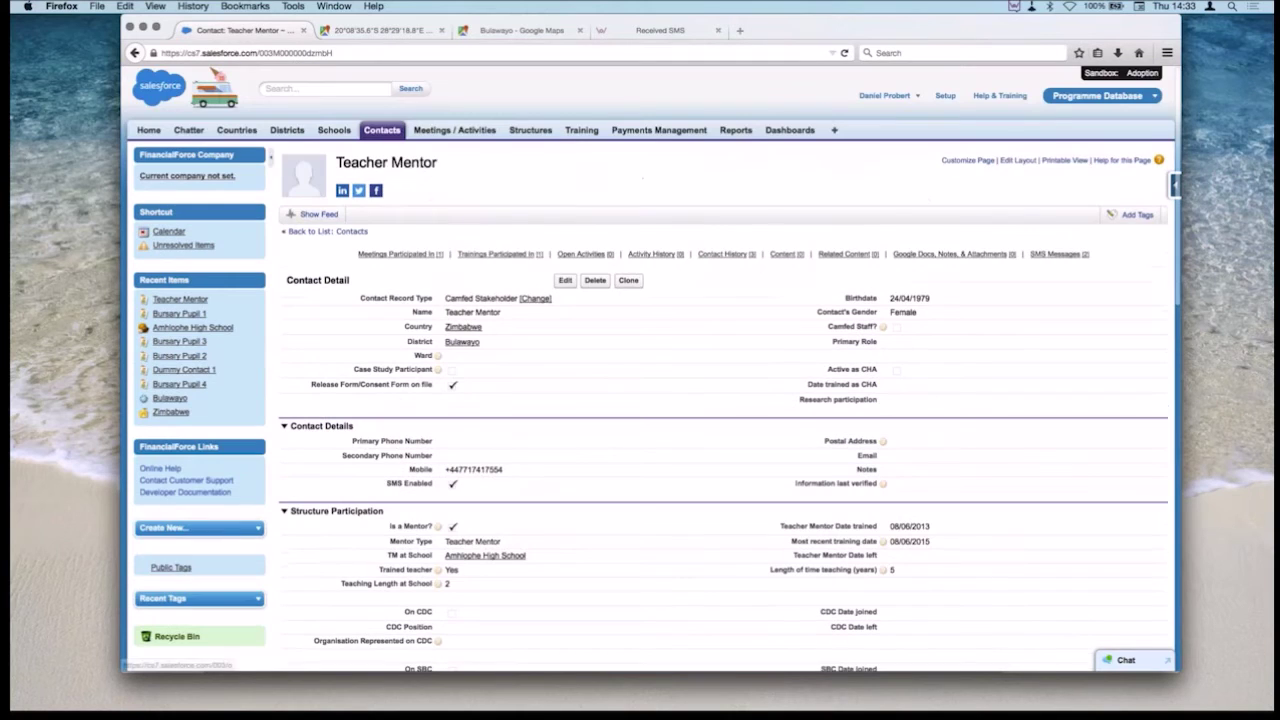
Open Bursary Pupil 1 in a separate browser tab and look through its related lists for comparison with the Teacher Mentor.
{"action": "right_click", "coordinate": [382, 130]}
{"action": "left_click", "coordinate": [460, 140]}
{"action": "key", "text": "ctrl+Tab"}
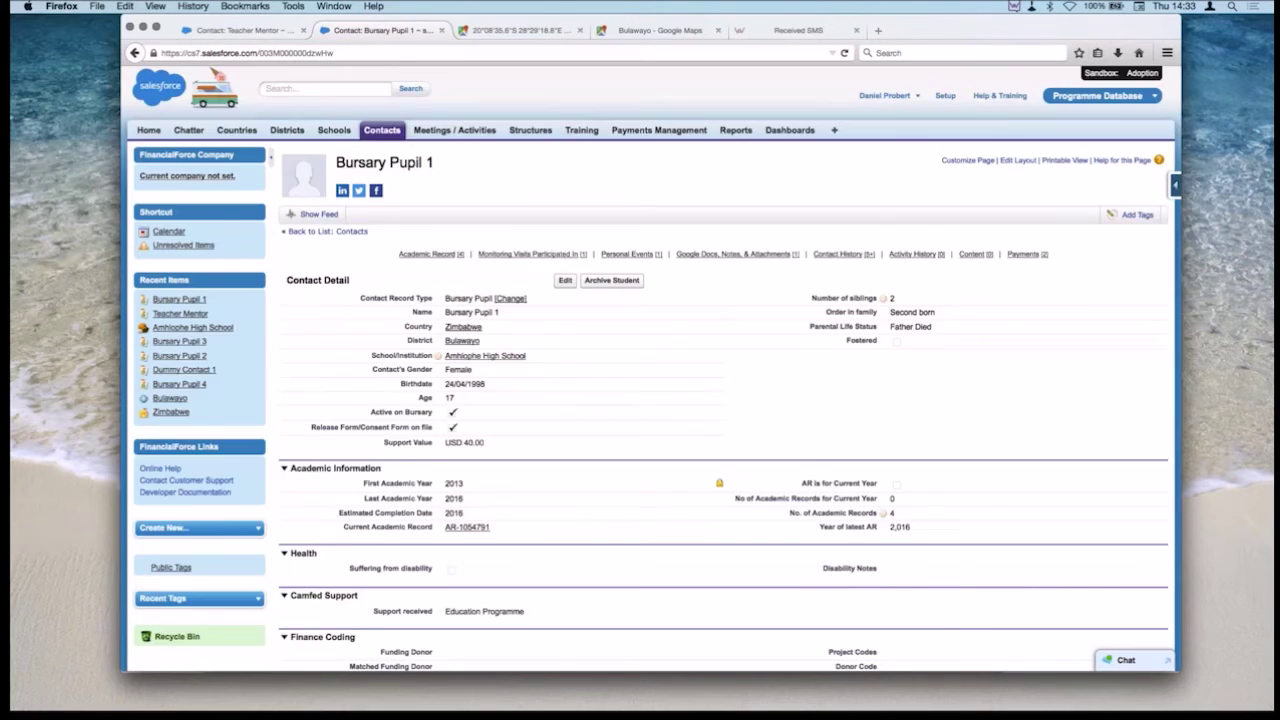
{"action": "scroll", "coordinate": [650, 400], "scroll_direction": "down", "scroll_amount": 5}
{"action": "scroll", "coordinate": [650, 400], "scroll_direction": "up", "scroll_amount": 4}
{"action": "scroll", "coordinate": [650, 400], "scroll_direction": "down", "scroll_amount": 10}
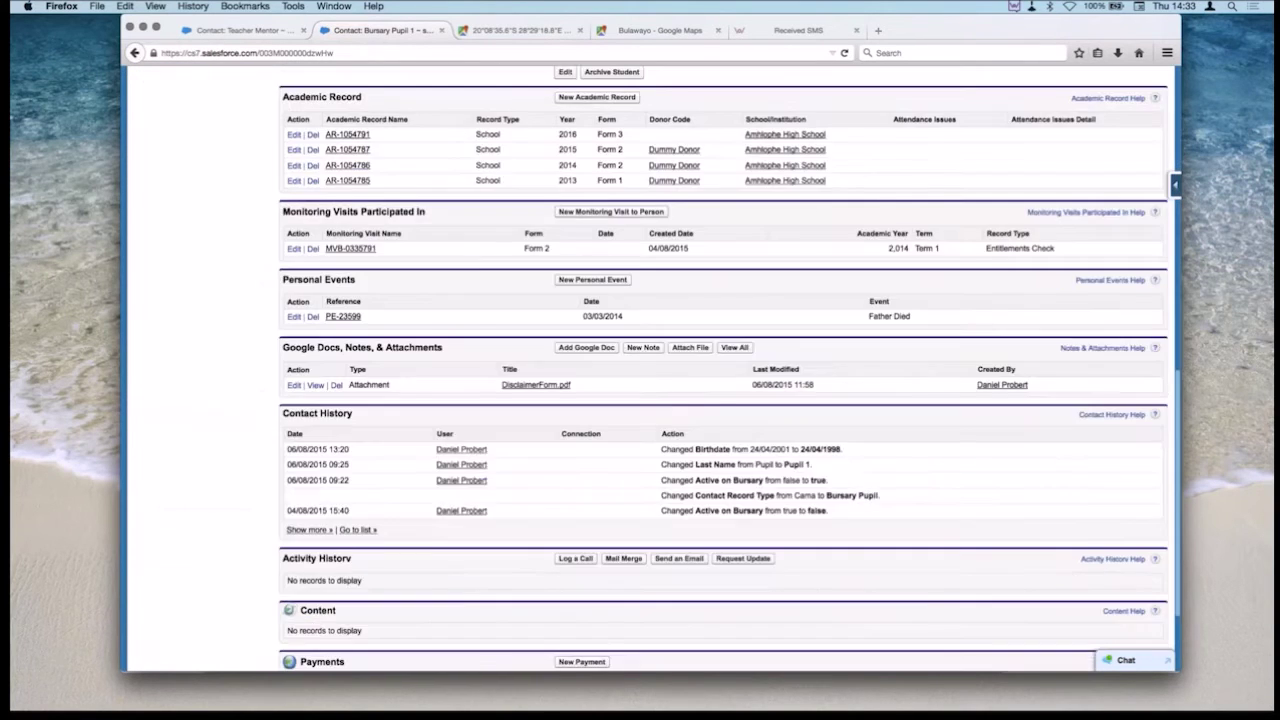
{"action": "scroll", "coordinate": [723, 368], "scroll_direction": "up", "scroll_amount": 3}
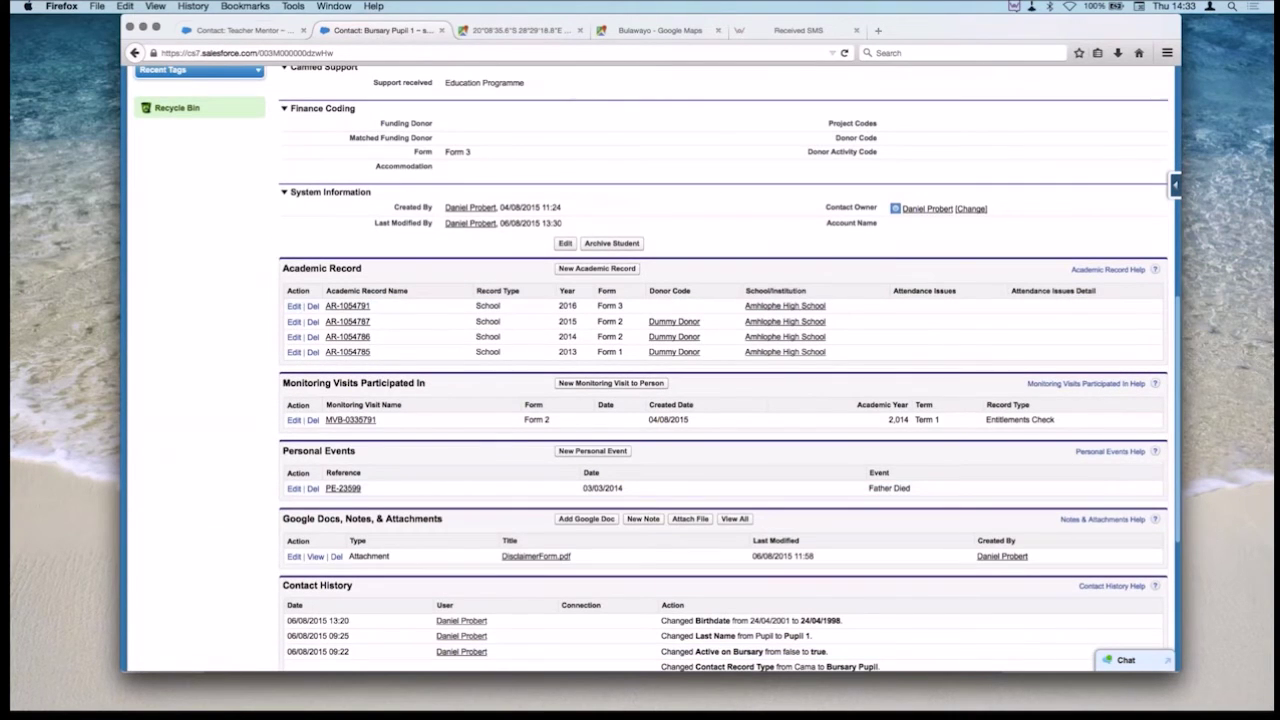
Go back to the Teacher Mentor contact and review its structure participation, meetings, trainings, contact history and SMS messages.
{"action": "key", "text": "ctrl+shift+Tab"}
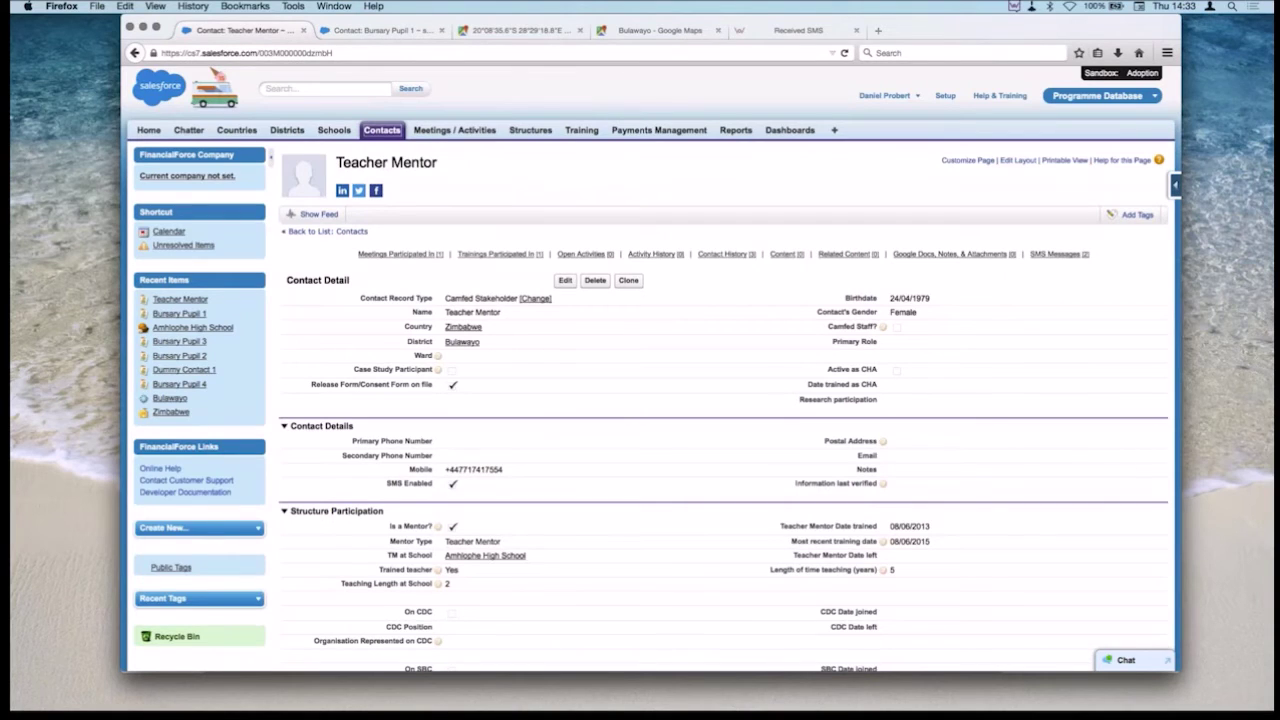
{"action": "scroll", "coordinate": [651, 369], "scroll_direction": "down", "scroll_amount": 2}
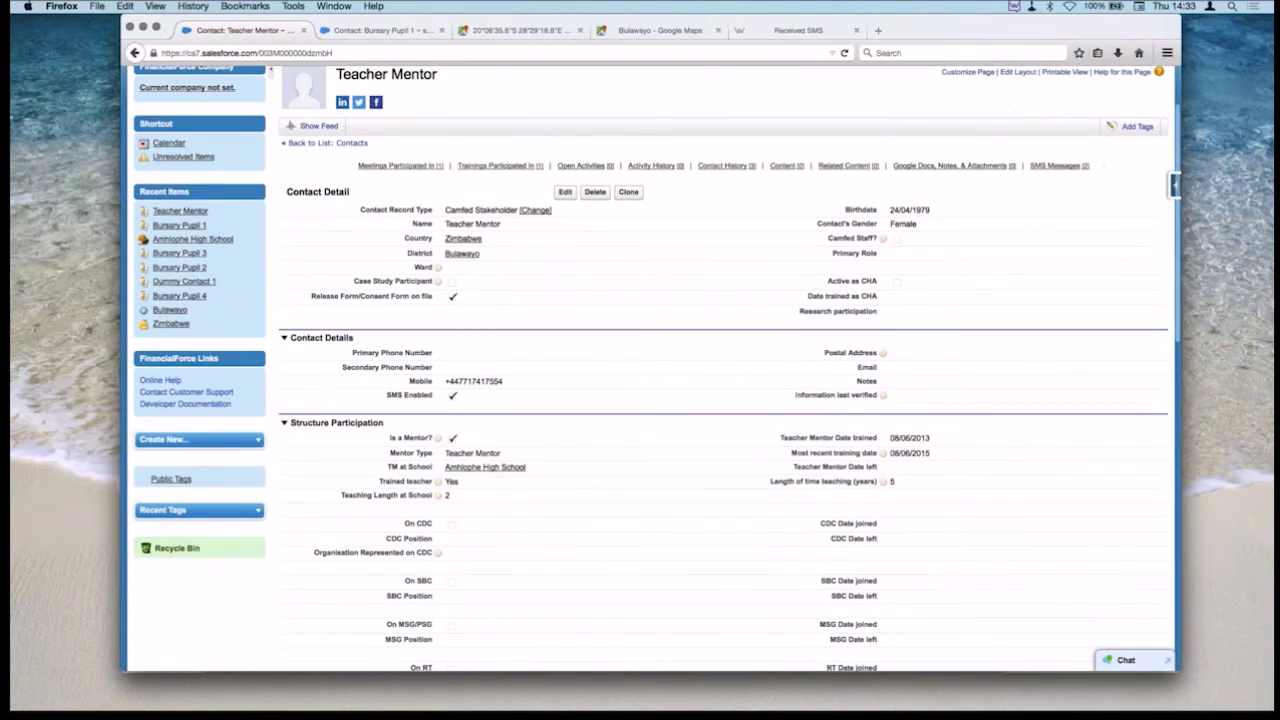
{"action": "scroll", "coordinate": [700, 495], "scroll_direction": "down", "scroll_amount": 3}
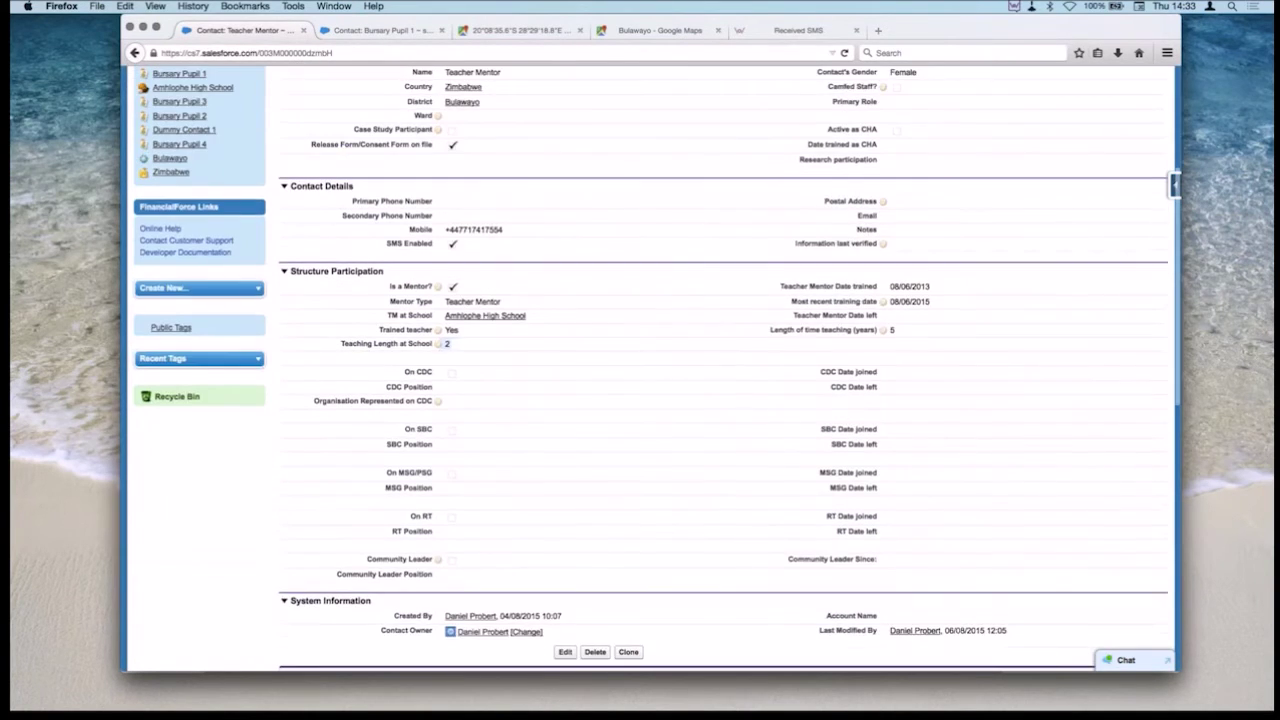
{"action": "scroll", "coordinate": [651, 368], "scroll_direction": "down", "scroll_amount": 3}
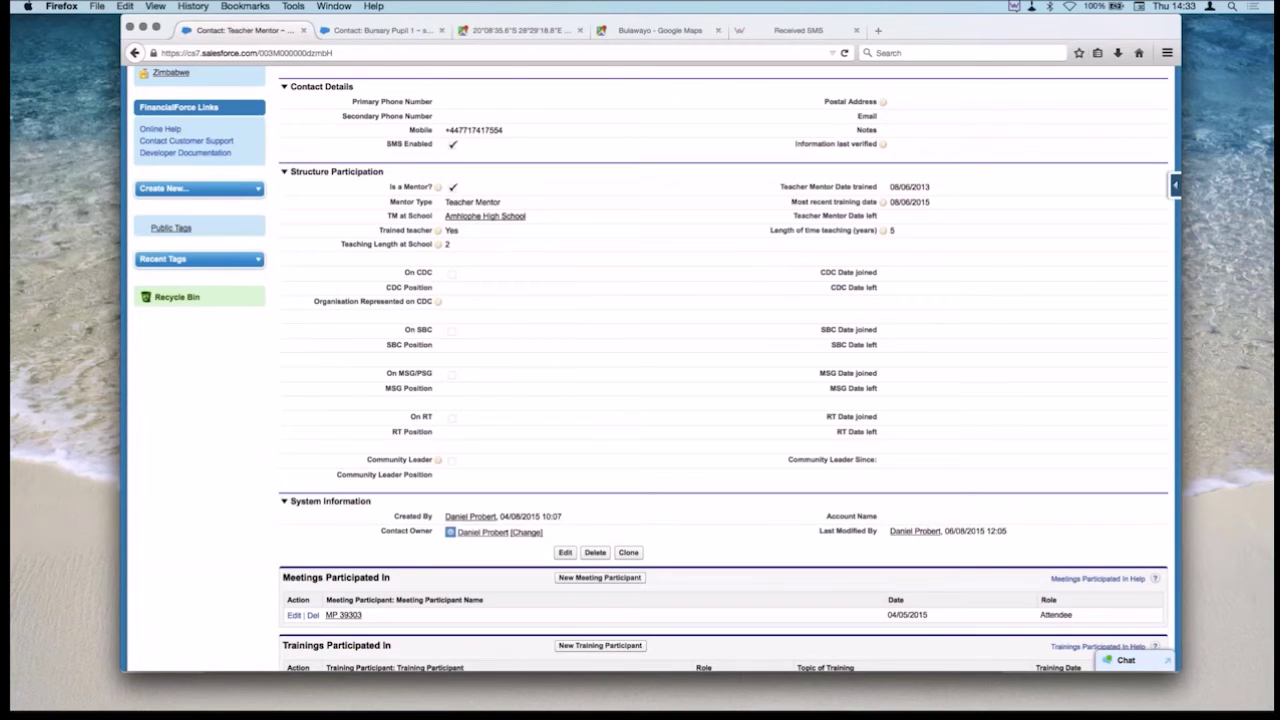
{"action": "scroll", "coordinate": [655, 370], "scroll_direction": "down", "scroll_amount": 10}
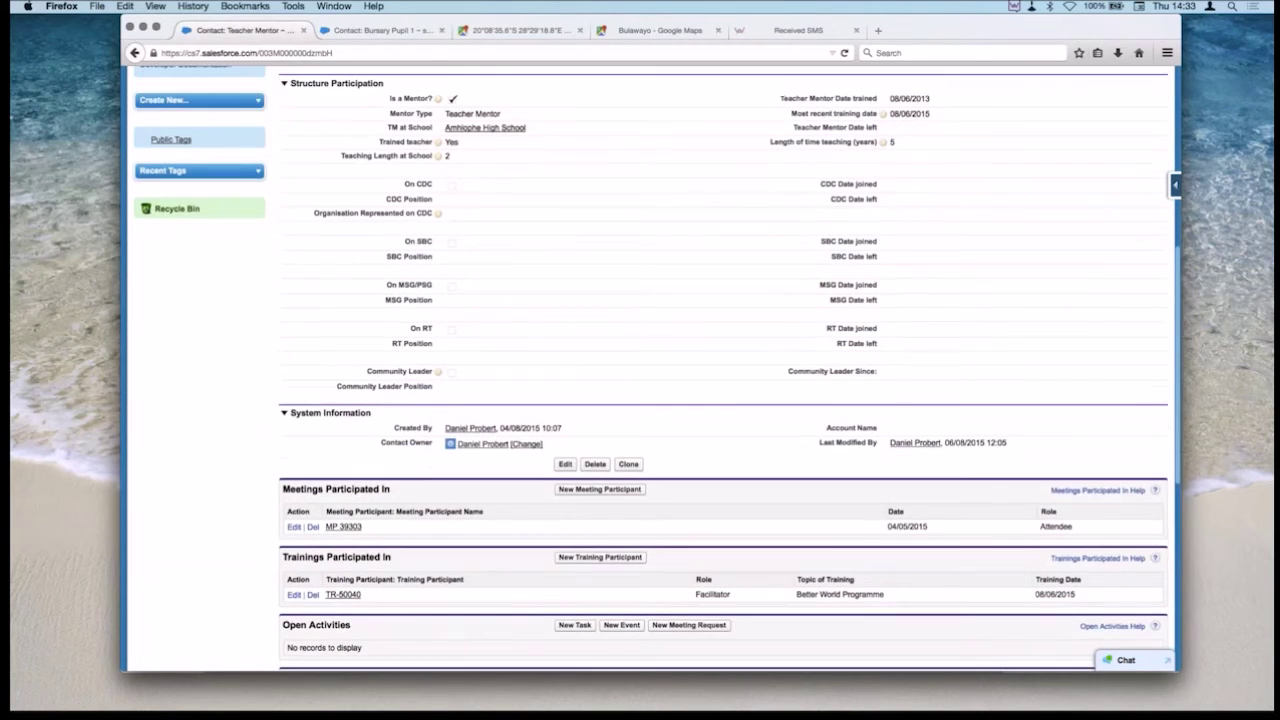
{"action": "scroll", "coordinate": [655, 370], "scroll_direction": "down", "scroll_amount": 3}
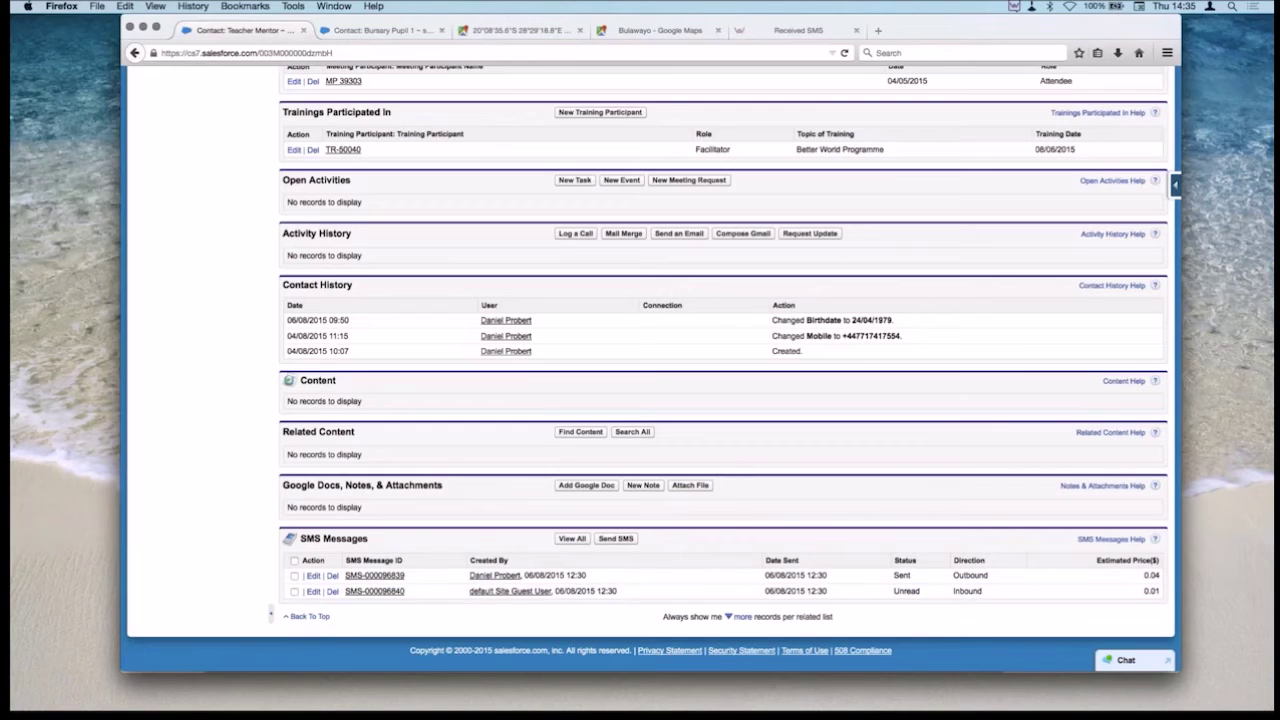
{"action": "left_click", "coordinate": [616, 538]}
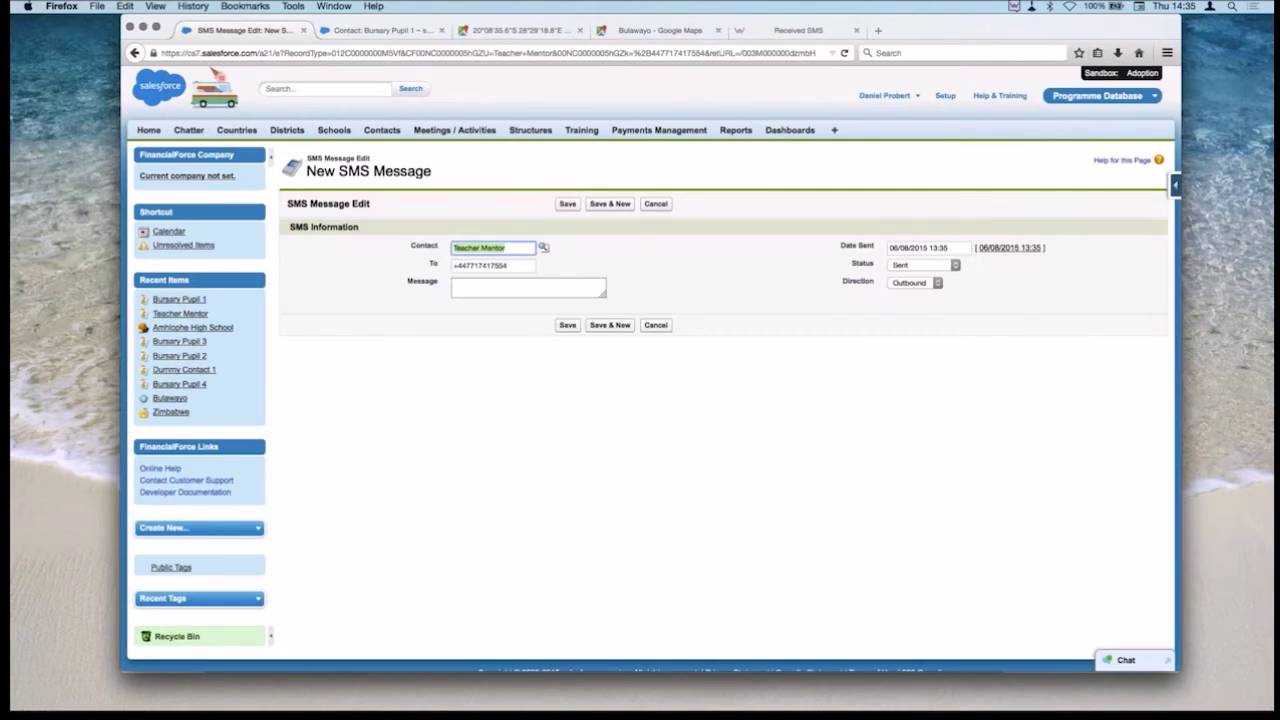
{"action": "left_click", "coordinate": [528, 287]}
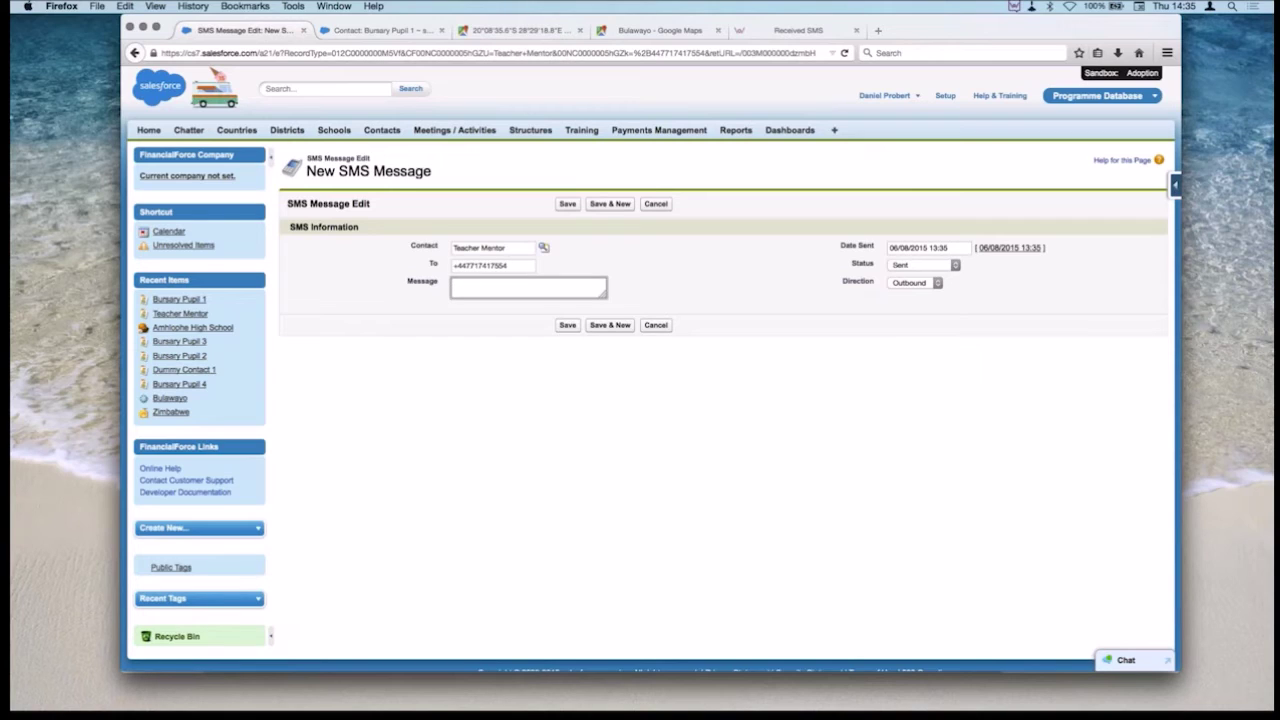
{"action": "left_click", "coordinate": [493, 265]}
{"action": "left_click", "coordinate": [655, 203]}
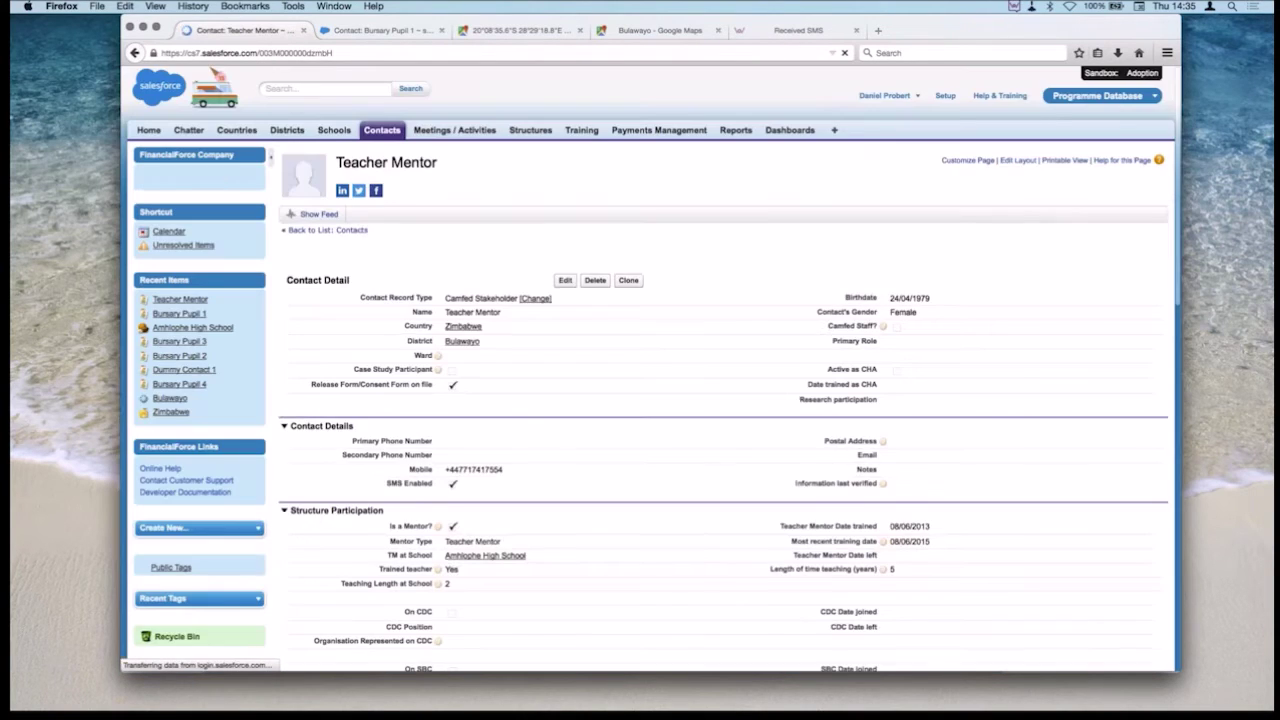
Send the Teacher Mentor an outbound SMS from the contact's SMS Messages list reading "testing sending from salesforce for webinar".
{"action": "scroll", "coordinate": [600, 363], "scroll_direction": "down", "scroll_amount": 2}
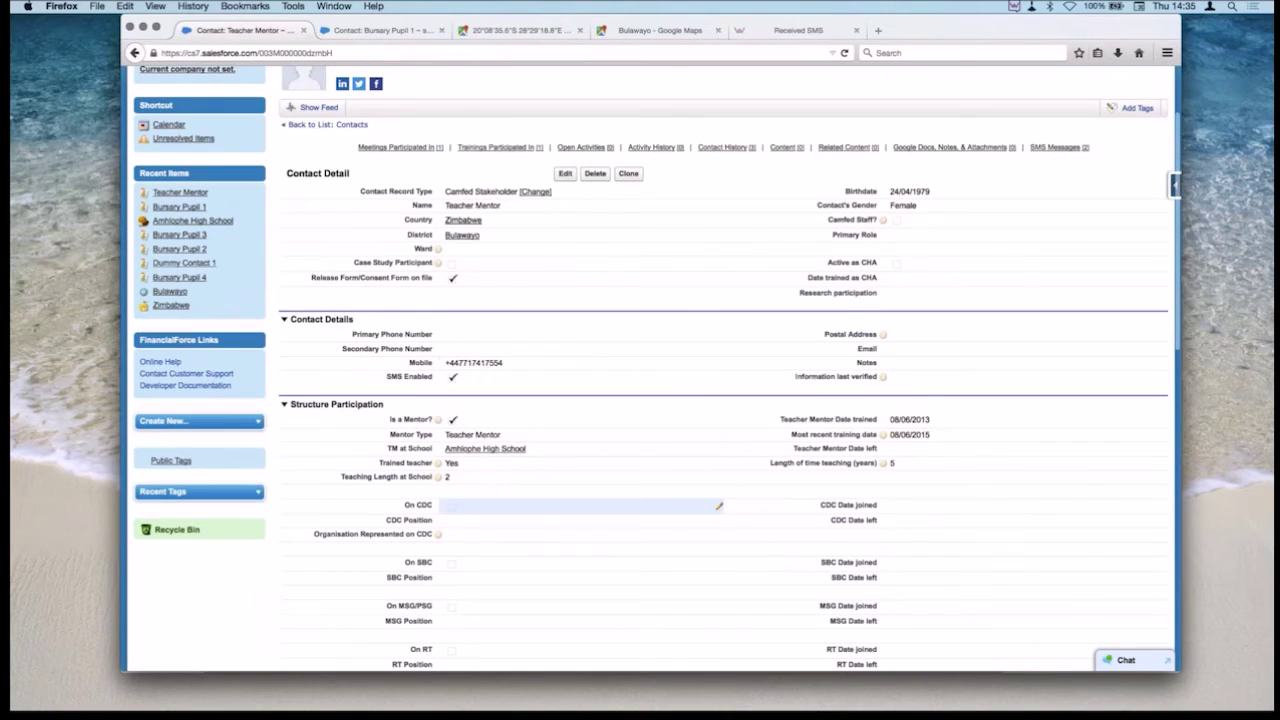
{"action": "scroll", "coordinate": [718, 506], "scroll_direction": "down", "scroll_amount": 20}
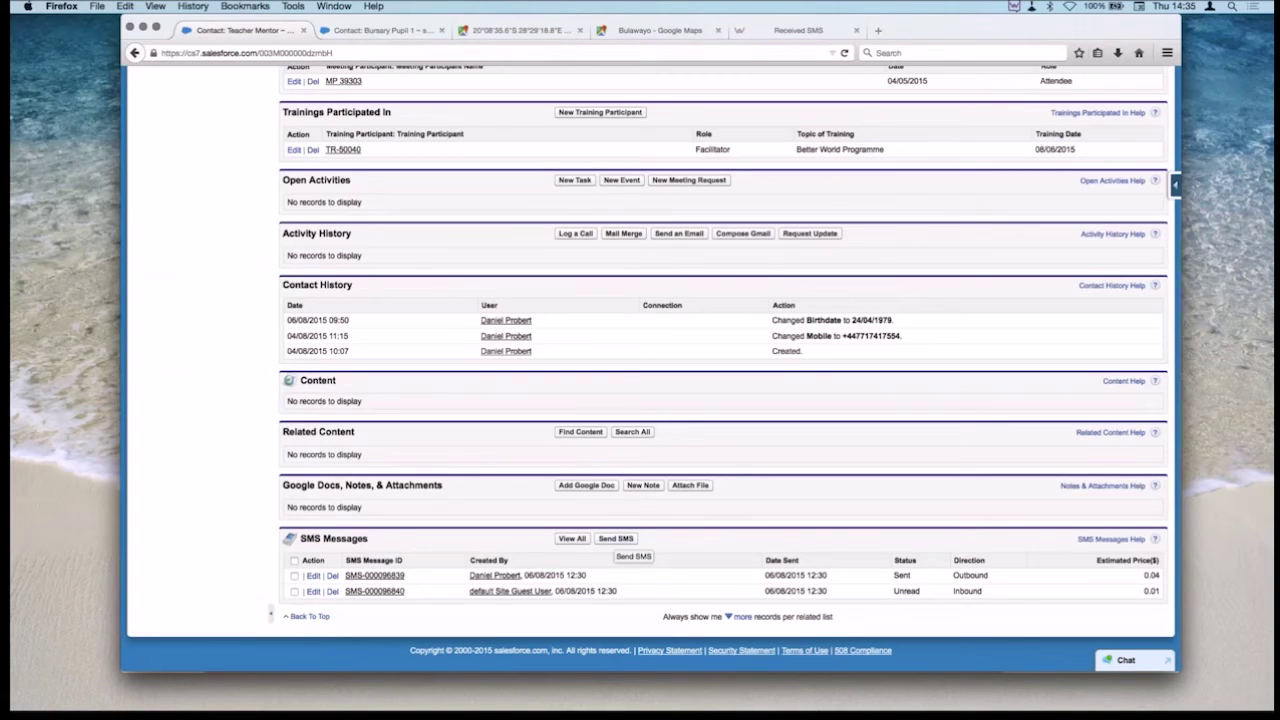
{"action": "left_click", "coordinate": [616, 538]}
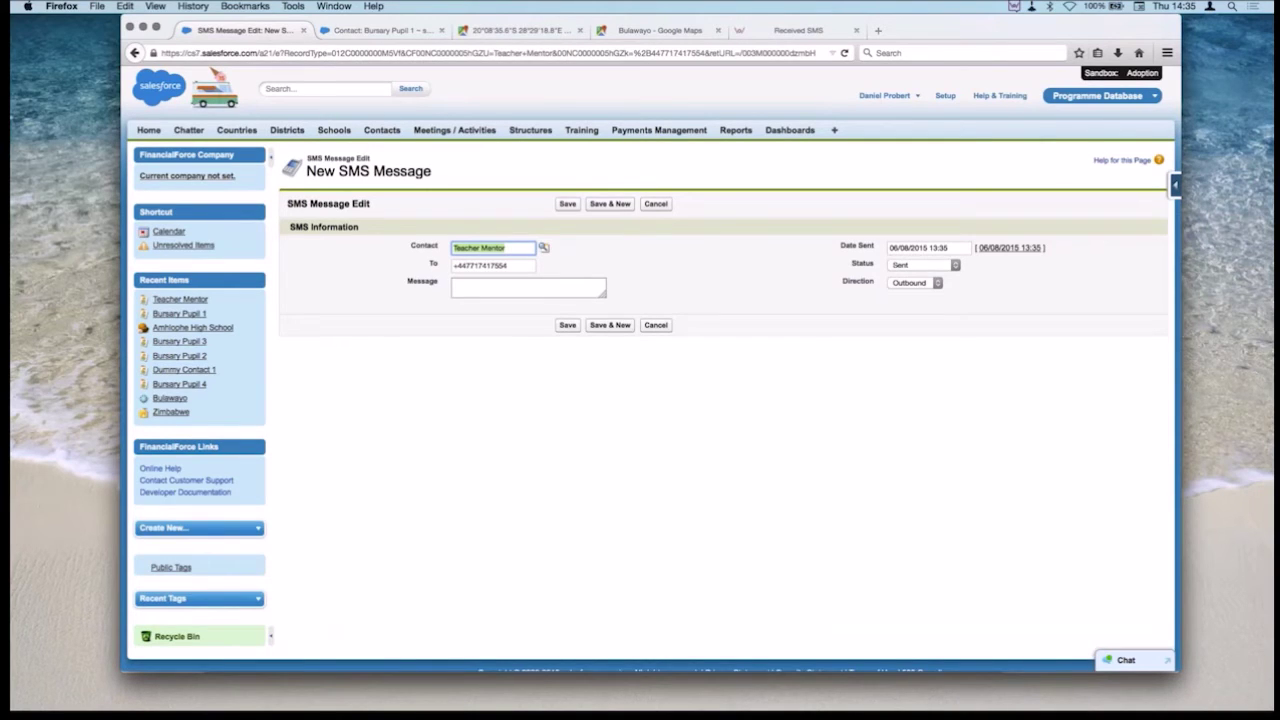
{"action": "key", "text": "Tab"}
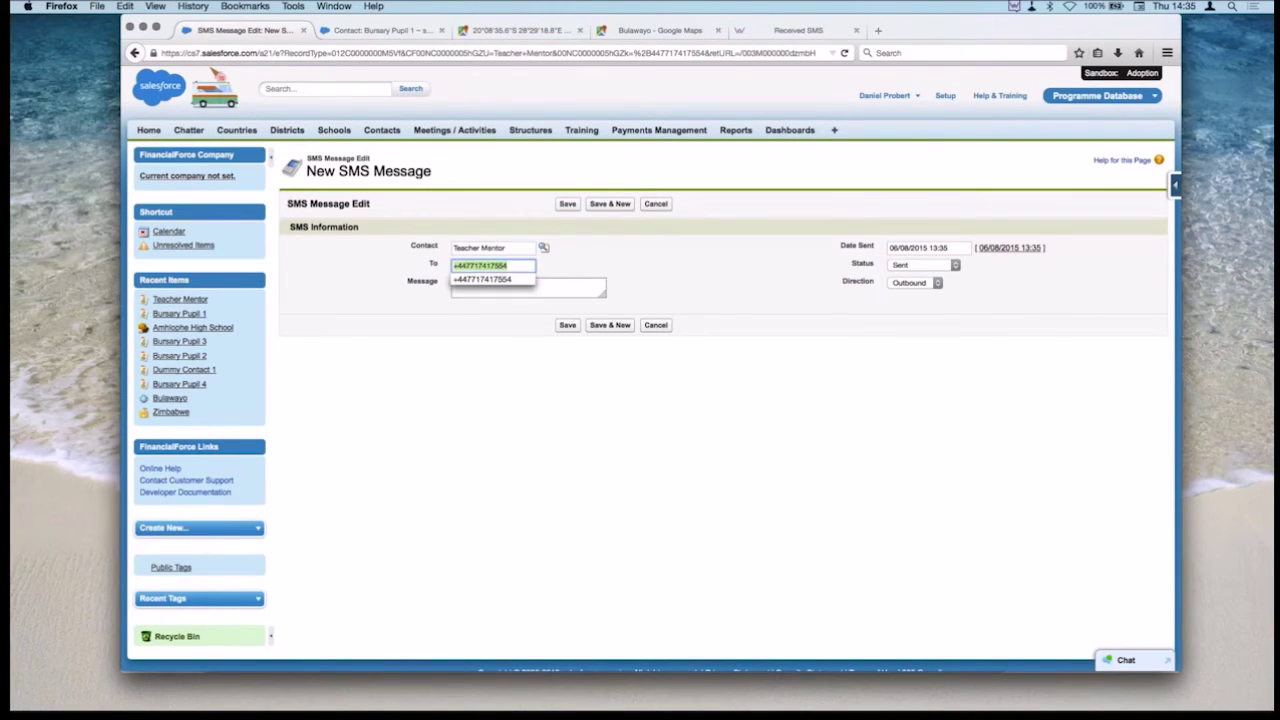
{"action": "key", "text": "Tab"}
{"action": "left_click", "coordinate": [917, 247]}
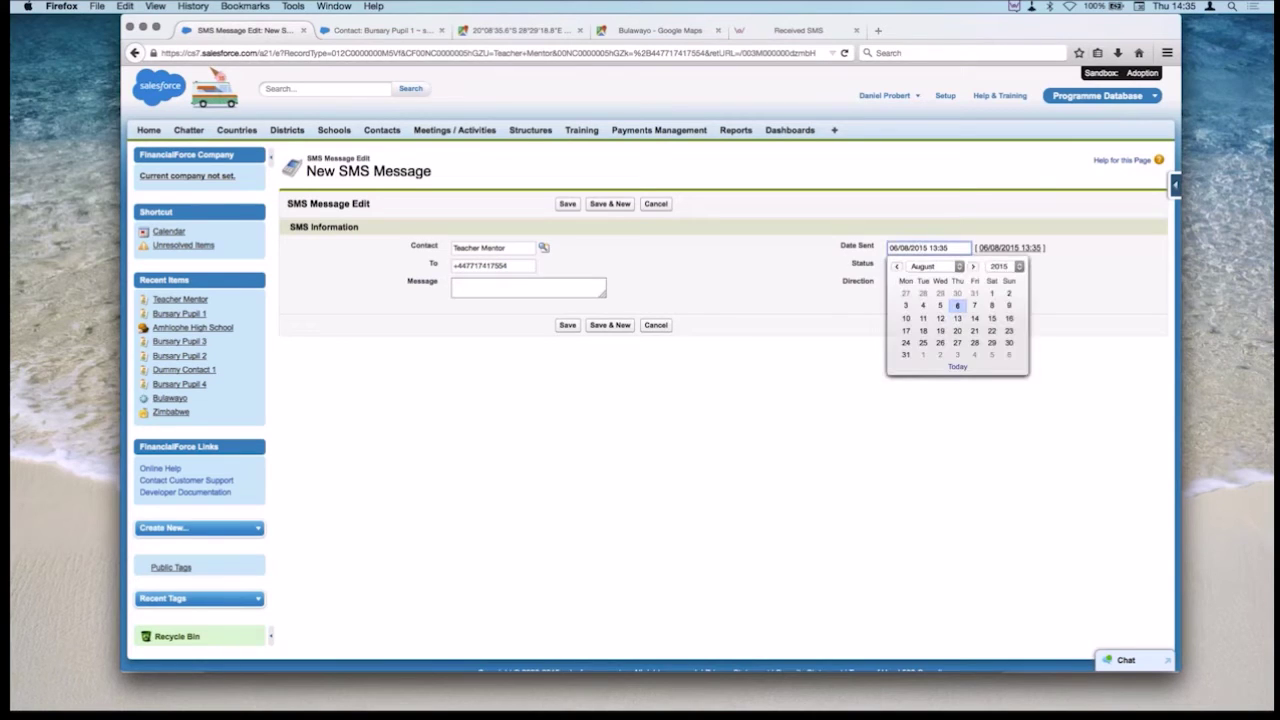
{"action": "key", "text": "Tab"}
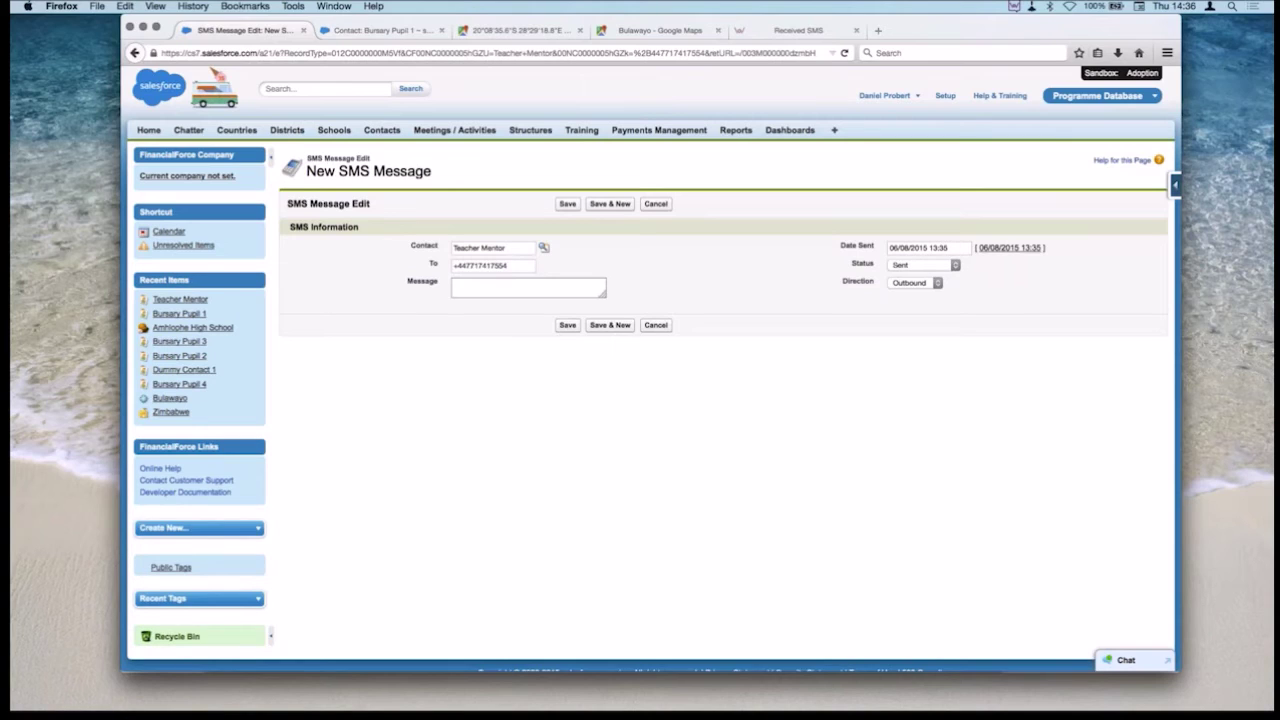
{"action": "left_click", "coordinate": [528, 287]}
{"action": "type", "text": "test"}
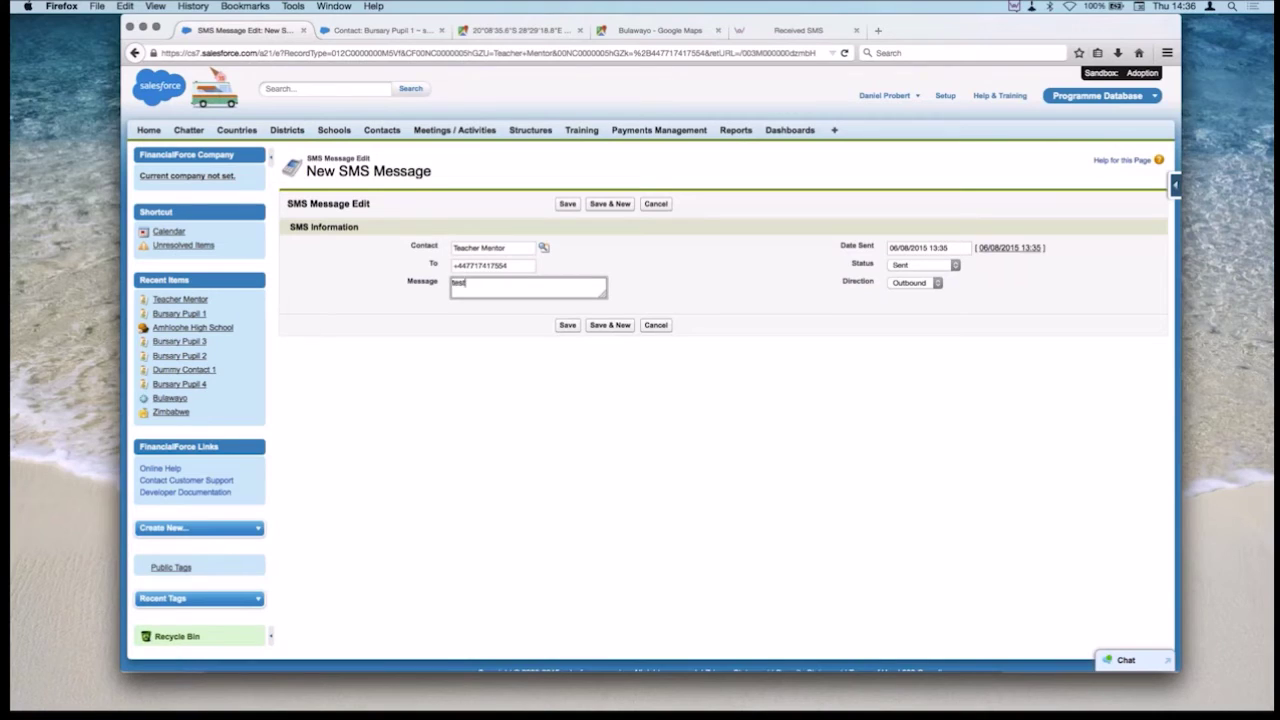
{"action": "type", "text": "ing sending from salesforce for webinar"}
{"action": "left_click", "coordinate": [567, 203]}
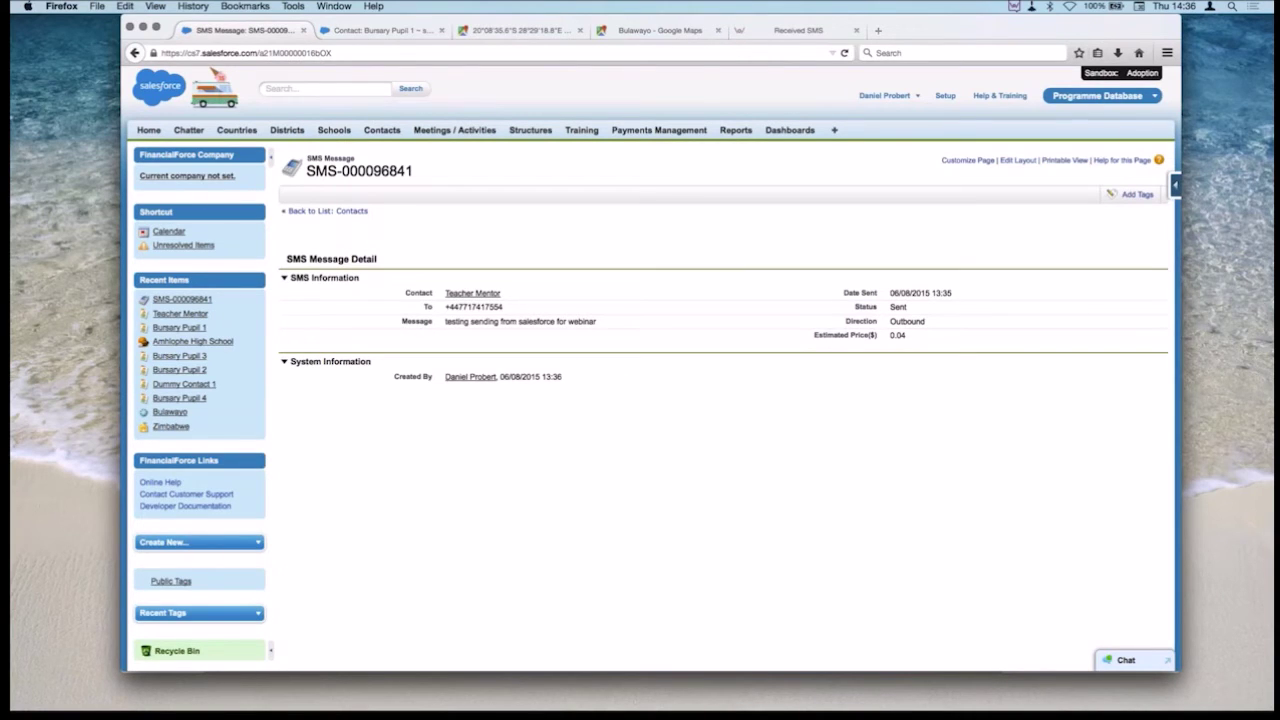
Switch to the Frontline SMS inbox and expand the received message "testing sending from salesforce for webinar".
{"action": "left_click", "coordinate": [798, 30]}
{"action": "left_click", "coordinate": [360, 213]}
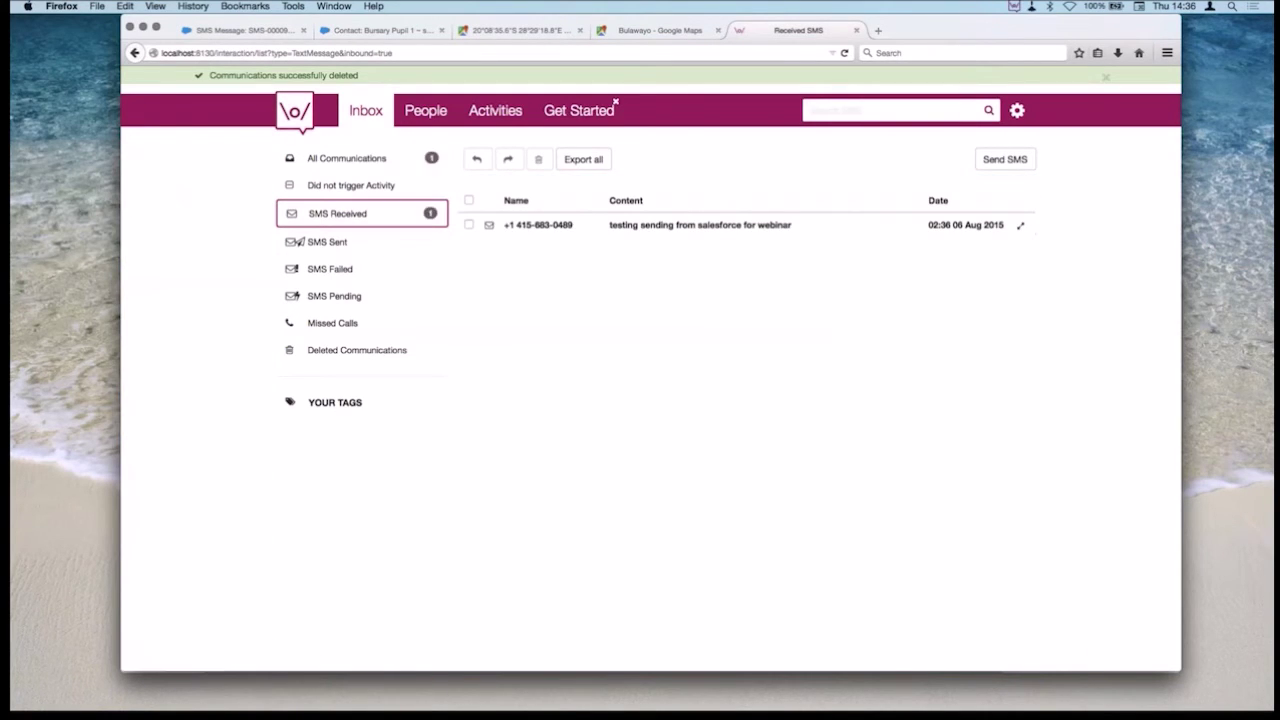
{"action": "left_click", "coordinate": [700, 224]}
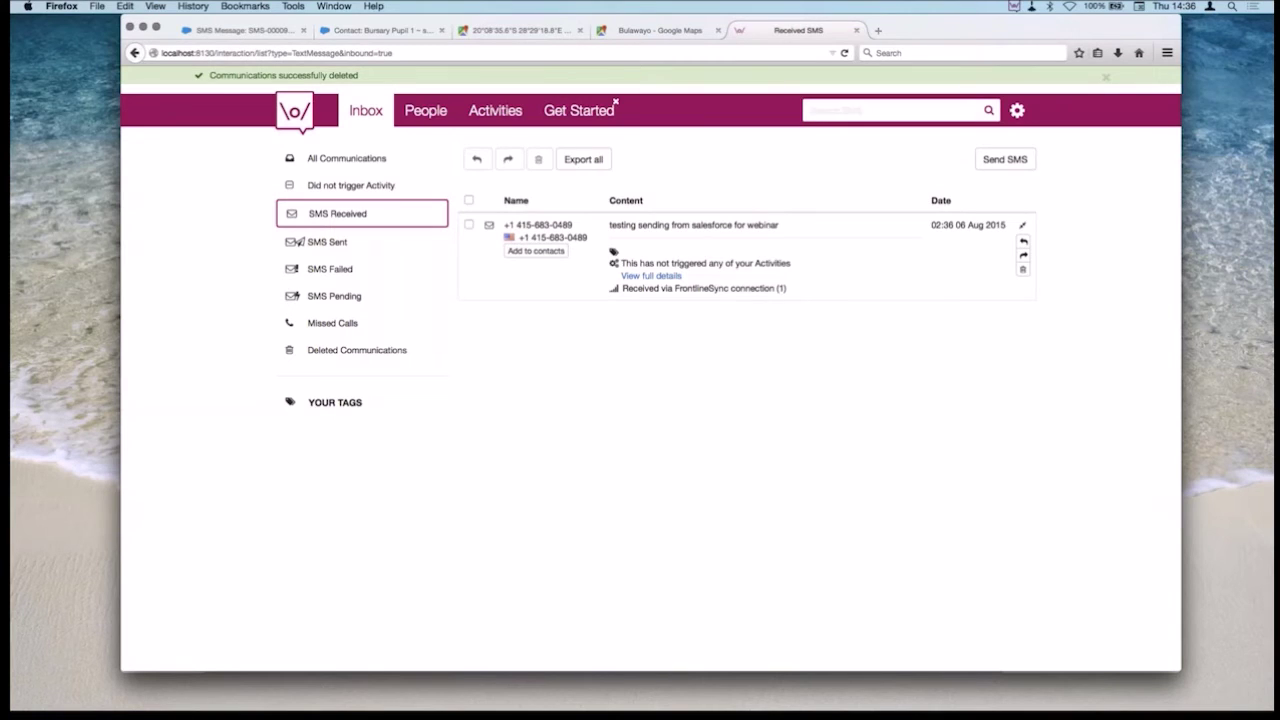
Reply to the received SMS with "thanks for your help - hope this works" and check the pending messages.
{"action": "left_click", "coordinate": [1023, 241]}
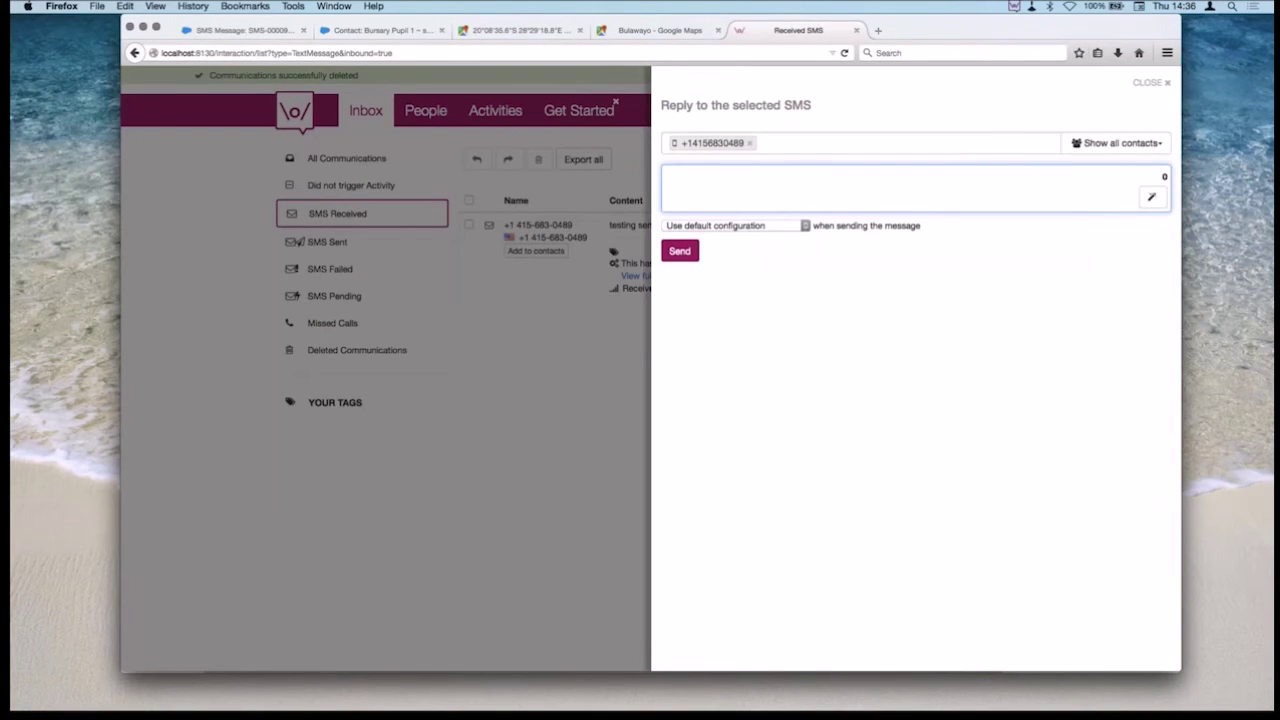
{"action": "type", "text": "thanks for your help - hope this works"}
{"action": "key", "text": "Tab"}
{"action": "key", "text": "Tab"}
{"action": "key", "text": "Return"}
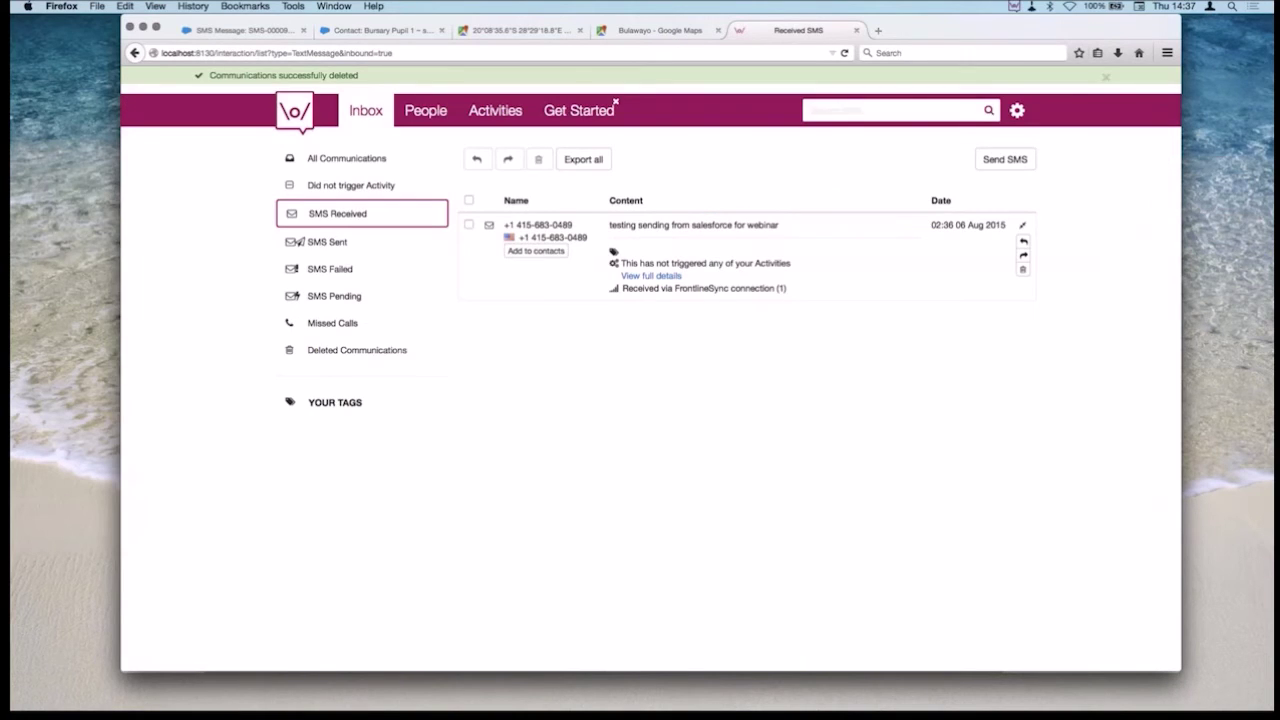
{"action": "left_click", "coordinate": [340, 295]}
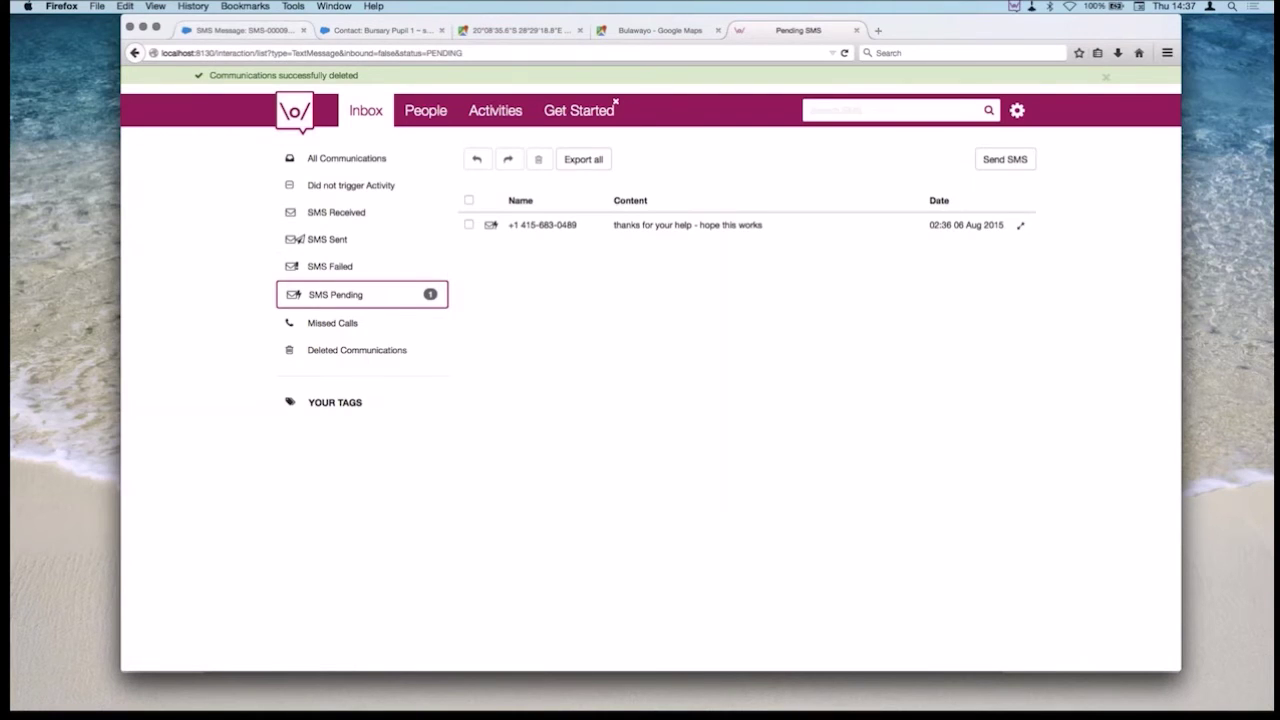
Return to Salesforce and open the newest inbound message in the Teacher Mentor contact's SMS Messages list.
{"action": "key", "text": "super+1"}
{"action": "mouse_move", "coordinate": [480, 297]}
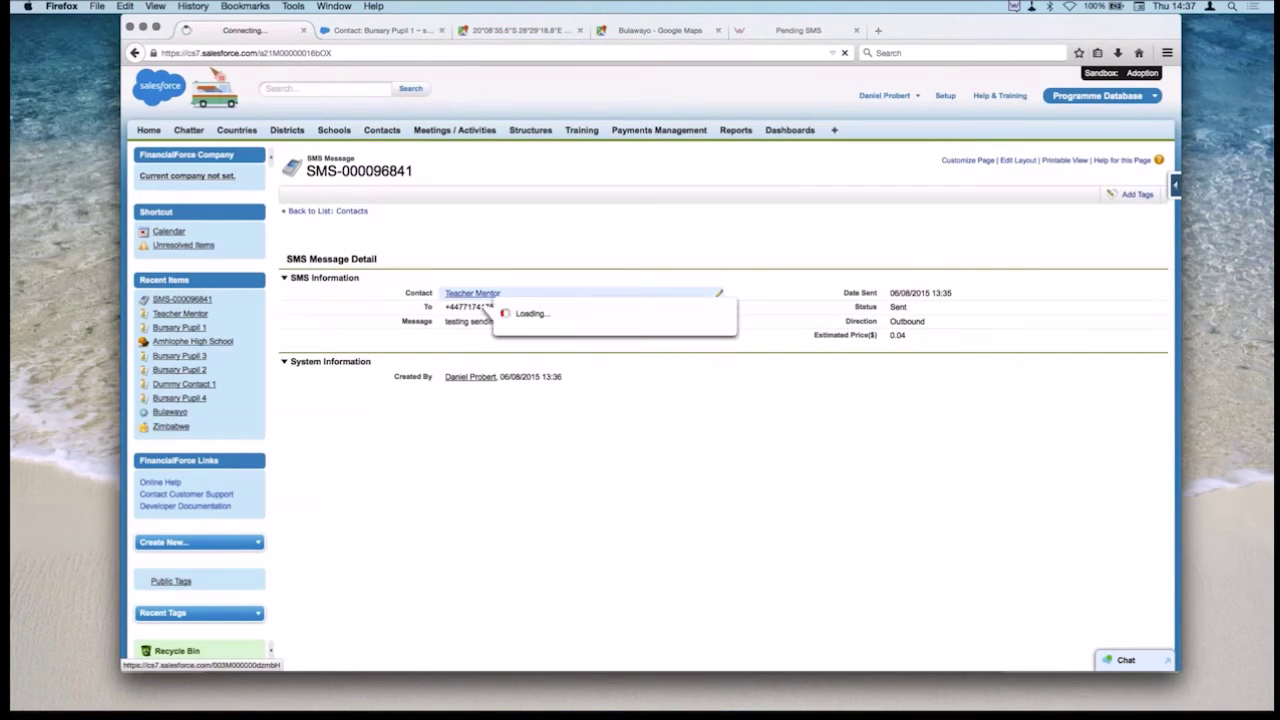
{"action": "scroll", "coordinate": [485, 302], "scroll_direction": "down", "scroll_amount": 10}
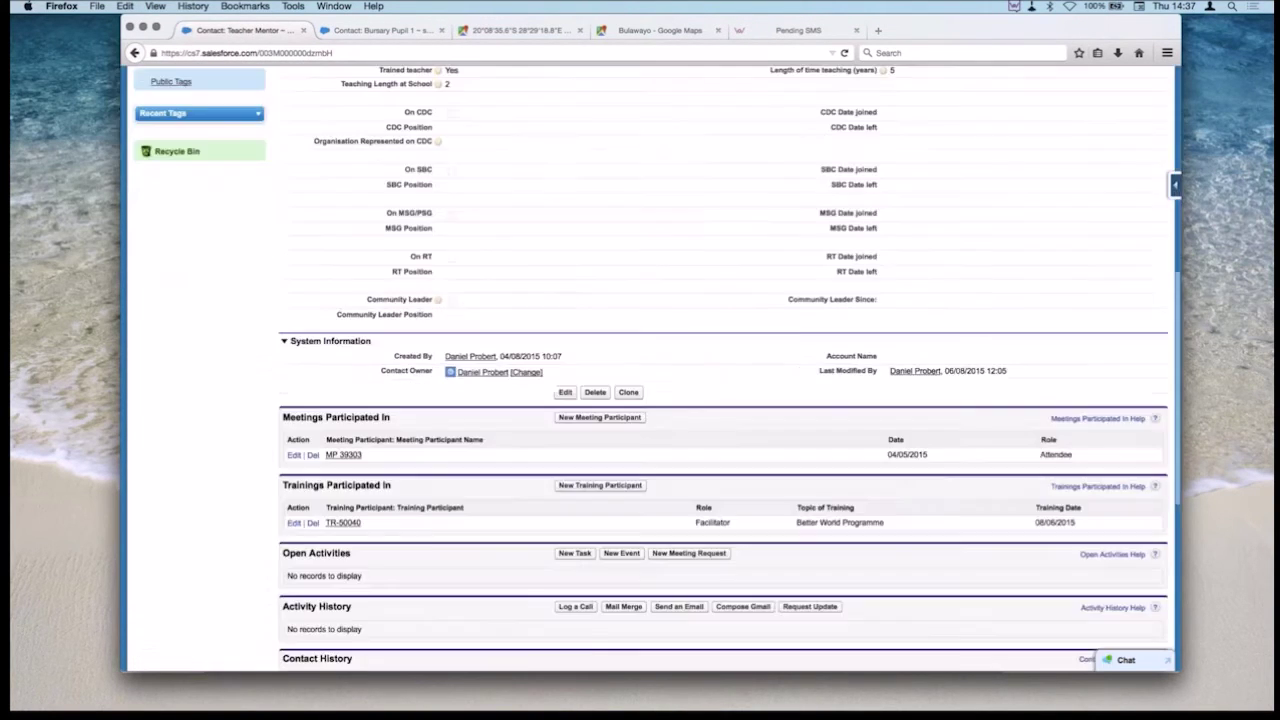
{"action": "scroll", "coordinate": [650, 400], "scroll_direction": "down", "scroll_amount": 5}
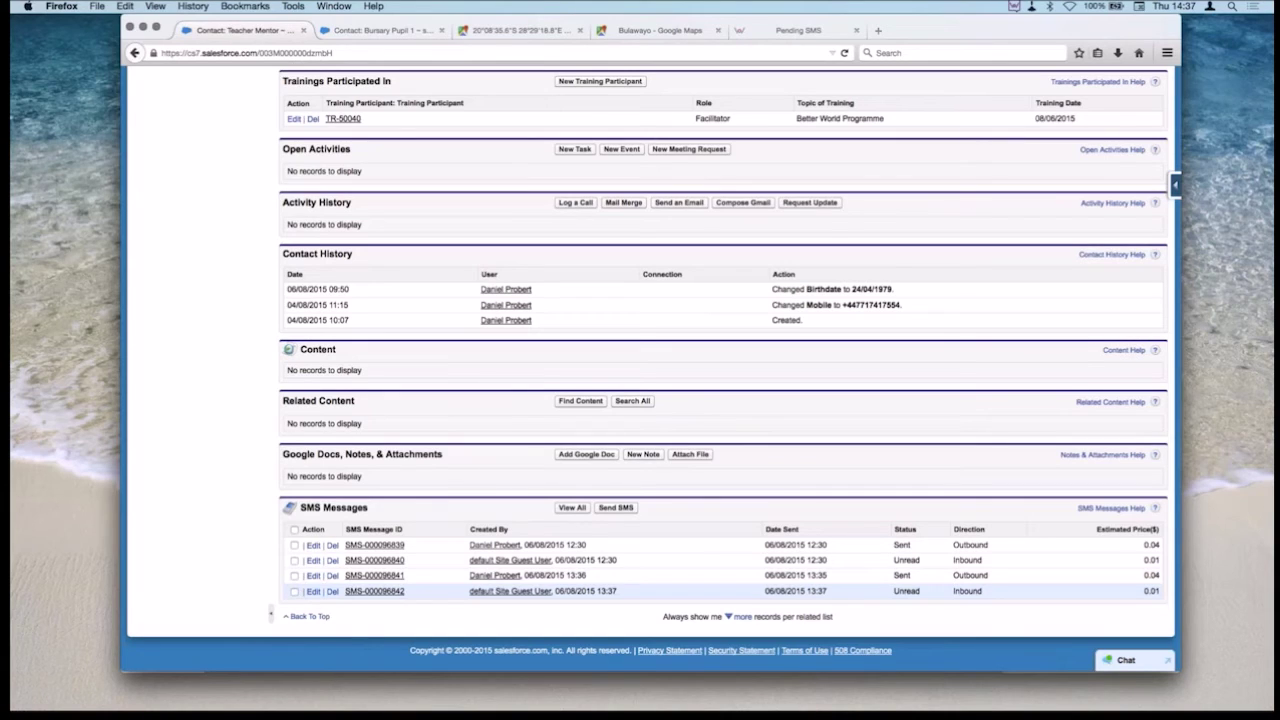
{"action": "left_click", "coordinate": [374, 591]}
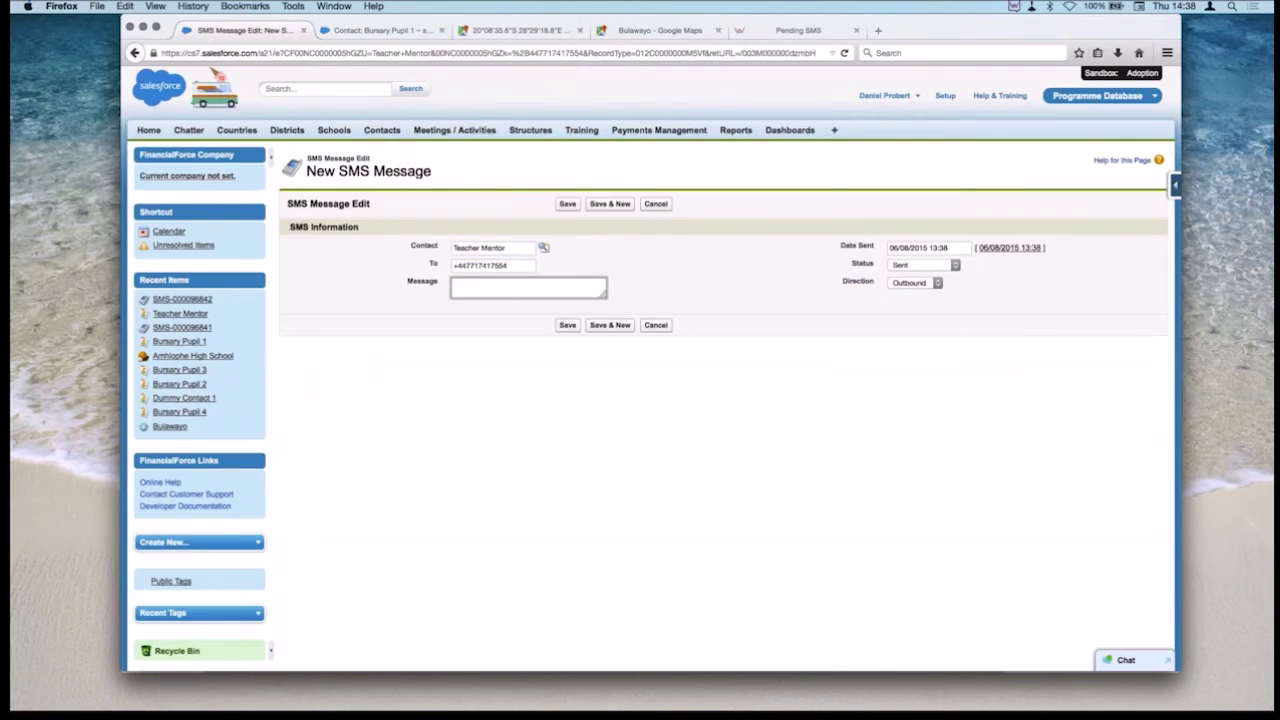
Send the Teacher Mentor the SMS "great speak soon" and check the received messages in the Frontline SMS inbox.
{"action": "type", "text": "great speak sonn"}
{"action": "key", "text": "BackSpace"}
{"action": "key", "text": "BackSpace"}
{"action": "type", "text": "on"}
{"action": "key", "text": "Return"}
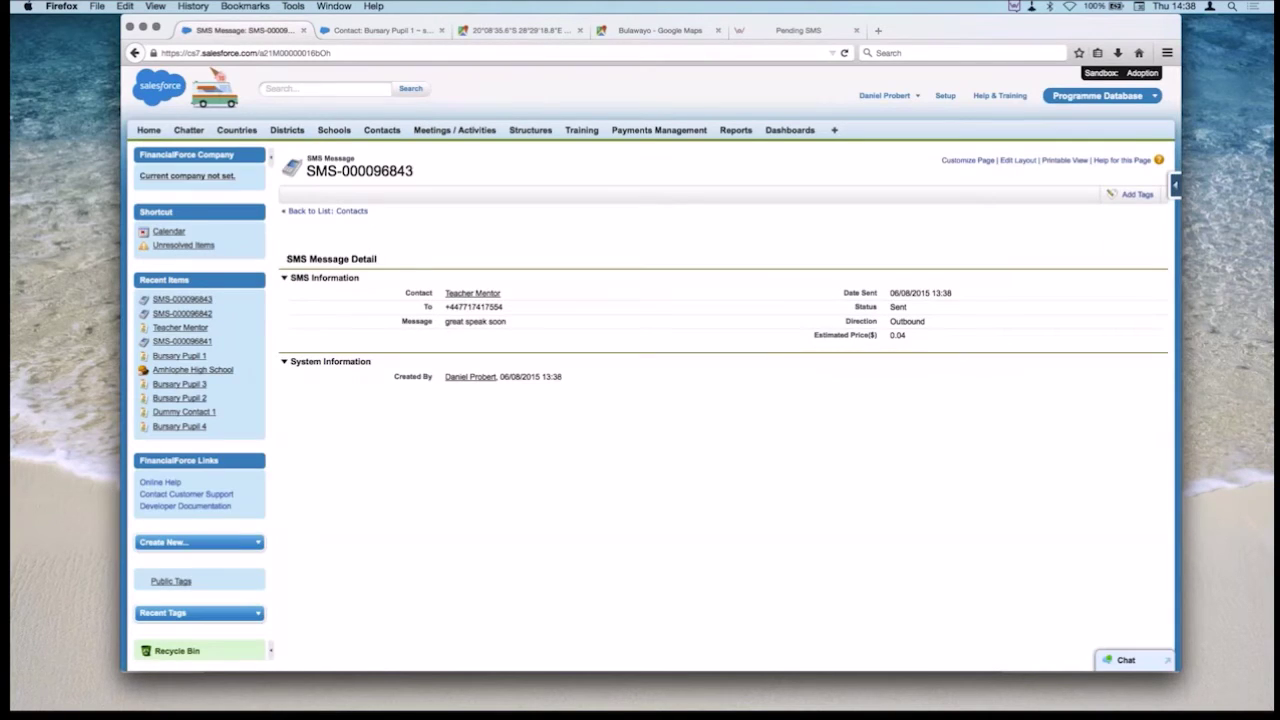
{"action": "left_click", "coordinate": [798, 30]}
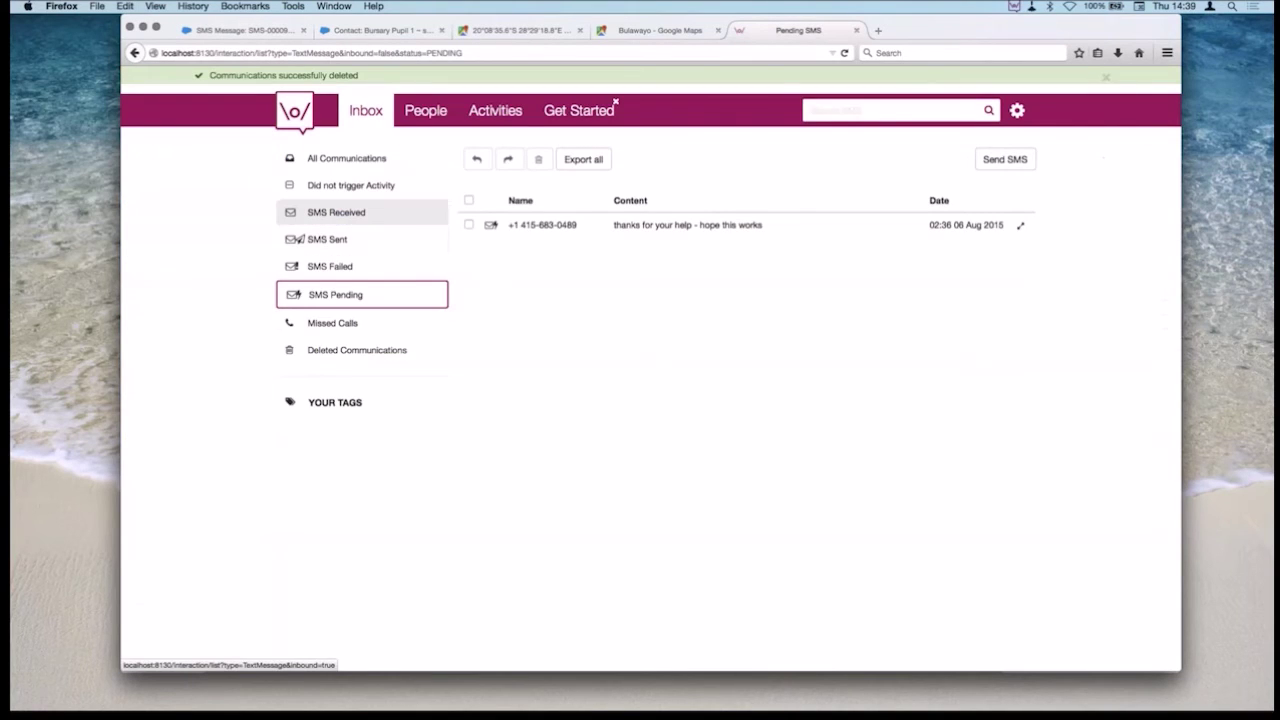
{"action": "left_click", "coordinate": [336, 212]}
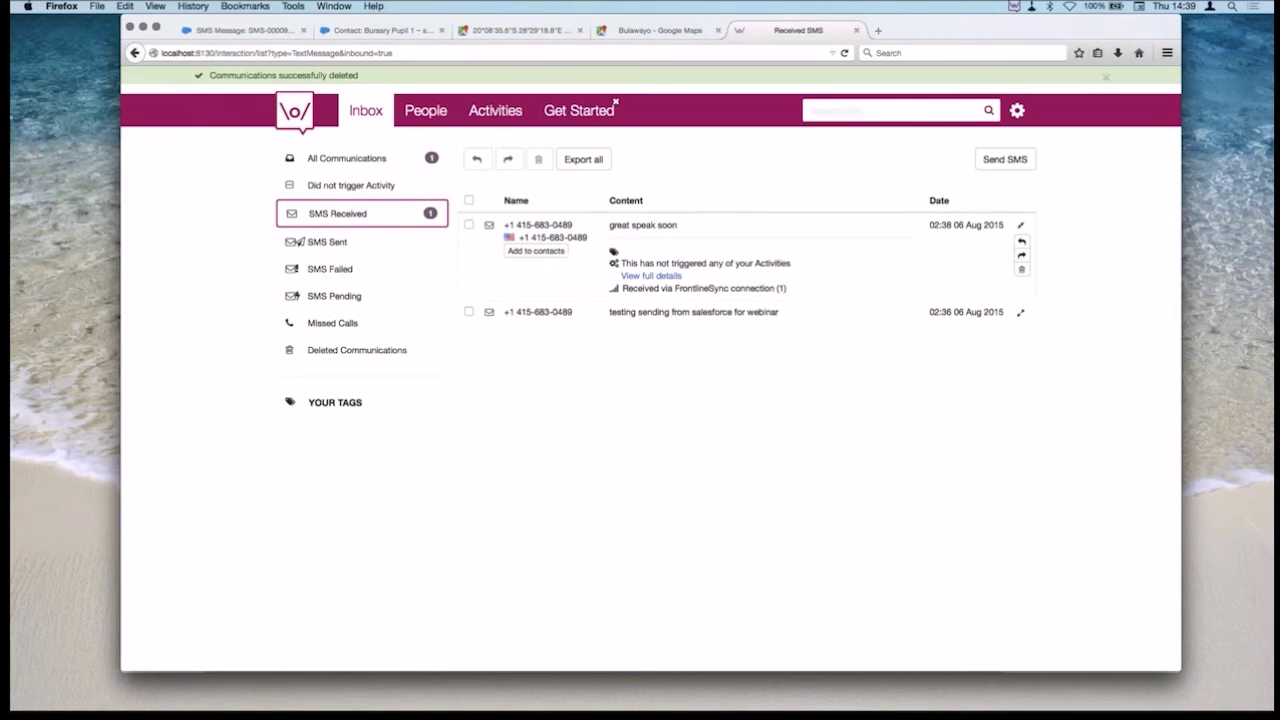
Go back to the Teacher Mentor contact in Salesforce and review the full SMS exchange in its SMS Messages list.
{"action": "left_click", "coordinate": [240, 30]}
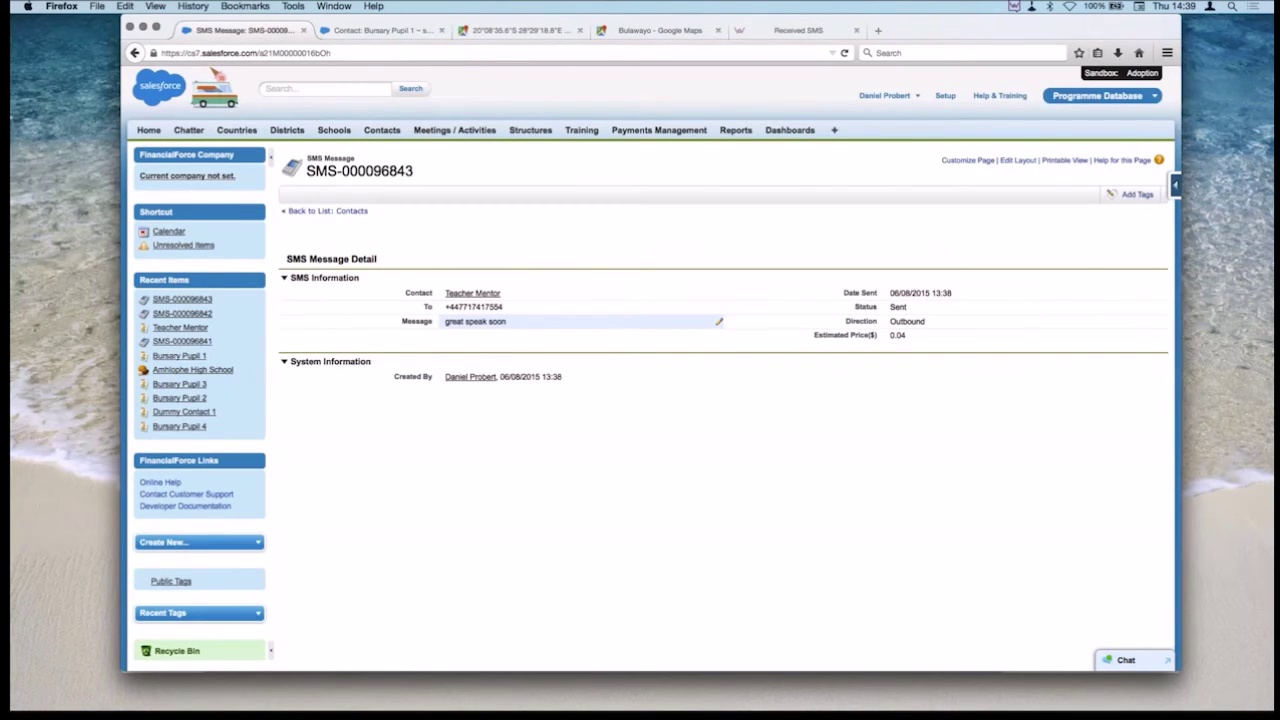
{"action": "mouse_move", "coordinate": [485, 299]}
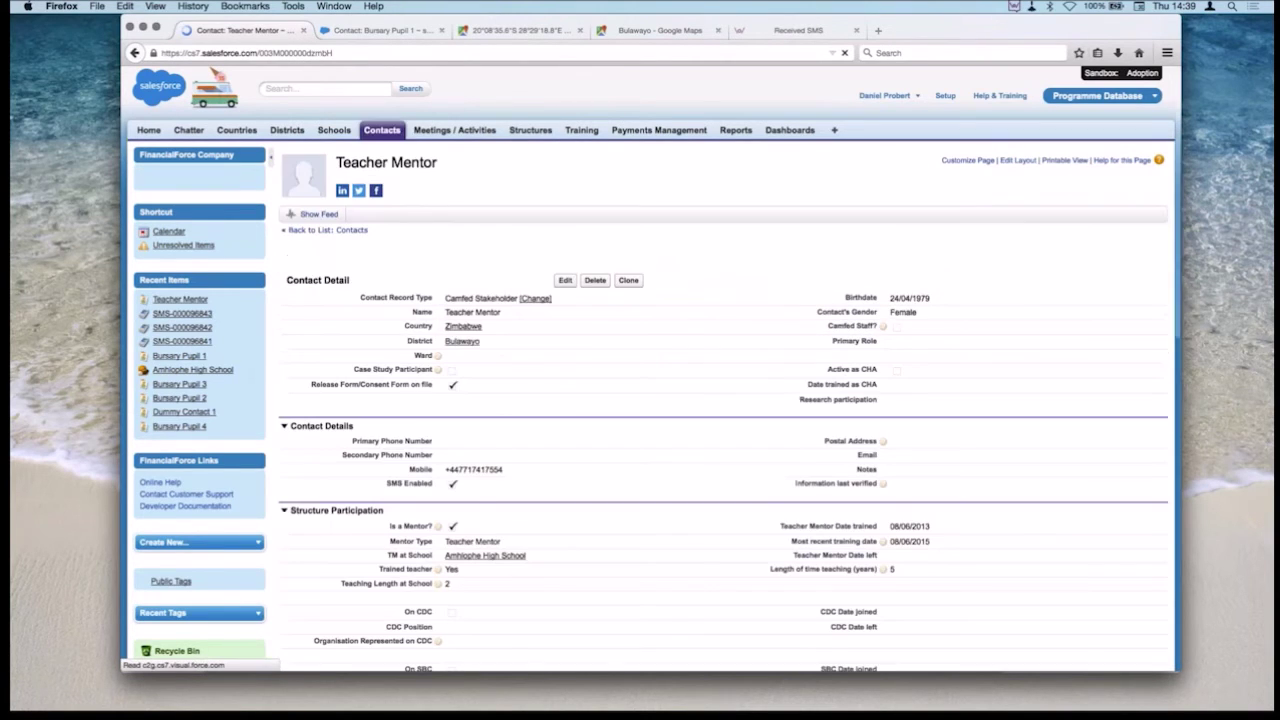
{"action": "scroll", "coordinate": [487, 305], "scroll_direction": "down", "scroll_amount": 3}
{"action": "scroll", "coordinate": [700, 400], "scroll_direction": "down", "scroll_amount": 10}
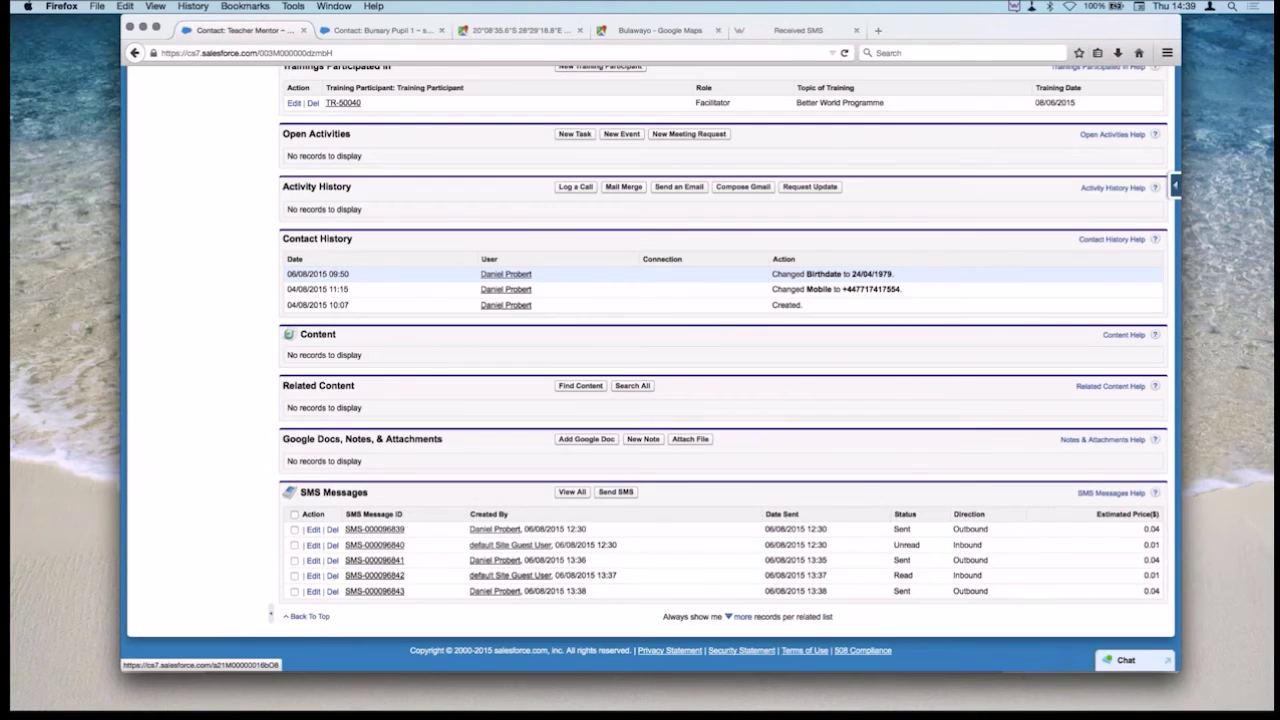
{"action": "scroll", "coordinate": [645, 400], "scroll_direction": "up", "scroll_amount": 15}
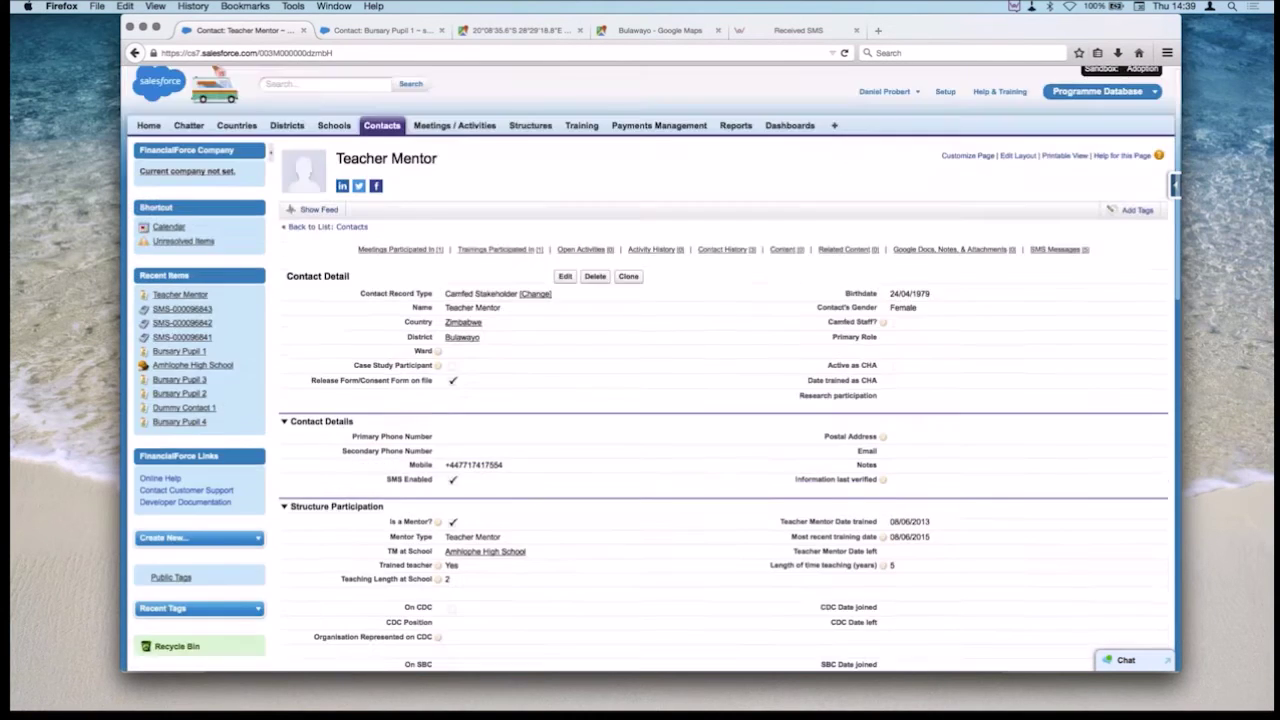
{"action": "scroll", "coordinate": [495, 300], "scroll_direction": "down", "scroll_amount": 5}
{"action": "scroll", "coordinate": [495, 300], "scroll_direction": "up", "scroll_amount": 6}
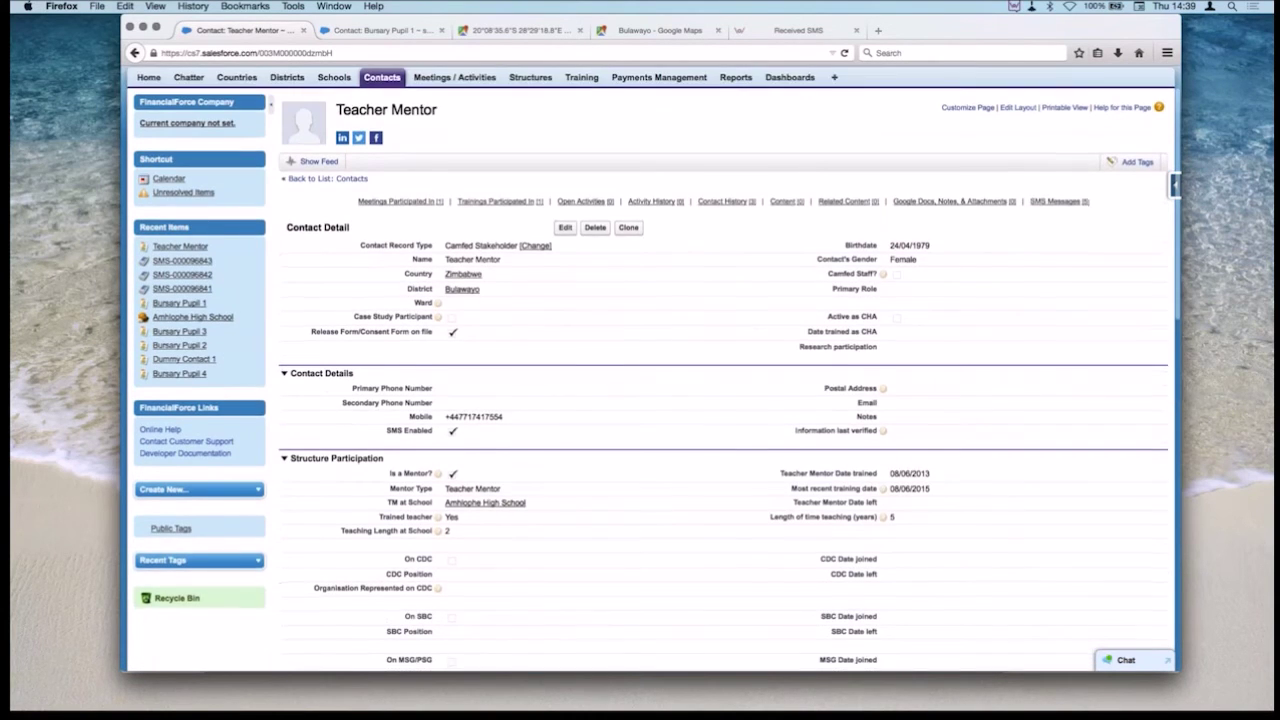
Open the Zimbabwe country record from the Teacher Mentor contact and review its details, custom links, districts, structures and content.
{"action": "scroll", "coordinate": [495, 300], "scroll_direction": "down", "scroll_amount": 3}
{"action": "left_click", "coordinate": [463, 210]}
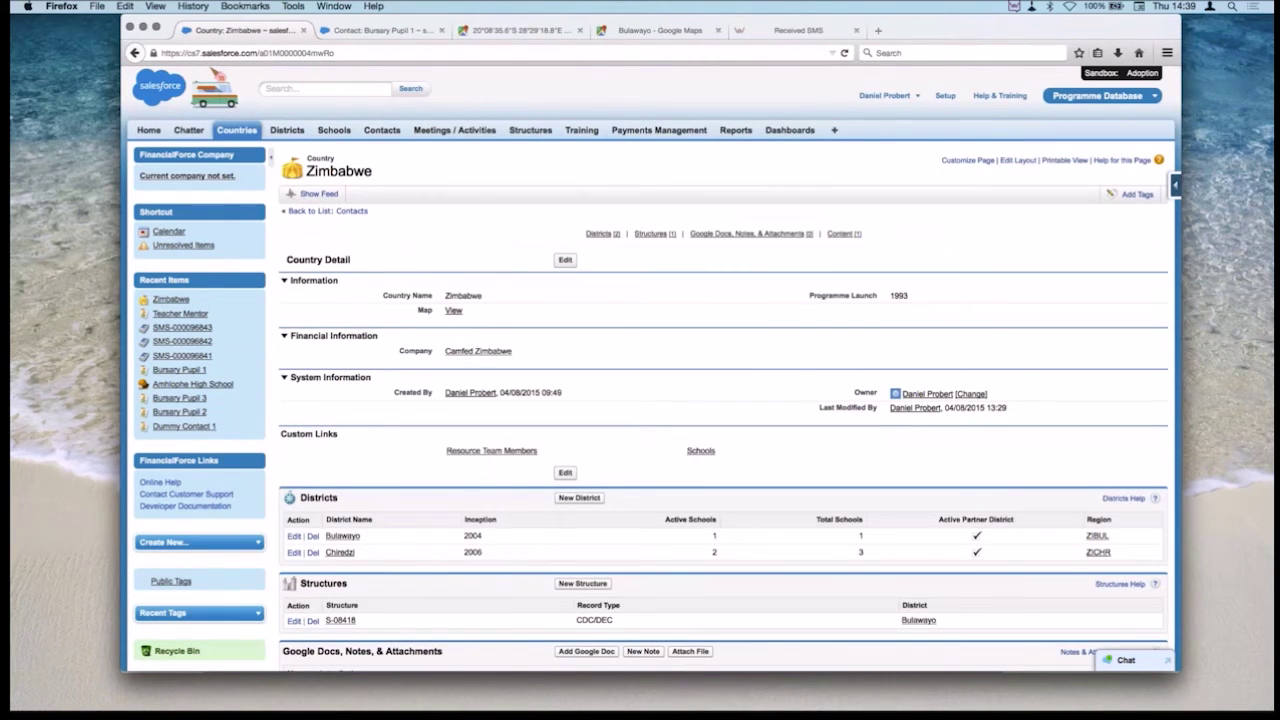
{"action": "scroll", "coordinate": [650, 370], "scroll_direction": "down", "scroll_amount": 3}
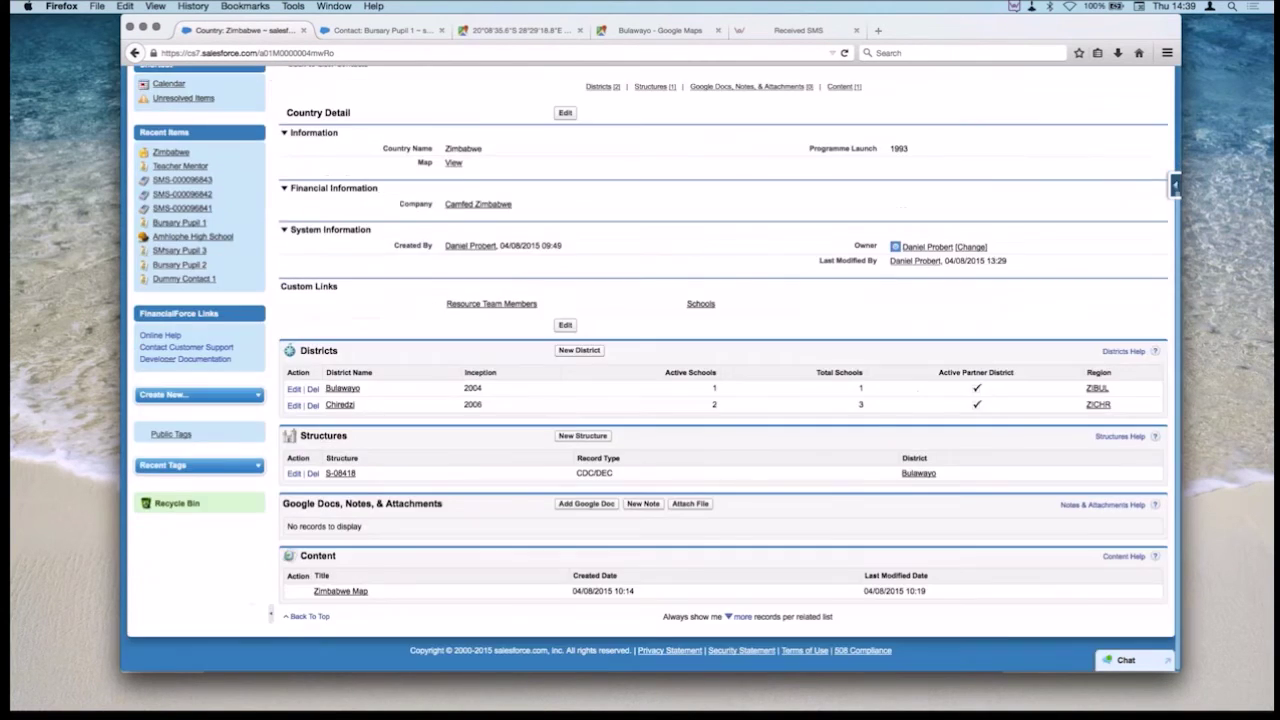
{"action": "scroll", "coordinate": [650, 370], "scroll_direction": "up", "scroll_amount": 2}
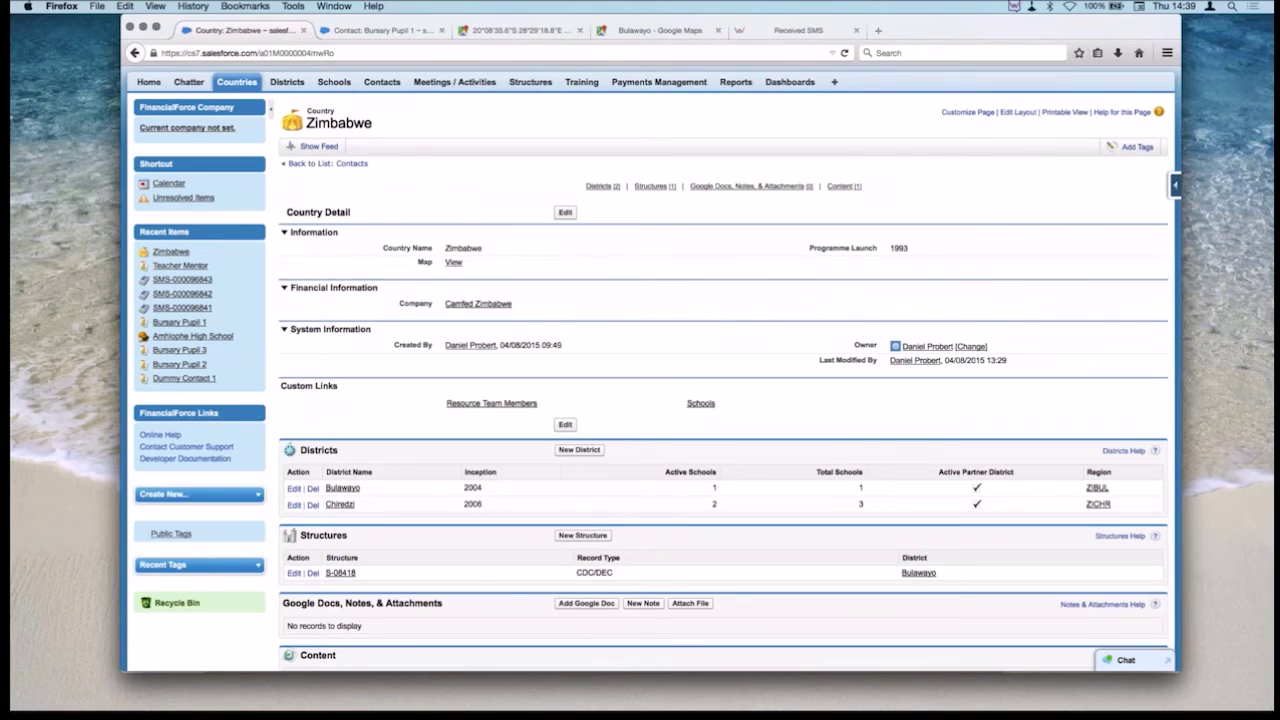
{"action": "scroll", "coordinate": [650, 400], "scroll_direction": "down", "scroll_amount": 2}
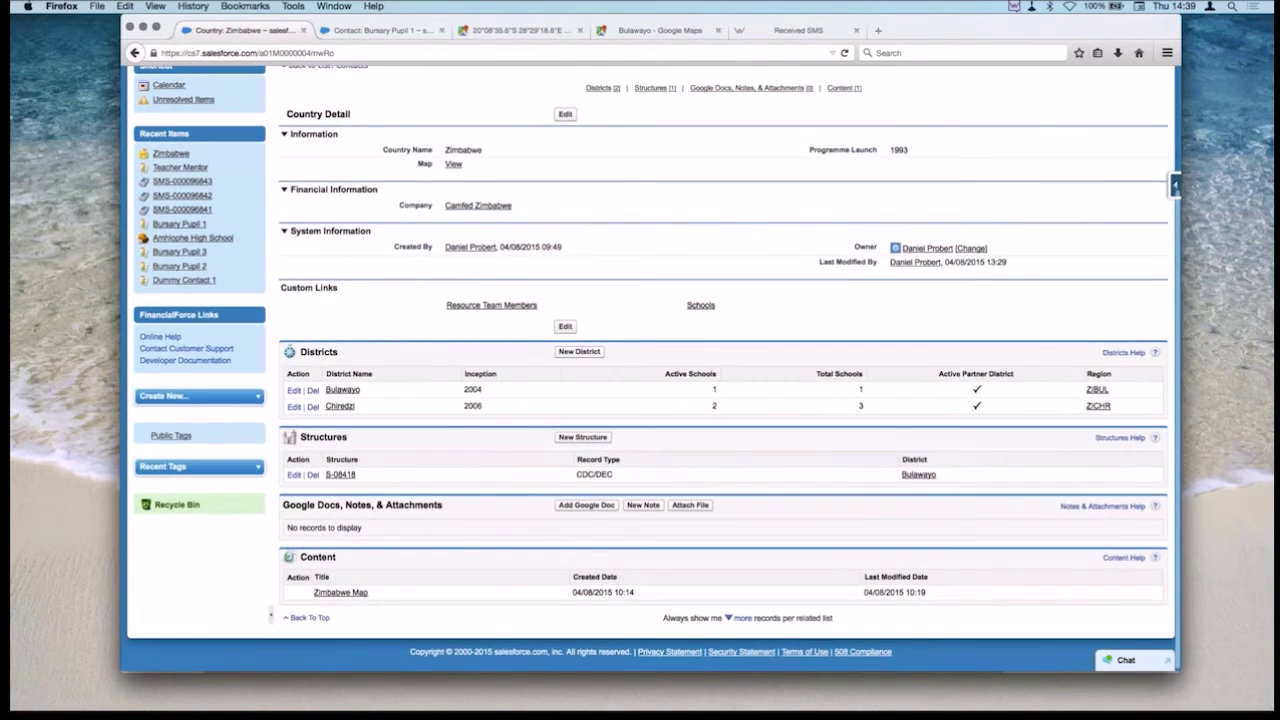
{"action": "scroll", "coordinate": [650, 400], "scroll_direction": "up", "scroll_amount": 2}
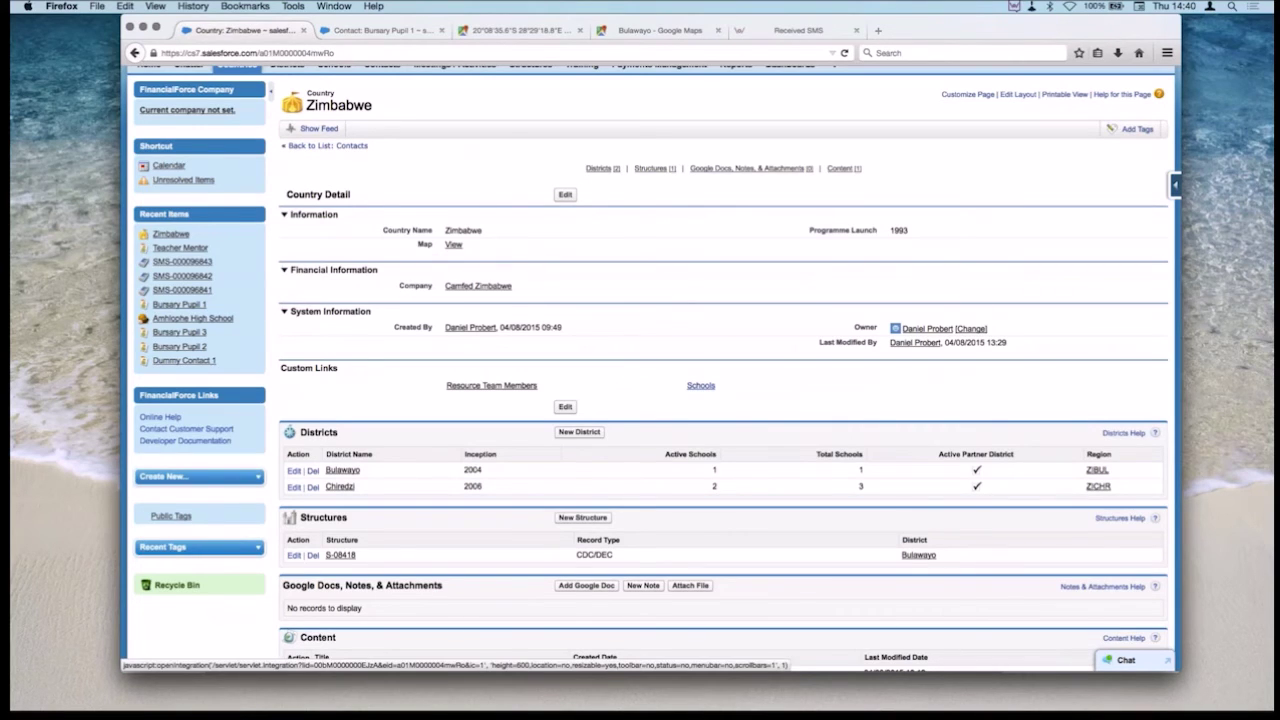
Open the Schools report linked from the Zimbabwe record and examine its schools grouped by district.
{"action": "left_click", "coordinate": [700, 385]}
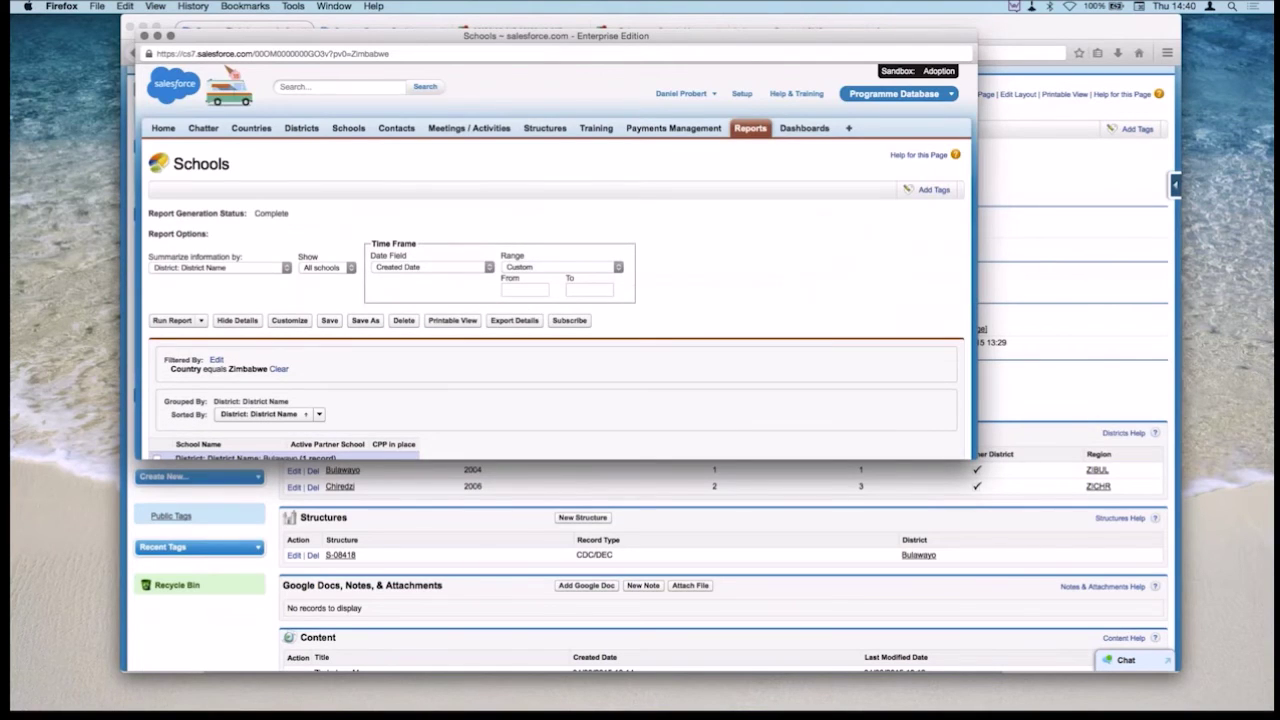
{"action": "scroll", "coordinate": [555, 260], "scroll_direction": "down", "scroll_amount": 5}
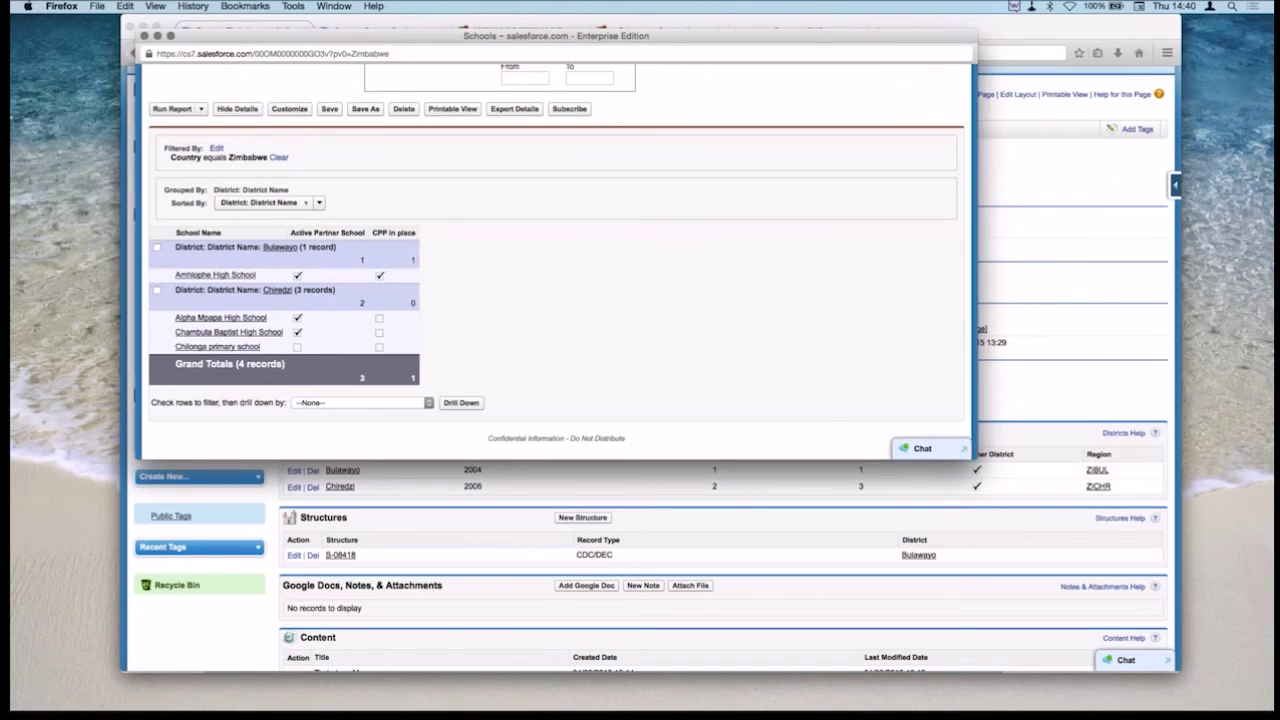
Examine the Schools report's web address, checking the base report link and its pv0=Zimbabwe parameter, and close the report window.
{"action": "scroll", "coordinate": [556, 262], "scroll_direction": "up", "scroll_amount": 3}
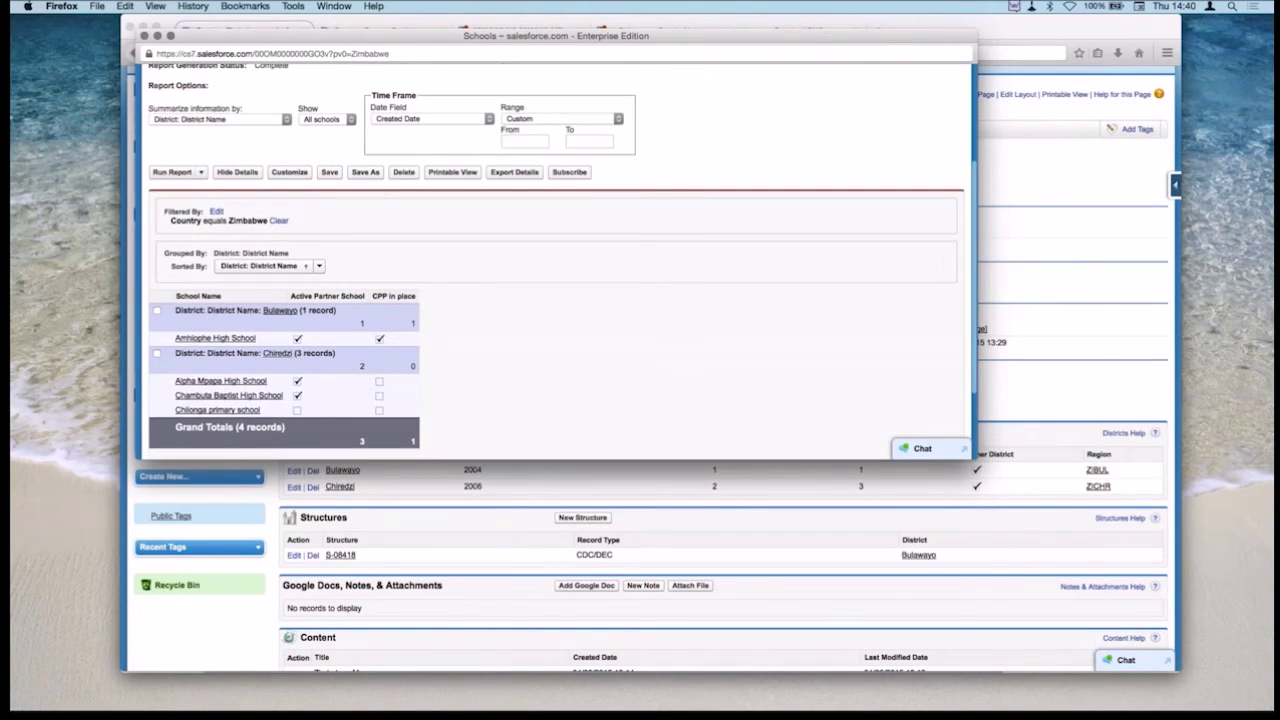
{"action": "scroll", "coordinate": [556, 262], "scroll_direction": "up", "scroll_amount": 3}
{"action": "left_click", "coordinate": [270, 53]}
{"action": "left_click_drag", "start_coordinate": [329, 53], "coordinate": [389, 53]}
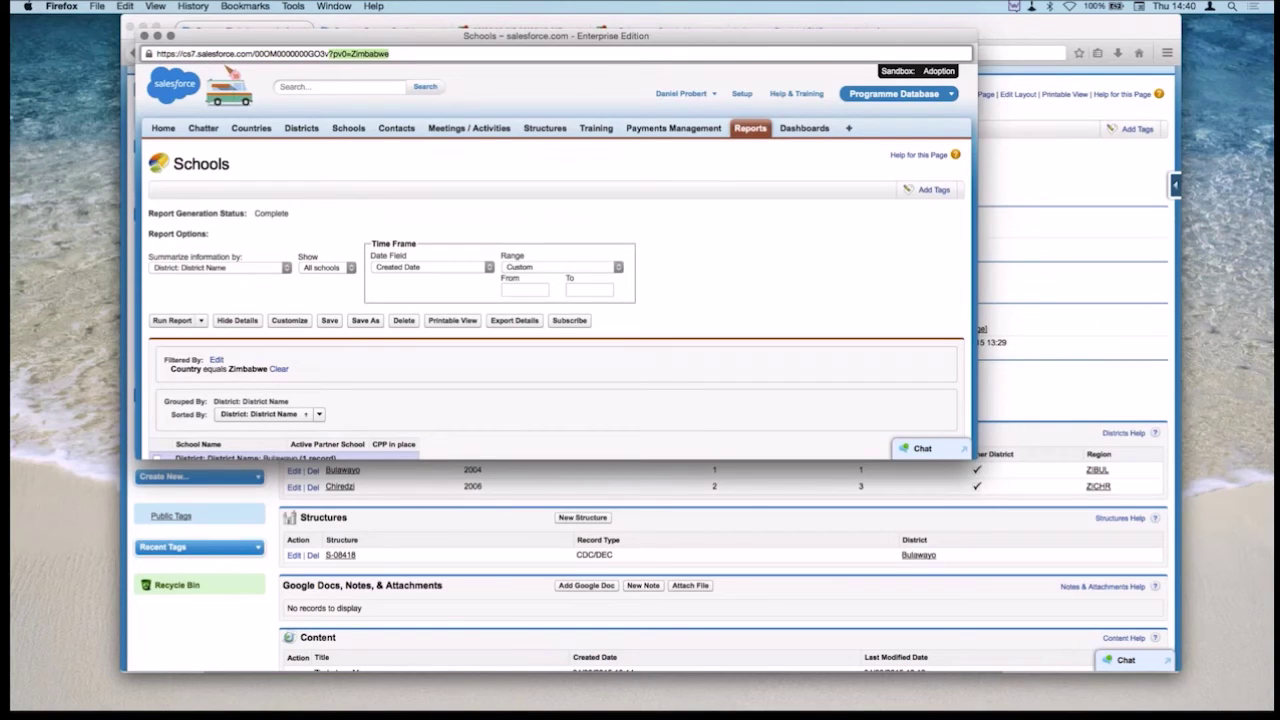
{"action": "key", "text": "Right"}
{"action": "key", "text": "shift+Home"}
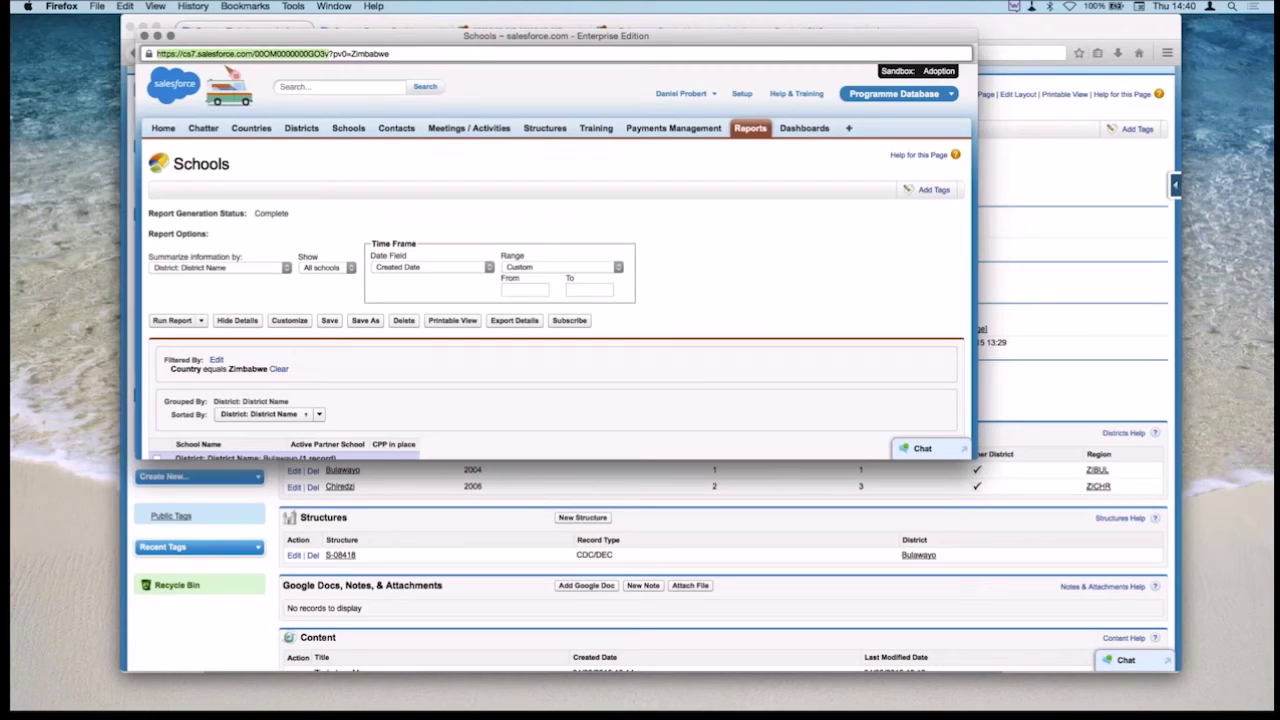
{"action": "left_click", "coordinate": [207, 53]}
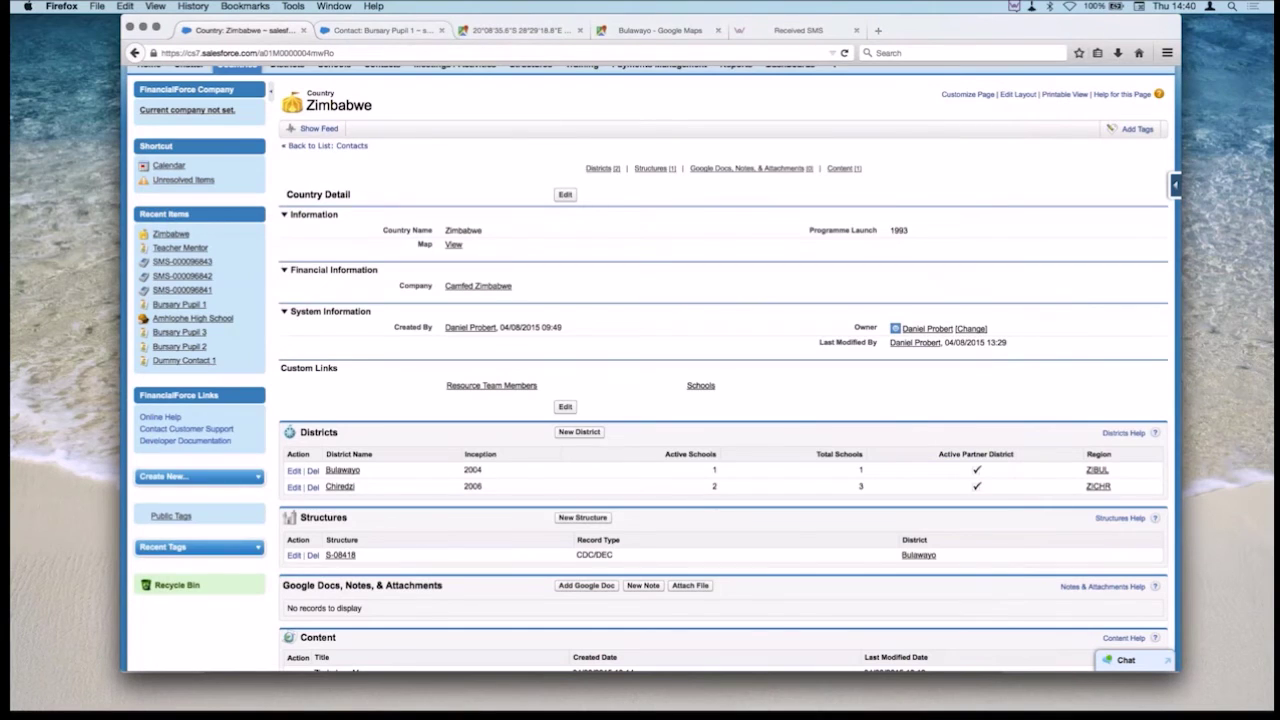
Open the Schools report from the recently viewed reports list without a country parameter.
{"action": "key", "text": "ctrl+Tab"}
{"action": "scroll", "coordinate": [656, 400], "scroll_direction": "up", "scroll_amount": 10}
{"action": "left_click", "coordinate": [735, 130]}
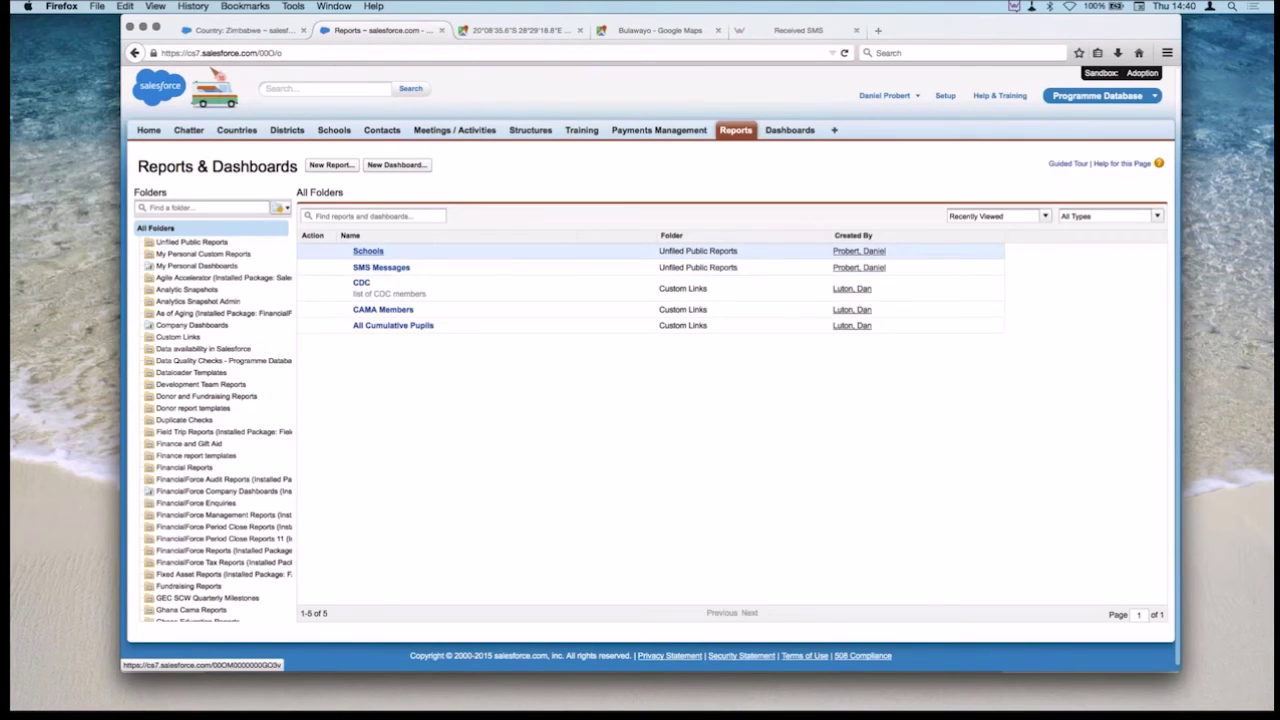
{"action": "left_click", "coordinate": [368, 251]}
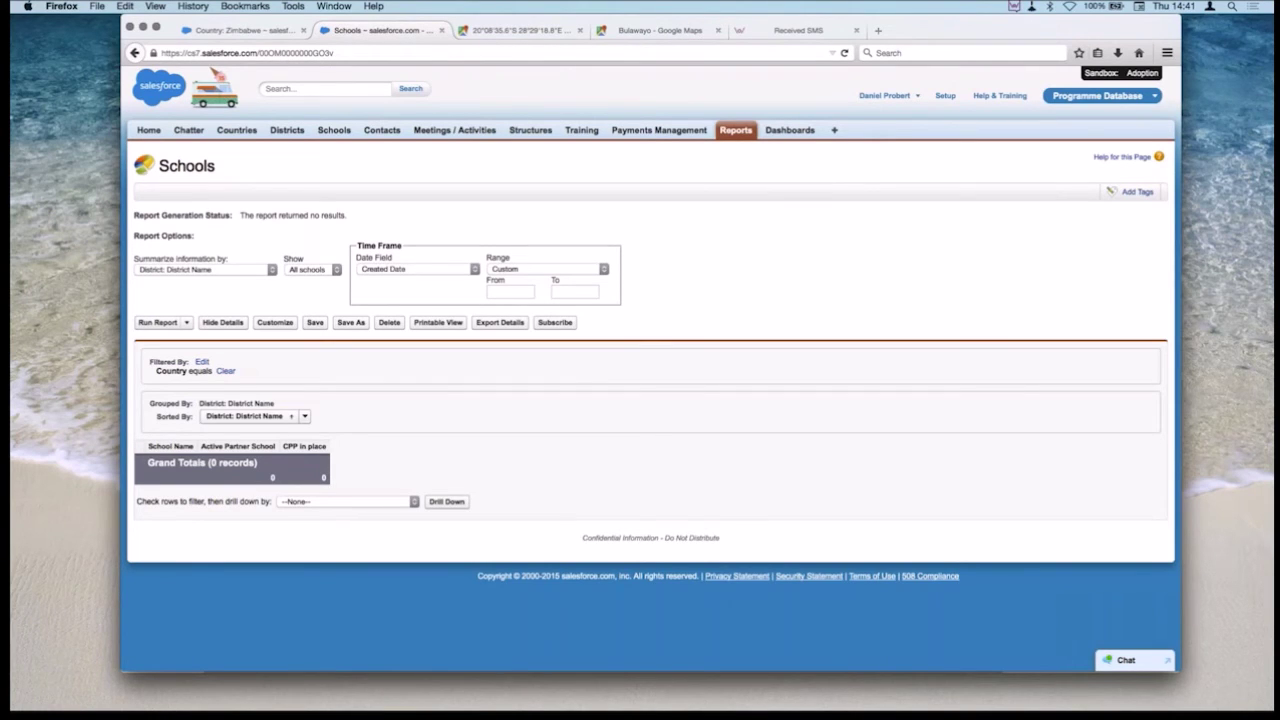
Load the Schools report for Ghana by appending ?pv0=Ghana to its web address.
{"action": "left_click", "coordinate": [245, 30]}
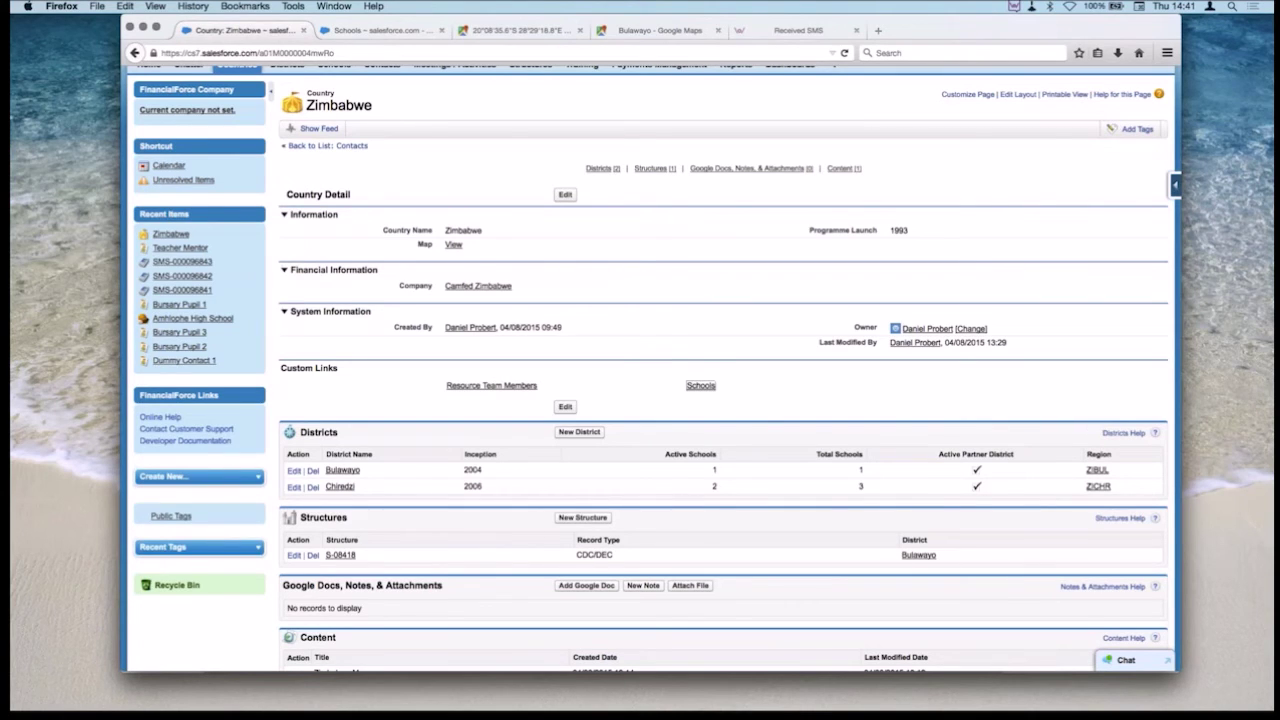
{"action": "key", "text": "ctrl+Tab"}
{"action": "left_click", "coordinate": [335, 52]}
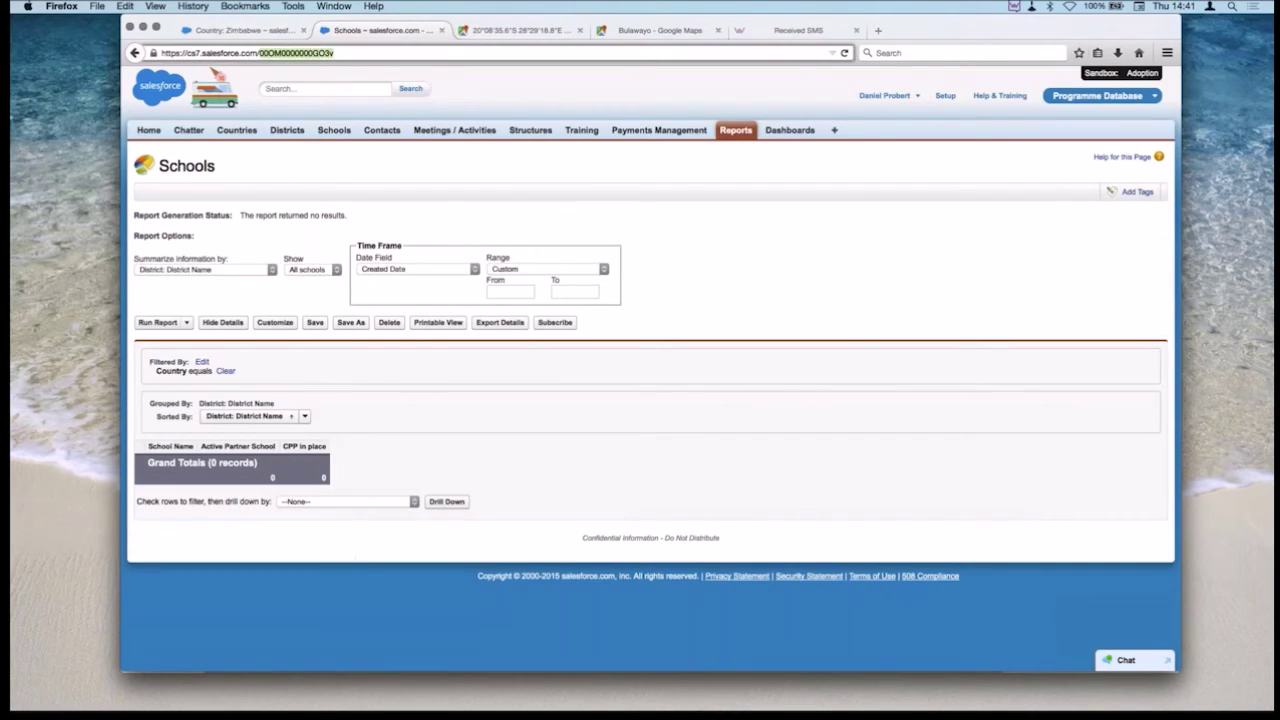
{"action": "type", "text": "?pv"}
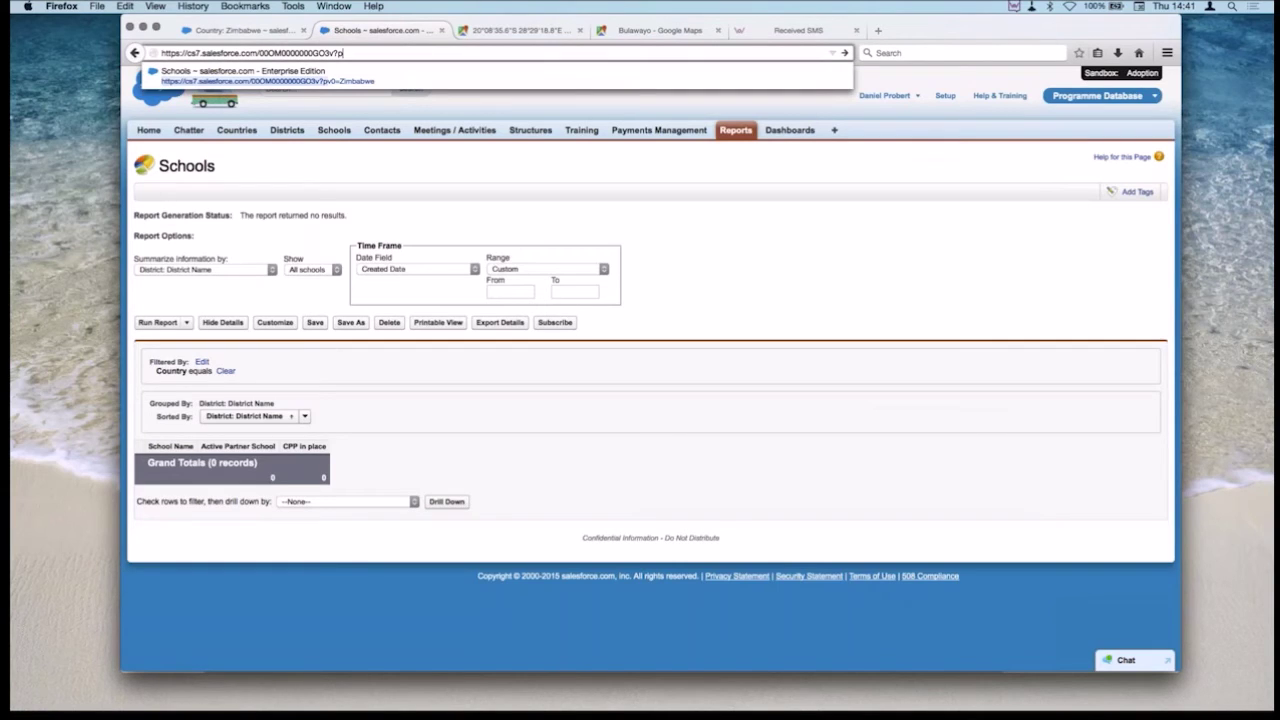
{"action": "type", "text": "0=Ghana"}
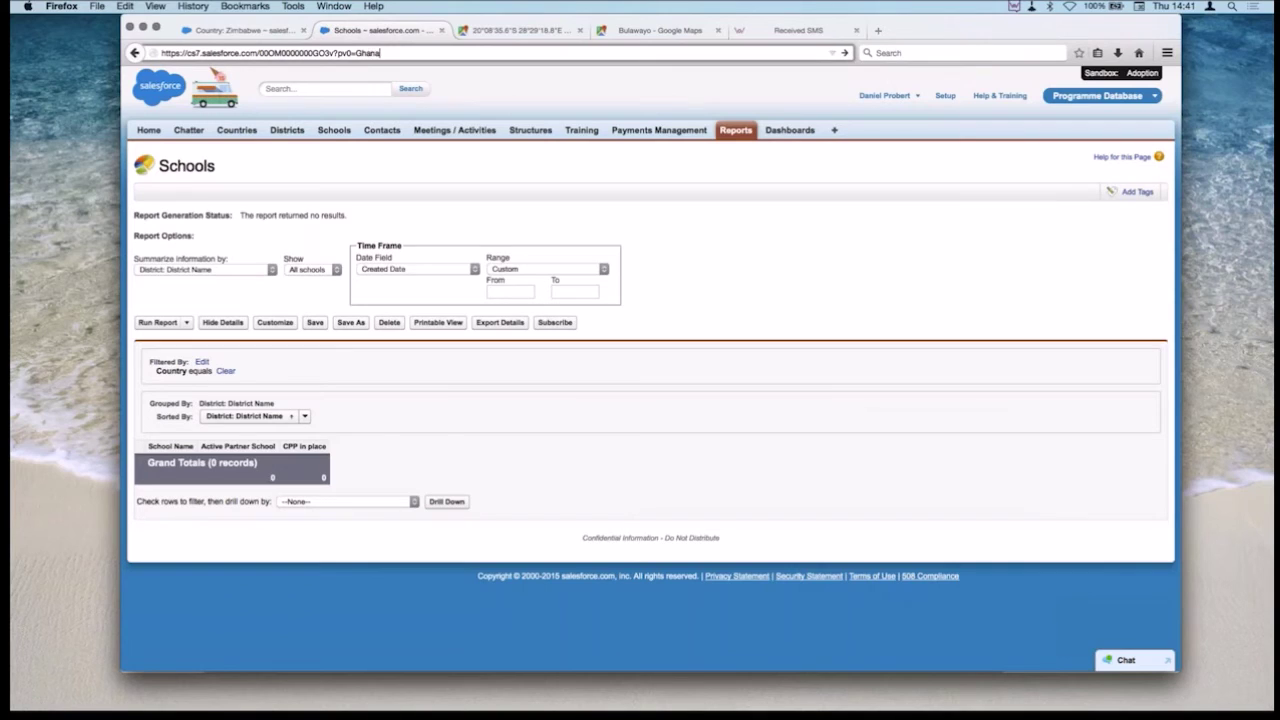
{"action": "key", "text": "Return"}
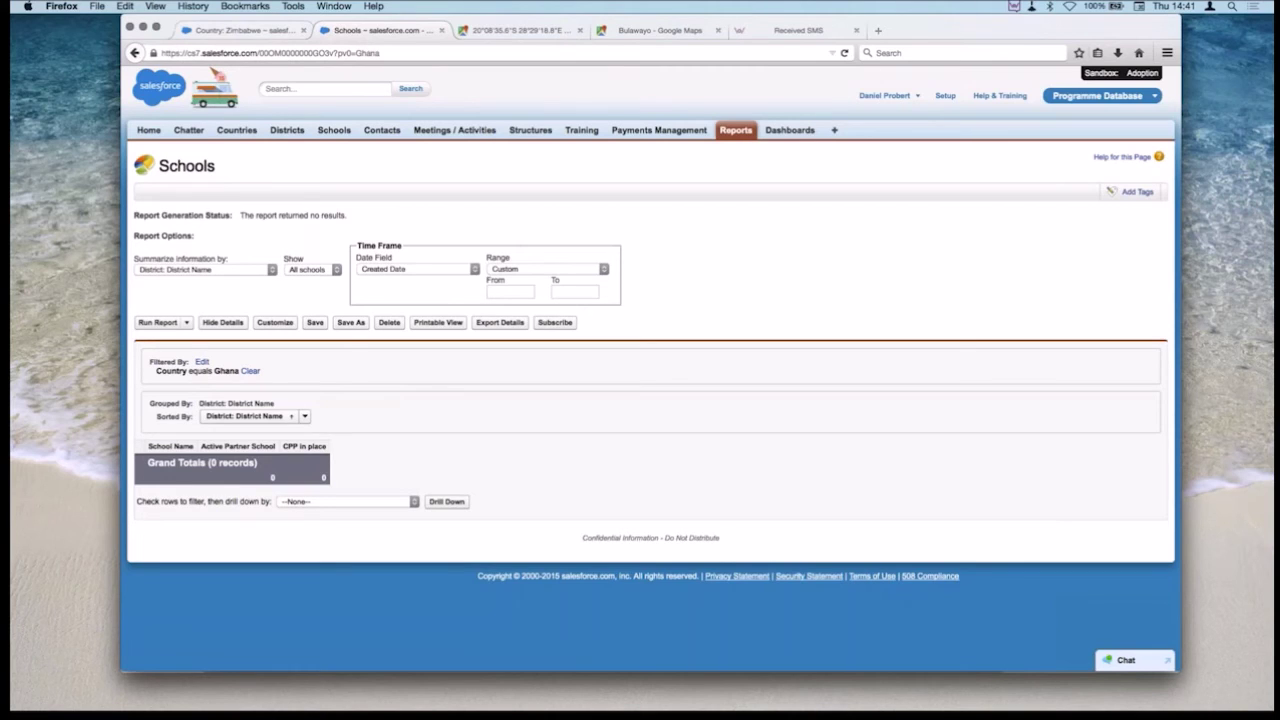
Run the Schools custom link on the Zimbabwe country record again, inspect the filtered report, and close its window.
{"action": "key", "text": "ctrl+shift+Tab"}
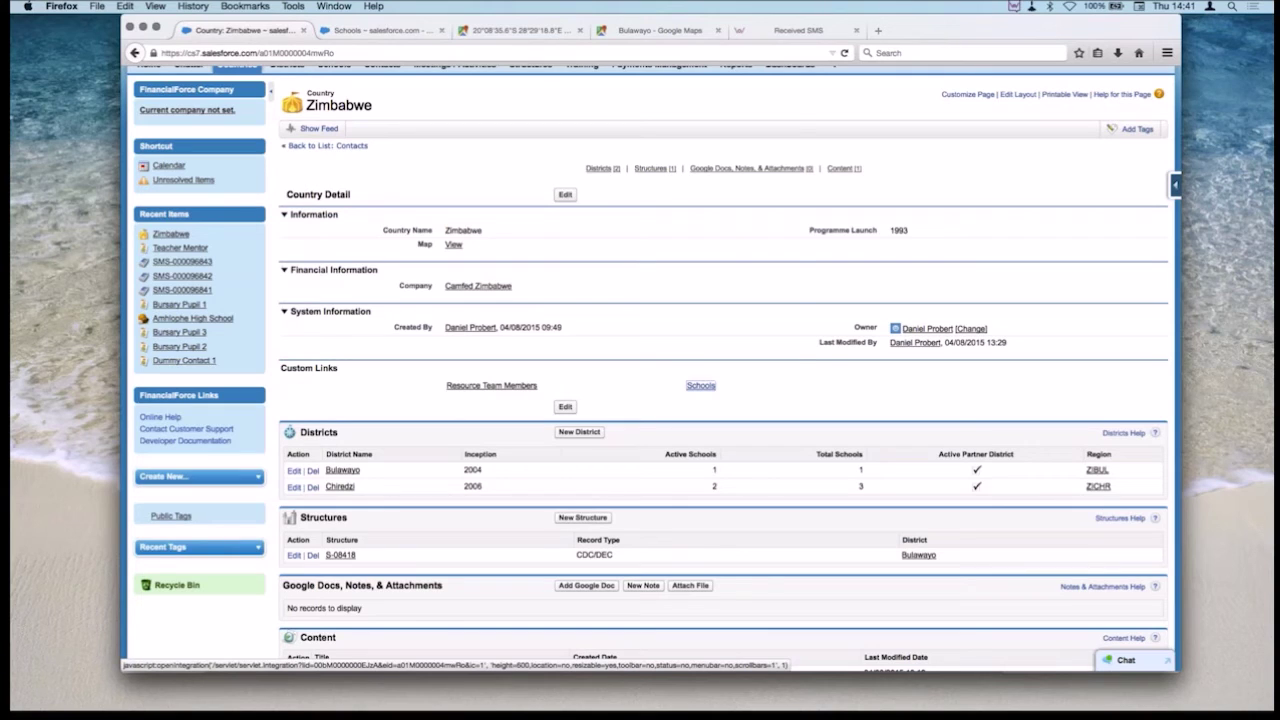
{"action": "left_click", "coordinate": [700, 385]}
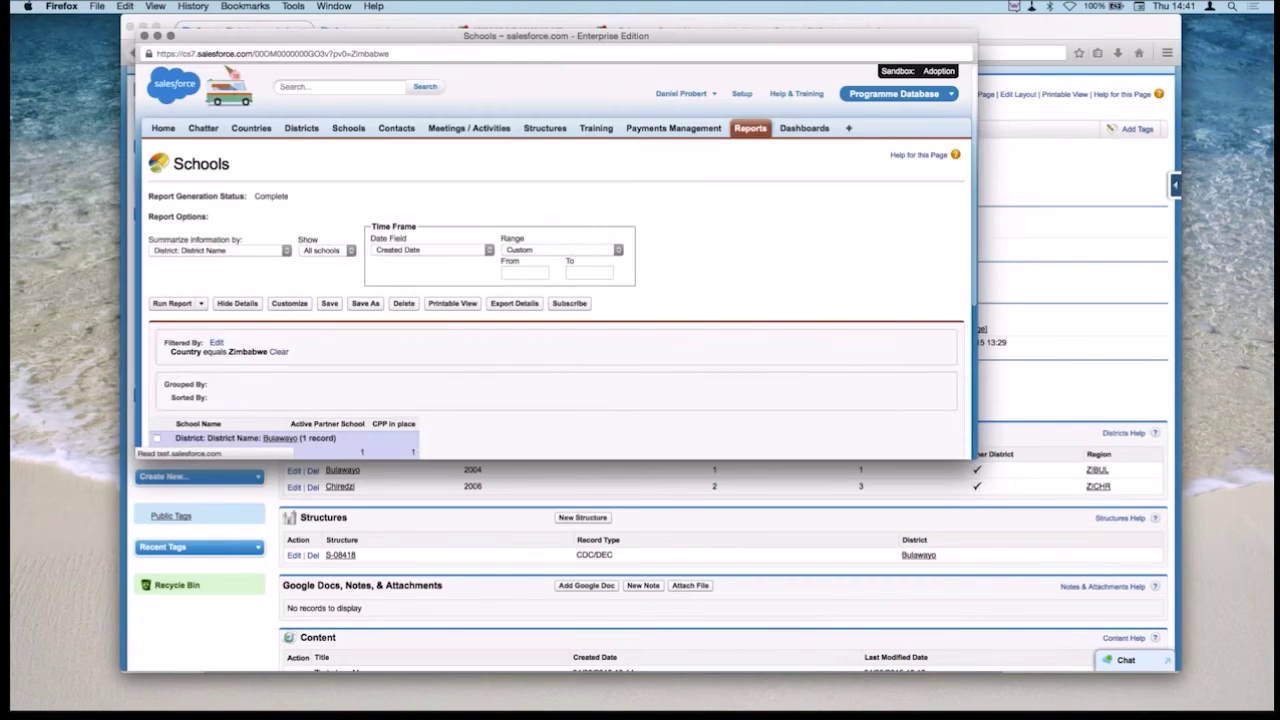
{"action": "scroll", "coordinate": [556, 300], "scroll_direction": "down", "scroll_amount": 5}
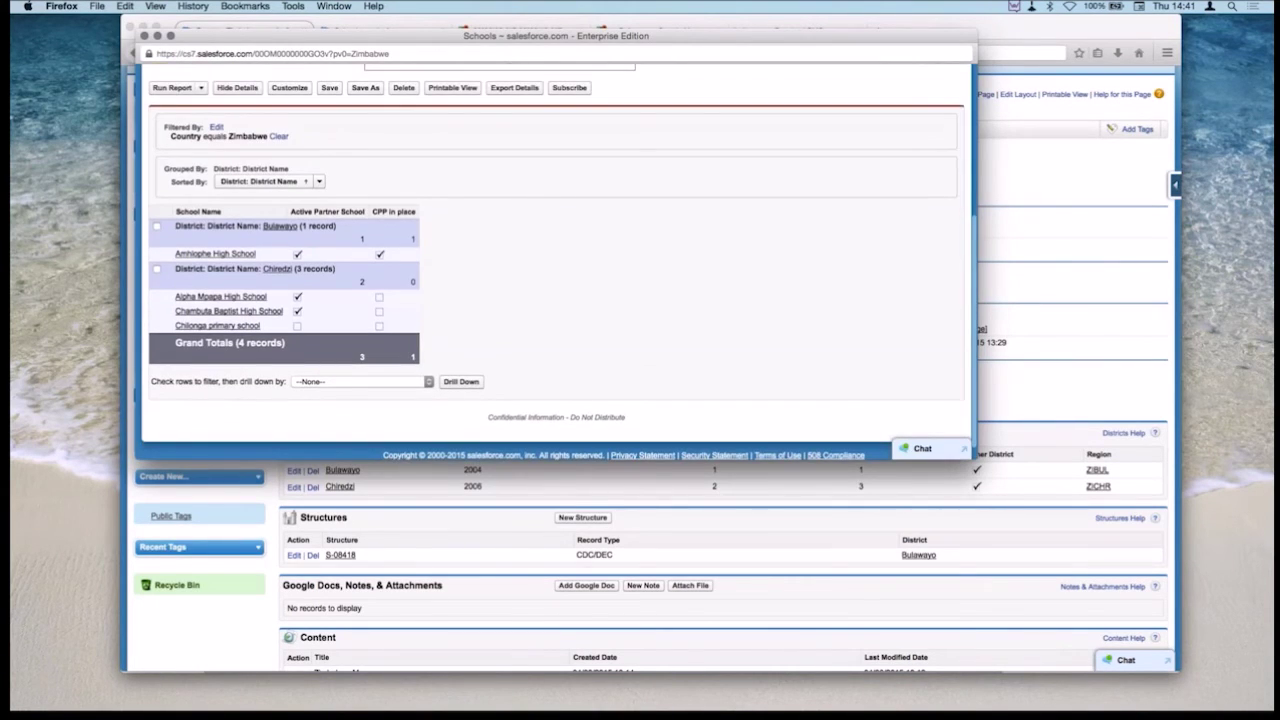
{"action": "left_click", "coordinate": [144, 35]}
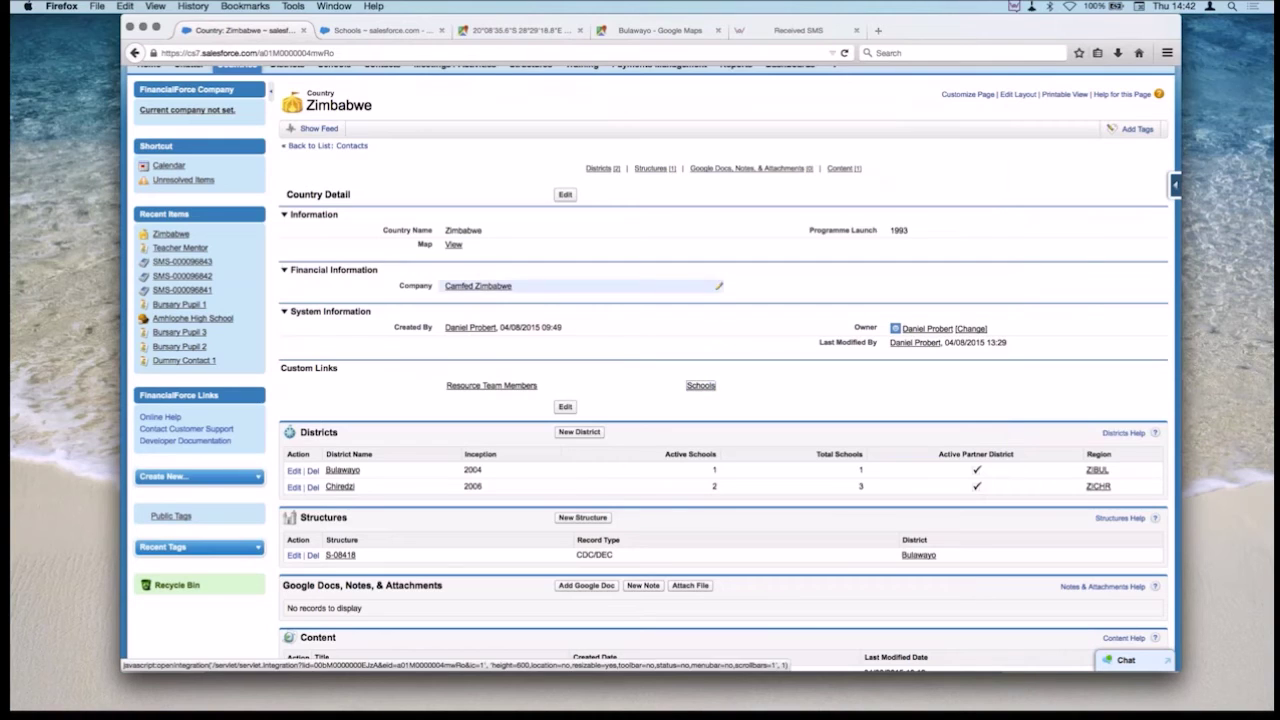
Look over the Zimbabwe record's fields, custom links and related lists again, checking back on the Ghana-filtered Schools report.
{"action": "scroll", "coordinate": [652, 368], "scroll_direction": "down", "scroll_amount": 3}
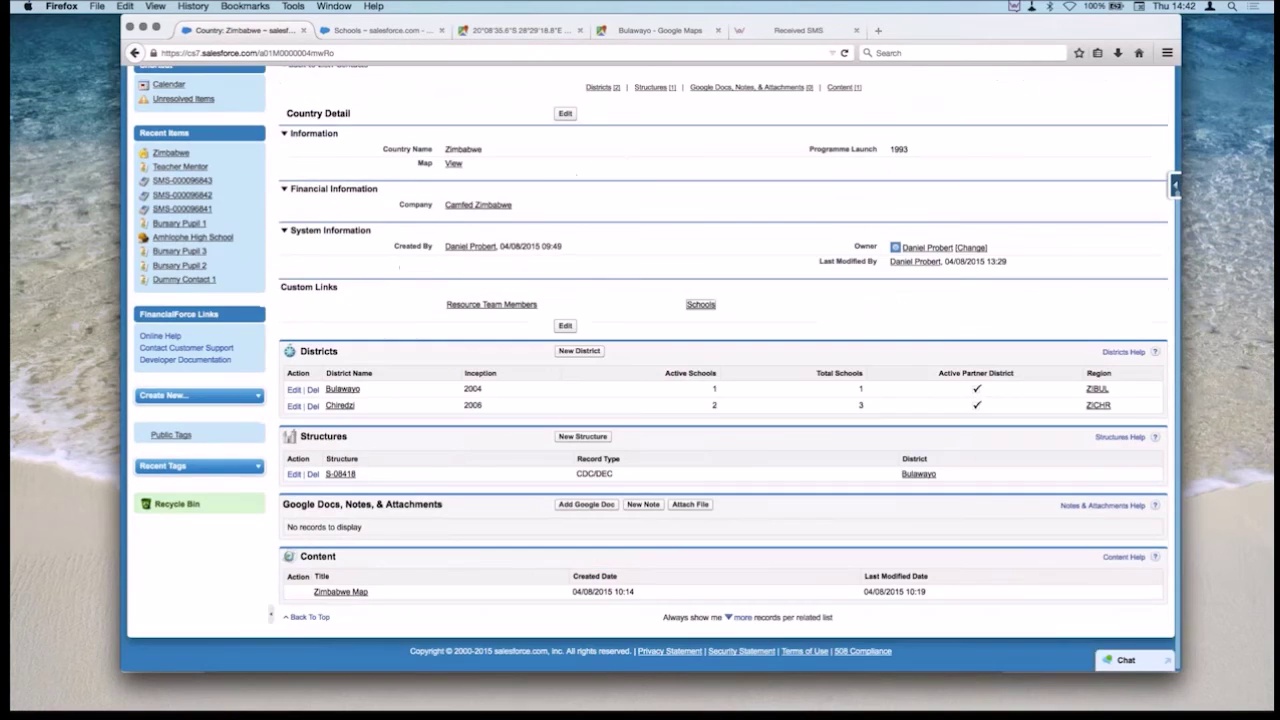
{"action": "scroll", "coordinate": [652, 368], "scroll_direction": "up", "scroll_amount": 3}
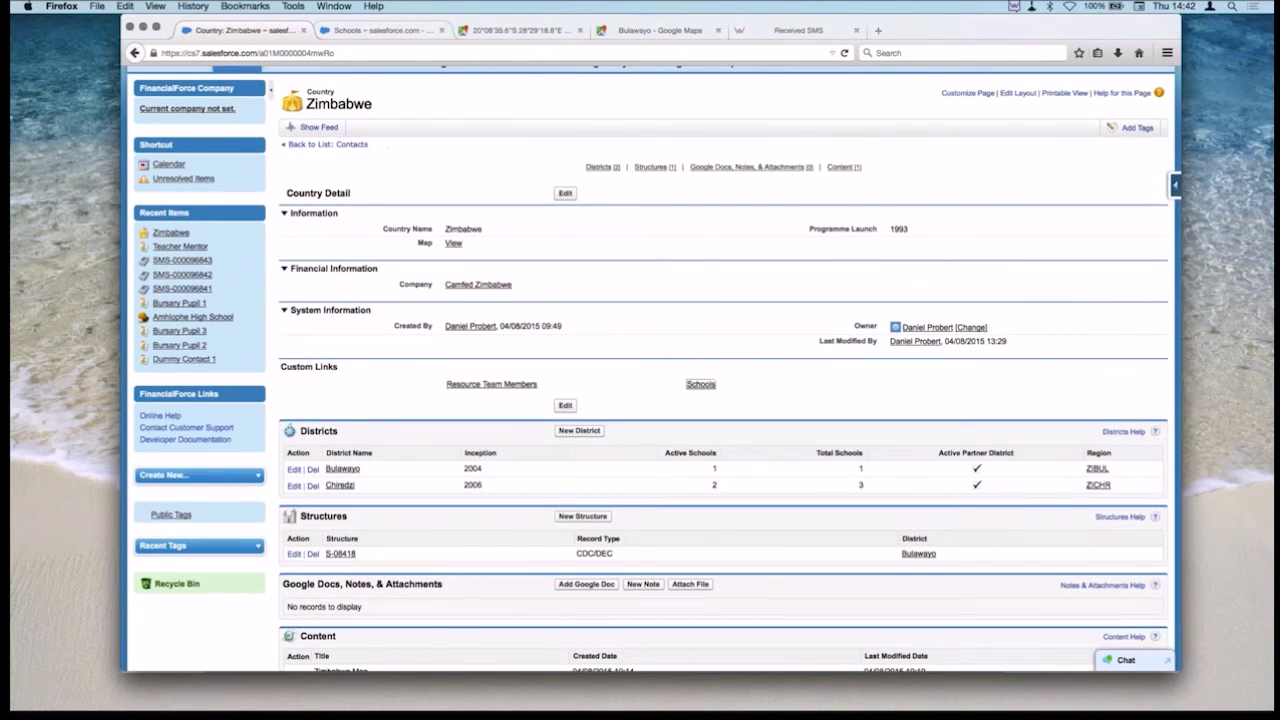
{"action": "left_click", "coordinate": [380, 30]}
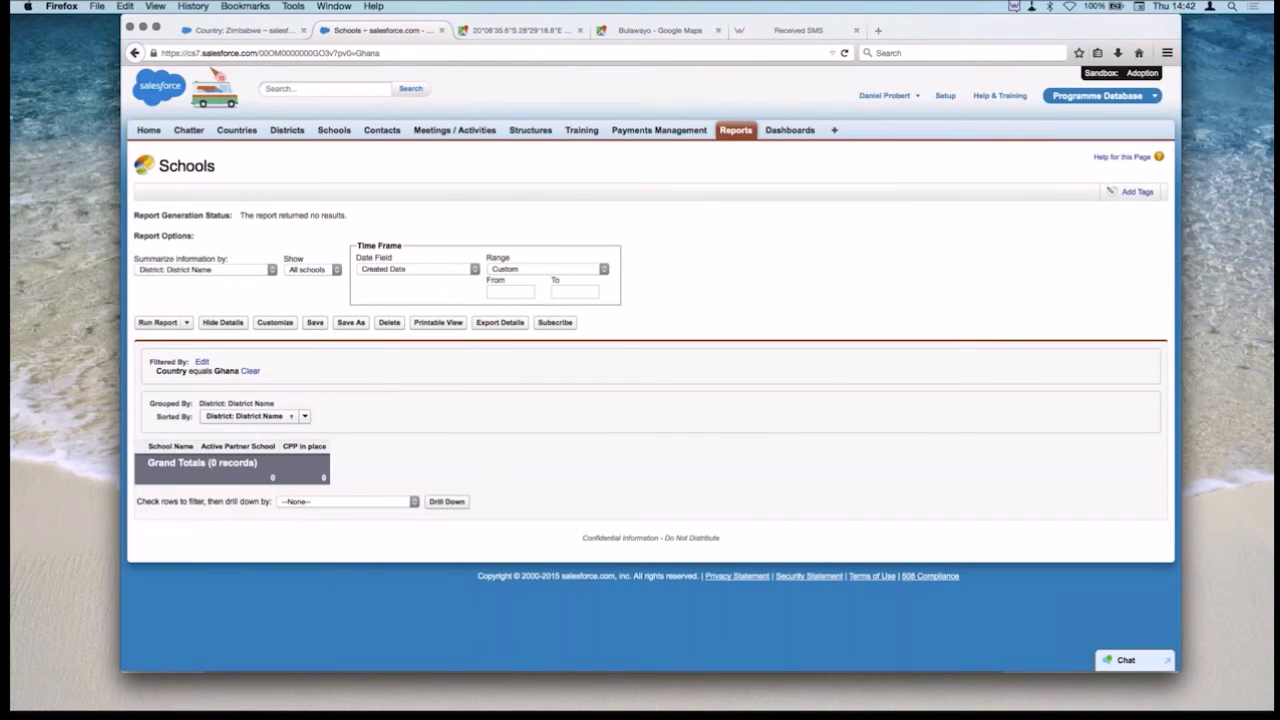
{"action": "left_click", "coordinate": [245, 30]}
{"action": "scroll", "coordinate": [652, 368], "scroll_direction": "down", "scroll_amount": 2}
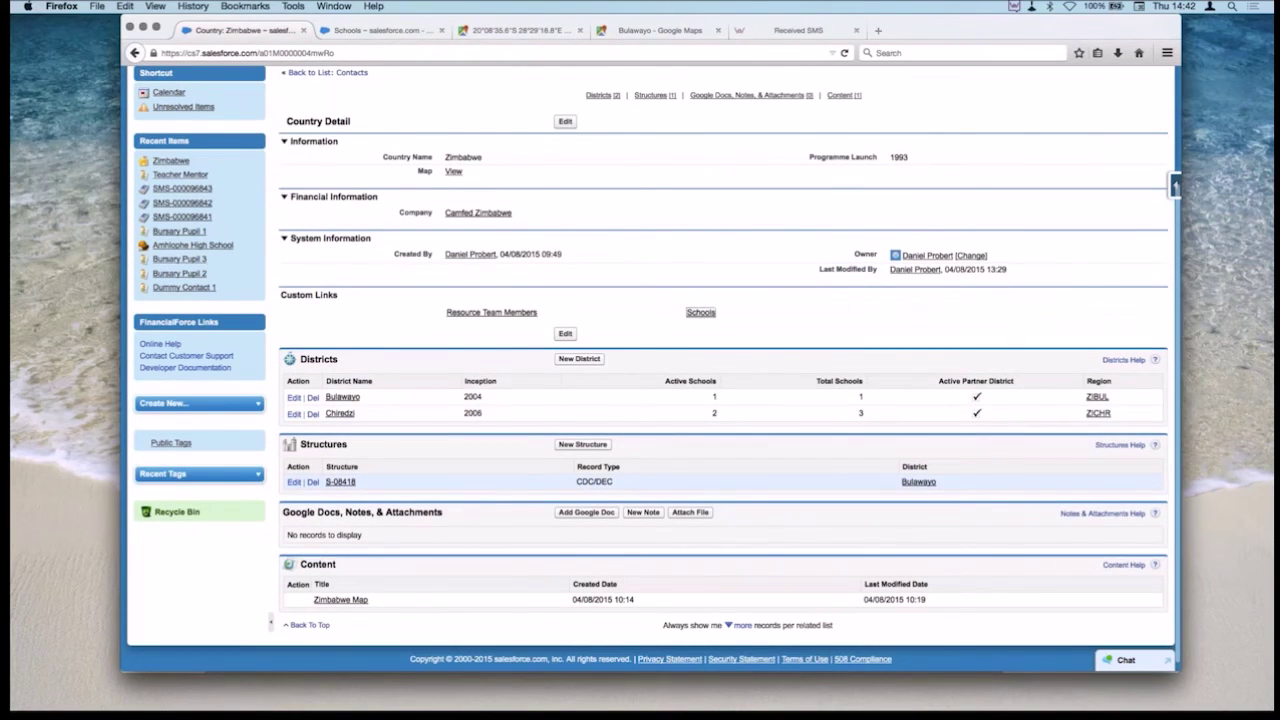
{"action": "scroll", "coordinate": [652, 368], "scroll_direction": "up", "scroll_amount": 4}
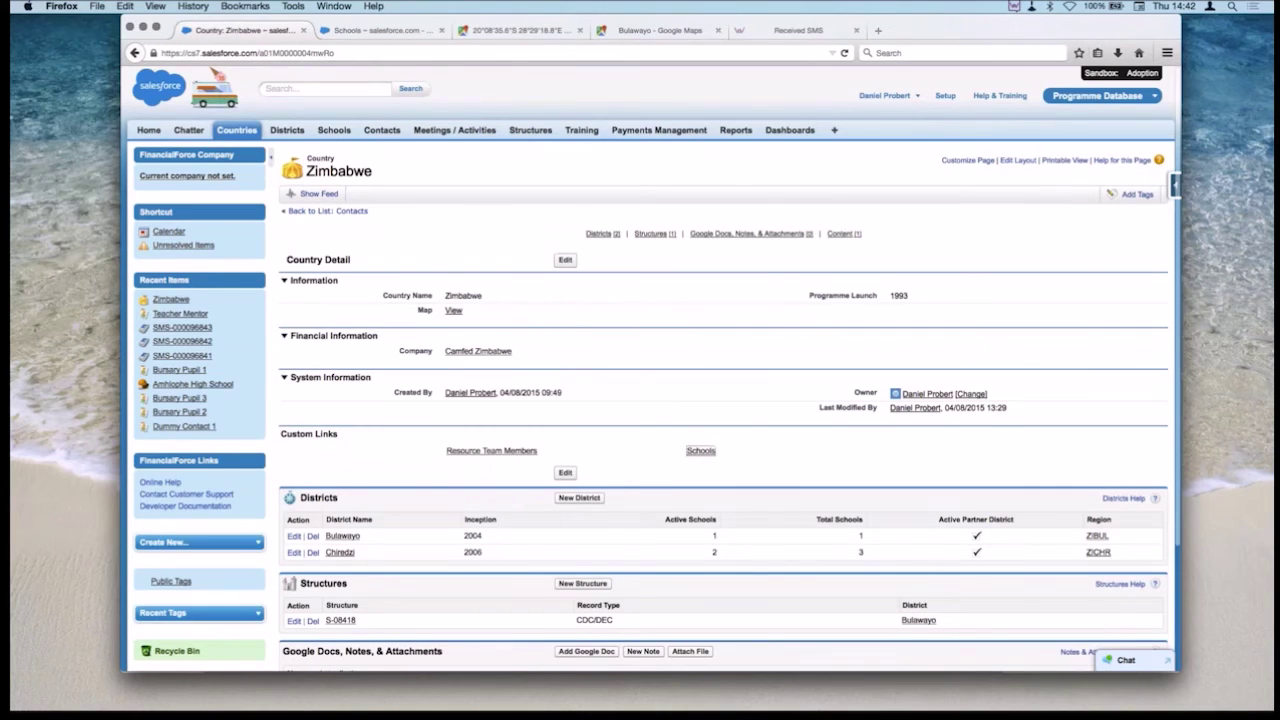
{"action": "scroll", "coordinate": [600, 219], "scroll_direction": "down", "scroll_amount": 3}
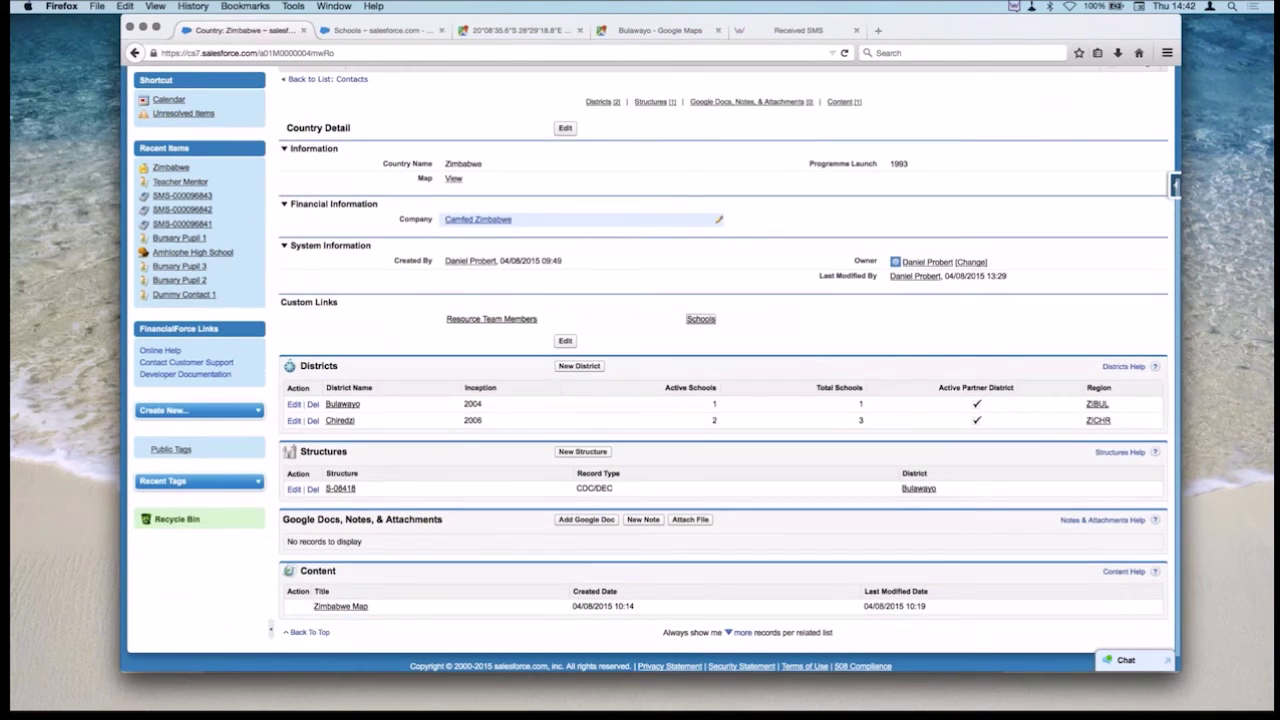
{"action": "scroll", "coordinate": [600, 219], "scroll_direction": "up", "scroll_amount": 3}
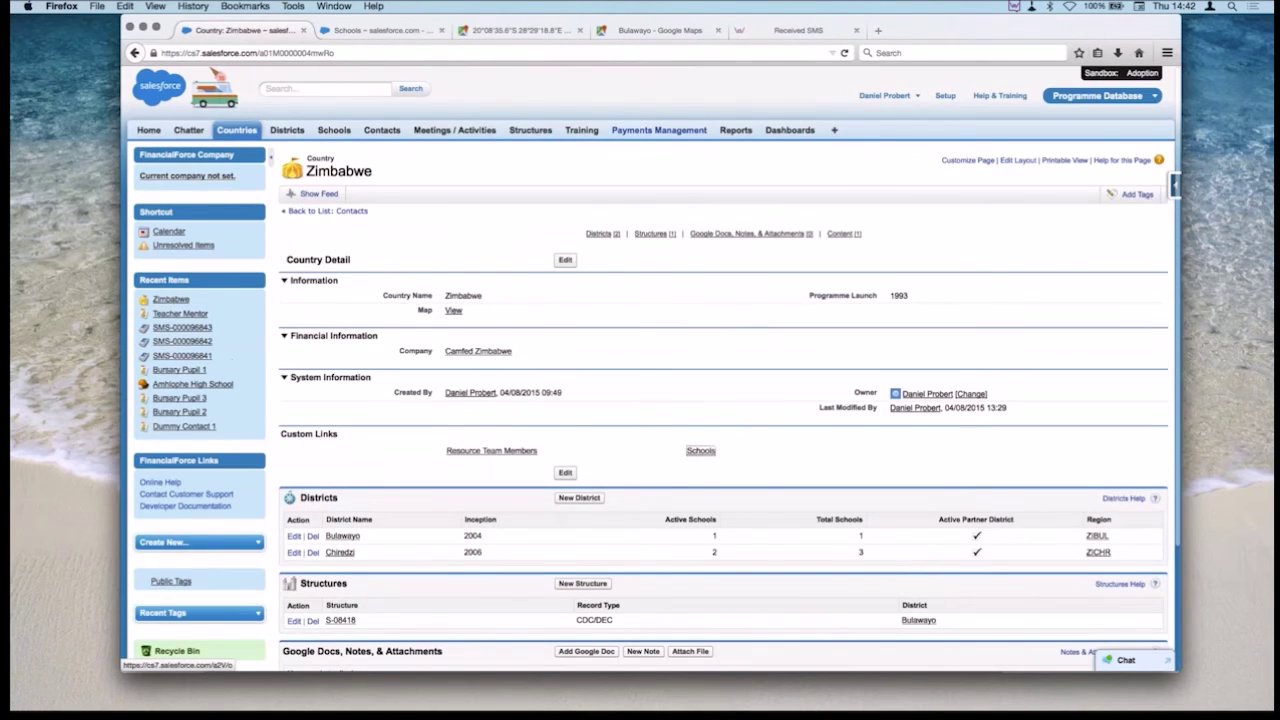
Show the Zimbabwe view of Payments Management and open the 2015 Term 1 record for Bulawayo.
{"action": "left_click", "coordinate": [700, 450]}
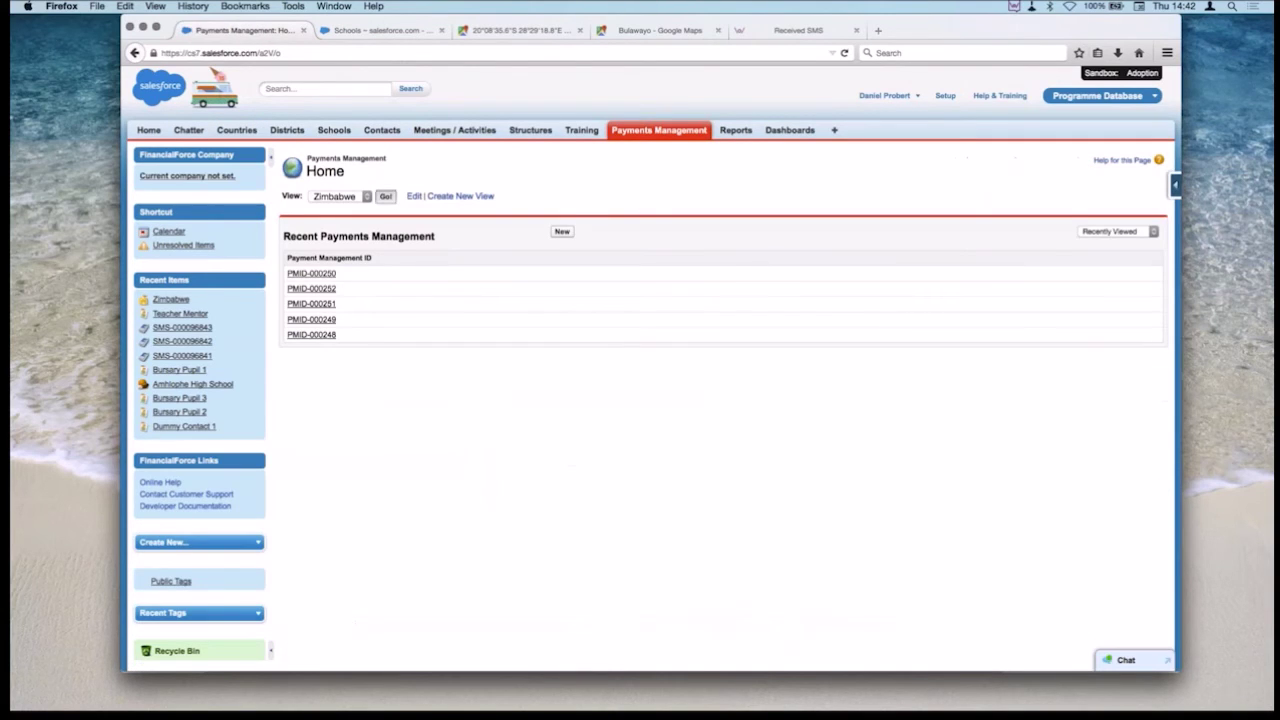
{"action": "left_click", "coordinate": [385, 196]}
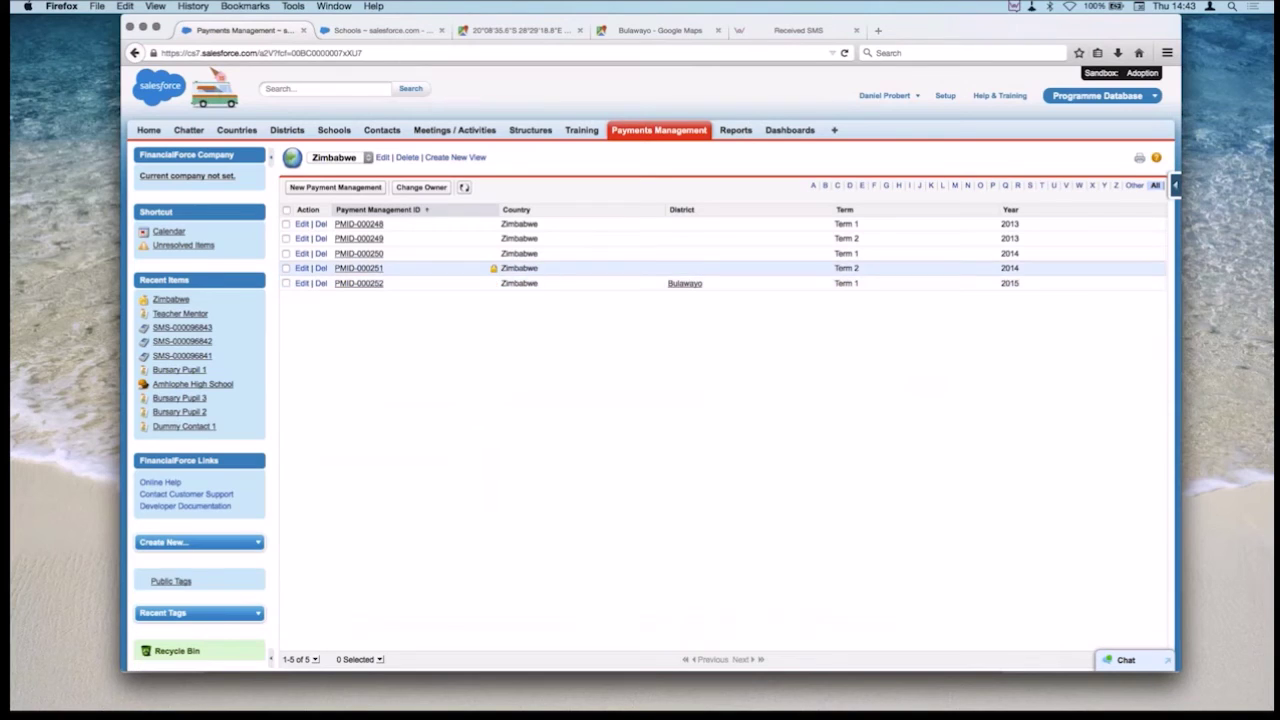
{"action": "left_click", "coordinate": [358, 283]}
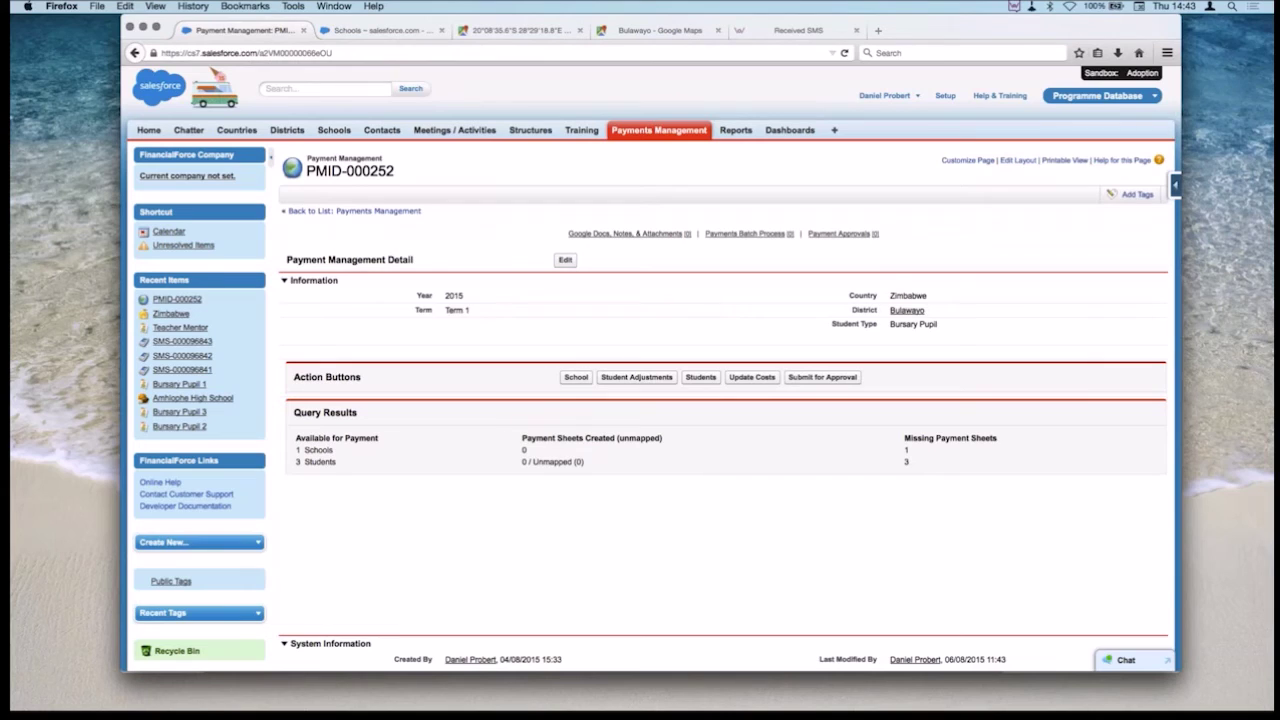
Try to save the Bulawayo payment management record with its year set to 2014, and discard the edit.
{"action": "double_click", "coordinate": [460, 296]}
{"action": "left_click", "coordinate": [470, 297]}
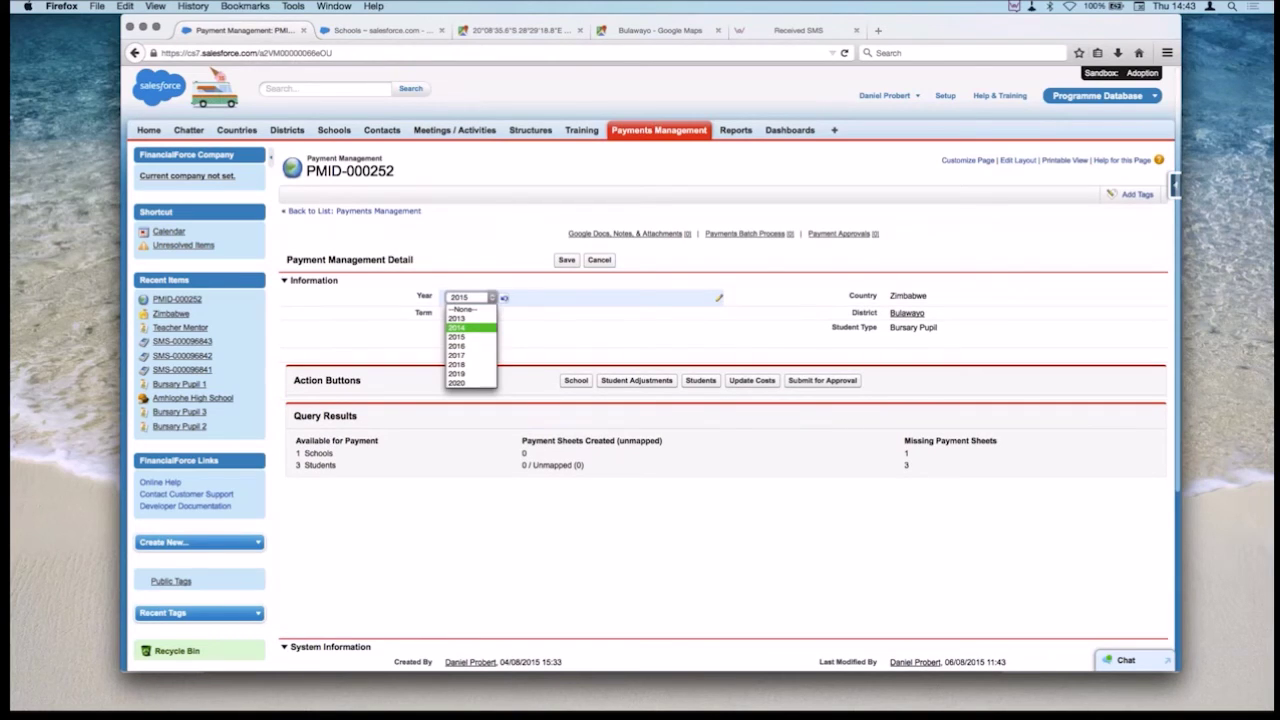
{"action": "left_click", "coordinate": [470, 327]}
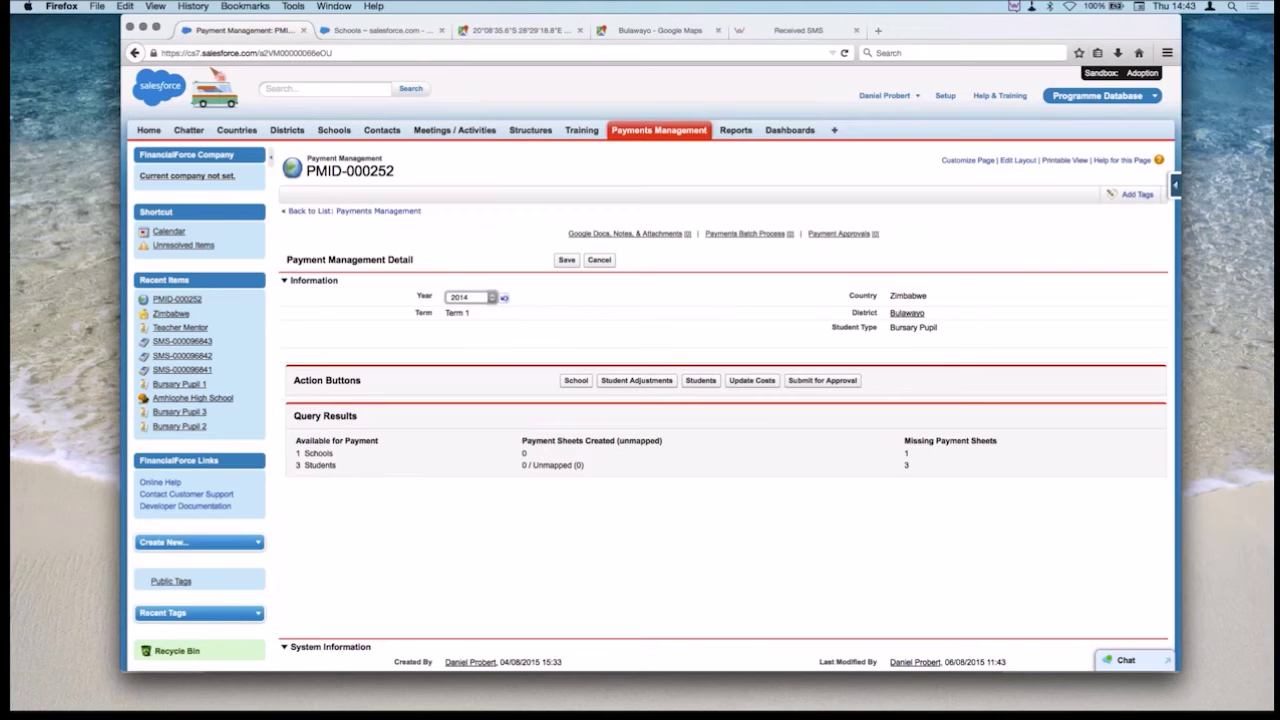
{"action": "key", "text": "Return"}
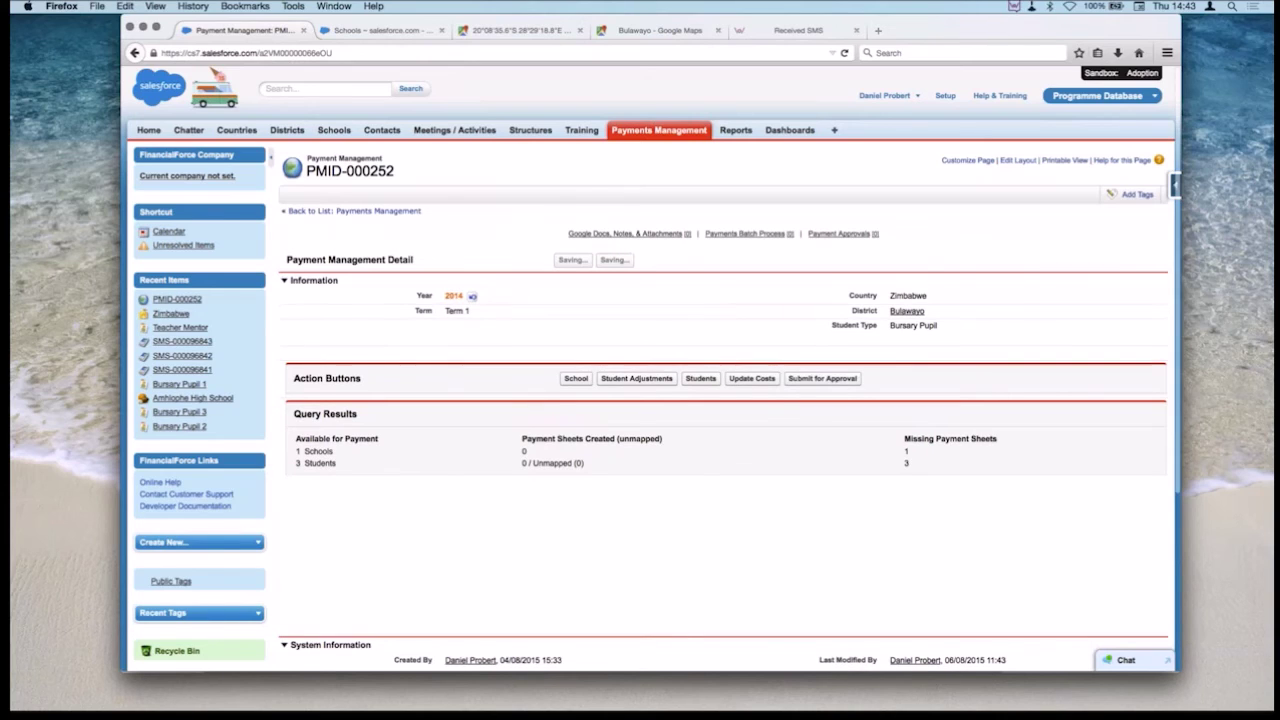
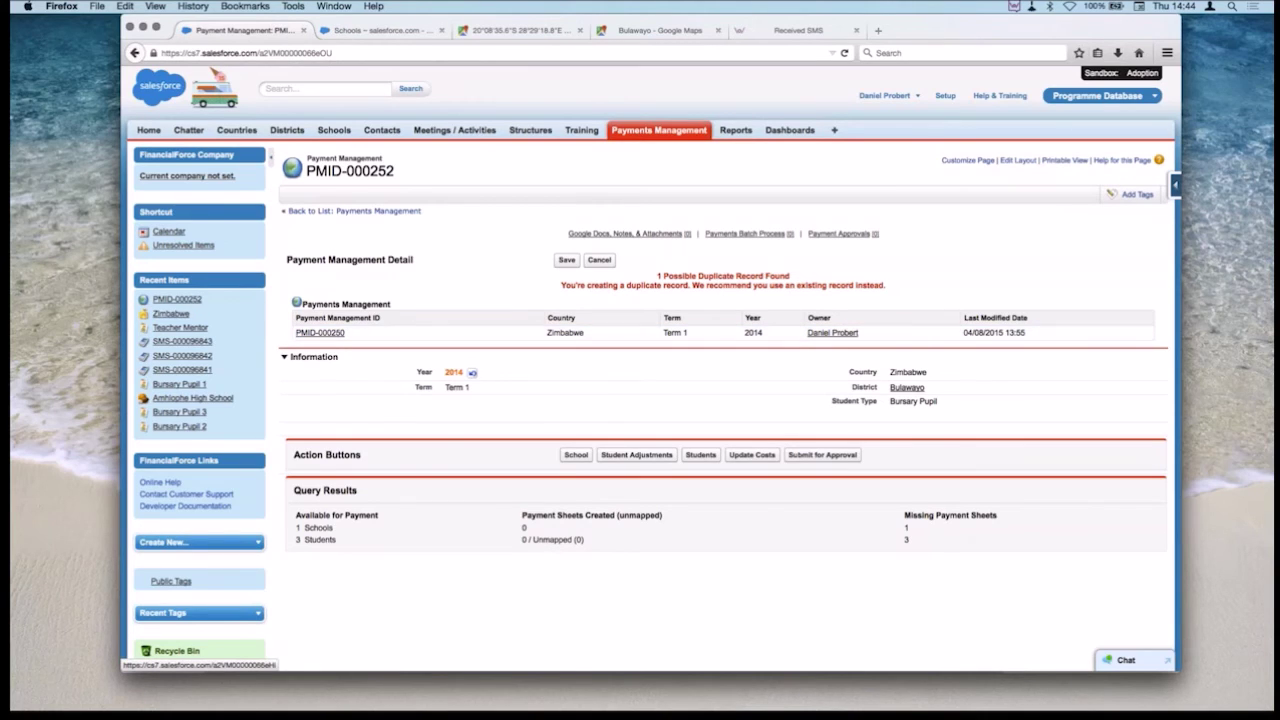
{"action": "left_click", "coordinate": [599, 259]}
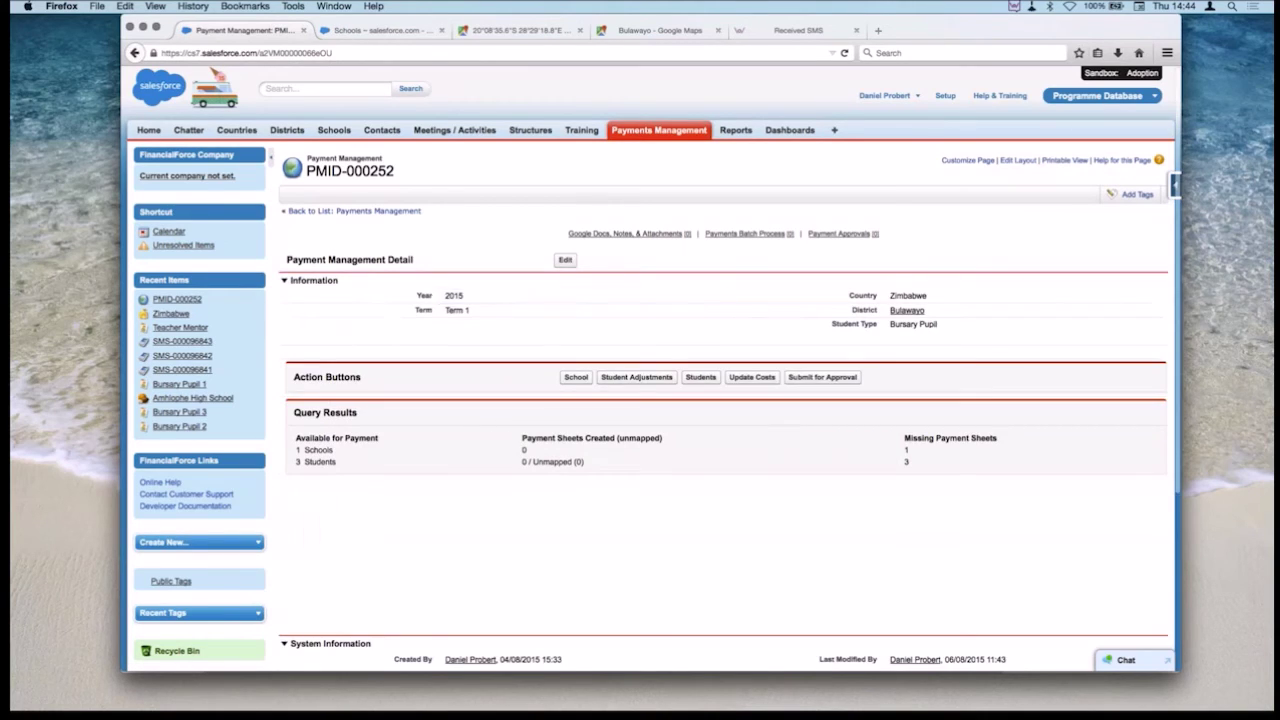
Try to save the Bulawayo payment record with year 2014 and Term 2, and open the matching existing record PMID-000251.
{"action": "double_click", "coordinate": [470, 296]}
{"action": "left_click", "coordinate": [470, 297]}
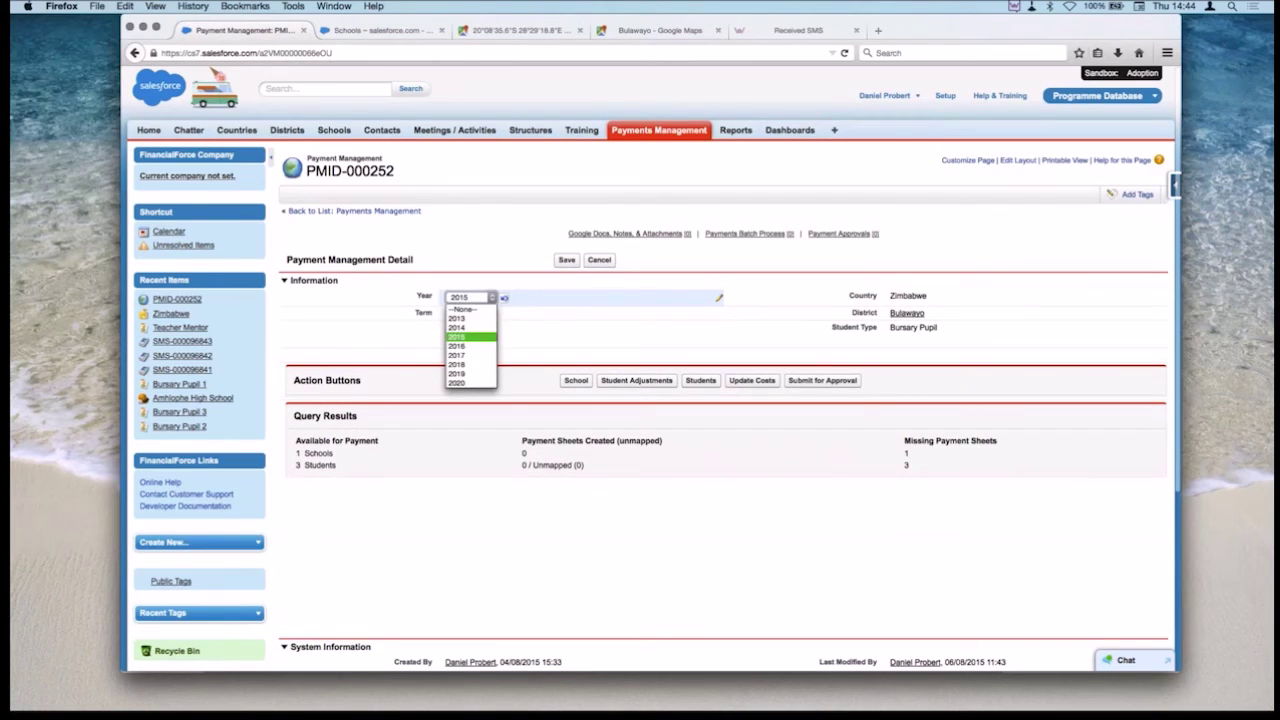
{"action": "left_click", "coordinate": [456, 327]}
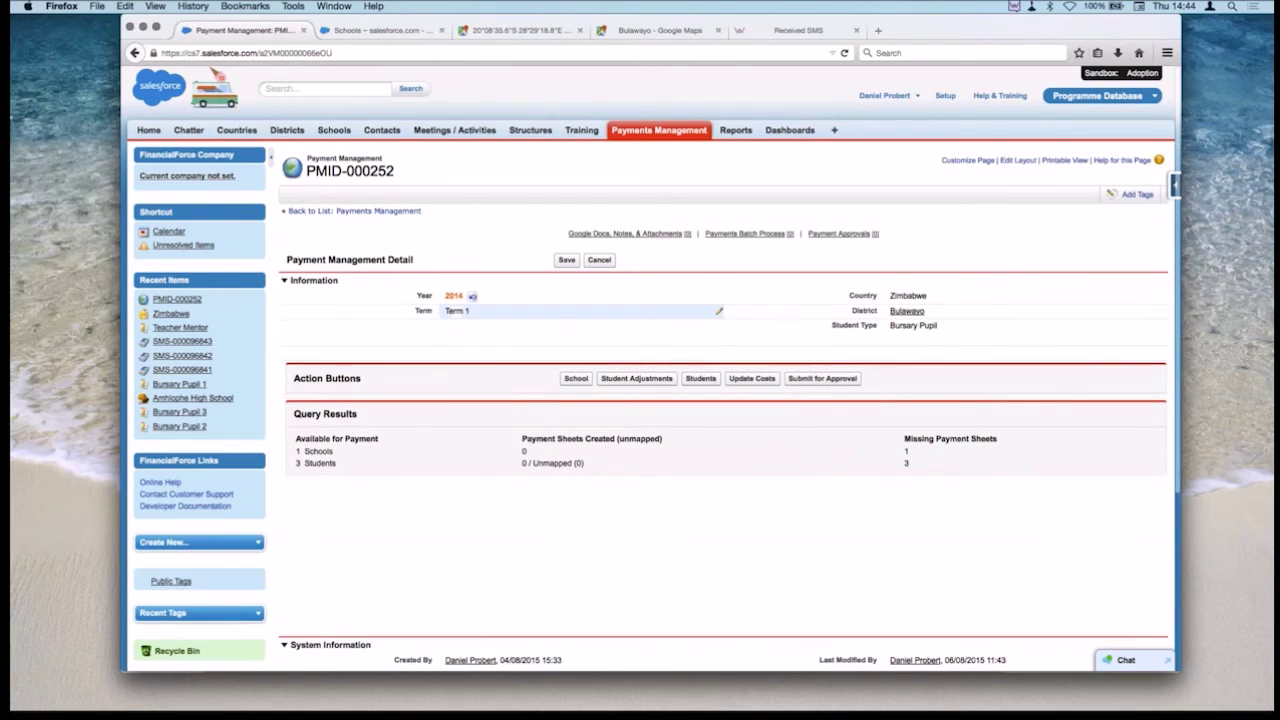
{"action": "left_click", "coordinate": [470, 312]}
{"action": "left_click", "coordinate": [459, 342]}
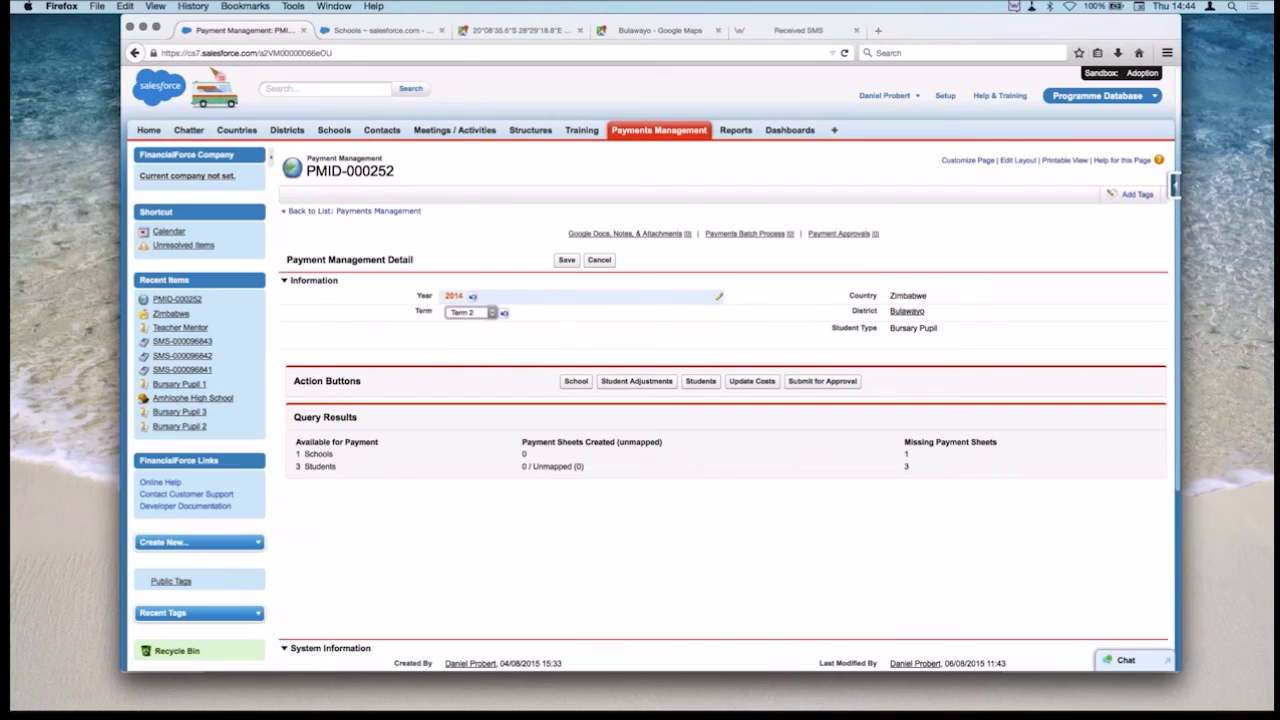
{"action": "left_click", "coordinate": [566, 259]}
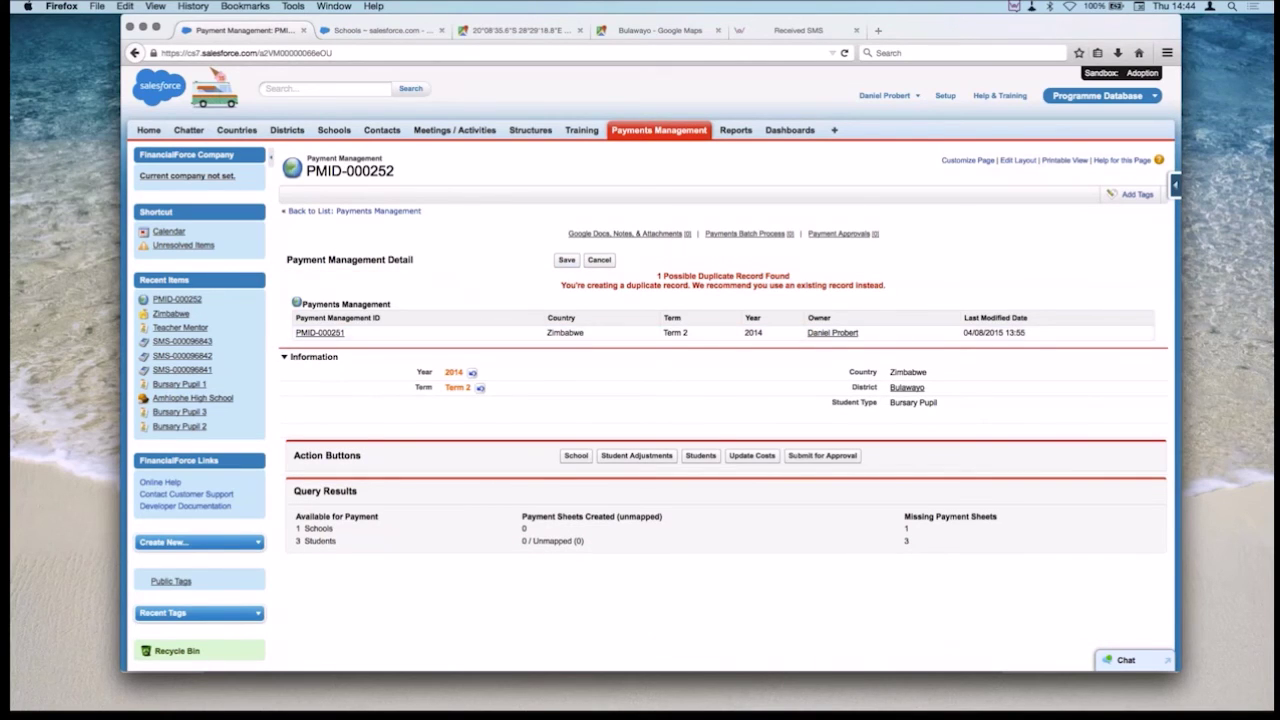
{"action": "left_click", "coordinate": [319, 332]}
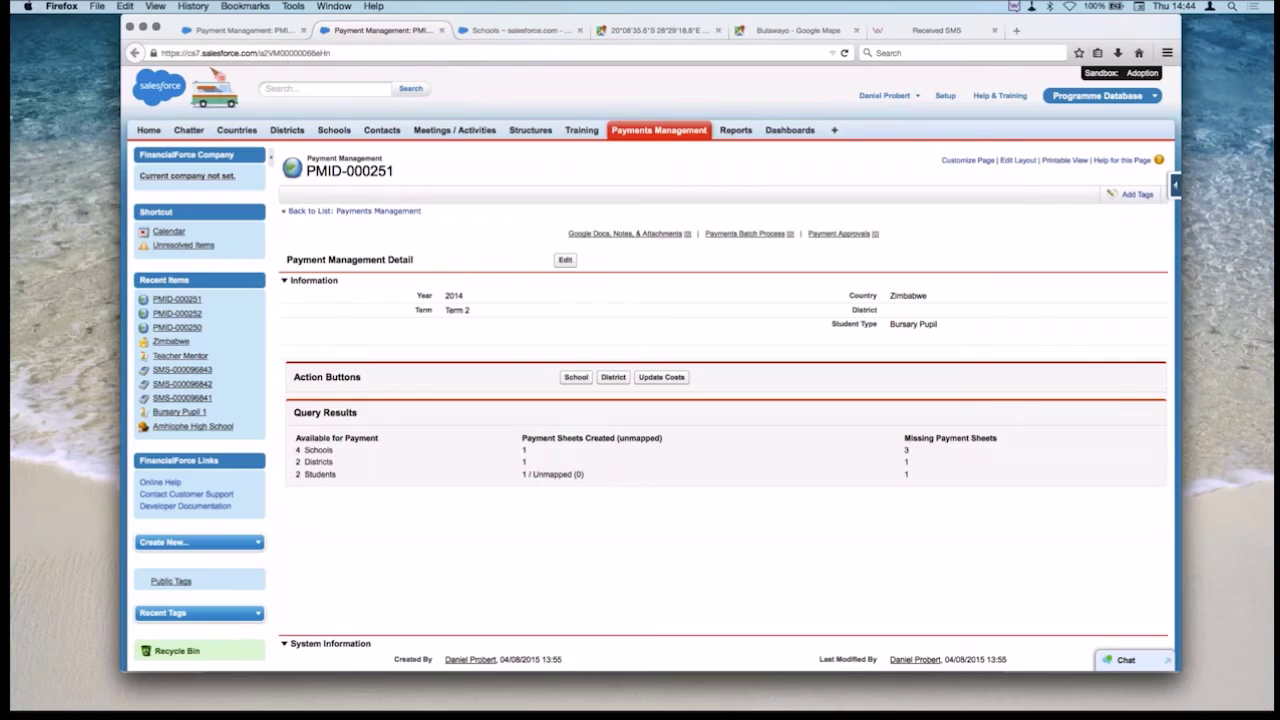
Switch to the Keynote presentation and play the slideshow from the "What am i going to cover?" slide.
{"action": "key", "text": "super+Tab"}
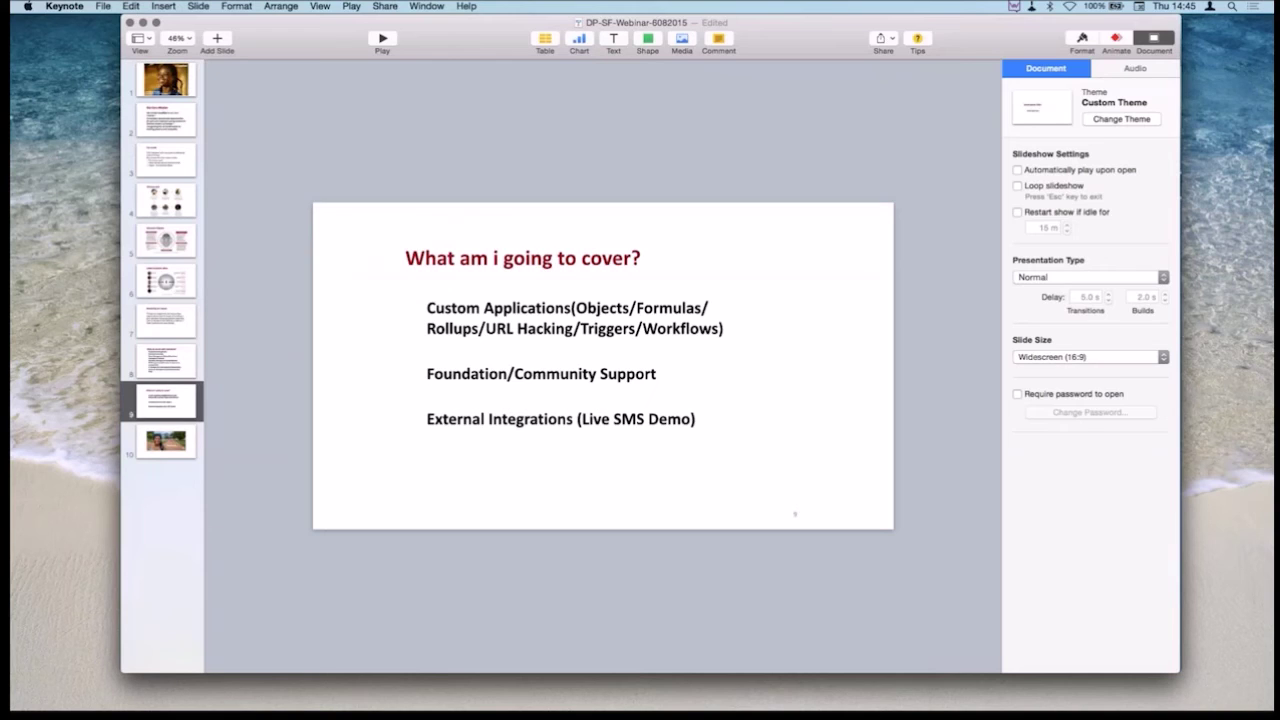
{"action": "key", "text": "alt+super+p"}
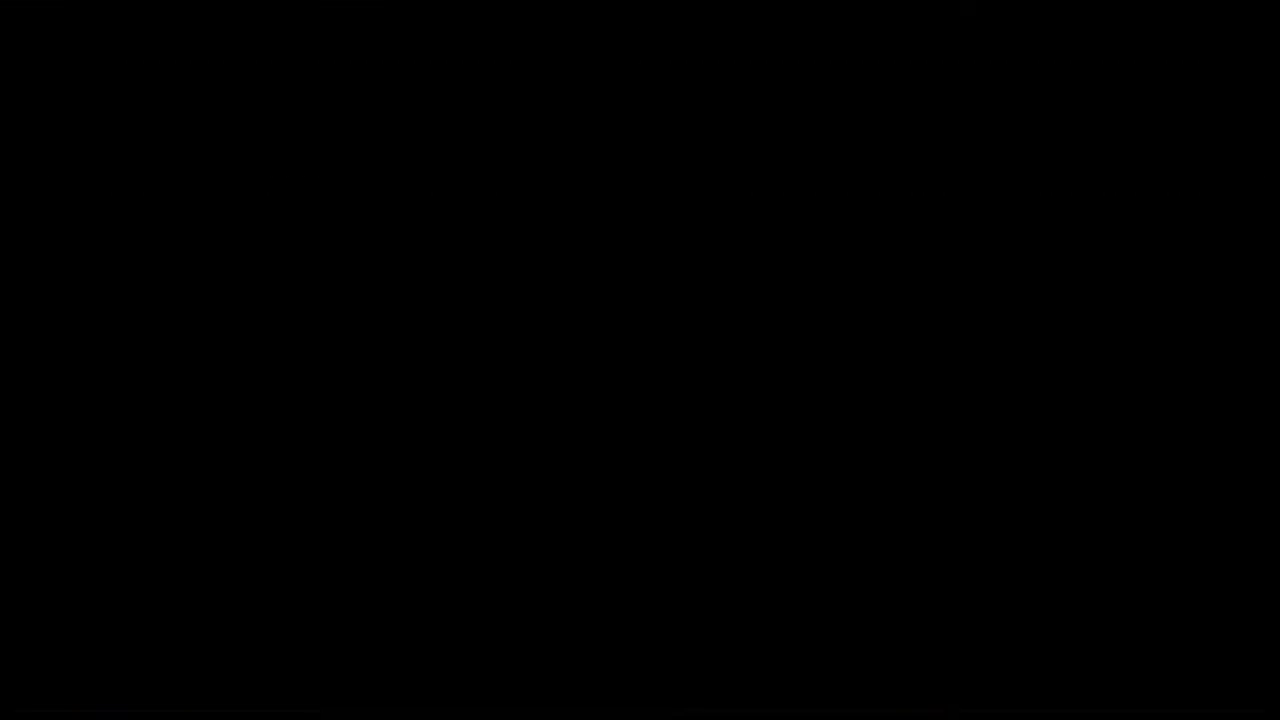
{"action": "key", "text": "Right"}
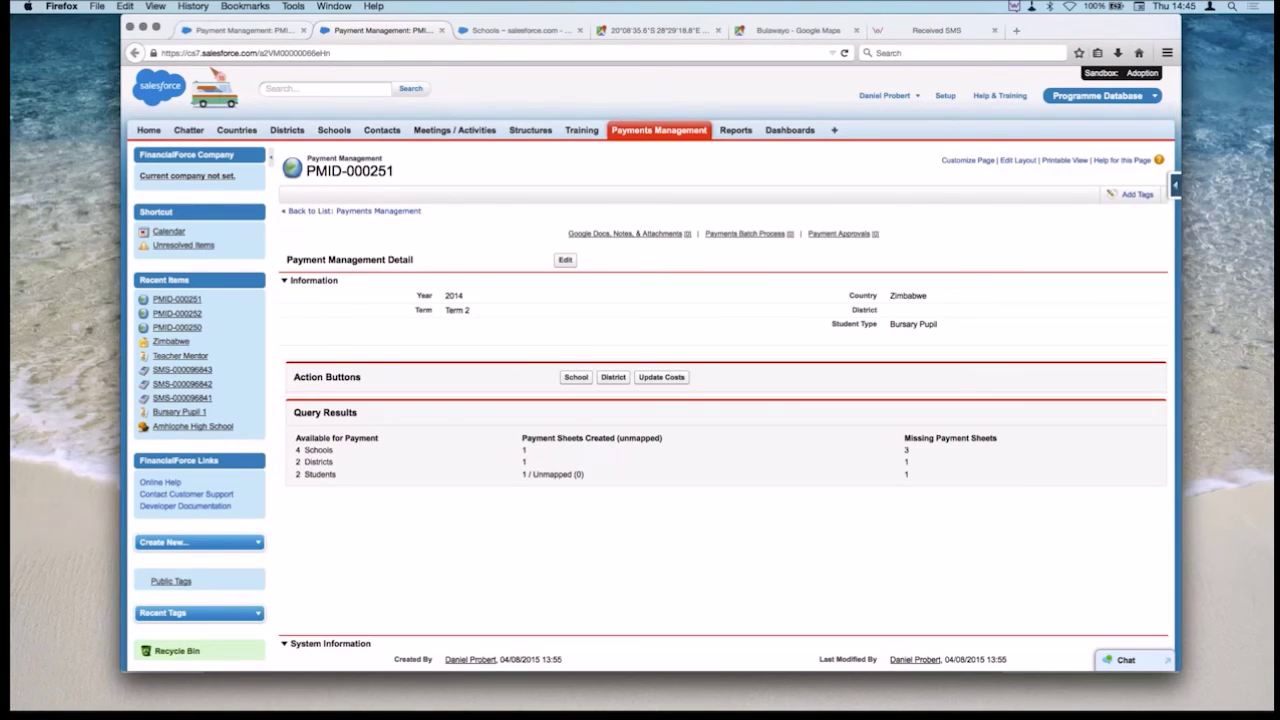
In Firefox, open the Bursary Pupil 1 contact, open its 2016 academic record in a separate tab, and look over the record's details.
{"action": "left_click", "coordinate": [382, 130]}
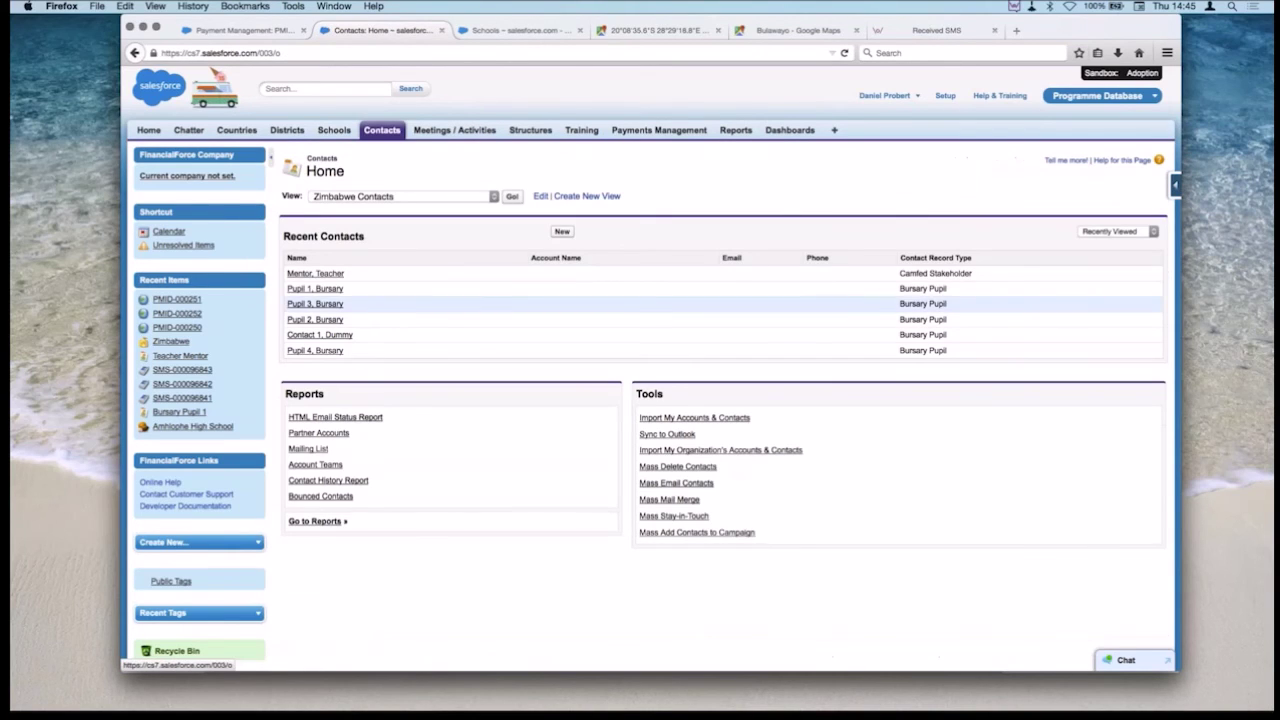
{"action": "left_click", "coordinate": [315, 288]}
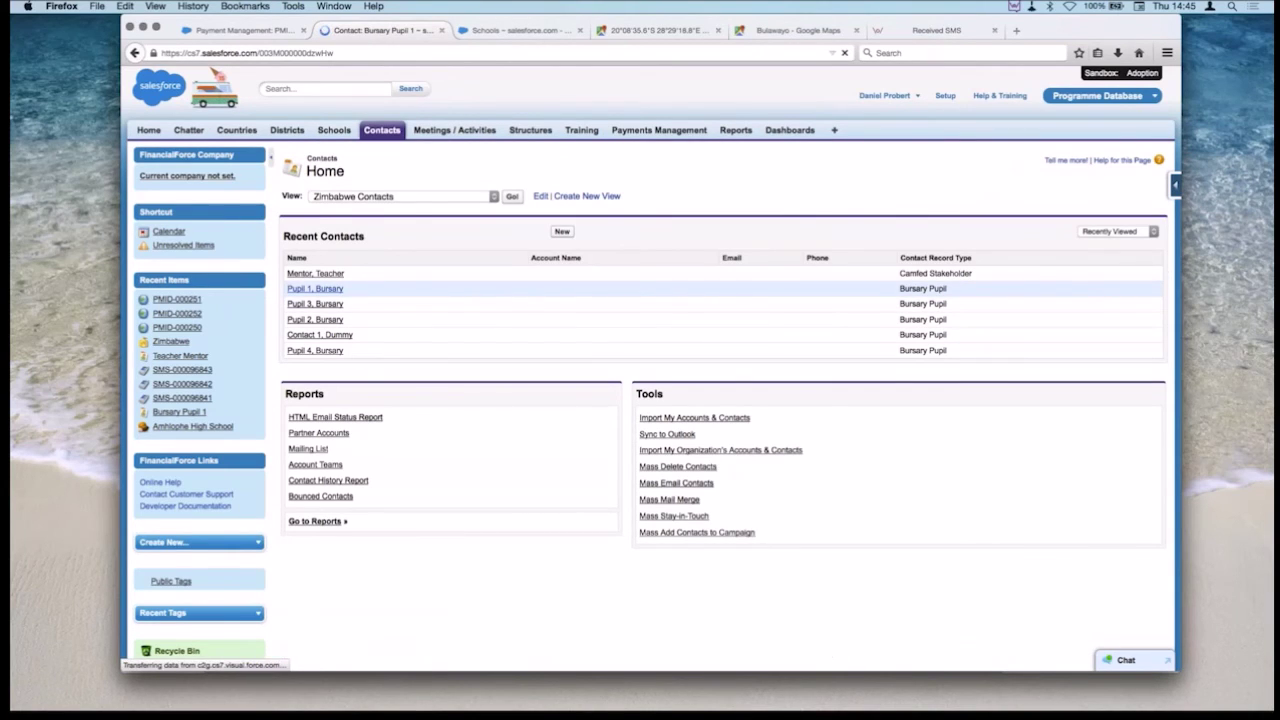
{"action": "scroll", "coordinate": [650, 370], "scroll_direction": "down", "scroll_amount": 5}
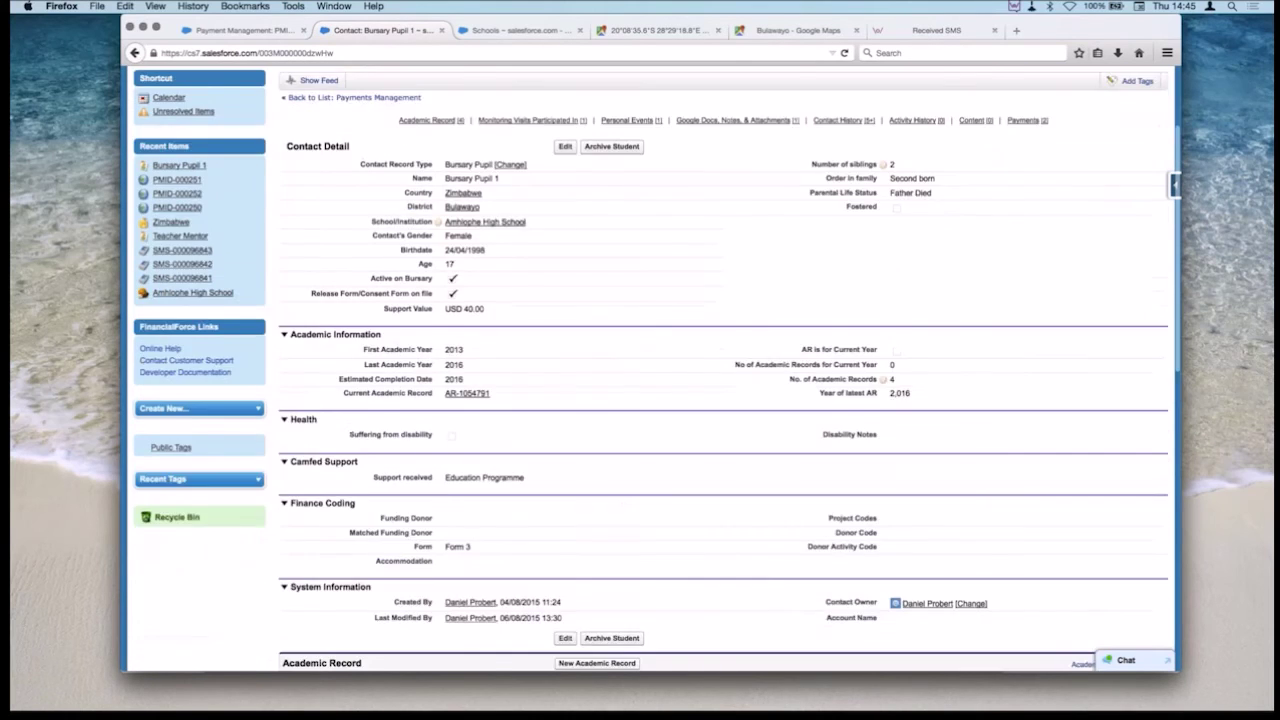
{"action": "scroll", "coordinate": [656, 368], "scroll_direction": "down", "scroll_amount": 3}
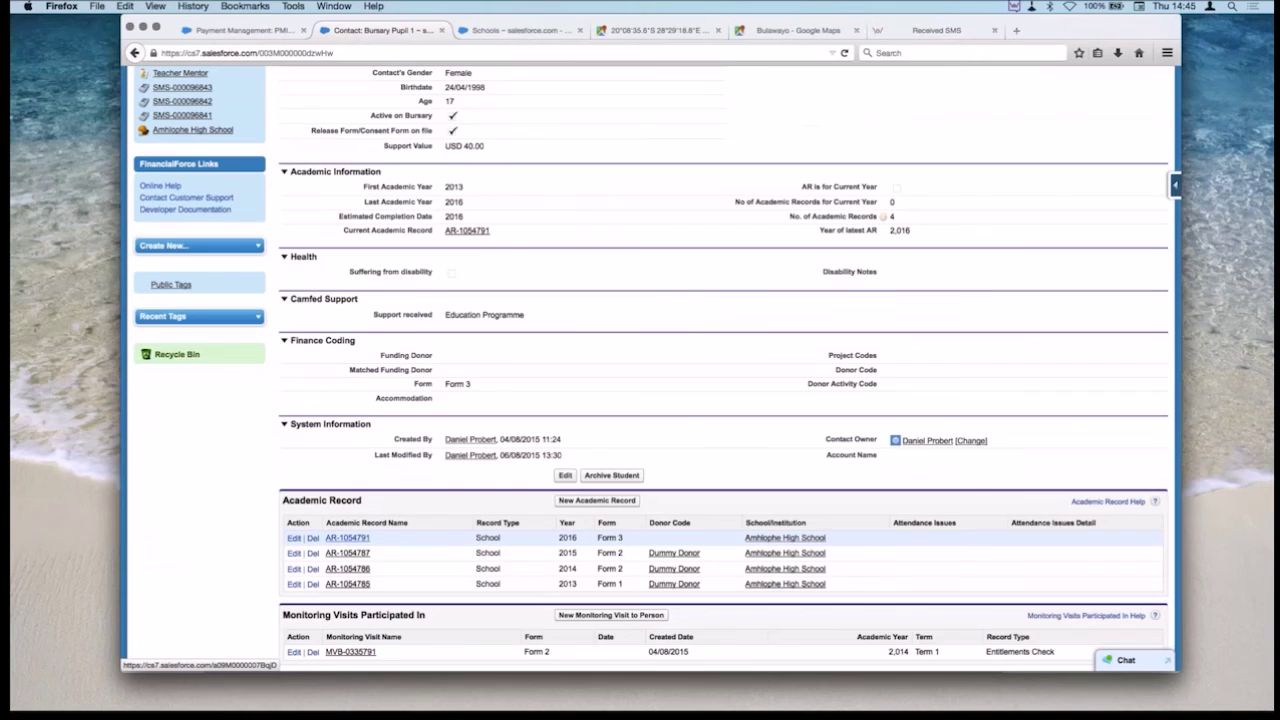
{"action": "right_click", "coordinate": [348, 538]}
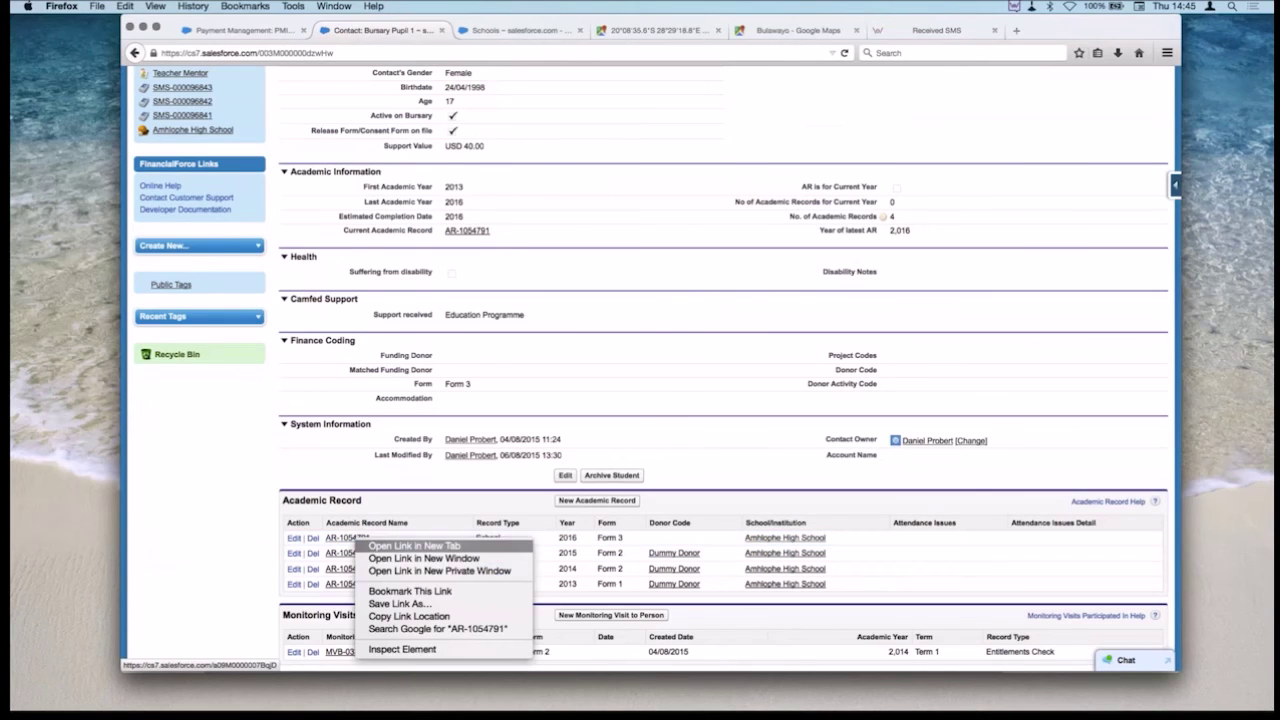
{"action": "left_click", "coordinate": [395, 549]}
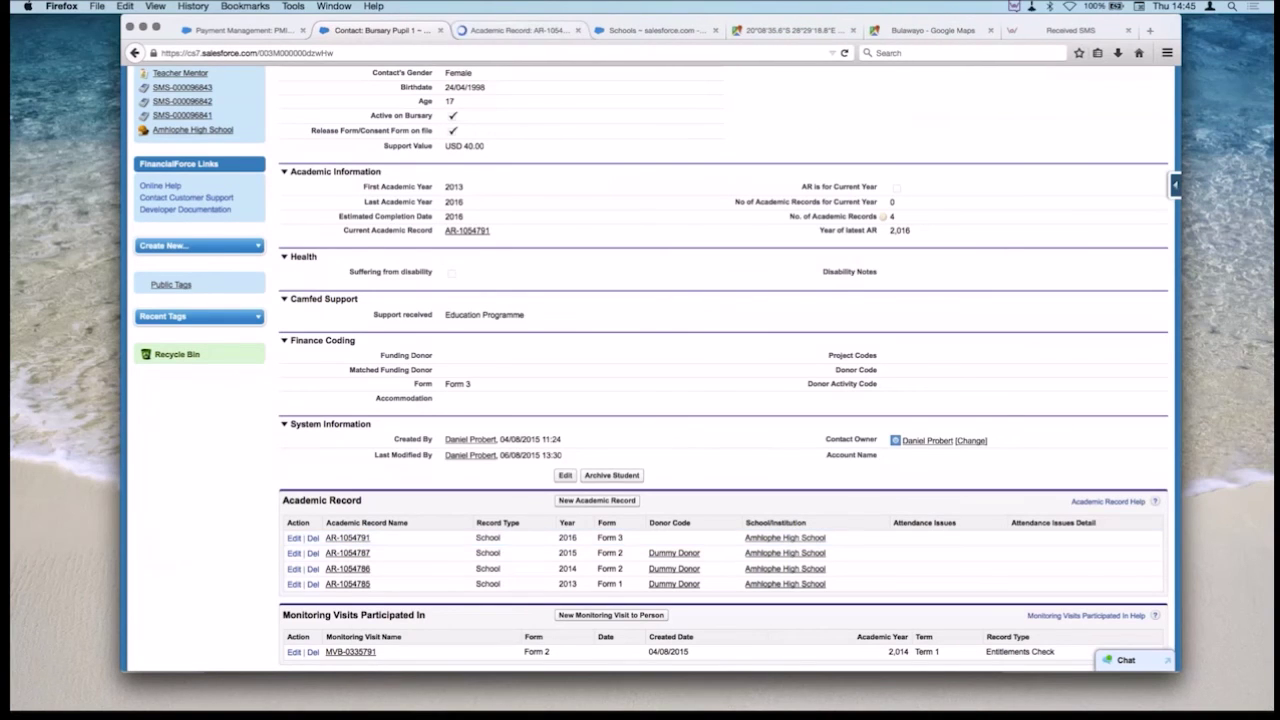
{"action": "key", "text": "ctrl+Tab"}
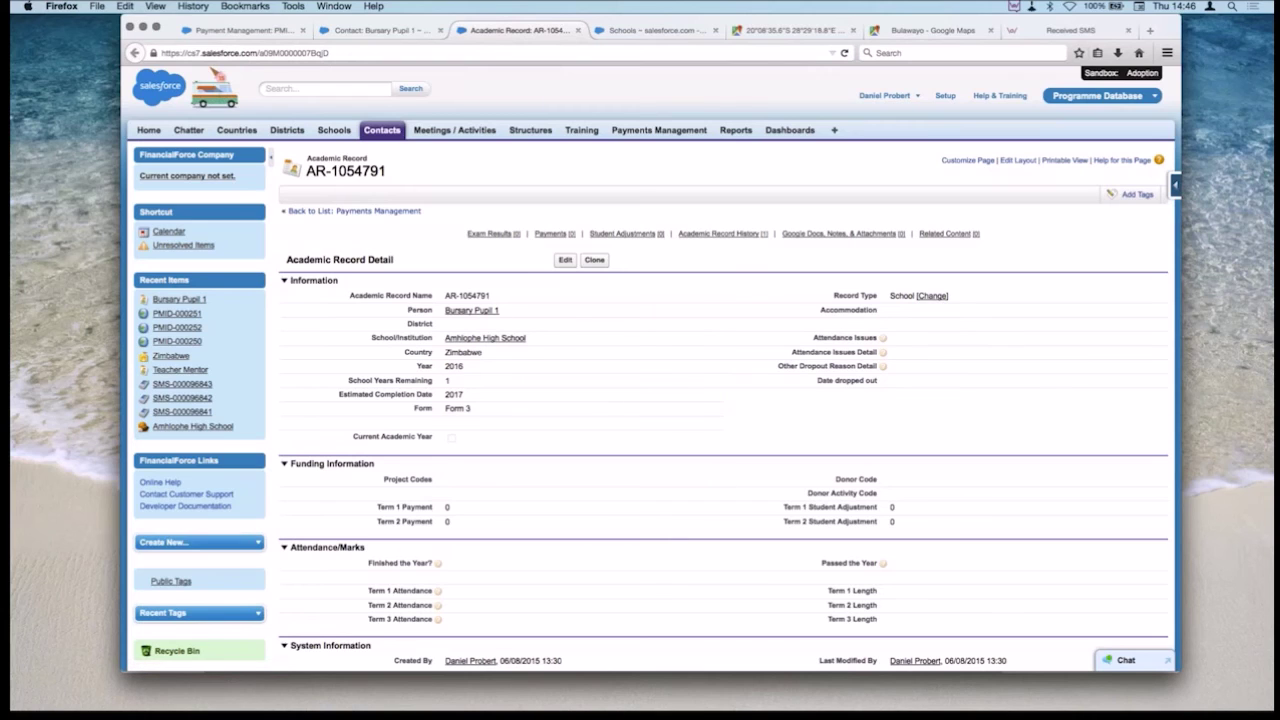
{"action": "scroll", "coordinate": [719, 420], "scroll_direction": "down", "scroll_amount": 3}
{"action": "scroll", "coordinate": [719, 420], "scroll_direction": "up", "scroll_amount": 2}
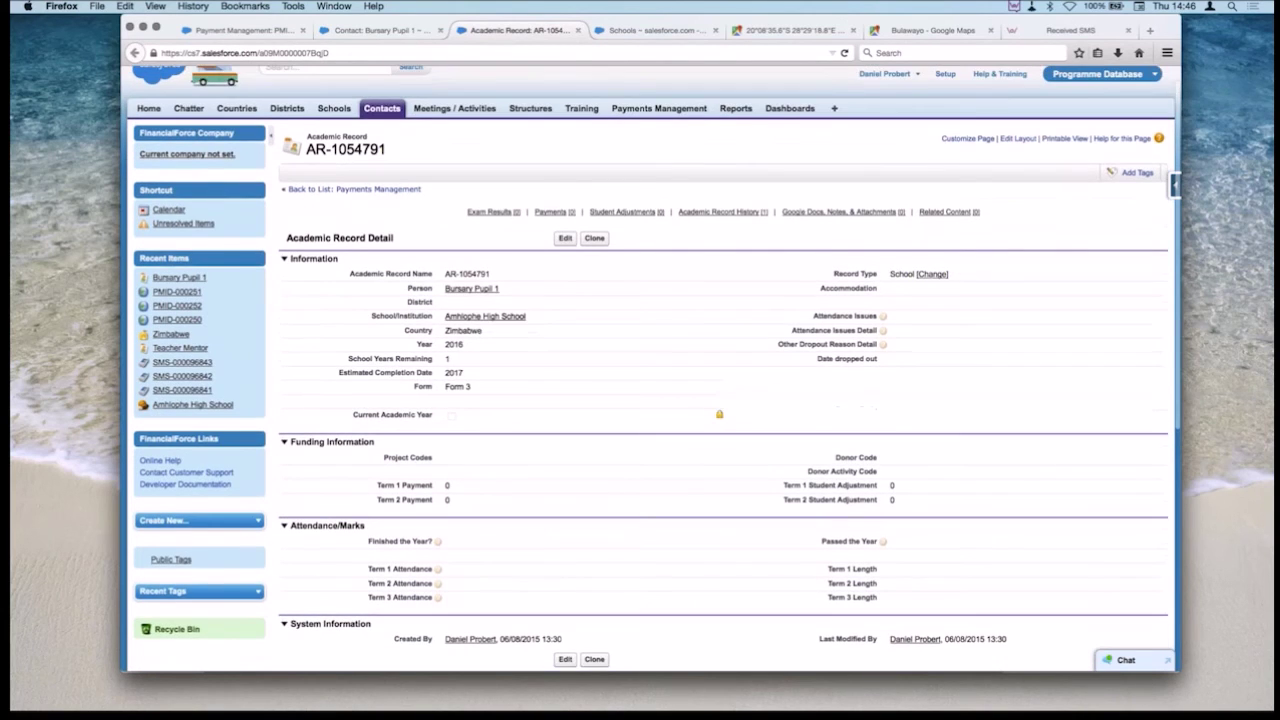
{"action": "scroll", "coordinate": [719, 420], "scroll_direction": "down", "scroll_amount": 2}
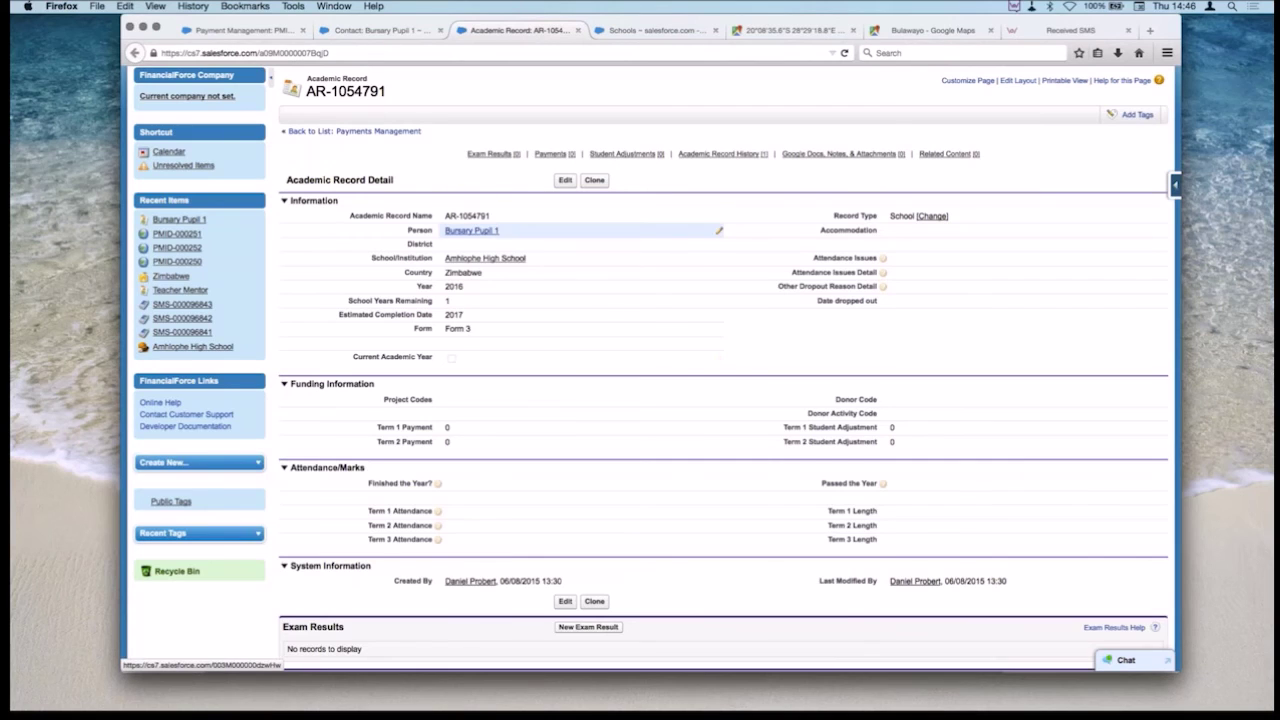
Open the linked Bursary Pupil 1 contact from the academic record in another tab and look over its academic and finance coding details.
{"action": "right_click", "coordinate": [466, 233]}
{"action": "left_click", "coordinate": [522, 241]}
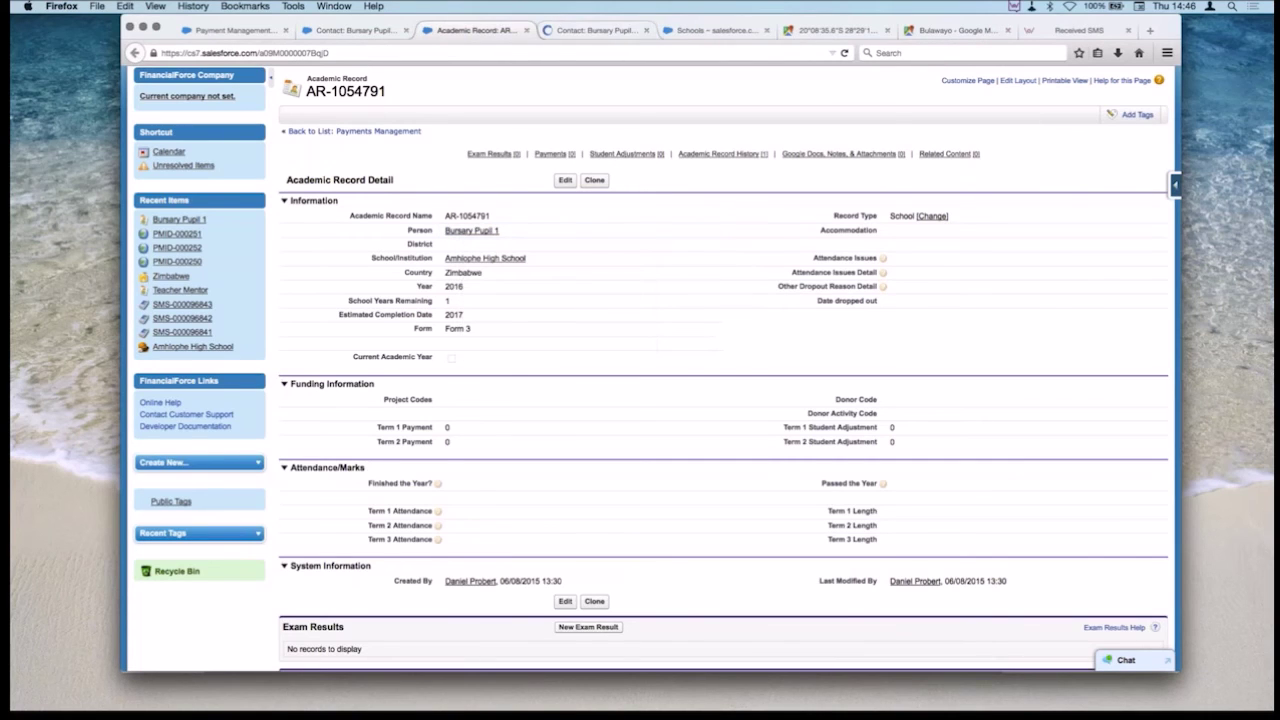
{"action": "left_click", "coordinate": [595, 30]}
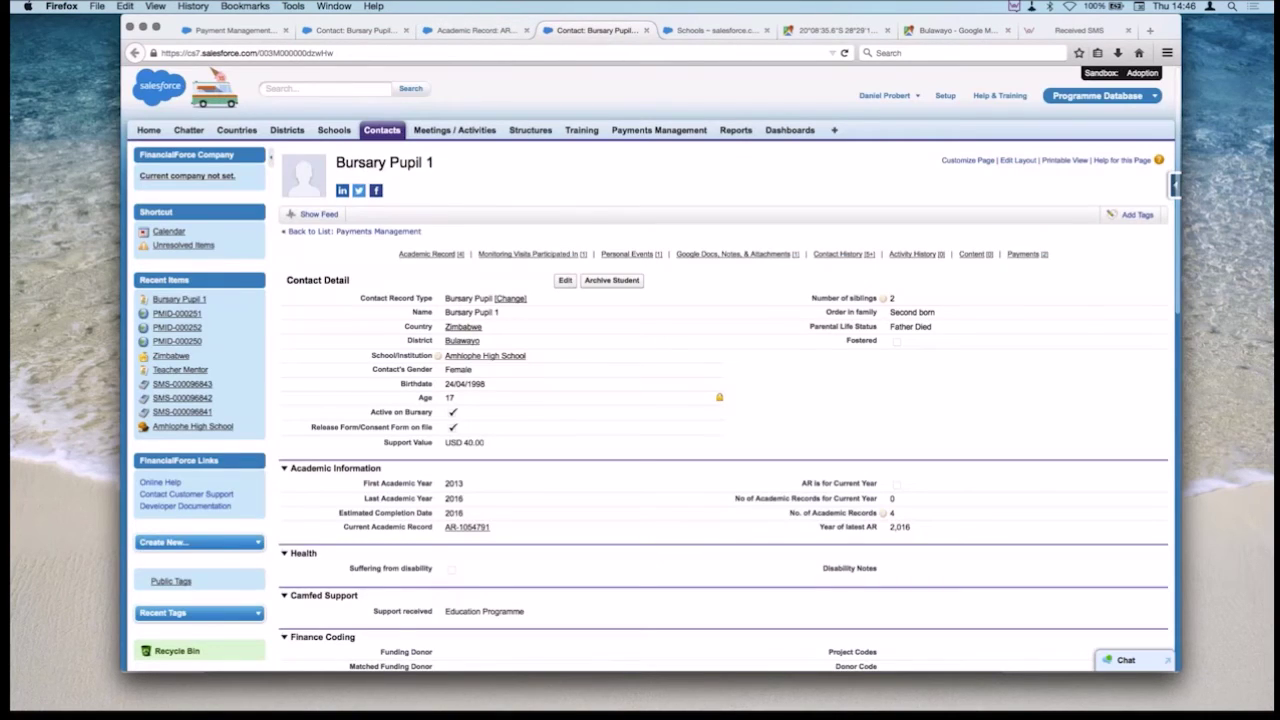
{"action": "scroll", "coordinate": [600, 372], "scroll_direction": "down", "scroll_amount": 3}
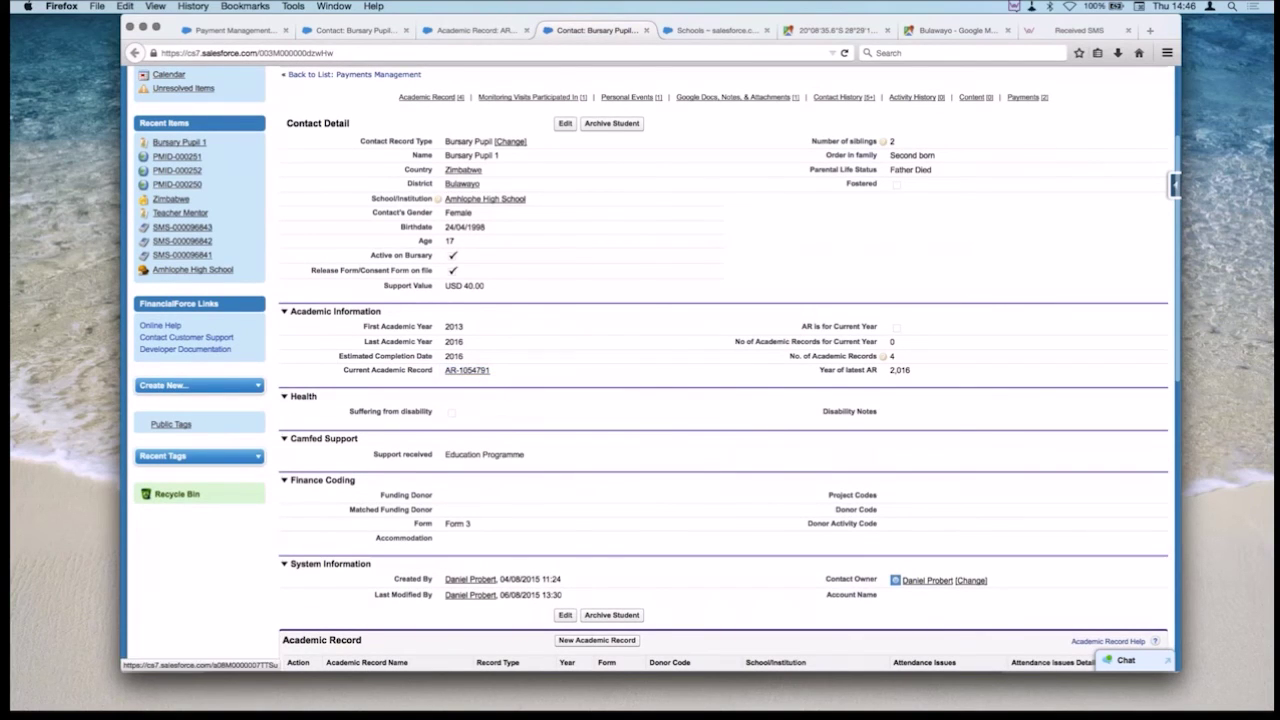
Set the form to Form 4 and the district to Bulawayo on Bursary Pupil 1's 2016 academic record, and save it.
{"action": "key", "text": "ctrl+shift+Tab"}
{"action": "mouse_move", "coordinate": [488, 231]}
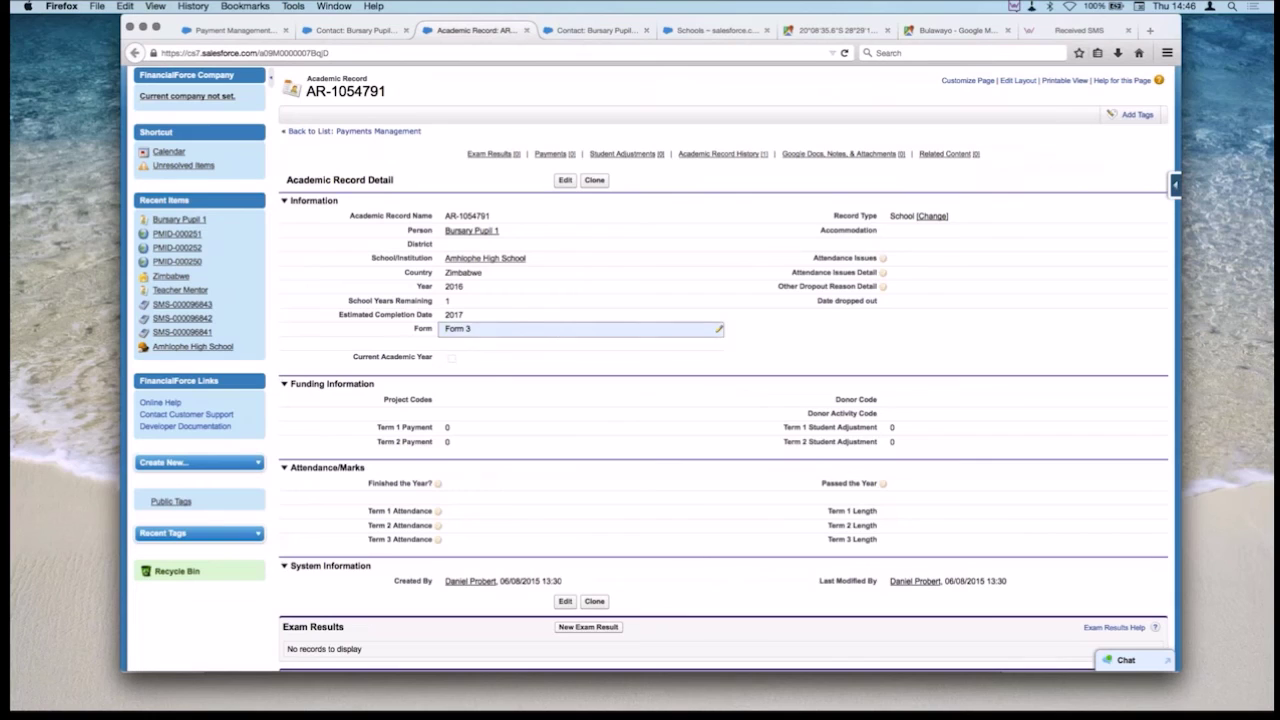
{"action": "double_click", "coordinate": [470, 329]}
{"action": "left_click", "coordinate": [470, 330]}
{"action": "key", "text": "Down"}
{"action": "key", "text": "Return"}
{"action": "key", "text": "Return"}
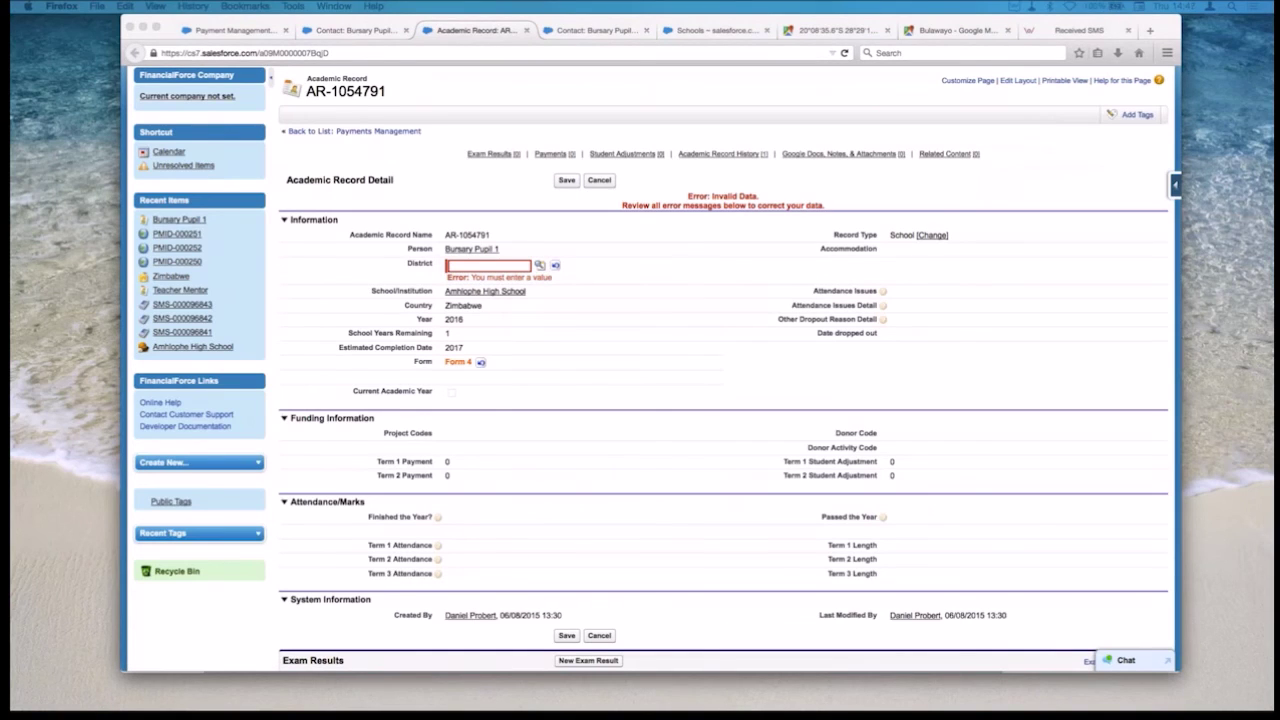
{"action": "type", "text": "Bulawayo"}
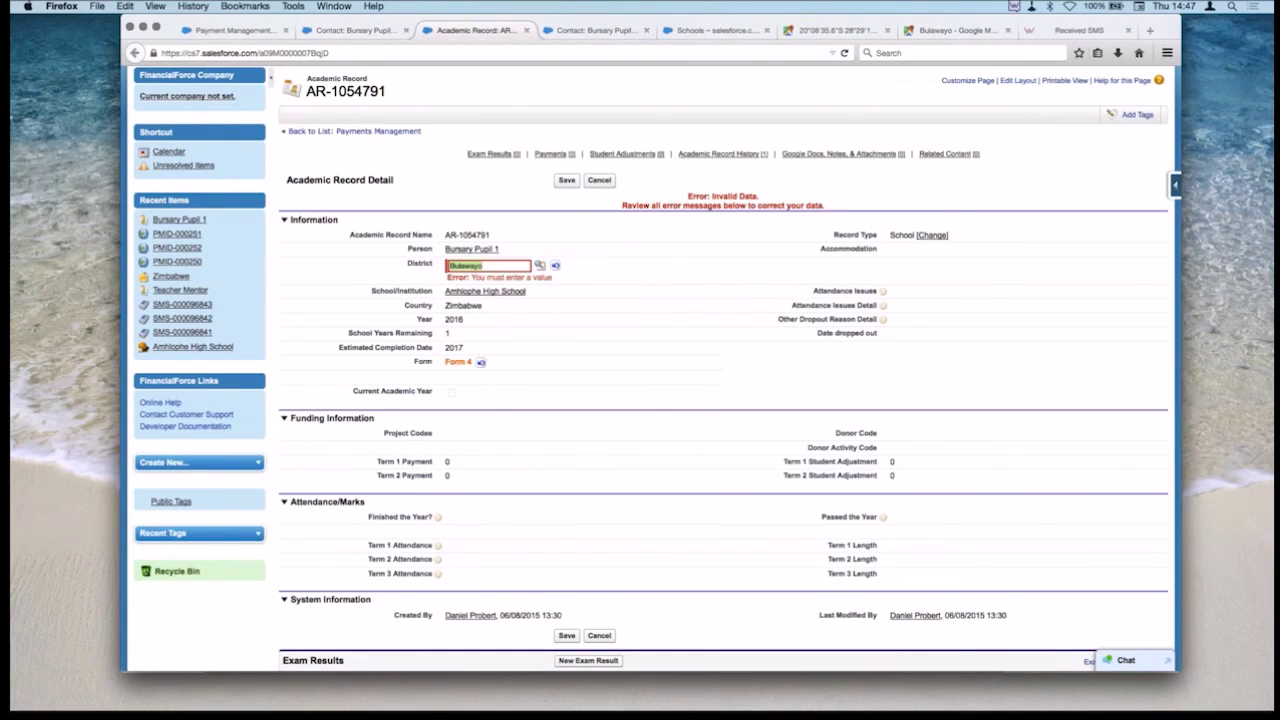
{"action": "key", "text": "Return"}
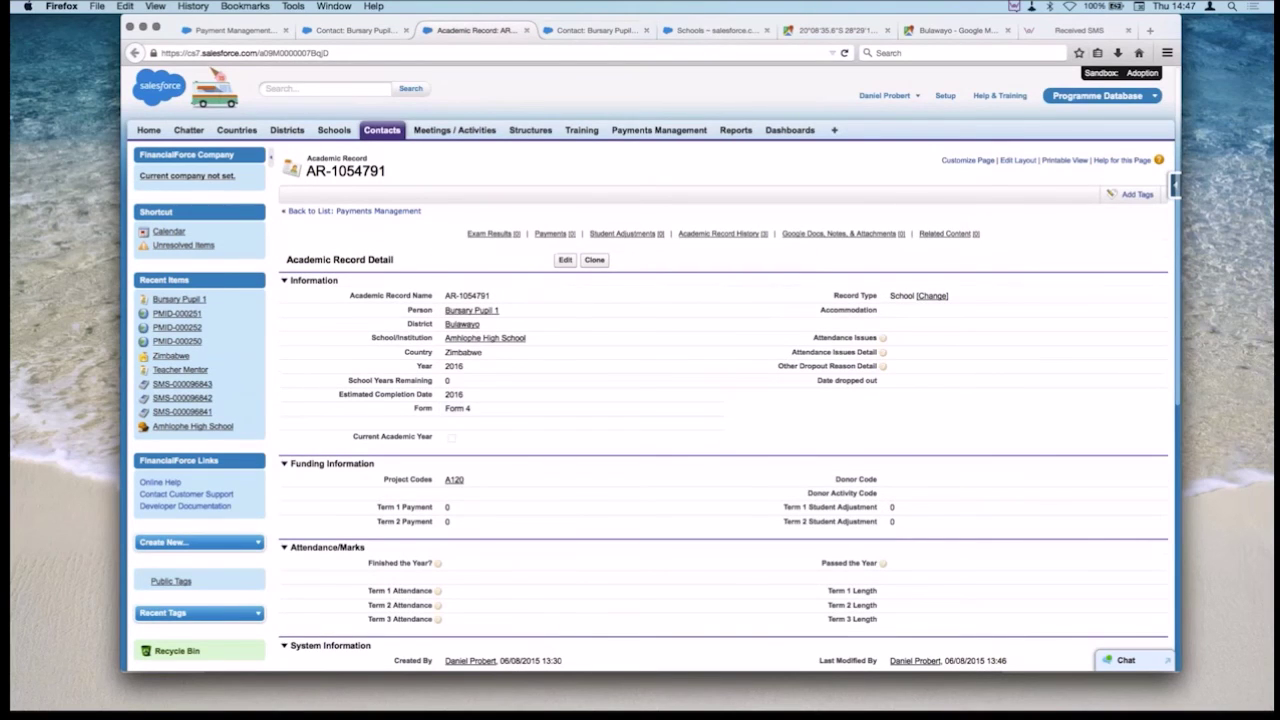
Refresh the Bursary Pupil 1 contact to check its Form and Project Codes, and return to the contact's earlier tab.
{"action": "key", "text": "ctrl+Tab"}
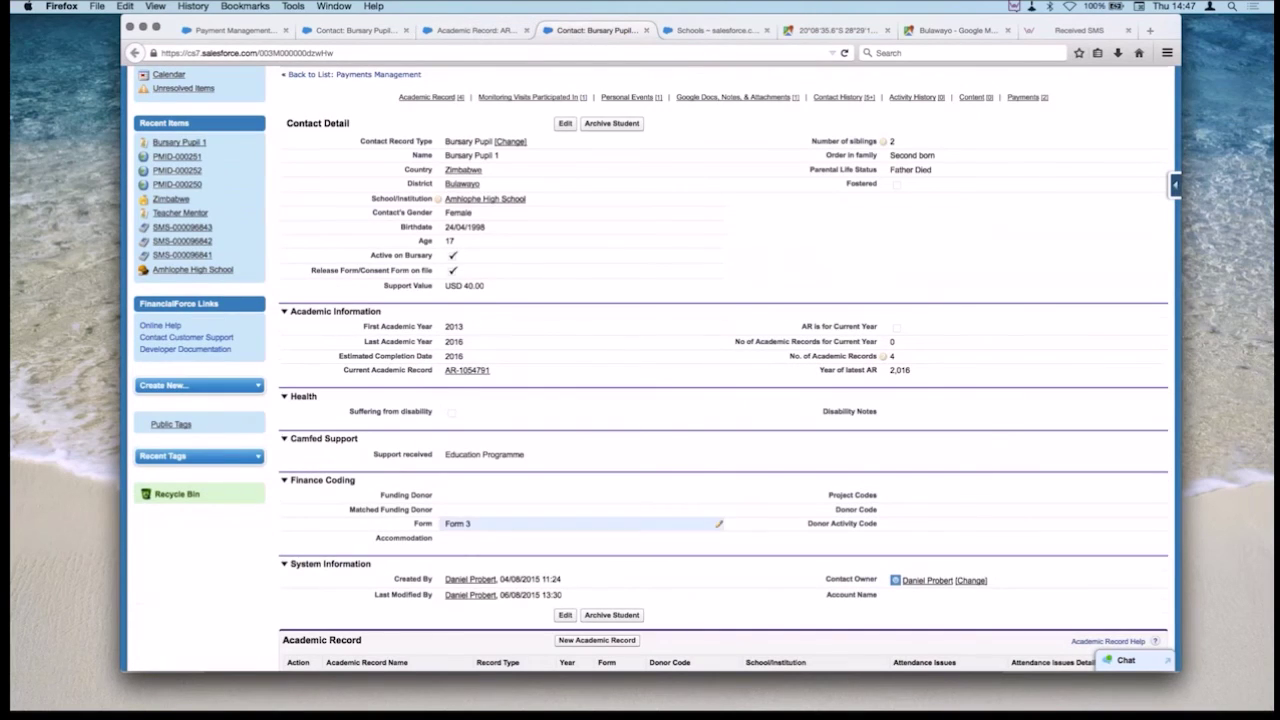
{"action": "key", "text": "super+r"}
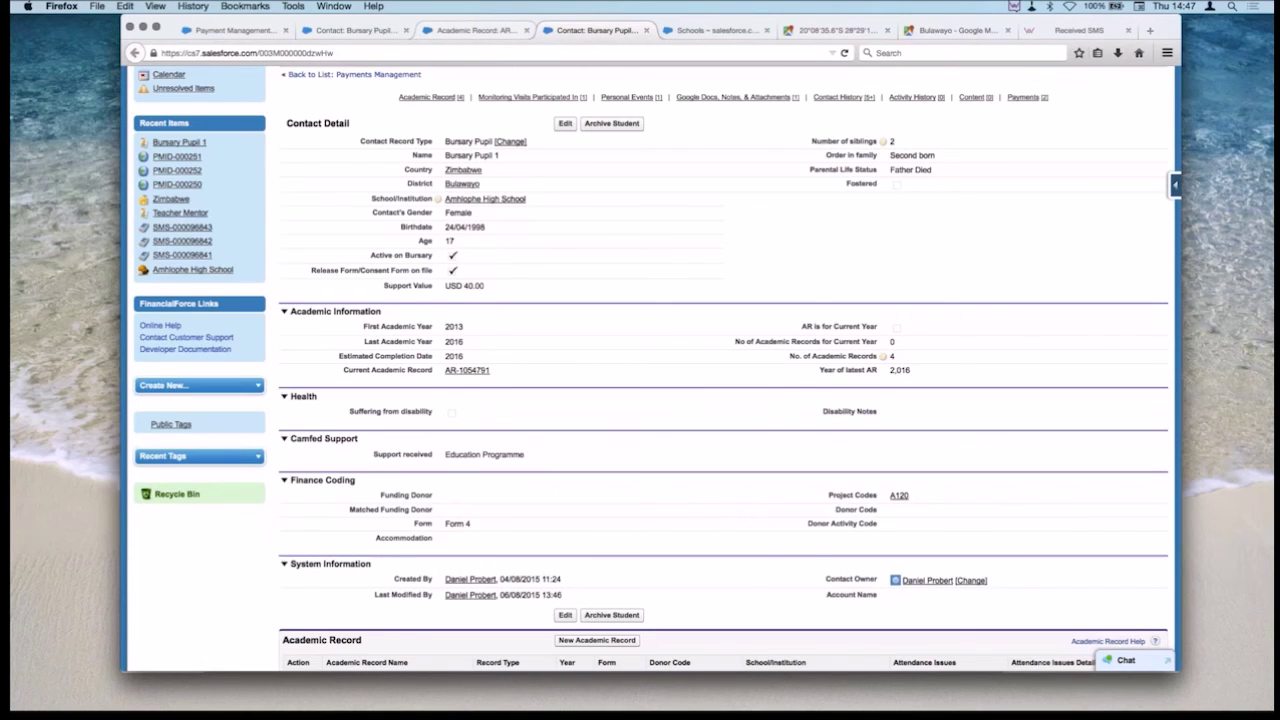
{"action": "key", "text": "ctrl+shift+Tab"}
{"action": "key", "text": "ctrl+shift+Tab"}
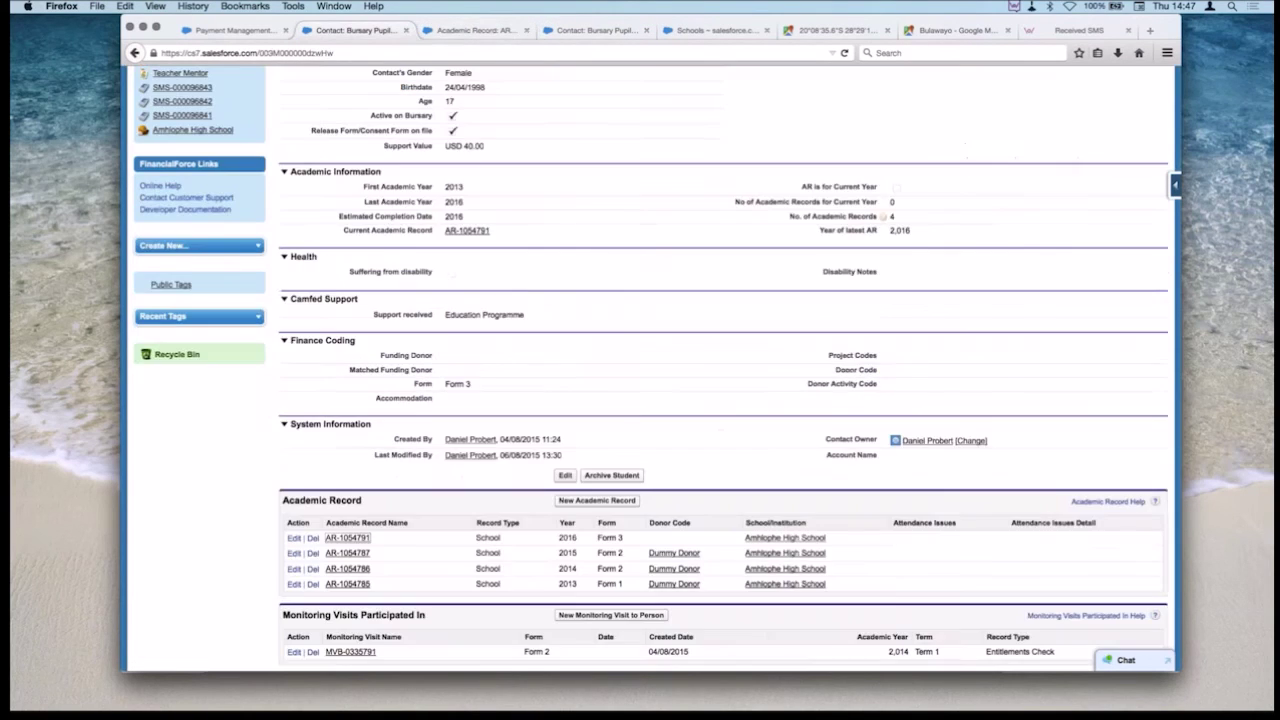
{"action": "scroll", "coordinate": [656, 367], "scroll_direction": "down", "scroll_amount": 2}
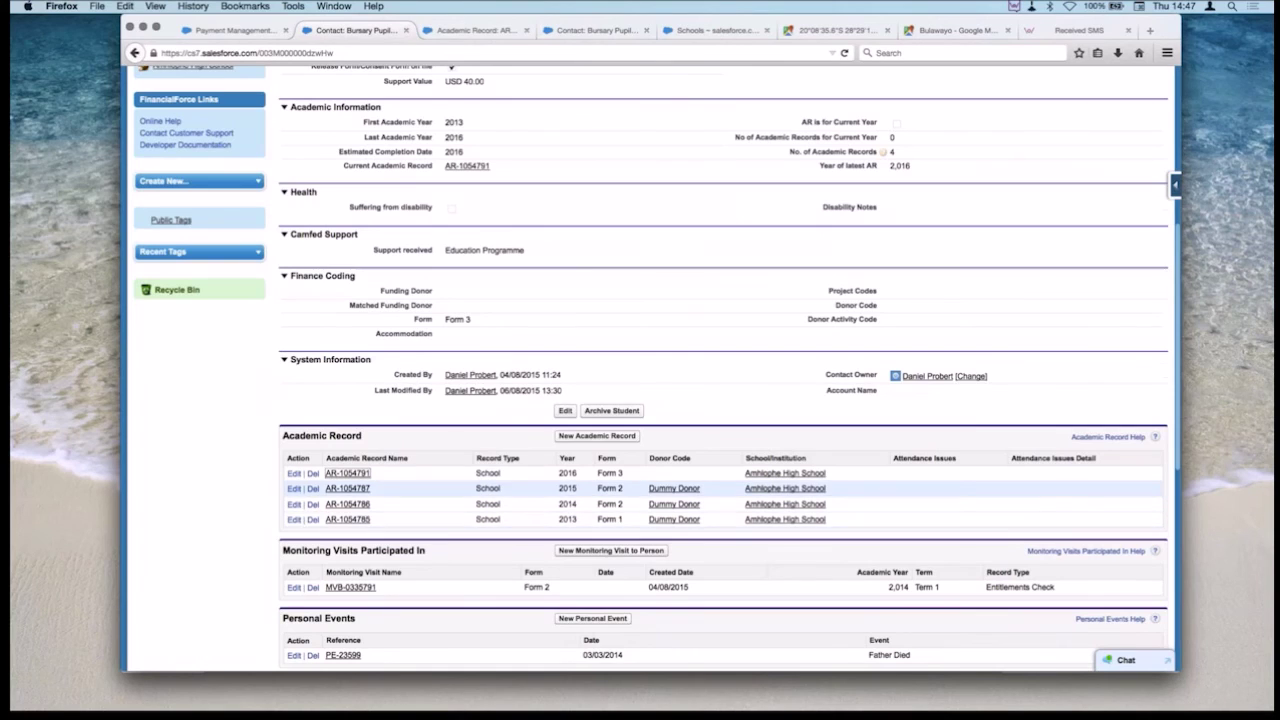
Open the Bursary Pupil 2 contact from the contacts list and open the pupil's 2016 academic record.
{"action": "scroll", "coordinate": [652, 368], "scroll_direction": "up", "scroll_amount": 5}
{"action": "left_click", "coordinate": [382, 80]}
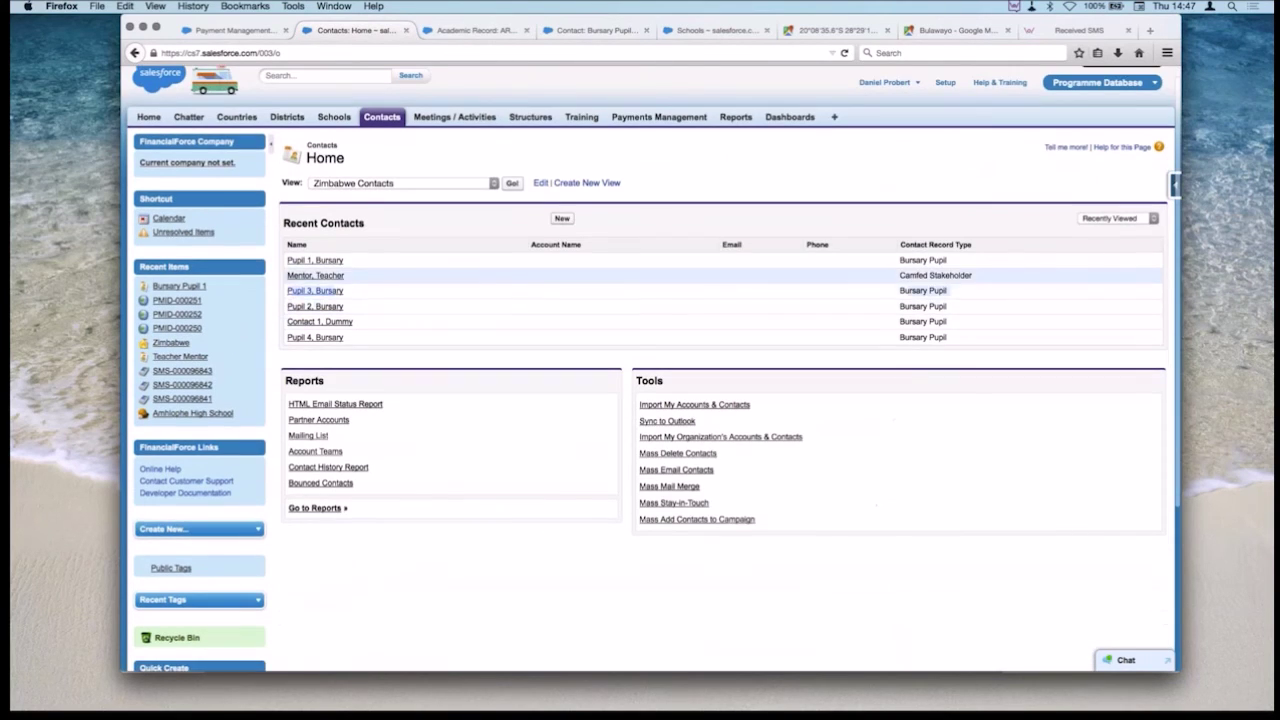
{"action": "left_click", "coordinate": [315, 306]}
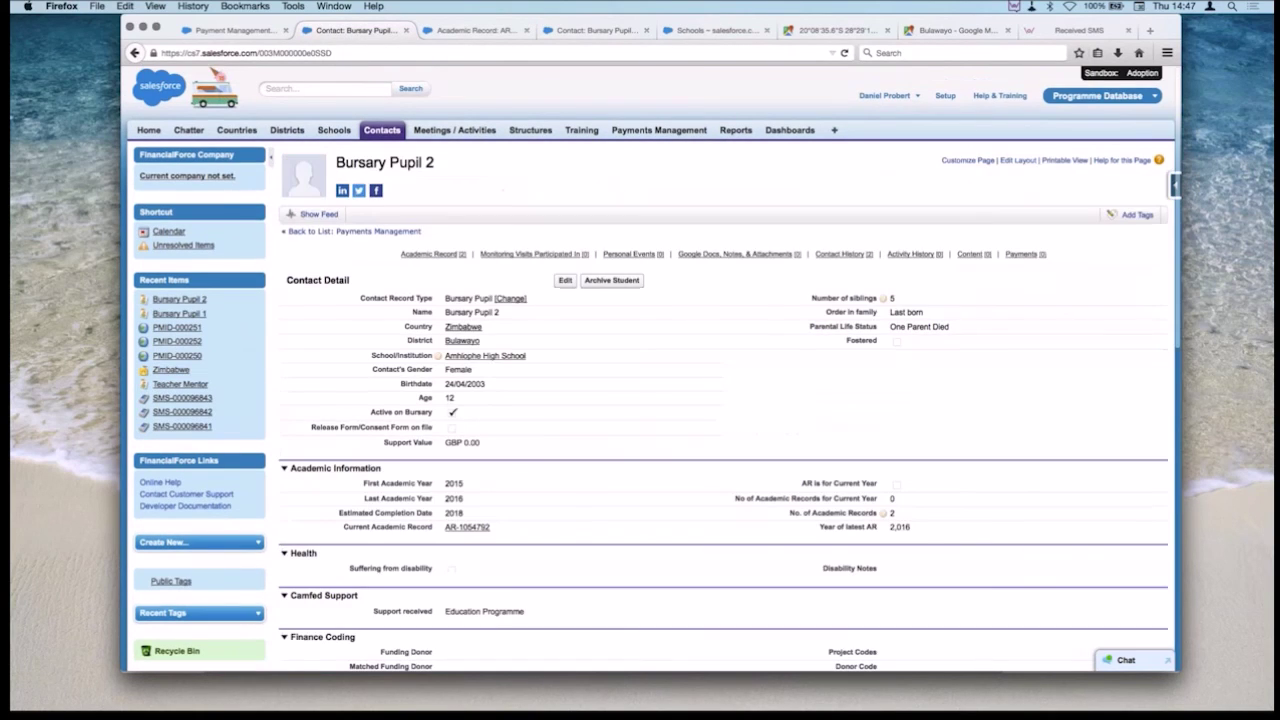
{"action": "scroll", "coordinate": [720, 380], "scroll_direction": "down", "scroll_amount": 10}
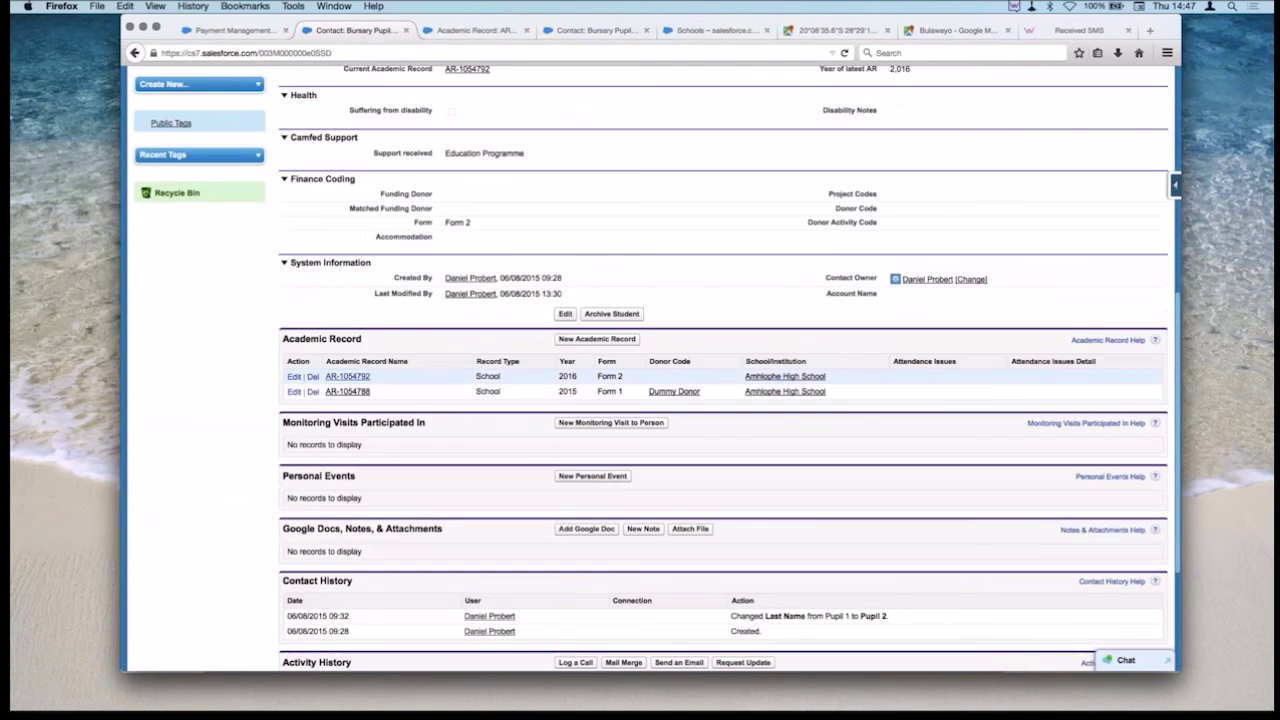
{"action": "left_click", "coordinate": [347, 376]}
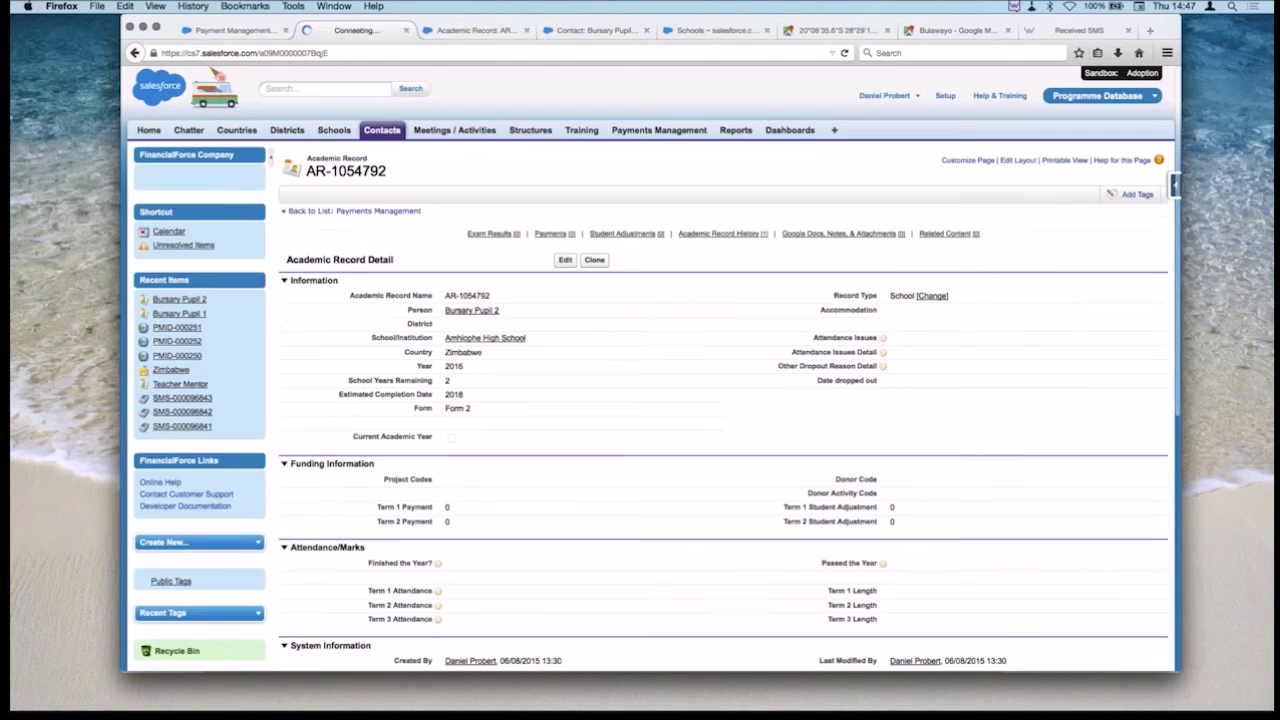
{"action": "scroll", "coordinate": [720, 400], "scroll_direction": "down", "scroll_amount": 4}
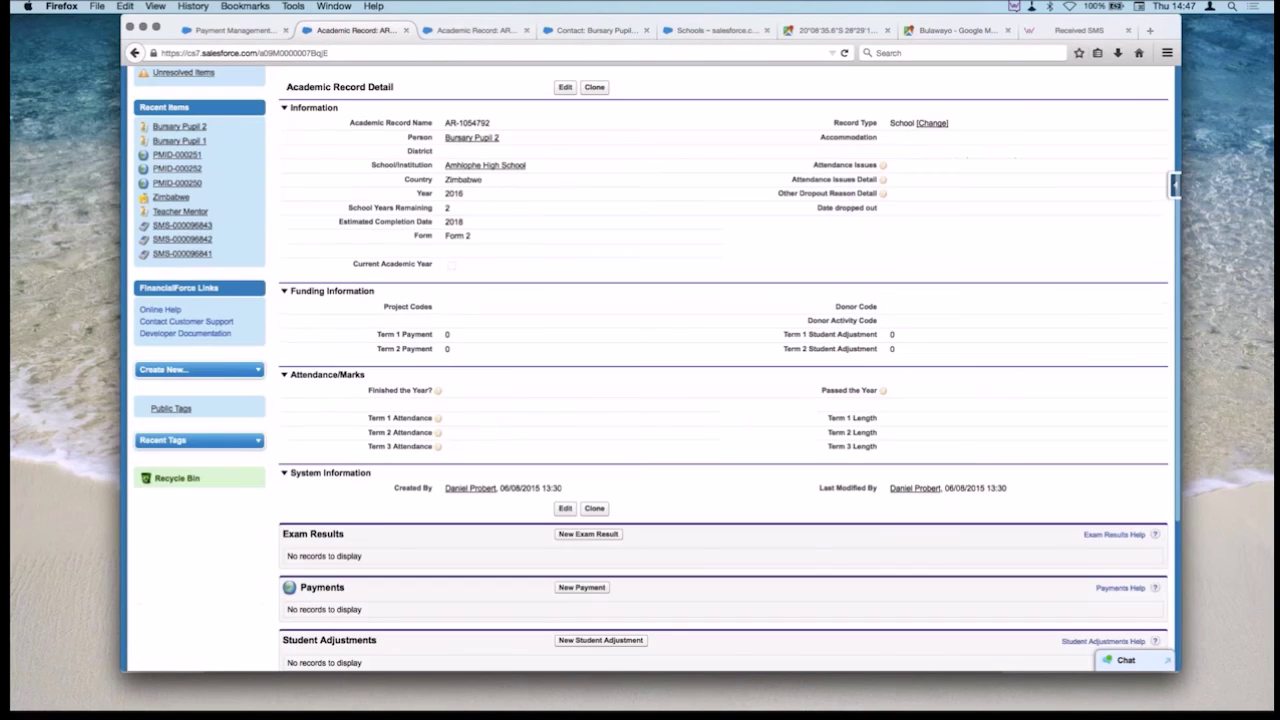
{"action": "scroll", "coordinate": [720, 400], "scroll_direction": "up", "scroll_amount": 1}
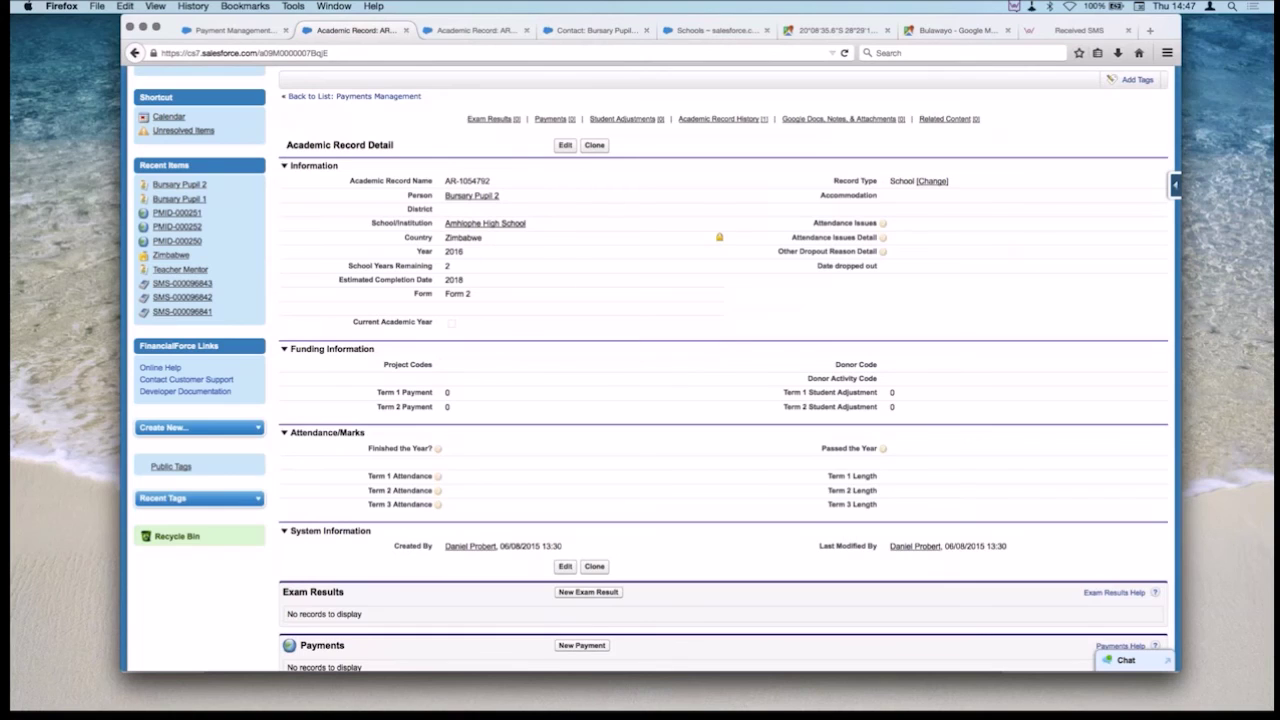
Set the district to Bulawayo on Bursary Pupil 2's 2016 academic record and save it.
{"action": "left_click", "coordinate": [565, 145]}
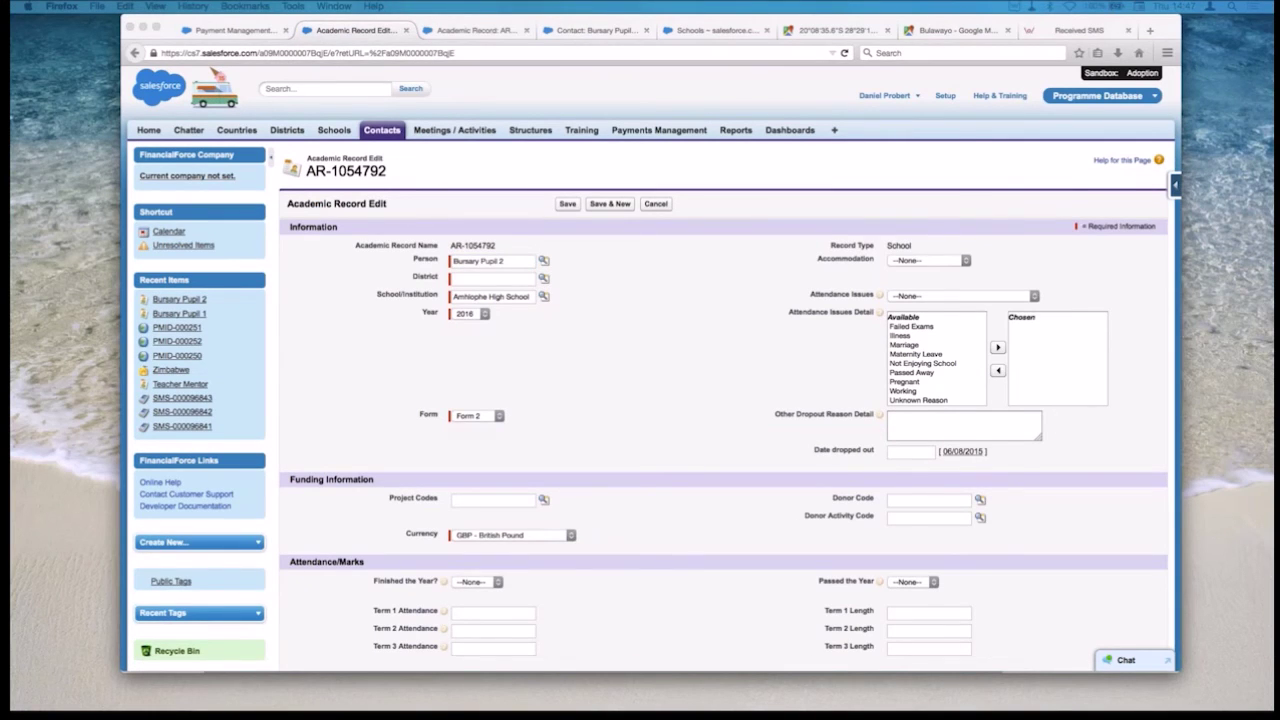
{"action": "type", "text": "Bulawayo"}
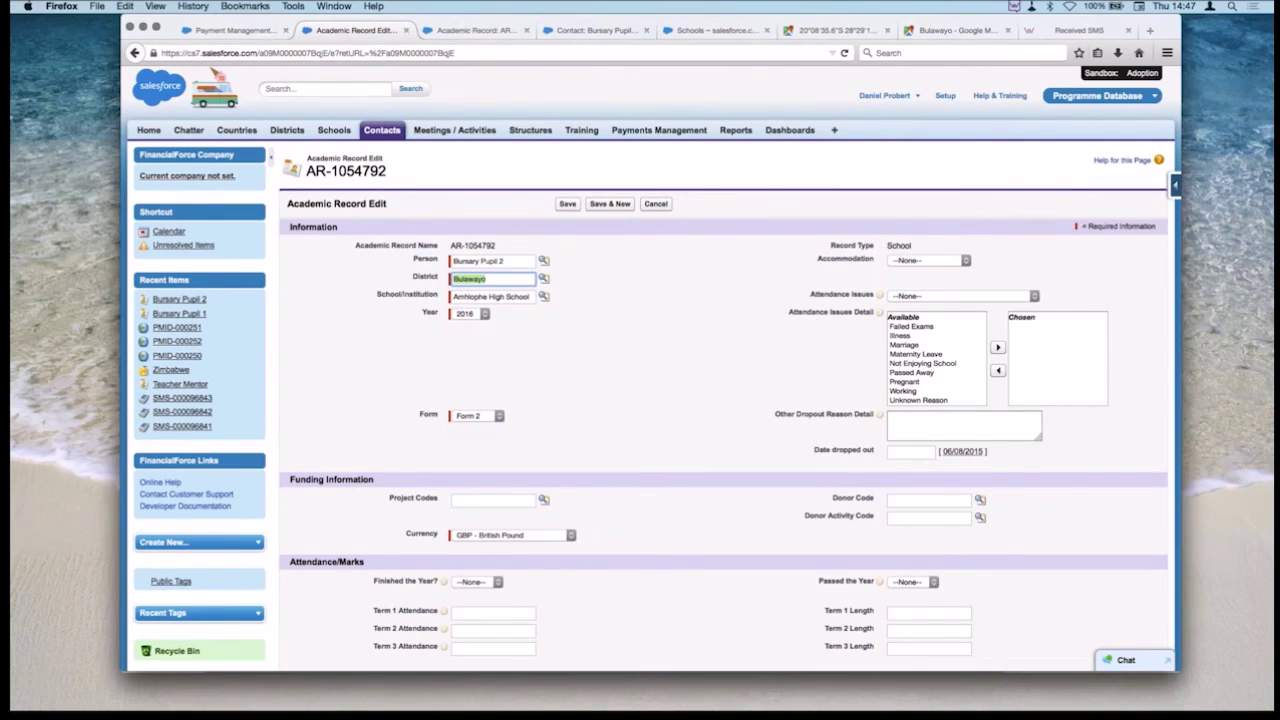
{"action": "scroll", "coordinate": [652, 369], "scroll_direction": "down", "scroll_amount": 2}
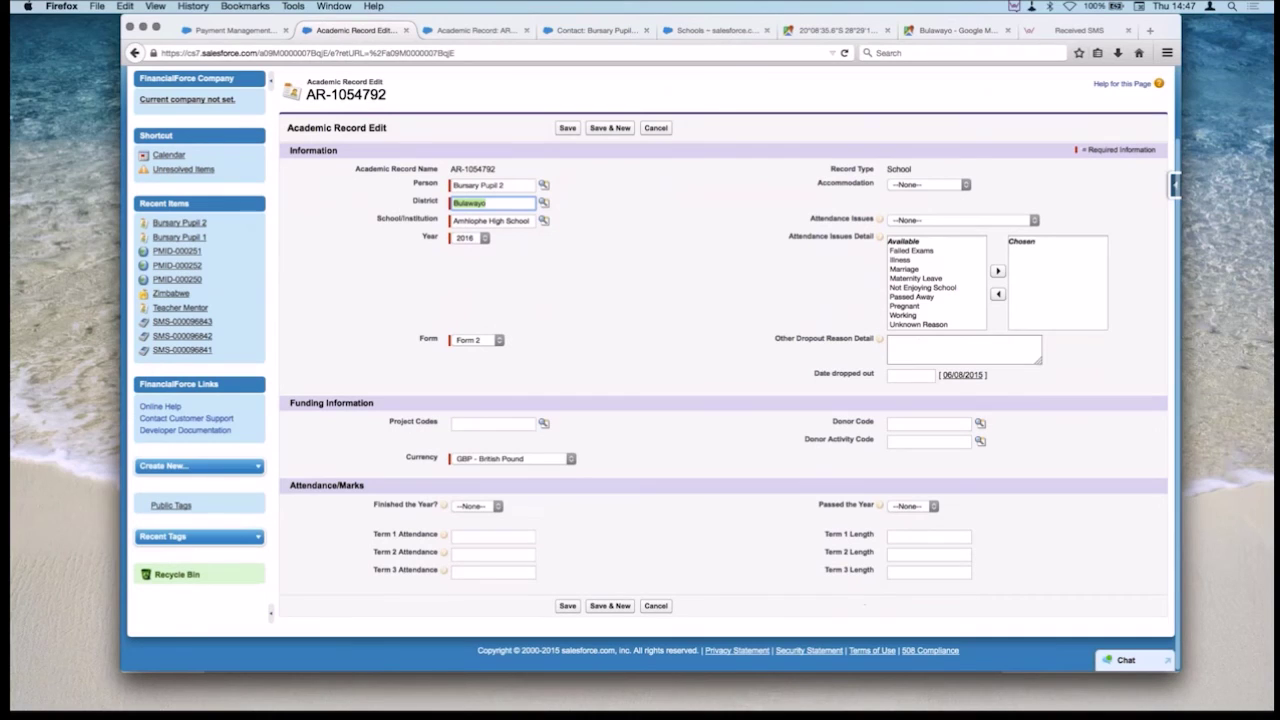
{"action": "left_click", "coordinate": [567, 128]}
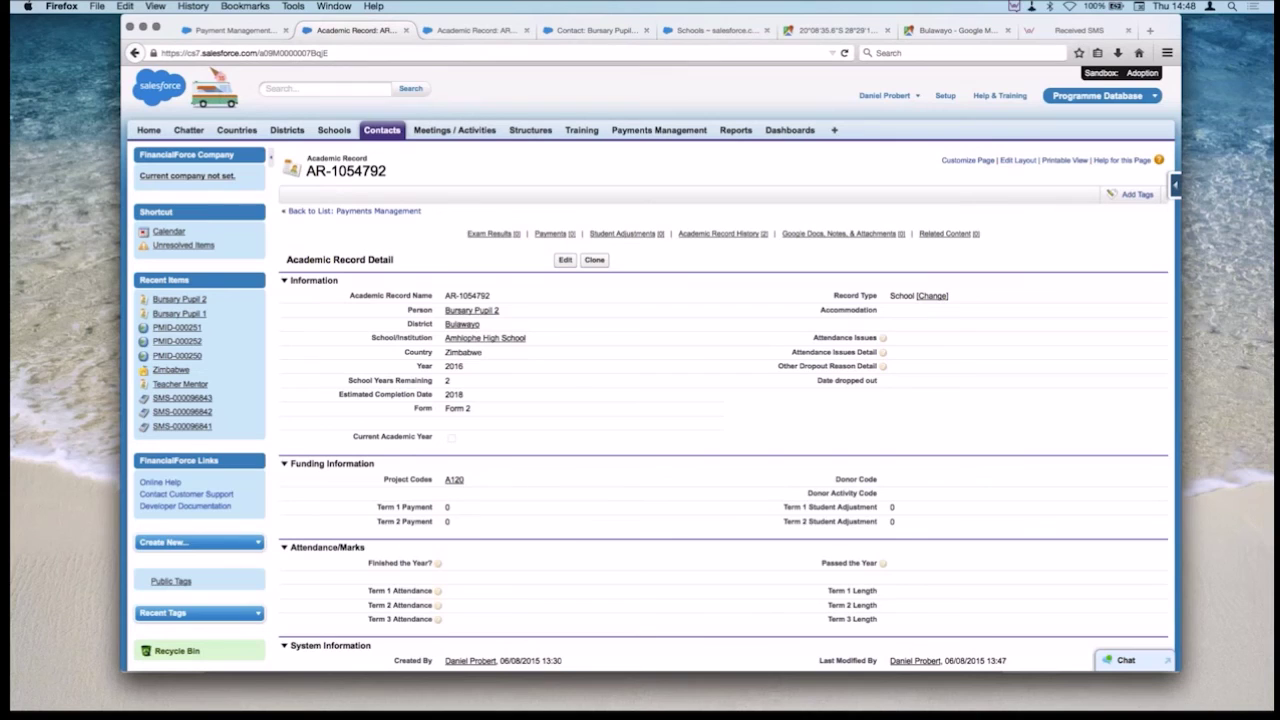
Open the Bursary Pupil 2 contact from the academic record and check its Finance Coding section.
{"action": "left_click", "coordinate": [472, 310]}
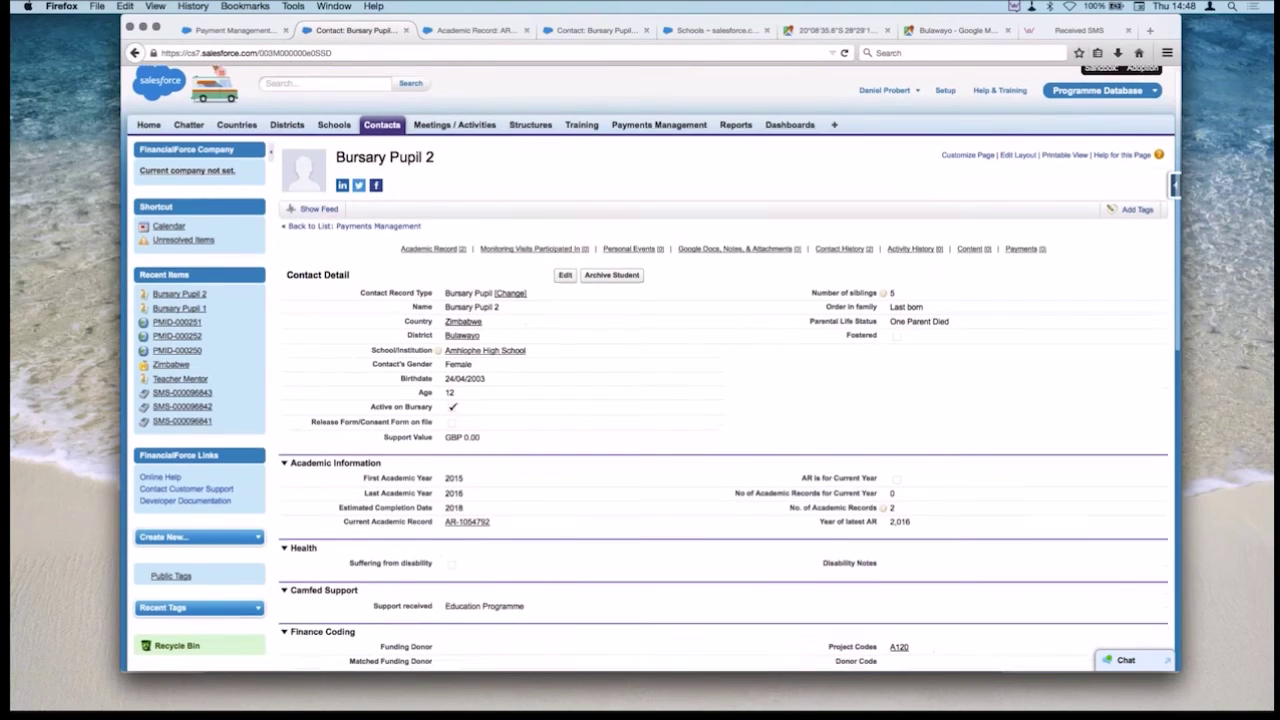
{"action": "scroll", "coordinate": [650, 400], "scroll_direction": "down", "scroll_amount": 5}
{"action": "scroll", "coordinate": [650, 370], "scroll_direction": "down", "scroll_amount": 1}
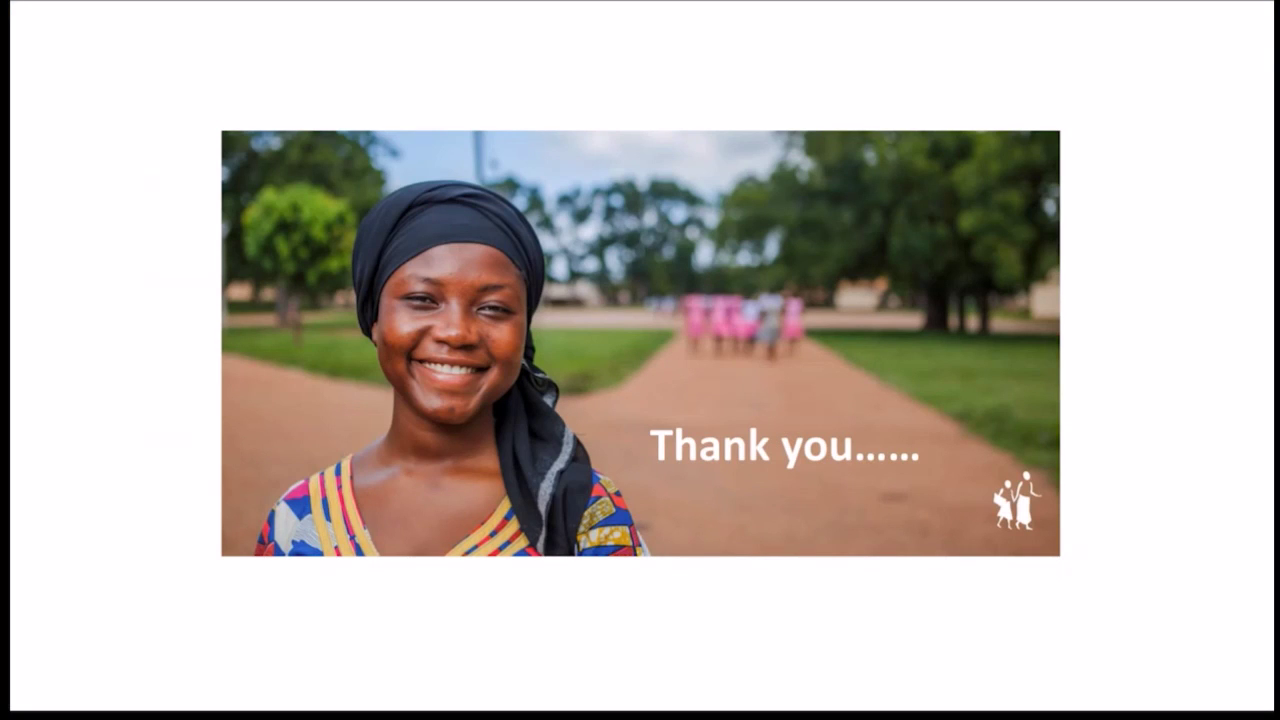
Switch from the Keynote slideshow to Firefox, search the web for declarative rollup summaries, and open the declarative-lookup-rollup-summaries GitHub repository.
{"action": "key", "text": "Escape"}
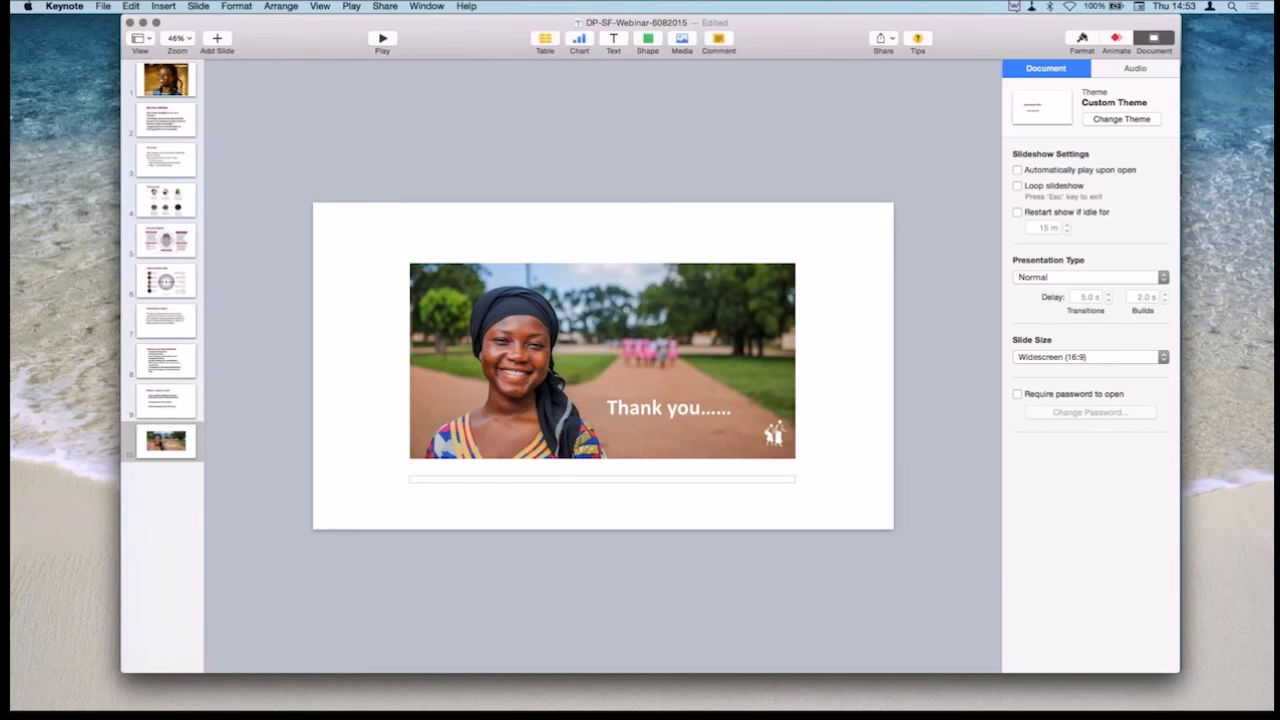
{"action": "key", "text": "super+Tab"}
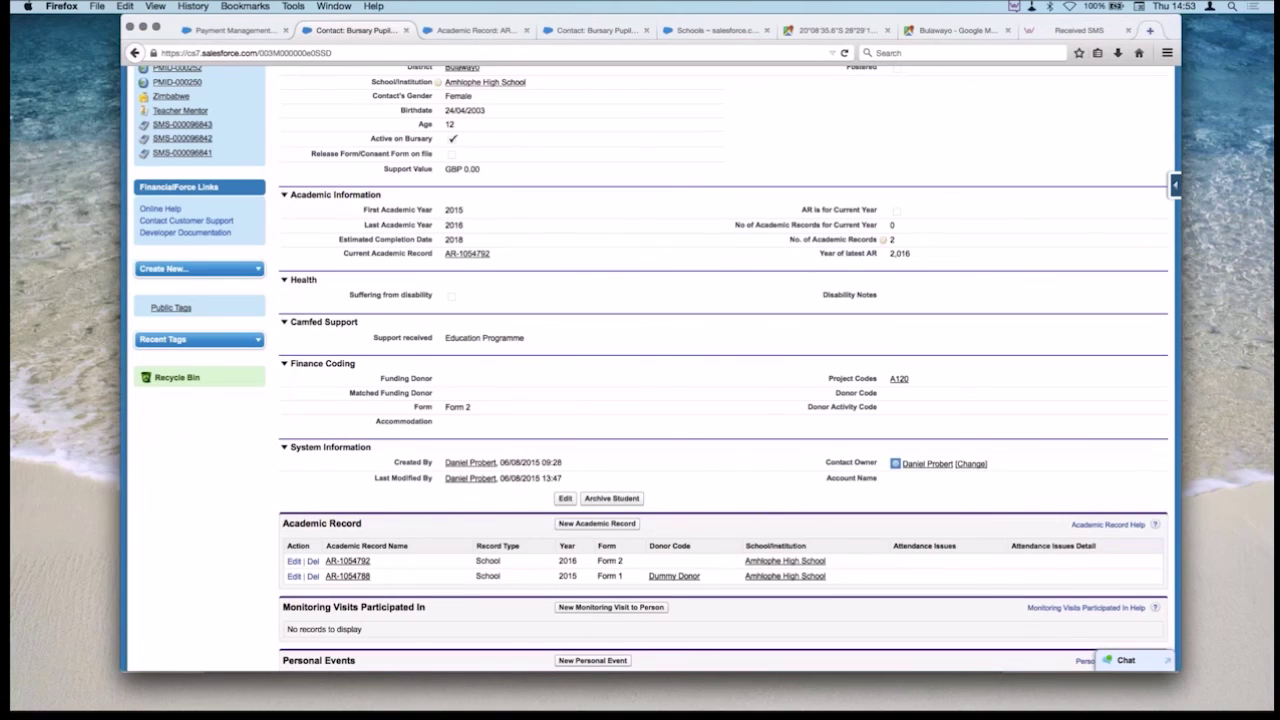
{"action": "left_click", "coordinate": [1149, 30]}
{"action": "type", "text": "decl"}
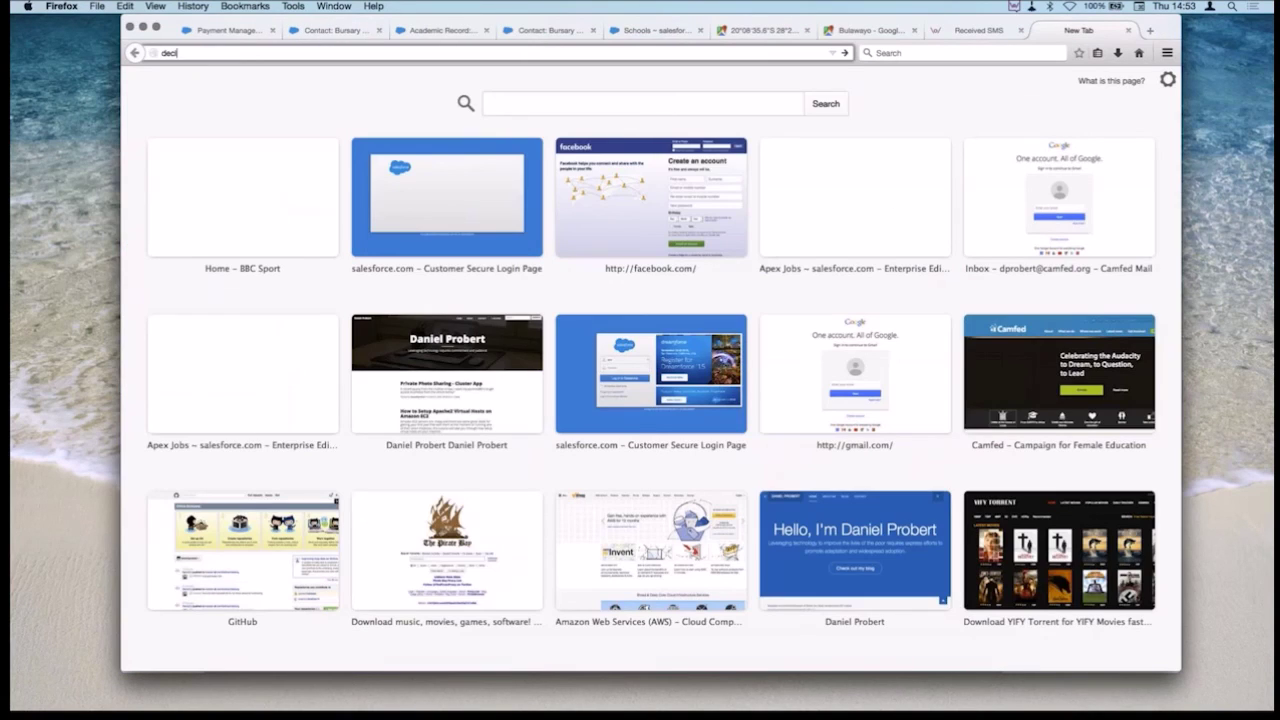
{"action": "type", "text": "arative rollup summaries"}
{"action": "key", "text": "Return"}
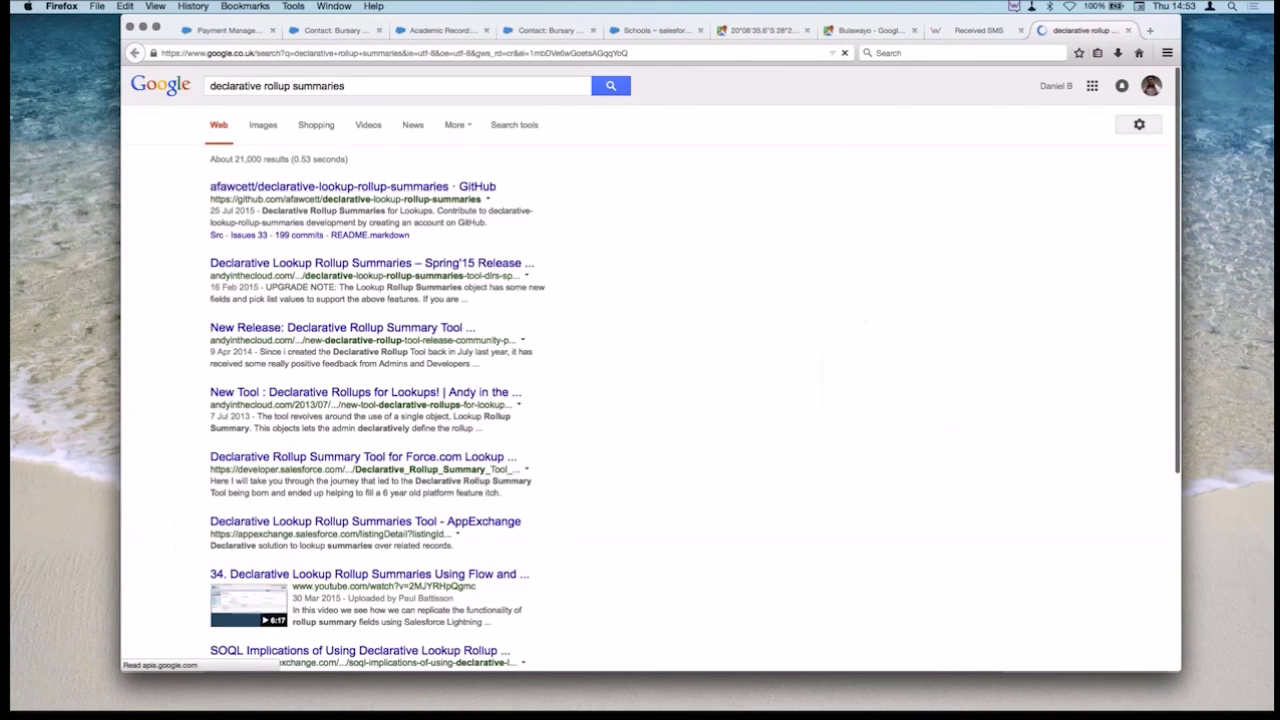
{"action": "left_click", "coordinate": [330, 187]}
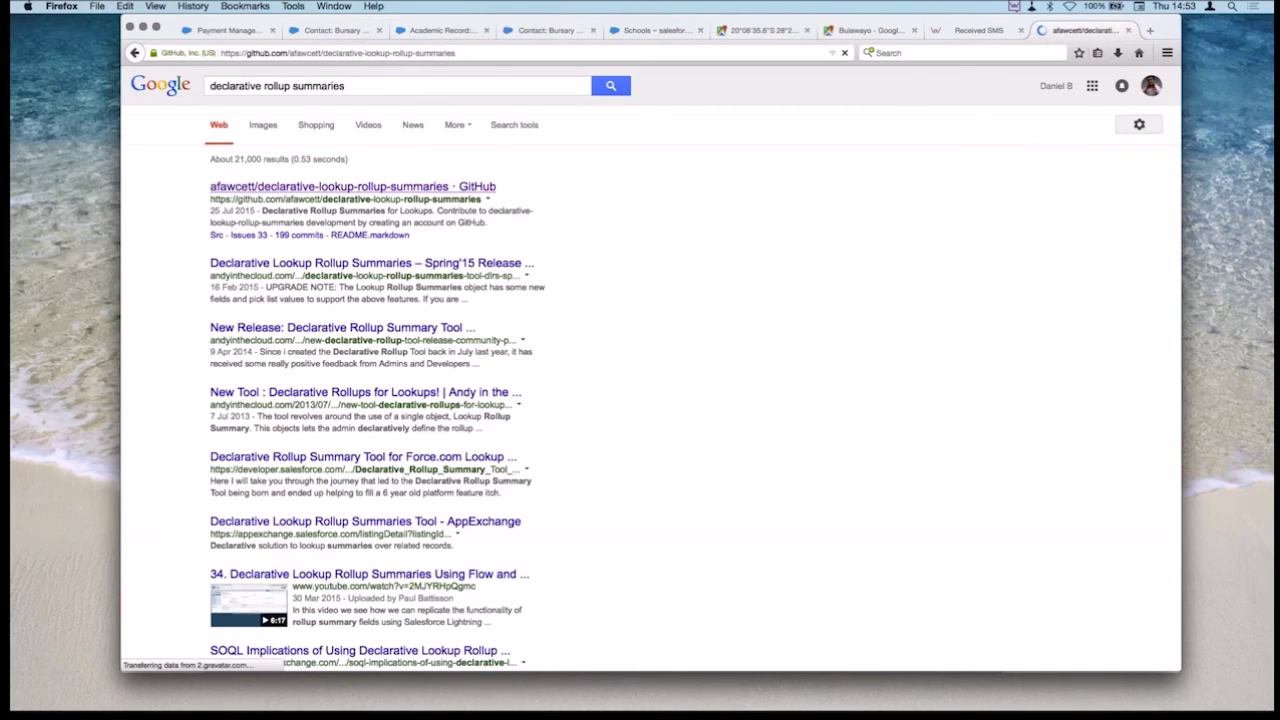
Examine the repository's README from the features summary and documentation through the implementation considerations to the packaged release history.
{"action": "scroll", "coordinate": [650, 370], "scroll_direction": "down", "scroll_amount": 5}
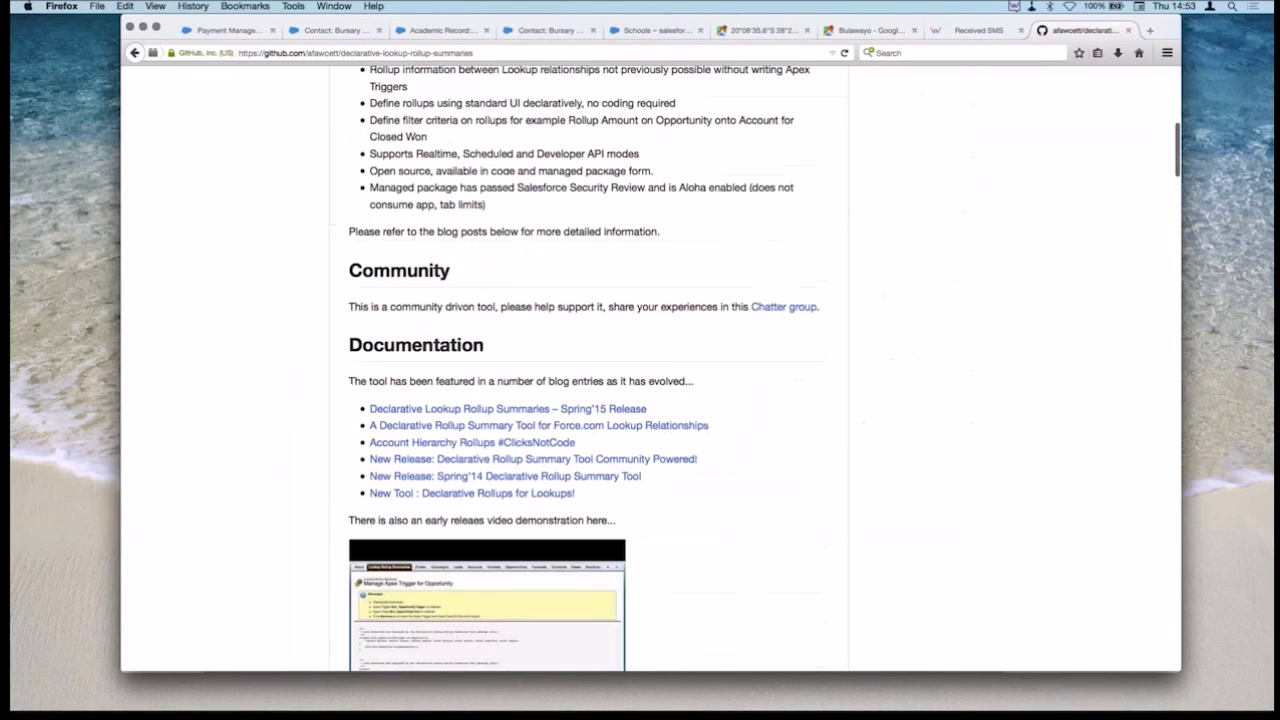
{"action": "scroll", "coordinate": [588, 370], "scroll_direction": "up", "scroll_amount": 5}
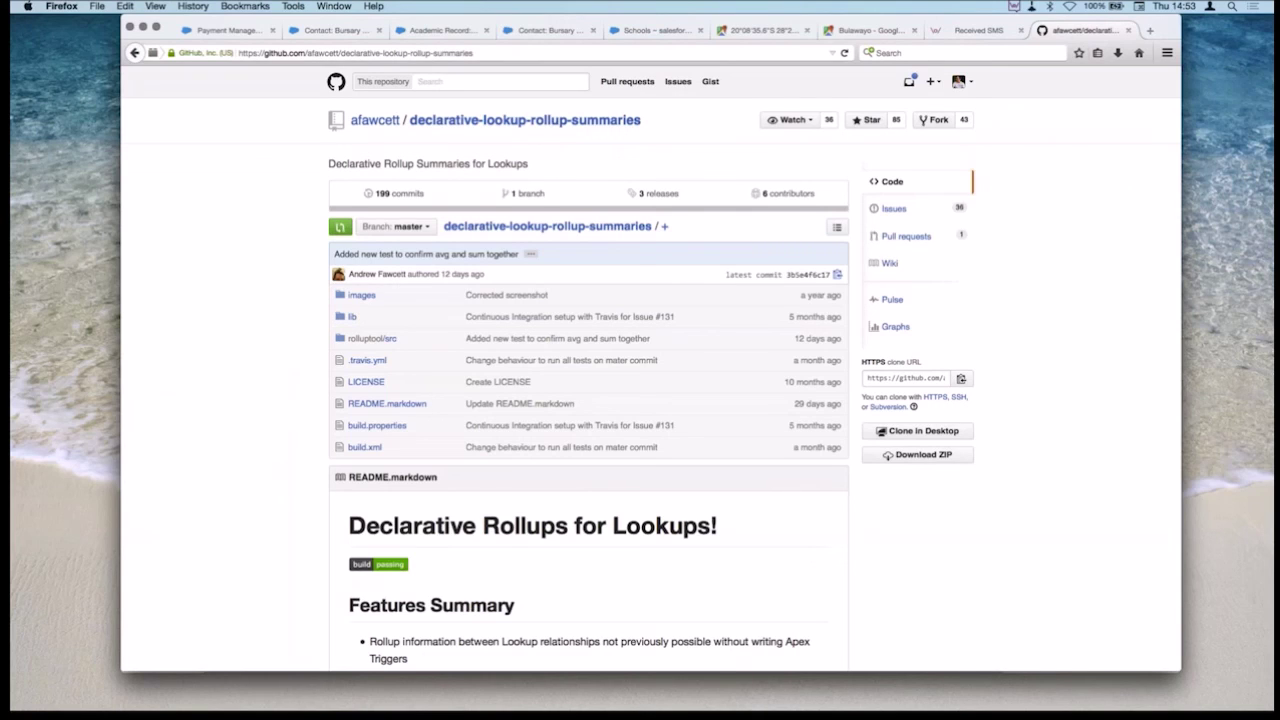
{"action": "scroll", "coordinate": [640, 400], "scroll_direction": "down", "scroll_amount": 5}
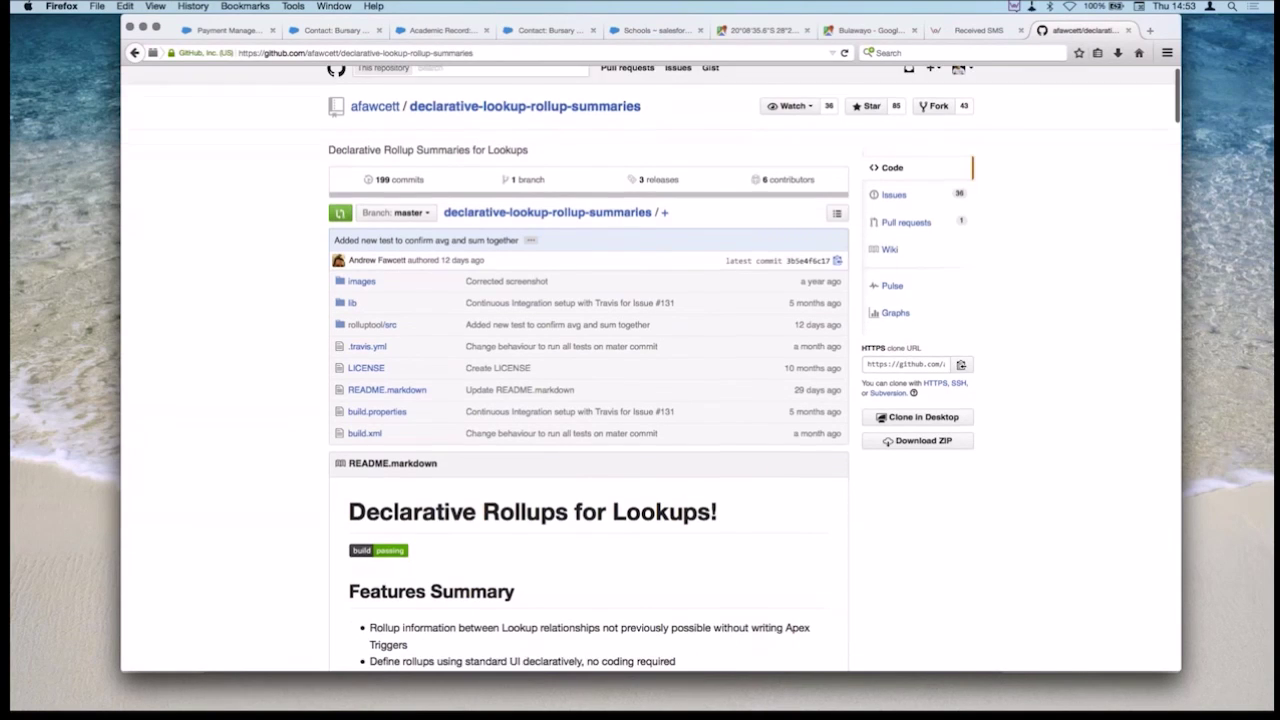
{"action": "scroll", "coordinate": [784, 404], "scroll_direction": "down", "scroll_amount": 3}
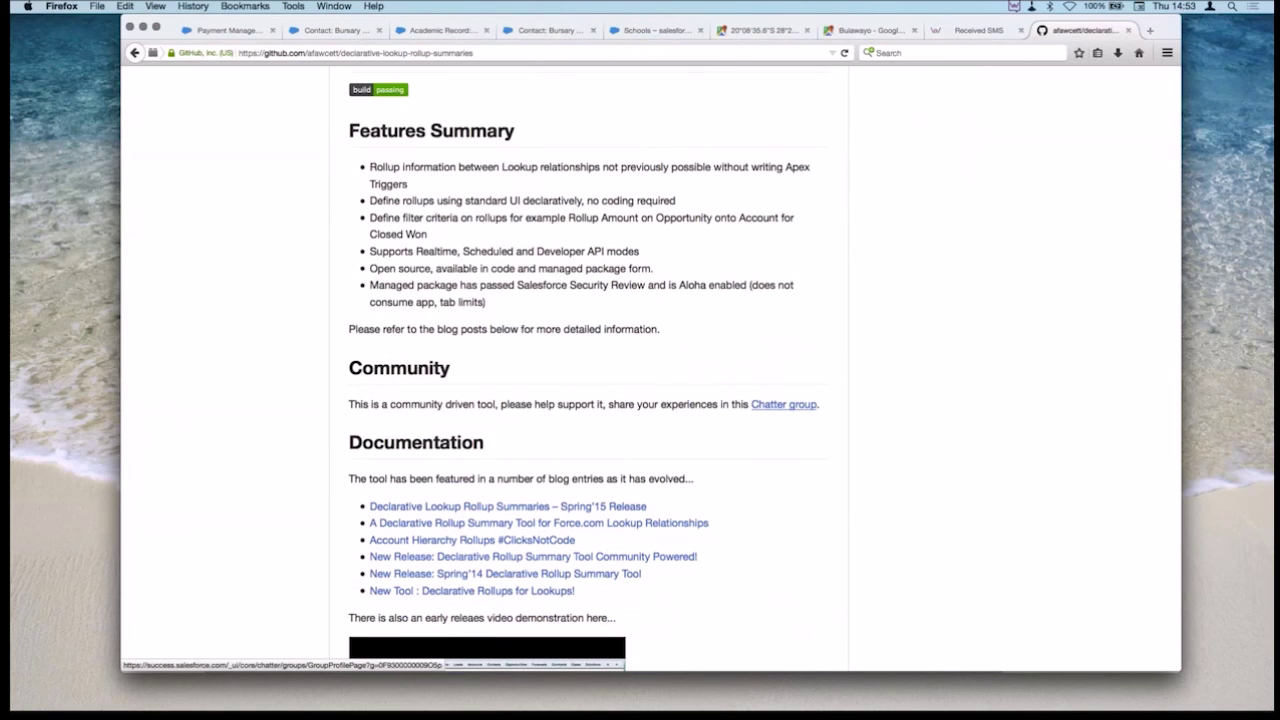
{"action": "scroll", "coordinate": [560, 404], "scroll_direction": "down", "scroll_amount": 2}
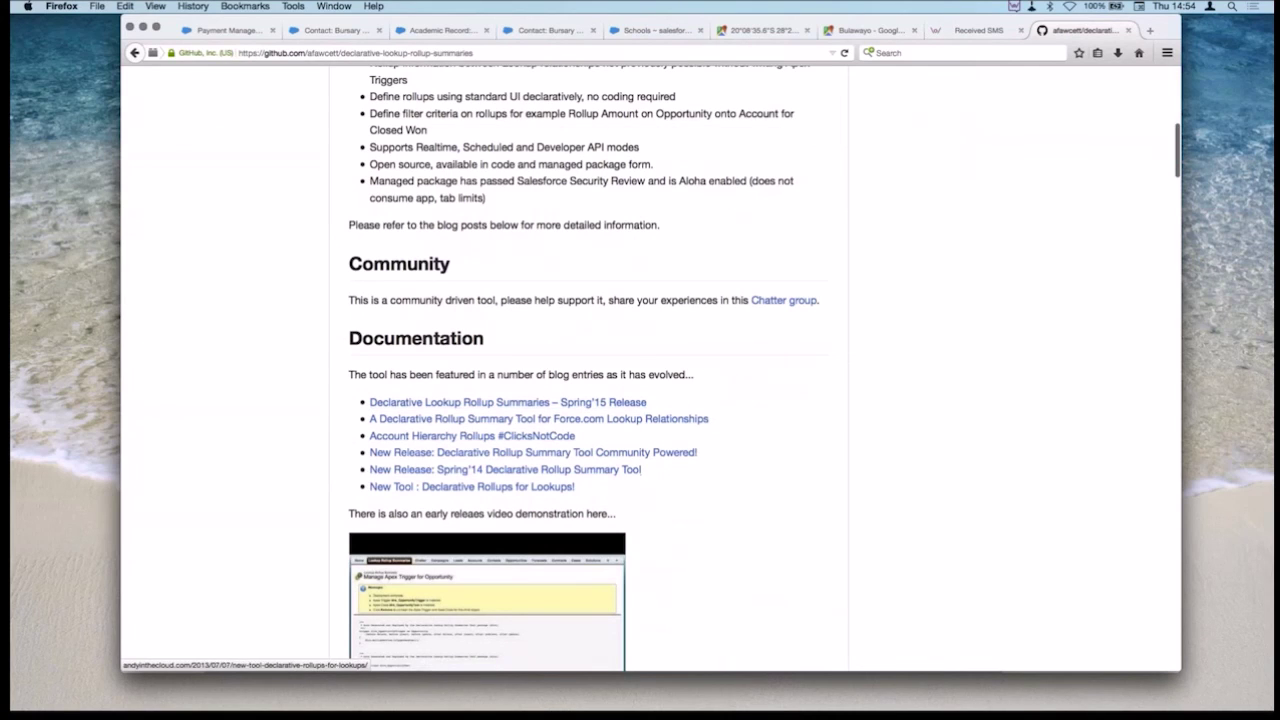
{"action": "scroll", "coordinate": [487, 500], "scroll_direction": "down", "scroll_amount": 4}
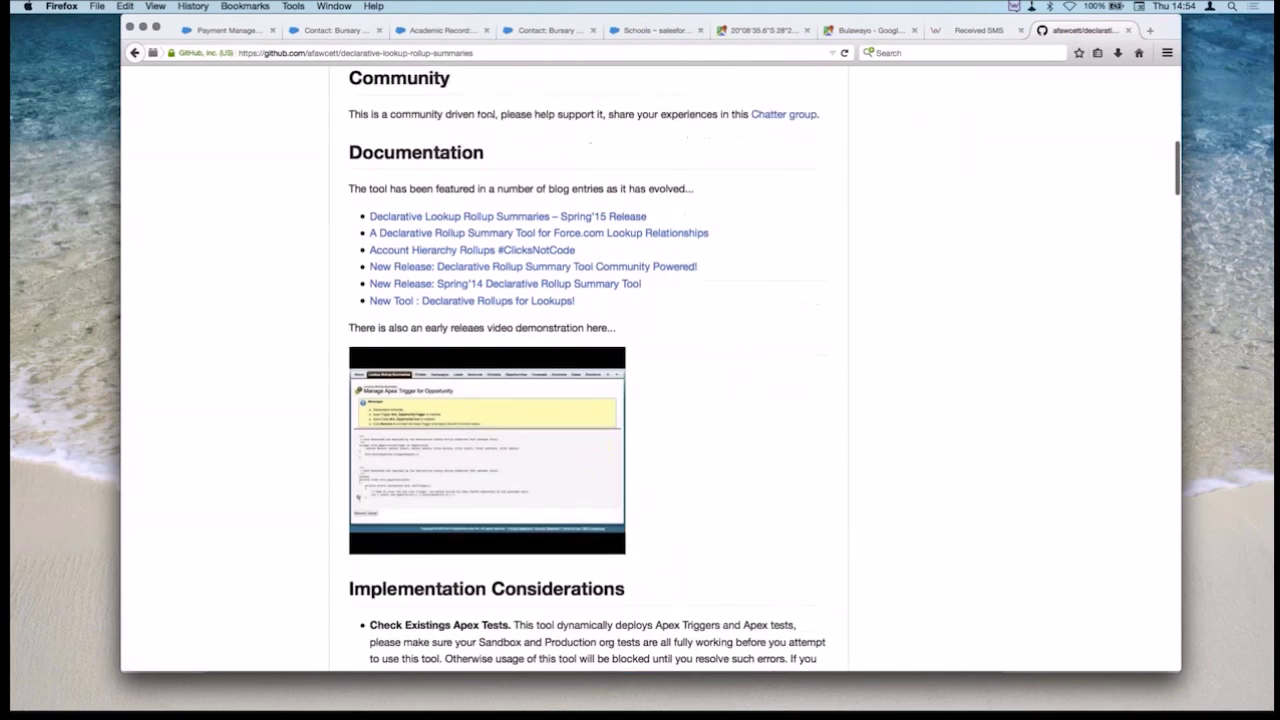
{"action": "scroll", "coordinate": [487, 424], "scroll_direction": "down", "scroll_amount": 9}
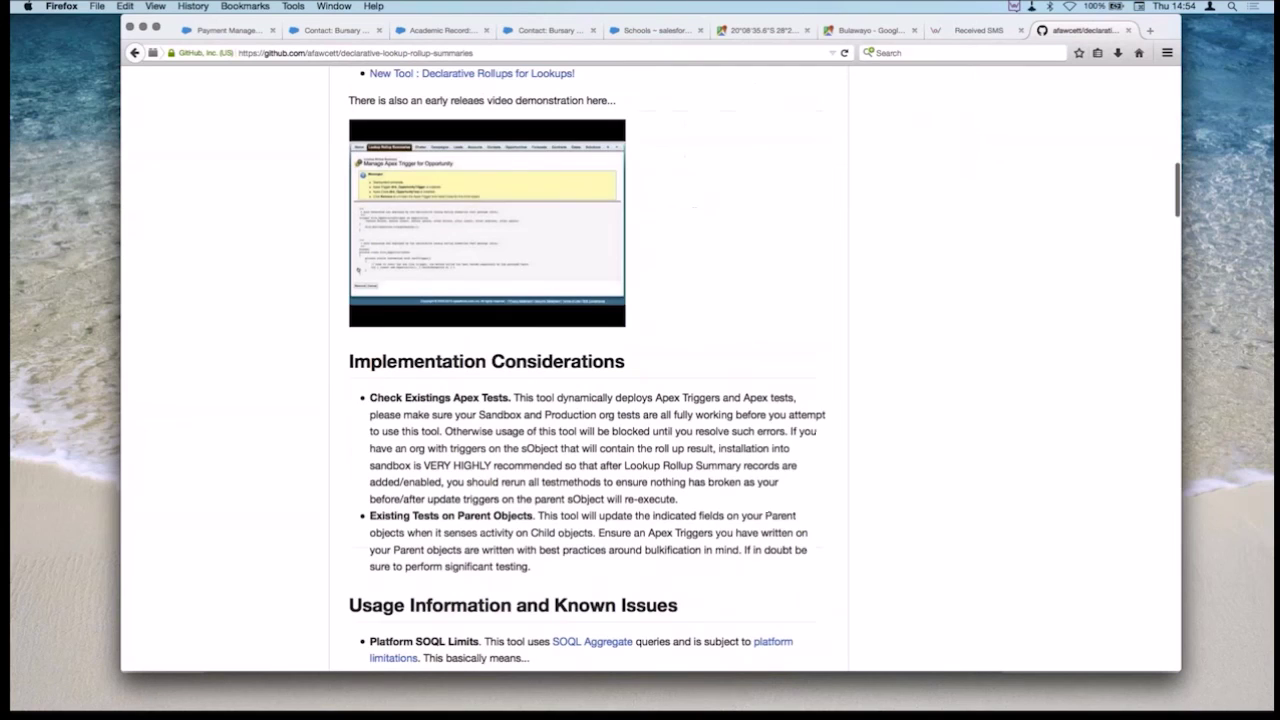
{"action": "scroll", "coordinate": [650, 370], "scroll_direction": "down", "scroll_amount": 14}
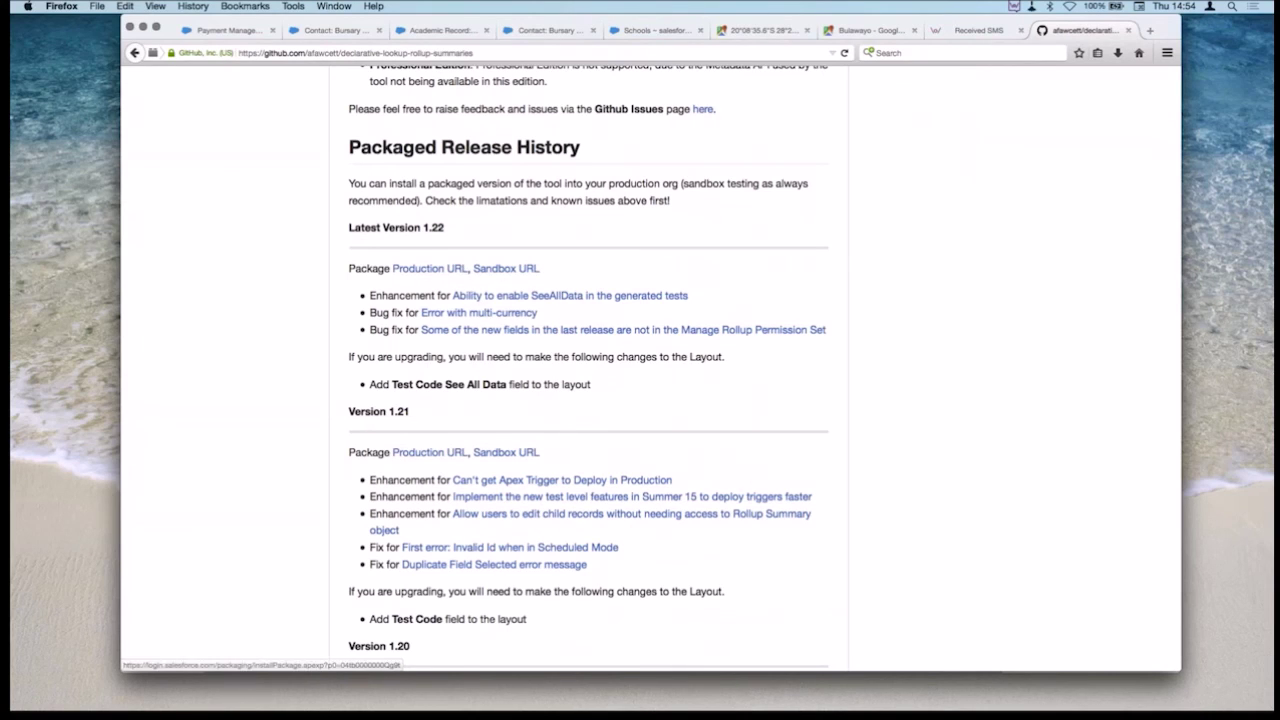
{"action": "key", "text": "Home"}
Return to the Bursary Pupil contact in Salesforce and open the TotalPupils lookup rollup summary.
{"action": "key", "text": "super+2"}
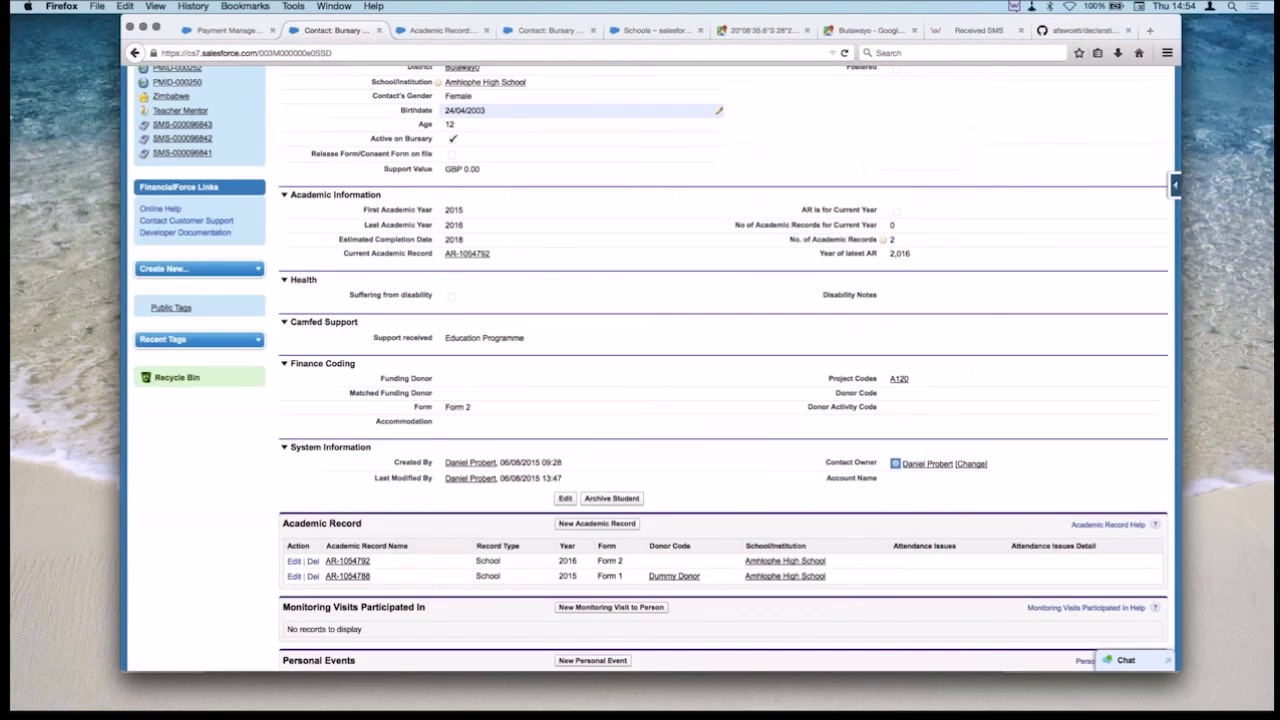
{"action": "scroll", "coordinate": [650, 400], "scroll_direction": "up", "scroll_amount": 10}
{"action": "left_click", "coordinate": [834, 130]}
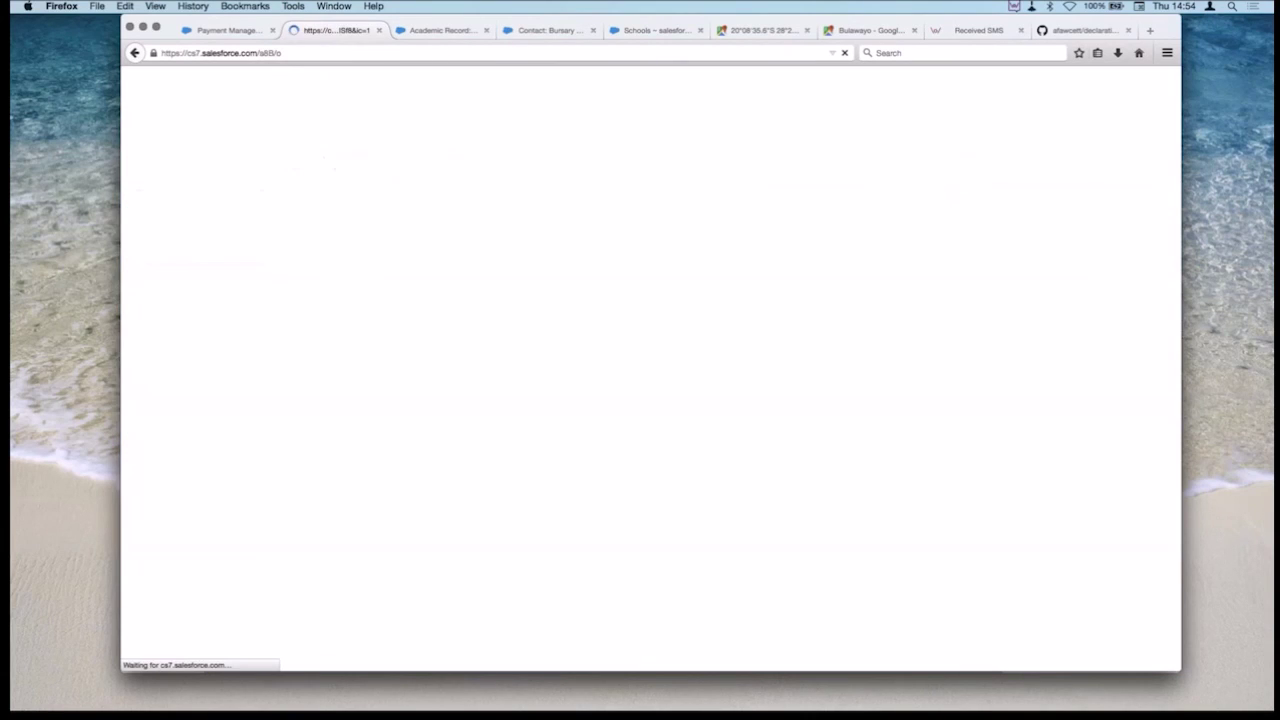
{"action": "left_click", "coordinate": [306, 288]}
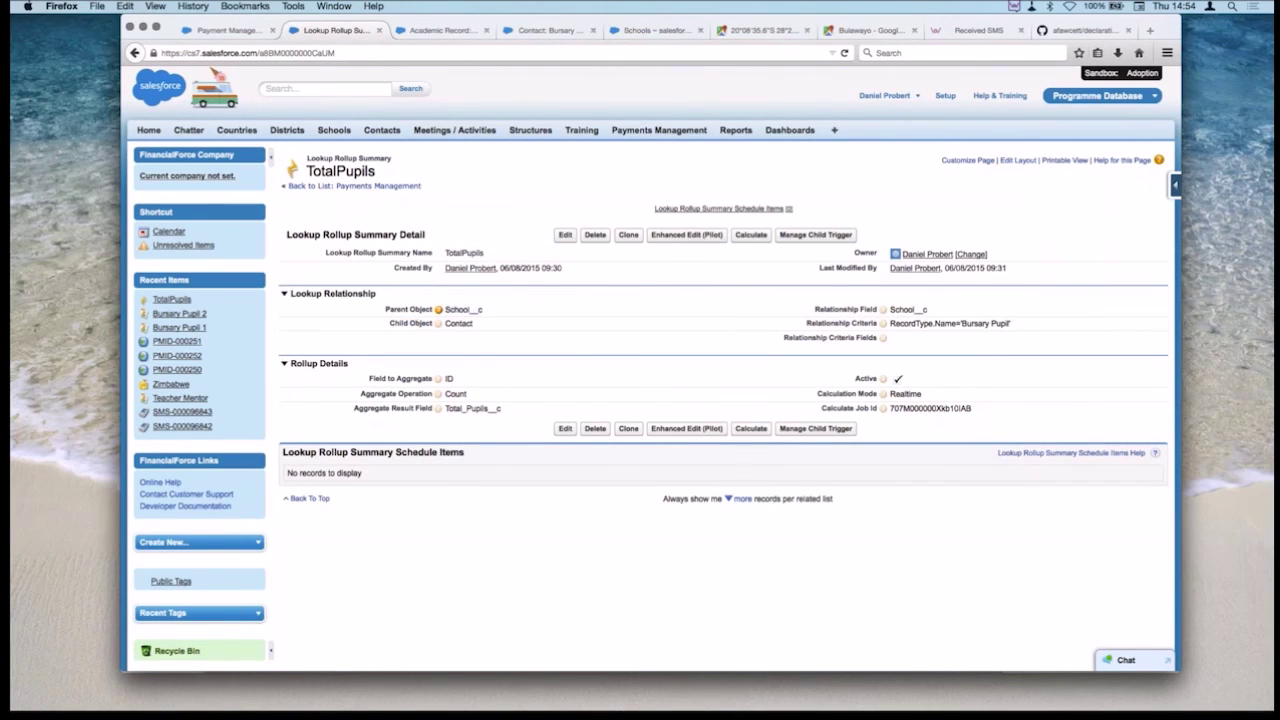
View the Aggregate Operation options on the TotalPupils rollup summary and leave the field without saving a change.
{"action": "mouse_move", "coordinate": [438, 309]}
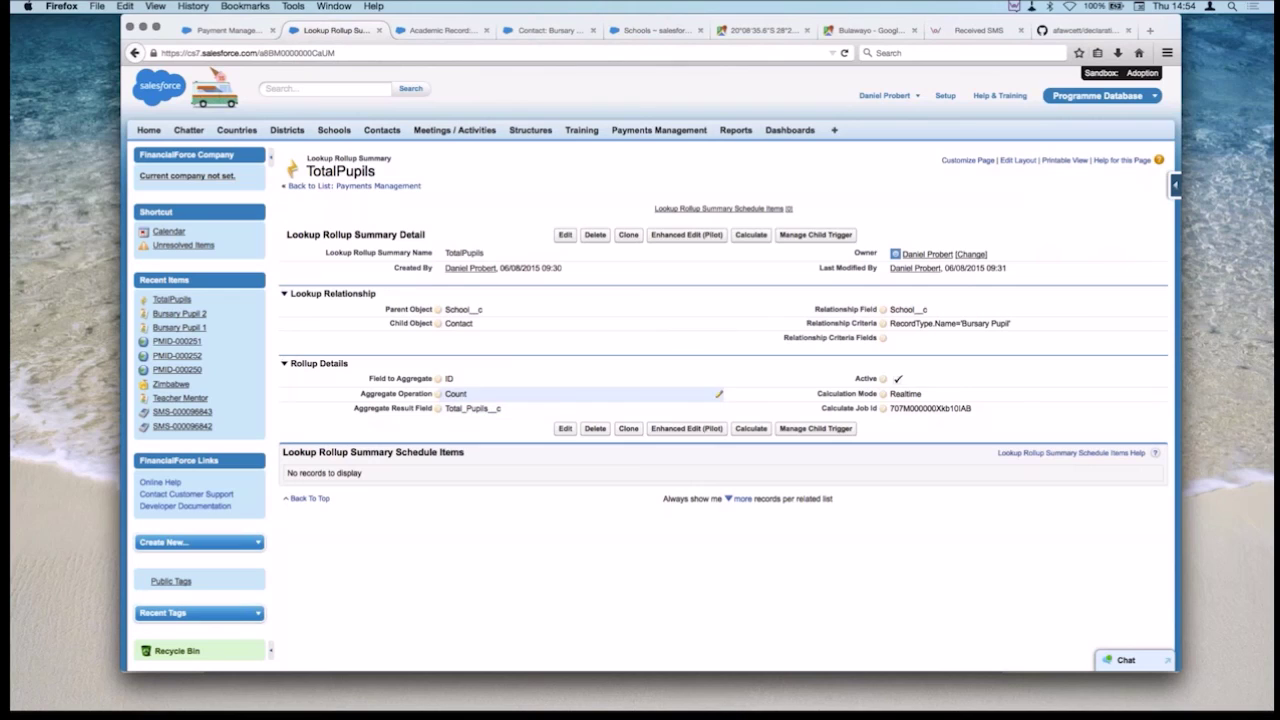
{"action": "double_click", "coordinate": [470, 394]}
{"action": "left_click", "coordinate": [468, 395]}
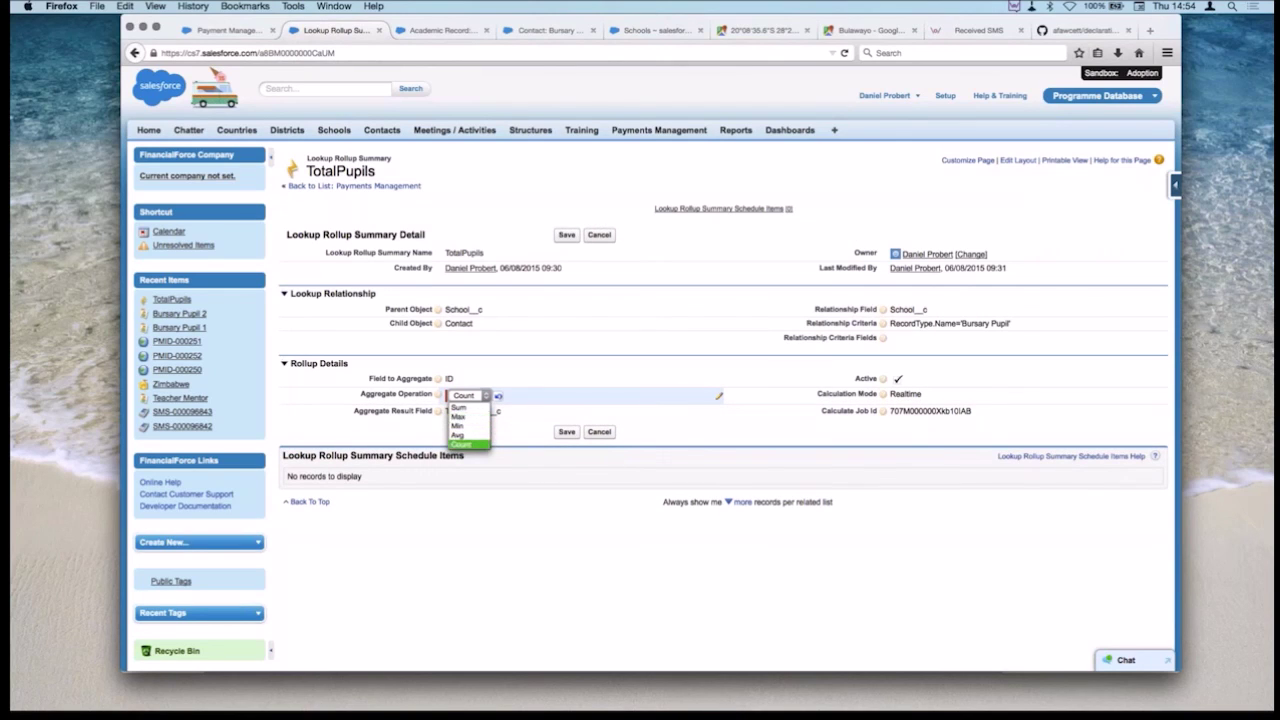
{"action": "key", "text": "Return"}
{"action": "left_click", "coordinate": [599, 428]}
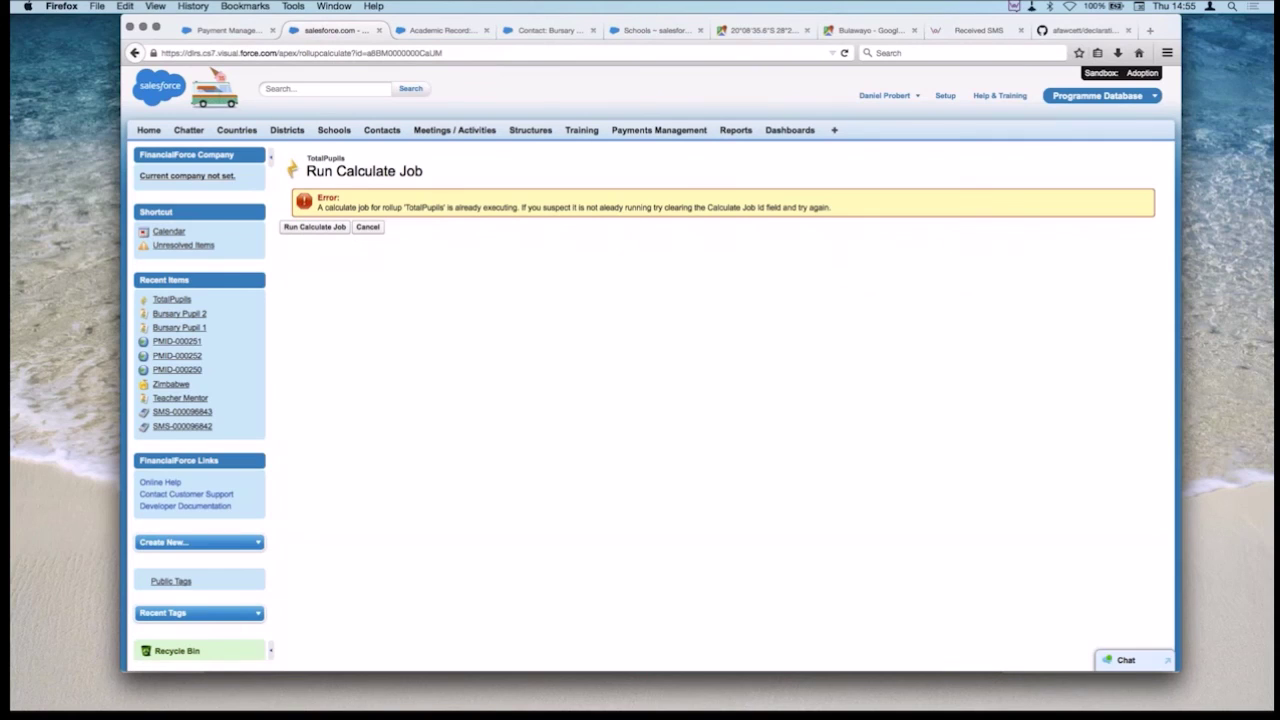
Examine the message on the TotalPupils Run Calculate Job page and cancel the job, and briefly revisit the GitHub repository.
{"action": "left_click_drag", "start_coordinate": [318, 207], "coordinate": [831, 207]}
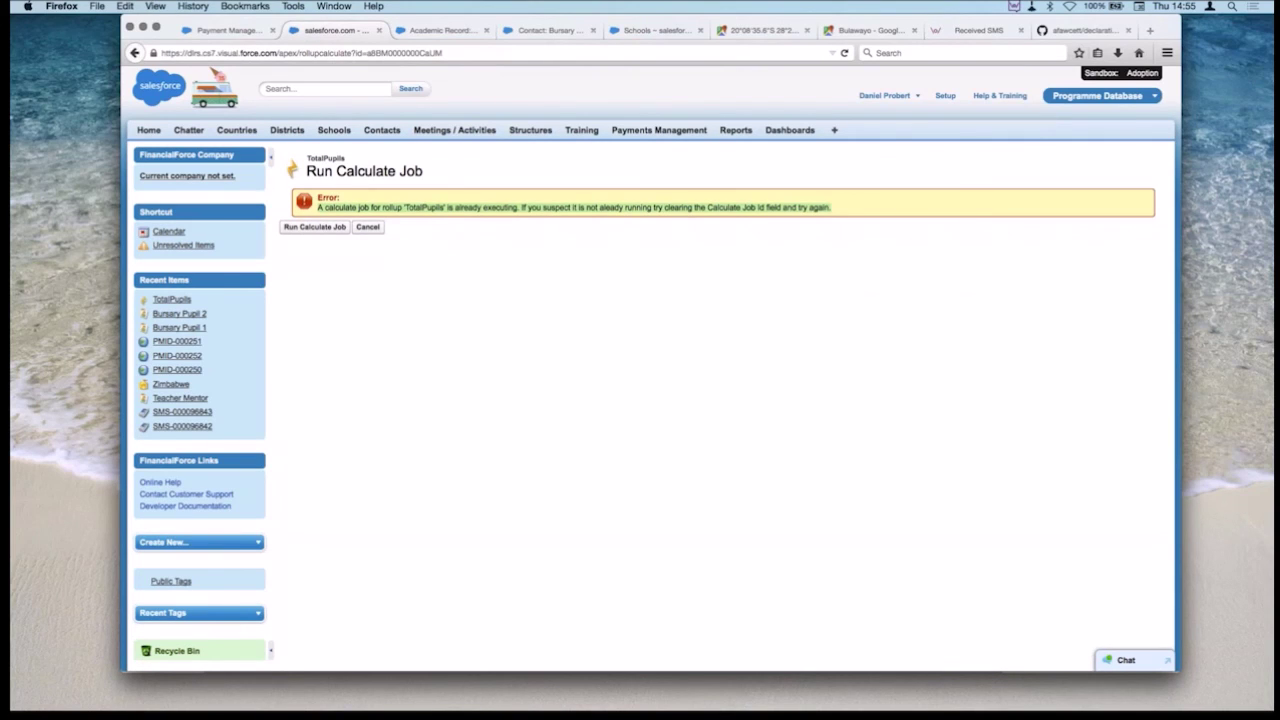
{"action": "left_click", "coordinate": [367, 227]}
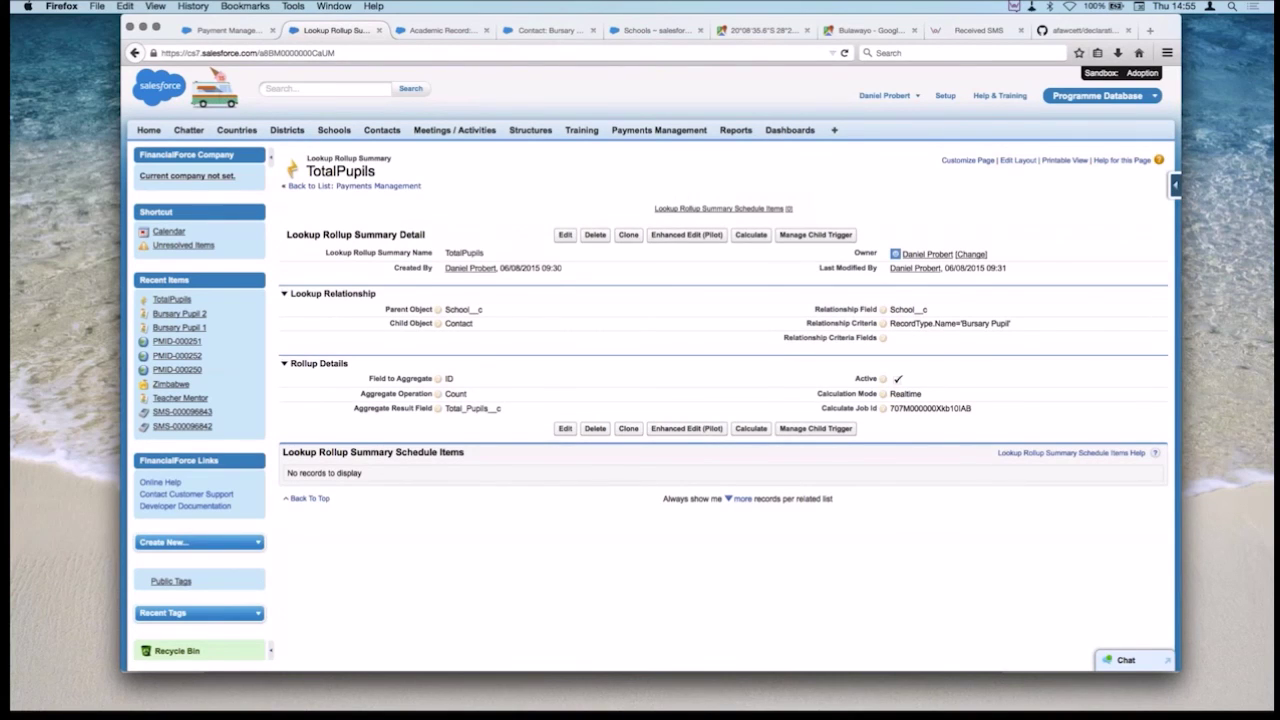
{"action": "key", "text": "super+9"}
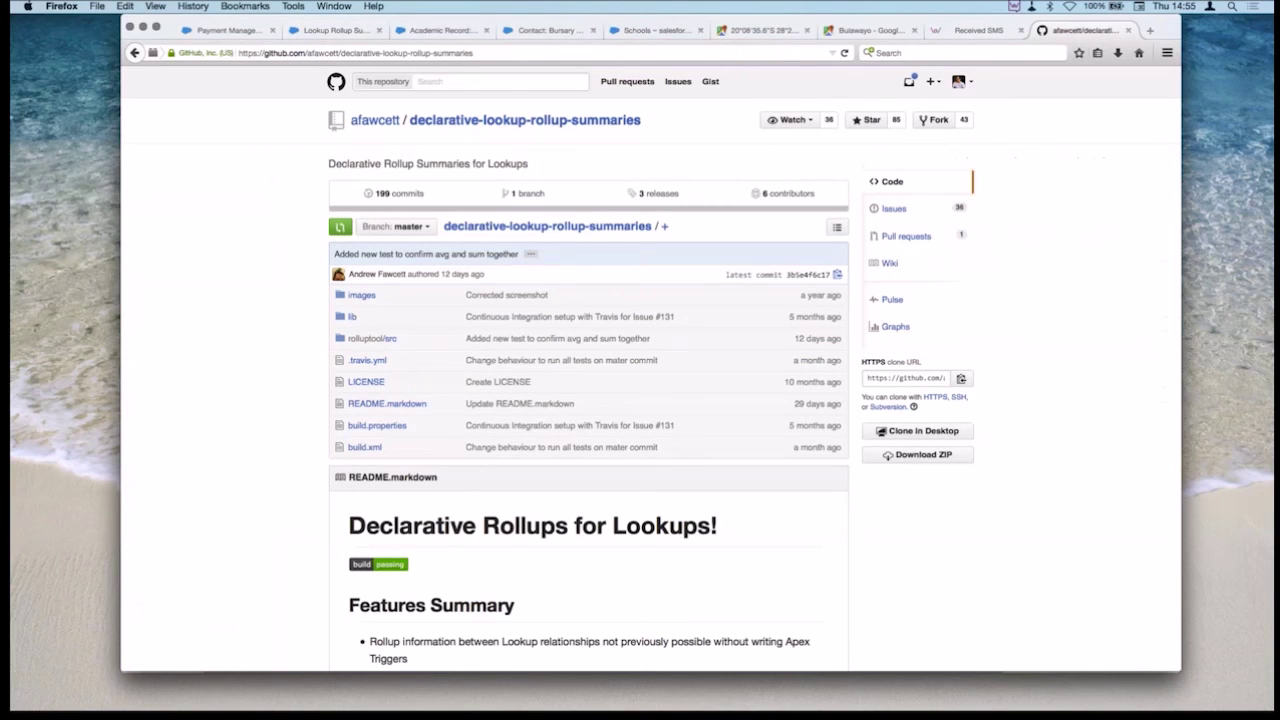
{"action": "key", "text": "super+2"}
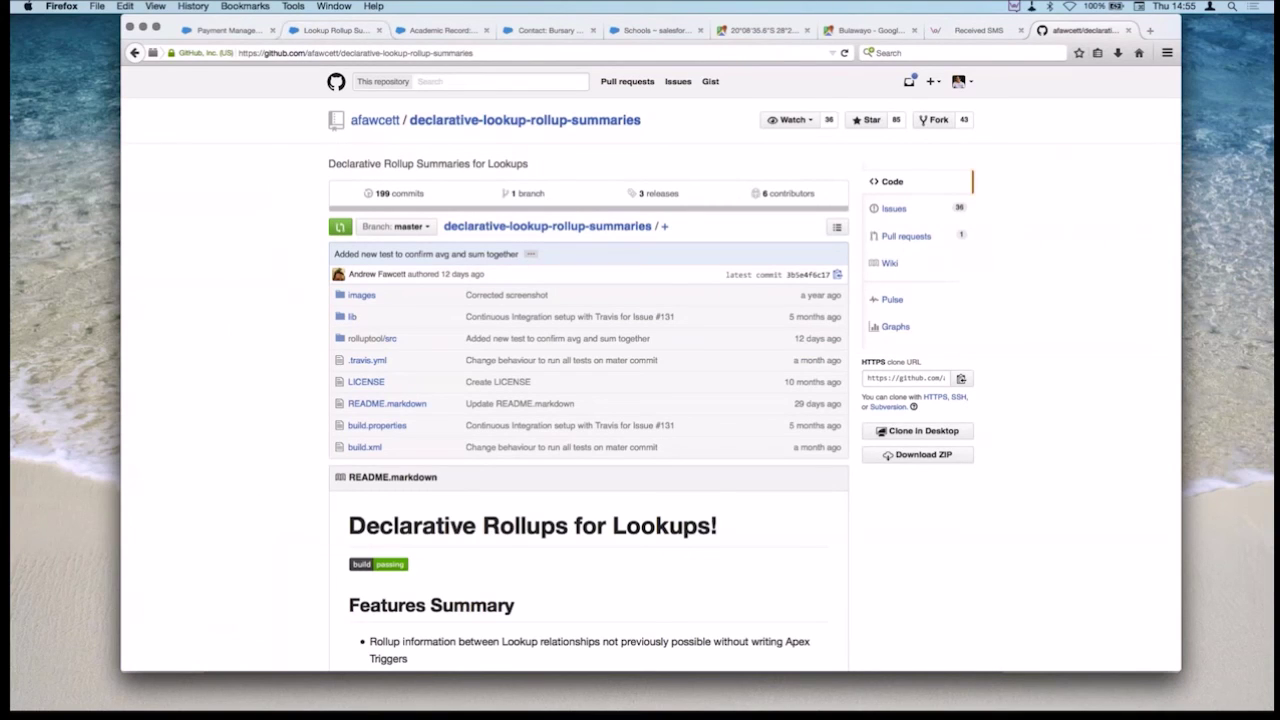